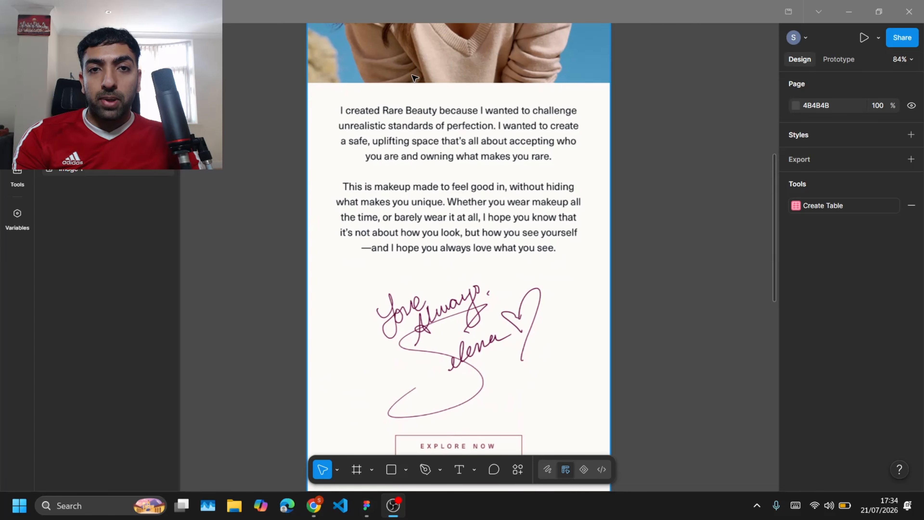
Step: Scroll through the whole Rare Beauty welcome email design and zoom out to see the full frame
{"action": "scroll", "coordinate": [405, 236], "scroll_direction": "down", "scroll_amount": 2}
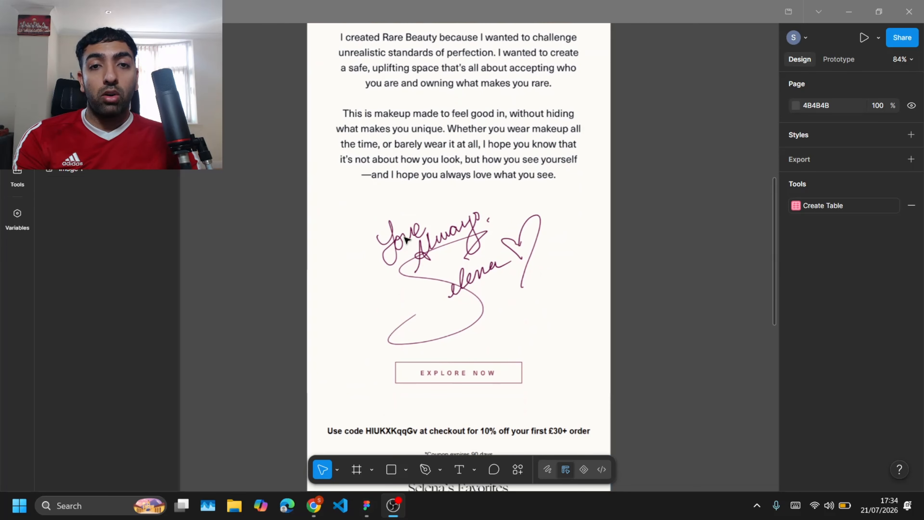
{"action": "scroll", "coordinate": [406, 239], "scroll_direction": "down", "scroll_amount": 5}
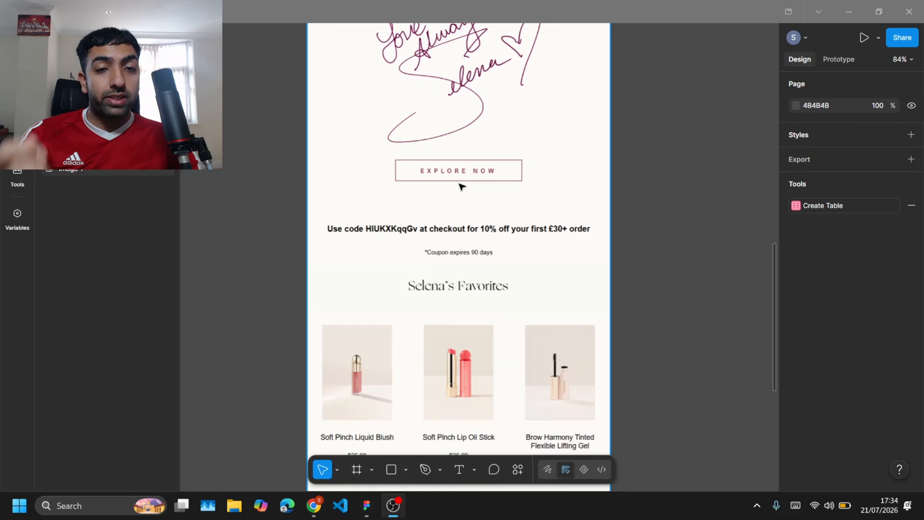
{"action": "scroll", "coordinate": [440, 249], "scroll_direction": "down", "scroll_amount": 5}
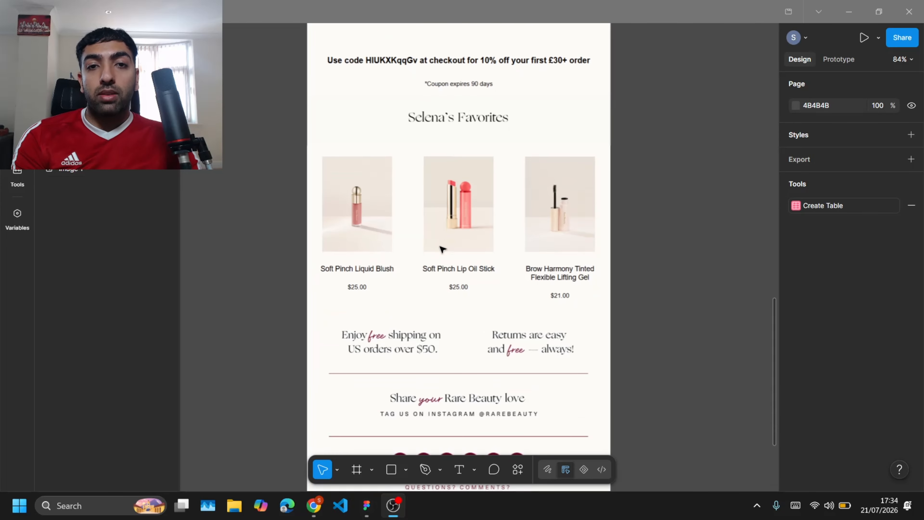
{"action": "scroll", "coordinate": [440, 248], "scroll_direction": "up", "scroll_amount": 2}
{"action": "scroll", "coordinate": [441, 249], "scroll_direction": "down", "scroll_amount": 5}
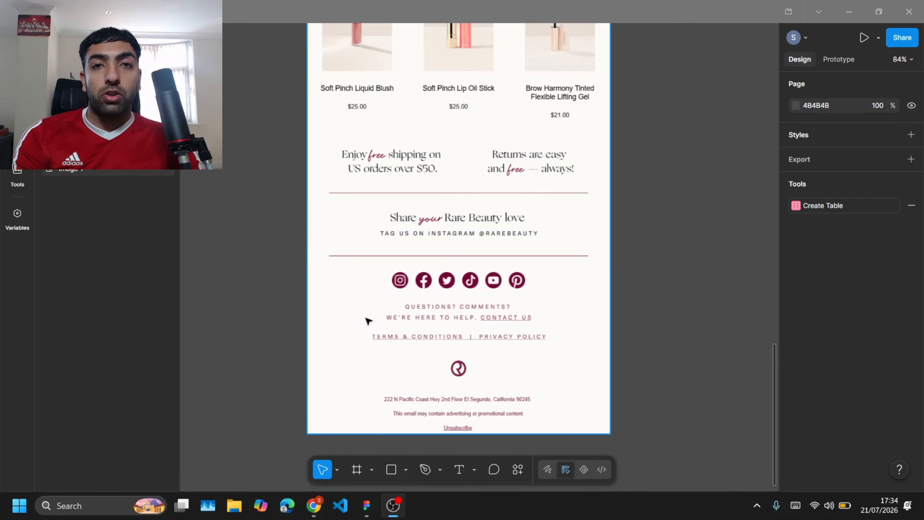
{"action": "scroll", "coordinate": [255, 225], "scroll_direction": "up", "scroll_amount": 15}
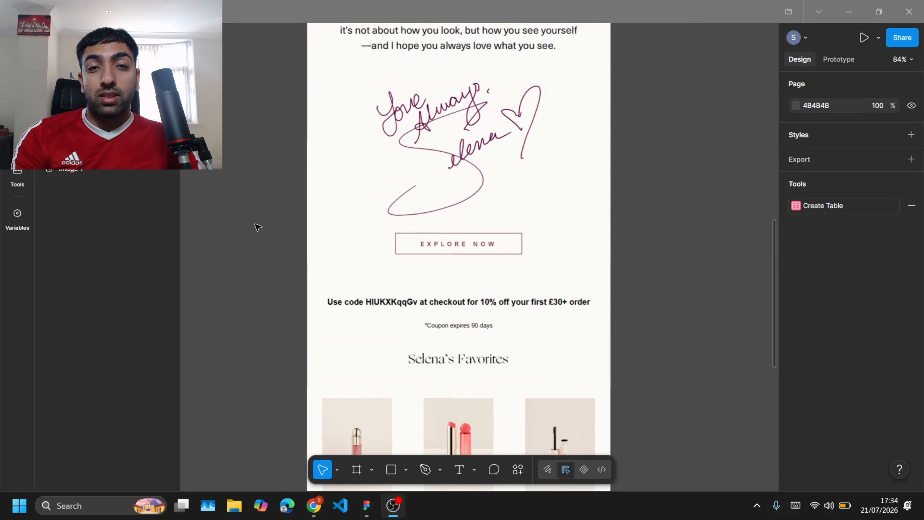
{"action": "scroll", "coordinate": [257, 228], "scroll_direction": "down", "scroll_amount": 5}
{"action": "scroll", "coordinate": [257, 226], "scroll_direction": "left", "scroll_amount": 3}
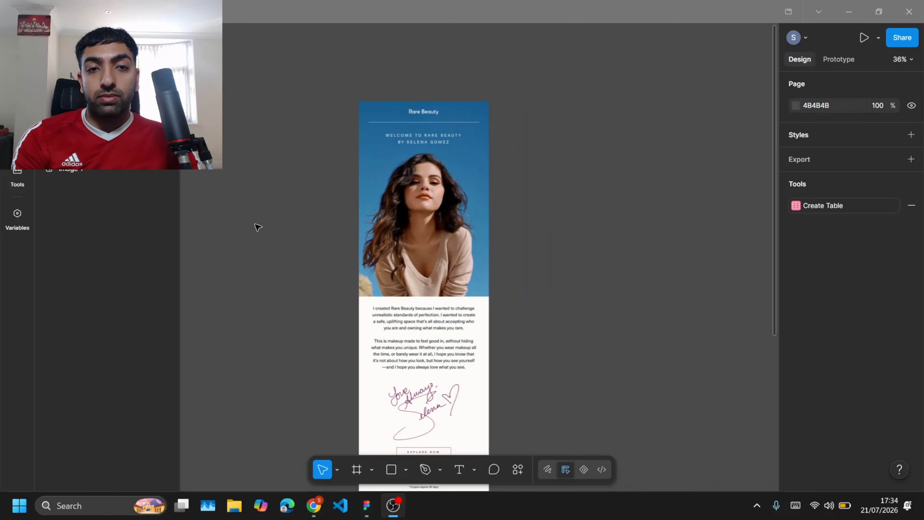
Step: Make comments visible on the canvas
{"action": "right_click", "coordinate": [256, 224]}
{"action": "left_click", "coordinate": [313, 273]}
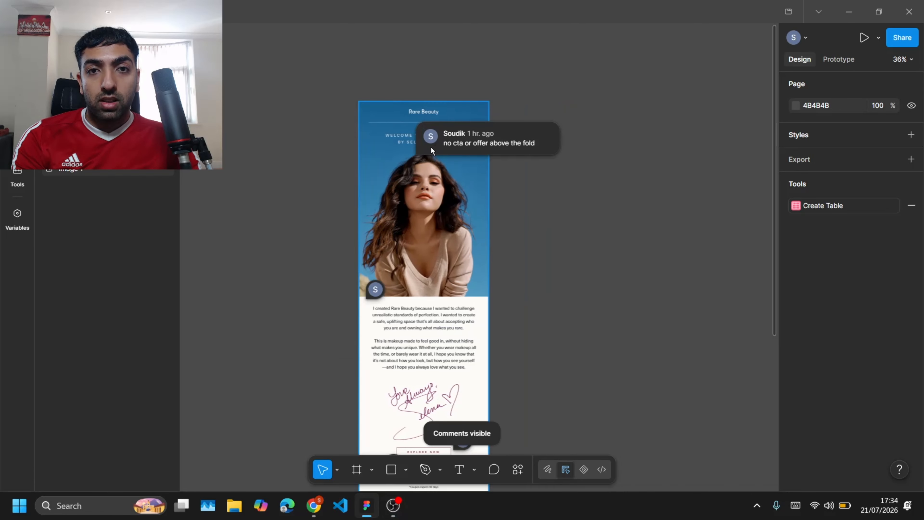
Step: Zoom into the email's header, hero image and intro text to read the feedback comments pinned there
{"action": "scroll", "coordinate": [430, 148], "scroll_direction": "up", "scroll_amount": 5}
{"action": "scroll", "coordinate": [431, 149], "scroll_direction": "up", "scroll_amount": 3}
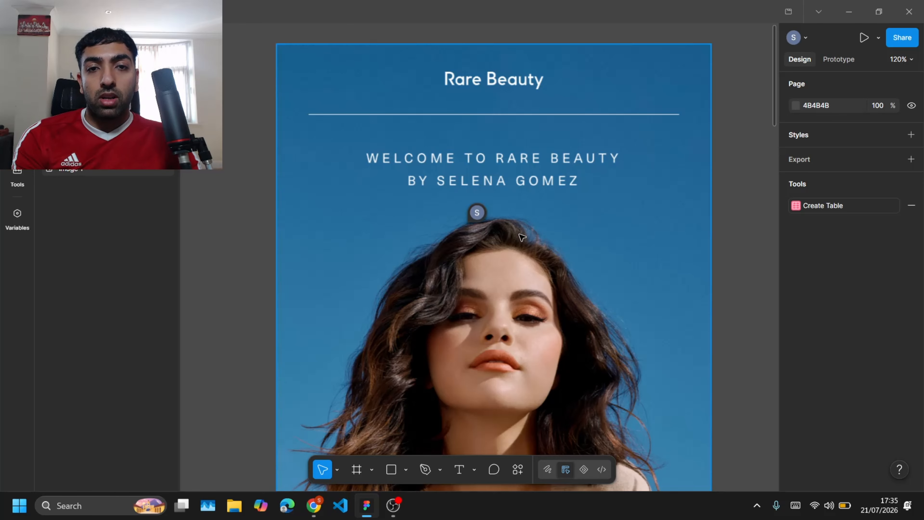
{"action": "mouse_move", "coordinate": [485, 214]}
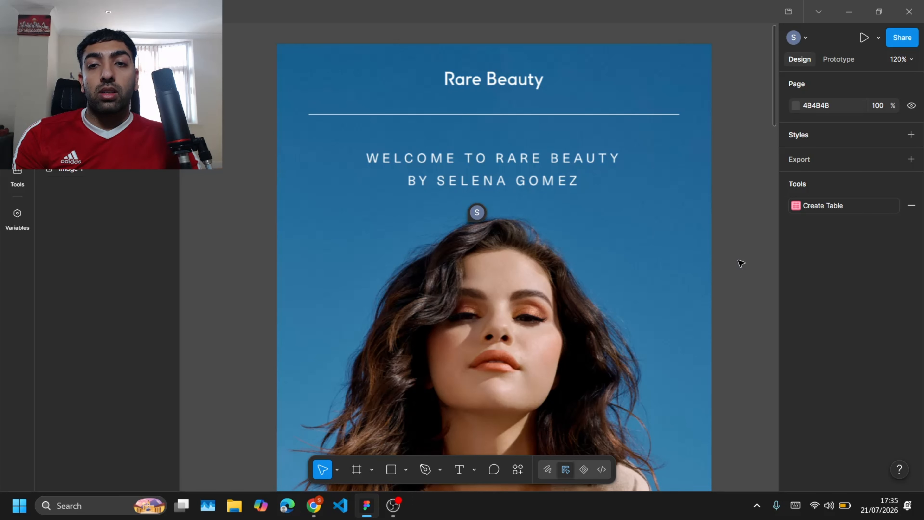
{"action": "scroll", "coordinate": [741, 263], "scroll_direction": "down", "scroll_amount": 2}
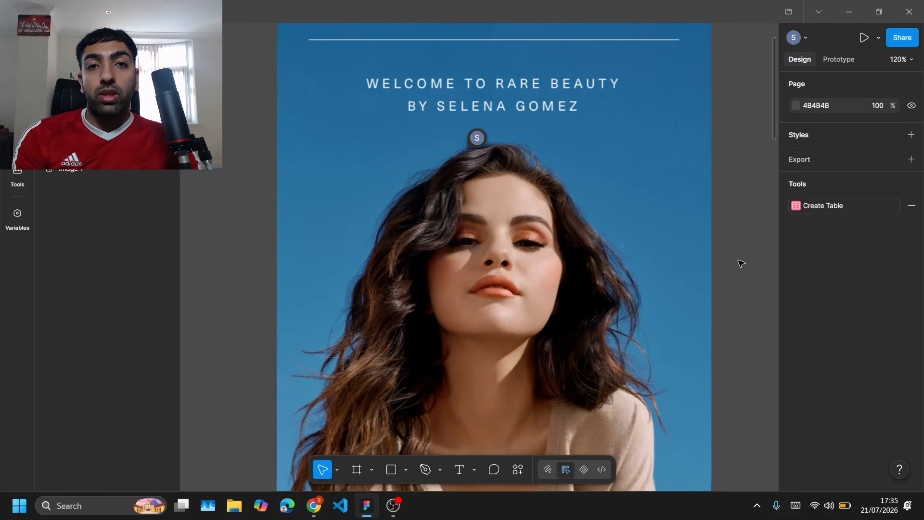
{"action": "scroll", "coordinate": [741, 263], "scroll_direction": "up", "scroll_amount": 3}
{"action": "scroll", "coordinate": [741, 263], "scroll_direction": "down", "scroll_amount": 1}
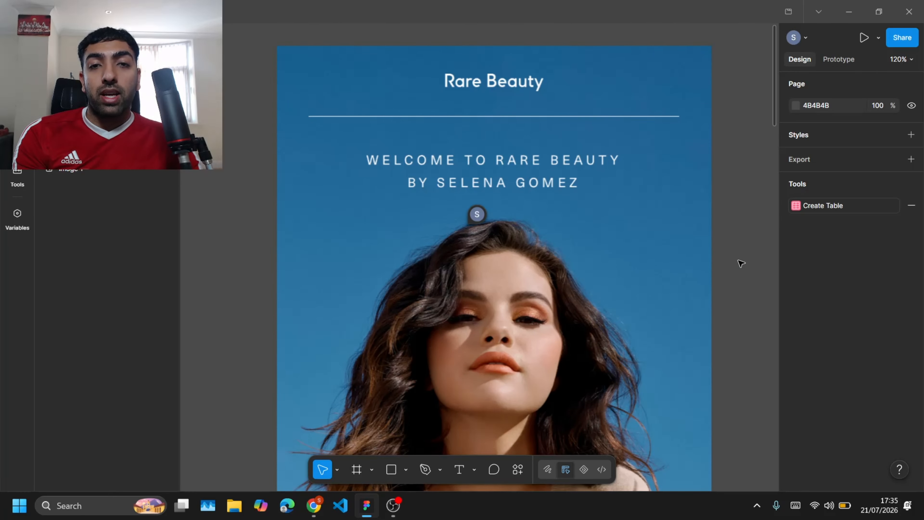
{"action": "scroll", "coordinate": [740, 263], "scroll_direction": "down", "scroll_amount": 10}
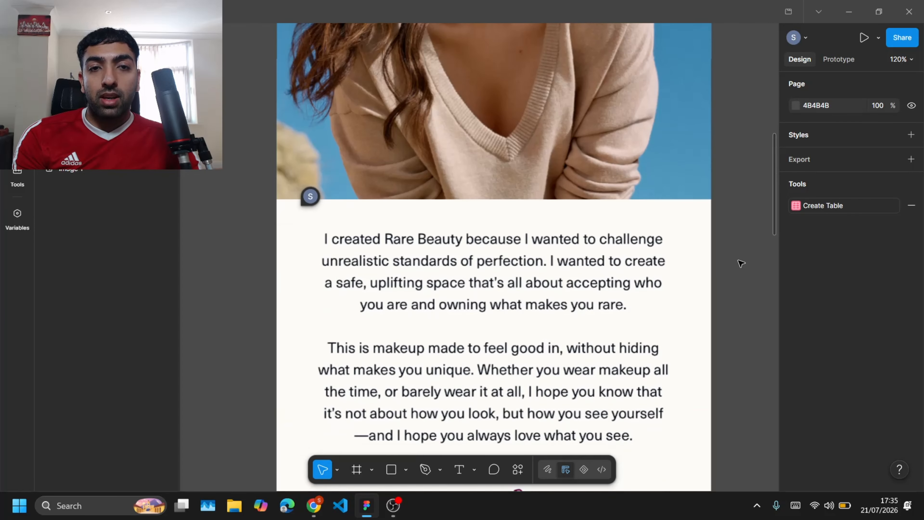
{"action": "mouse_move", "coordinate": [310, 196]}
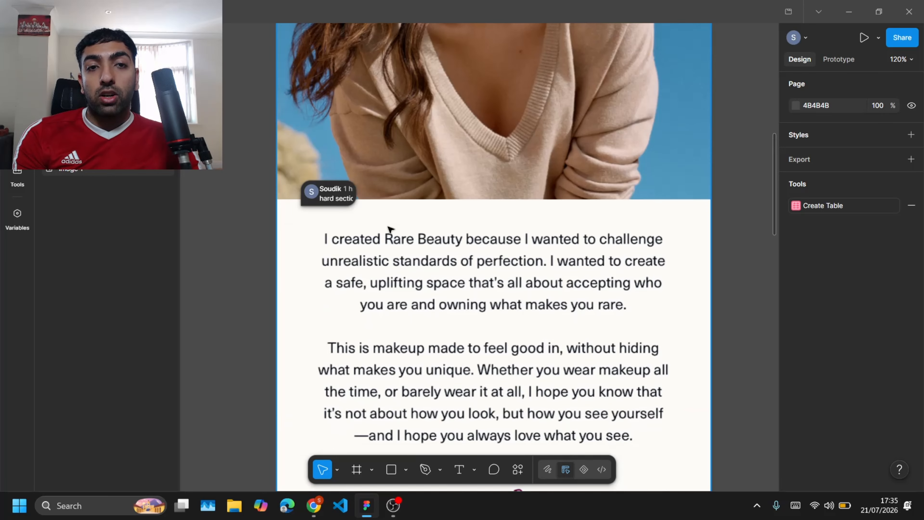
{"action": "scroll", "coordinate": [615, 132], "scroll_direction": "up", "scroll_amount": 10}
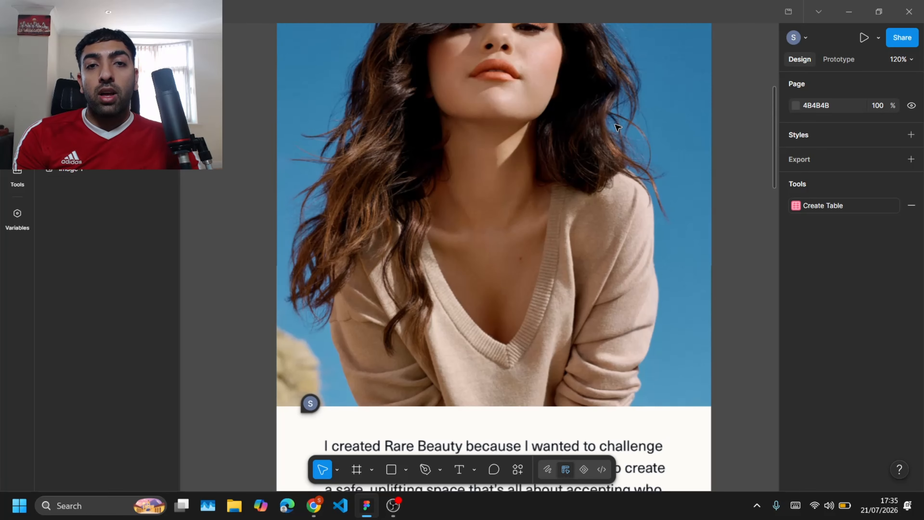
{"action": "scroll", "coordinate": [477, 301], "scroll_direction": "down", "scroll_amount": 8}
{"action": "scroll", "coordinate": [476, 260], "scroll_direction": "down", "scroll_amount": 3}
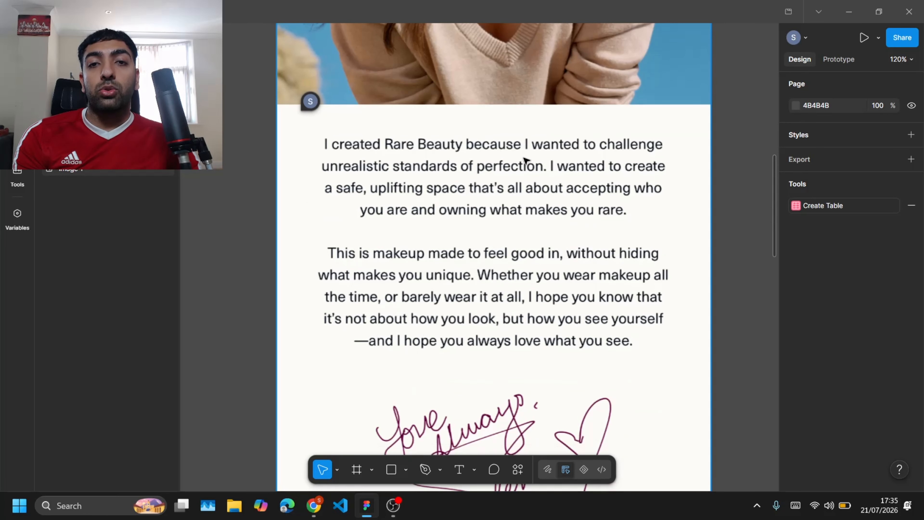
{"action": "scroll", "coordinate": [525, 161], "scroll_direction": "up", "scroll_amount": 5}
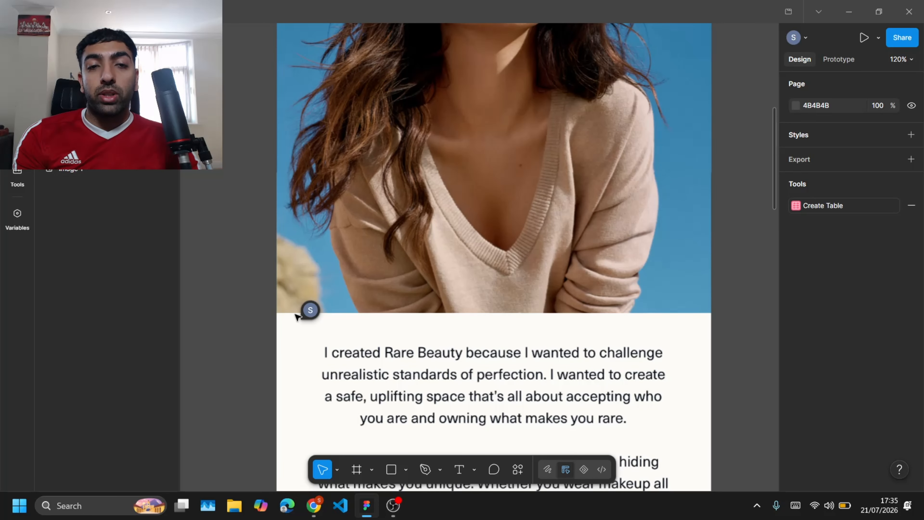
{"action": "scroll", "coordinate": [330, 290], "scroll_direction": "up", "scroll_amount": 3}
{"action": "scroll", "coordinate": [331, 290], "scroll_direction": "down", "scroll_amount": 3, "text": "ctrl"}
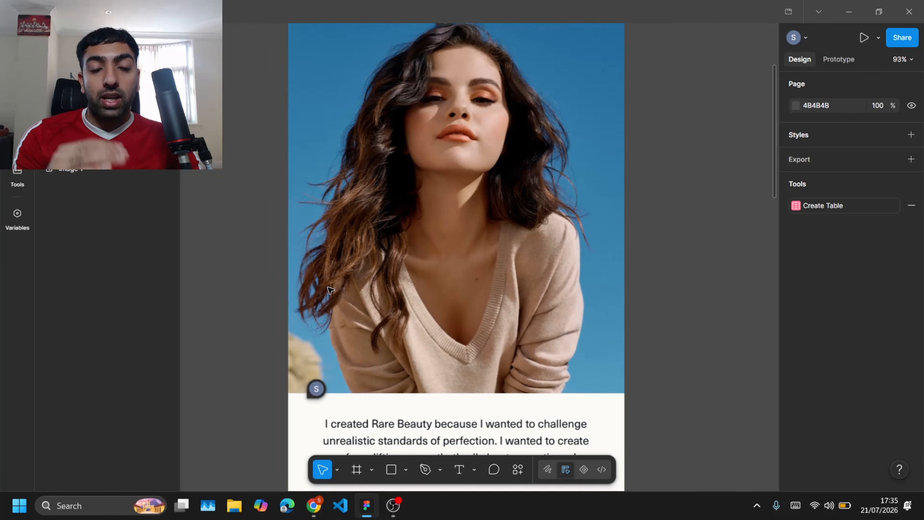
{"action": "scroll", "coordinate": [331, 290], "scroll_direction": "down", "scroll_amount": 3}
{"action": "scroll", "coordinate": [330, 290], "scroll_direction": "up", "scroll_amount": 4}
{"action": "scroll", "coordinate": [330, 290], "scroll_direction": "down", "scroll_amount": 15}
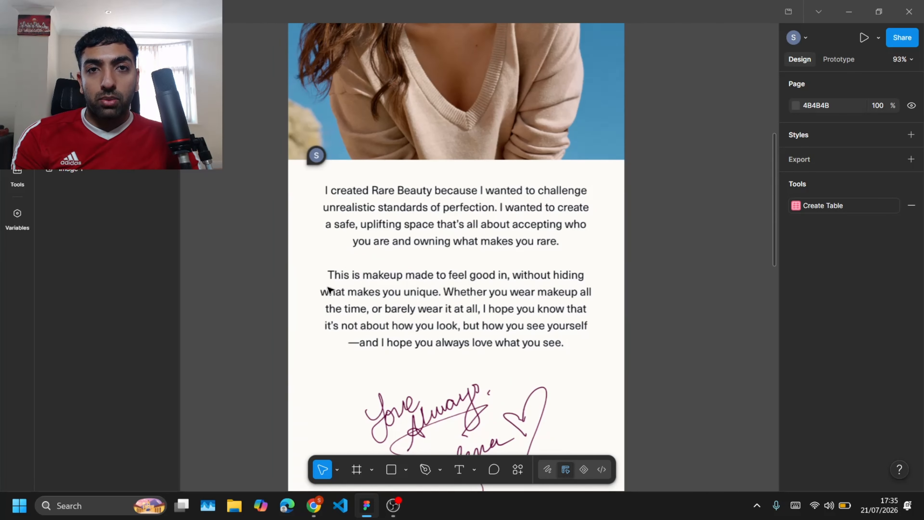
{"action": "scroll", "coordinate": [330, 290], "scroll_direction": "down", "scroll_amount": 3}
{"action": "mouse_move", "coordinate": [556, 146]}
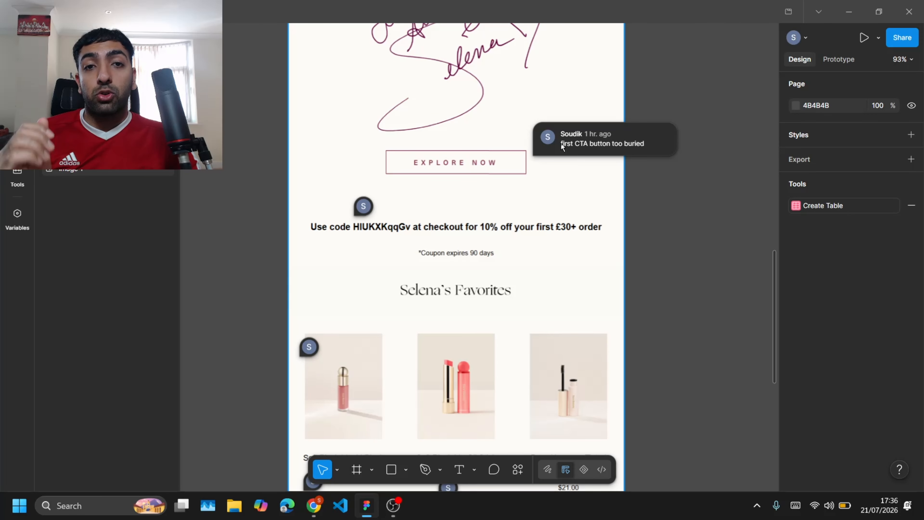
Step: Examine the comments on the Explore Now button, coupon line and favourites section
{"action": "scroll", "coordinate": [464, 164], "scroll_direction": "up", "scroll_amount": 18}
{"action": "mouse_move", "coordinate": [447, 180]}
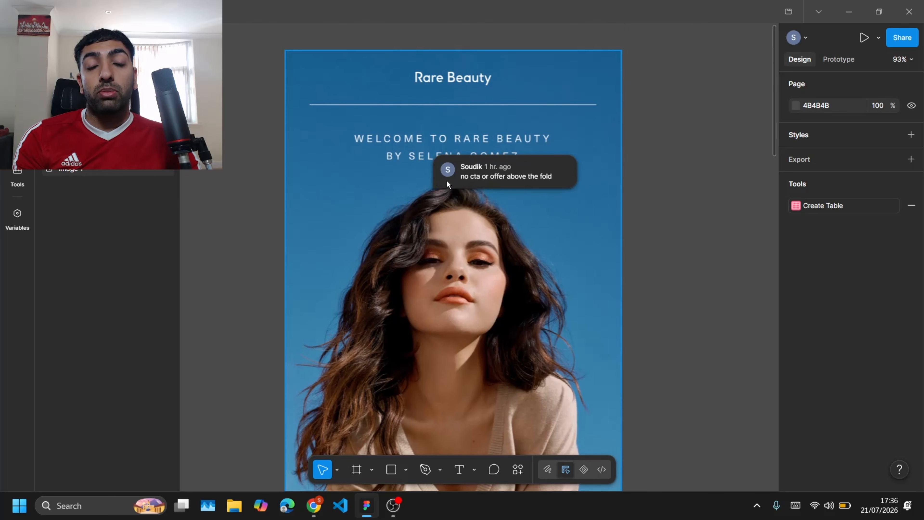
{"action": "scroll", "coordinate": [435, 245], "scroll_direction": "down", "scroll_amount": 16}
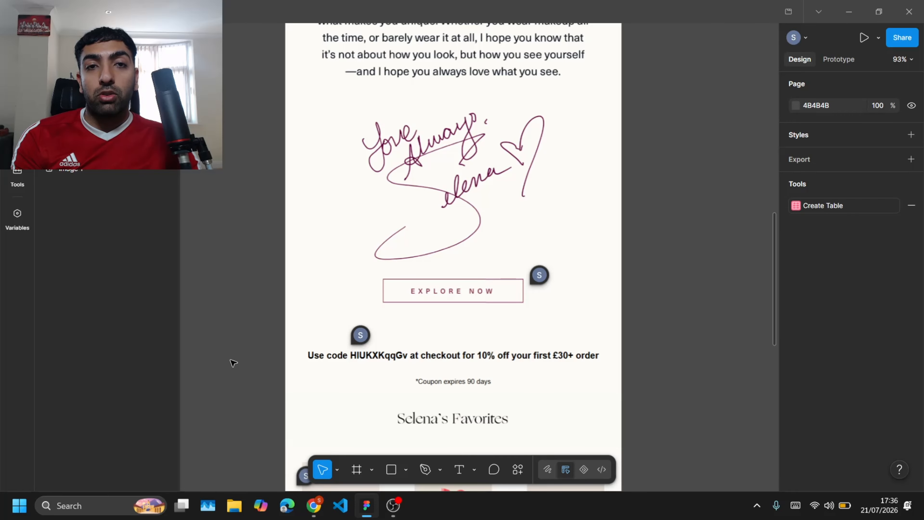
{"action": "scroll", "coordinate": [233, 363], "scroll_direction": "down", "scroll_amount": 1}
{"action": "scroll", "coordinate": [233, 363], "scroll_direction": "up", "scroll_amount": 10}
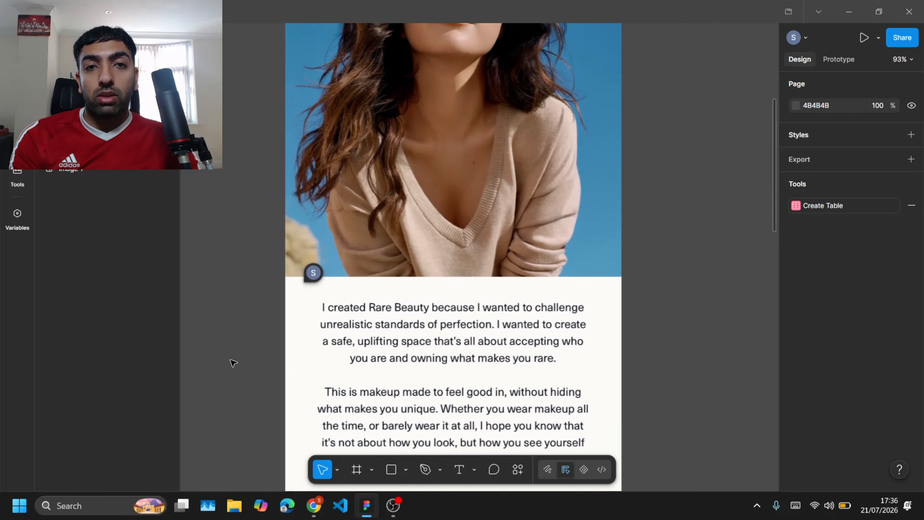
{"action": "scroll", "coordinate": [233, 362], "scroll_direction": "up", "scroll_amount": 5}
{"action": "scroll", "coordinate": [233, 363], "scroll_direction": "down", "scroll_amount": 15}
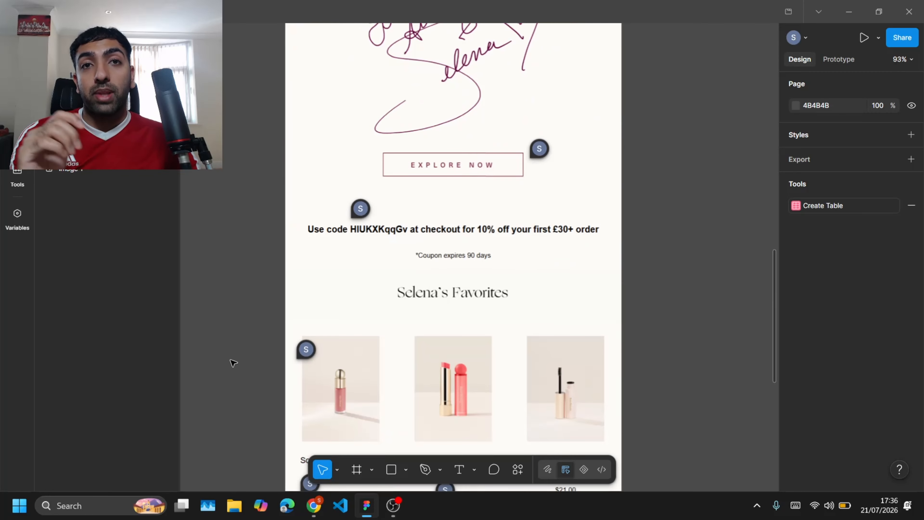
{"action": "scroll", "coordinate": [233, 363], "scroll_direction": "down", "scroll_amount": 5}
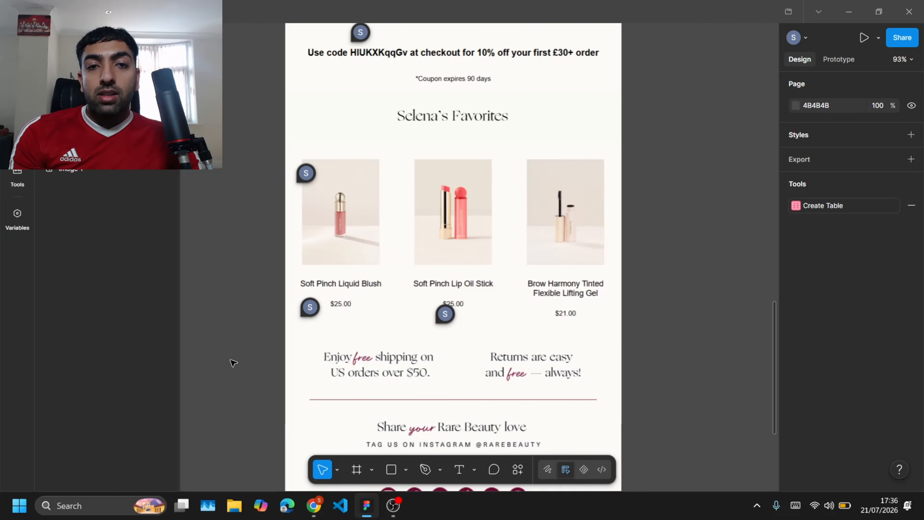
{"action": "mouse_move", "coordinate": [299, 150]}
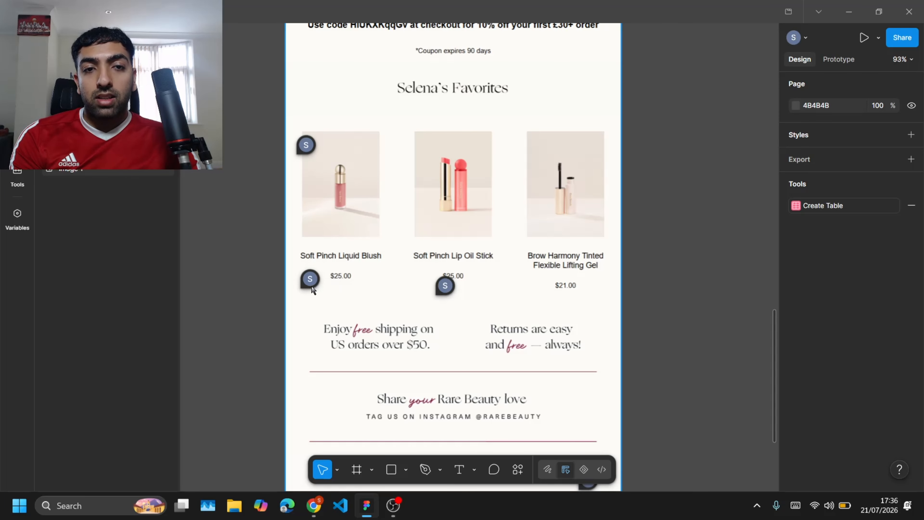
Step: Zoom into the product grid and footer to read the remaining comments, including the one on prices
{"action": "scroll", "coordinate": [360, 282], "scroll_direction": "up", "scroll_amount": 3}
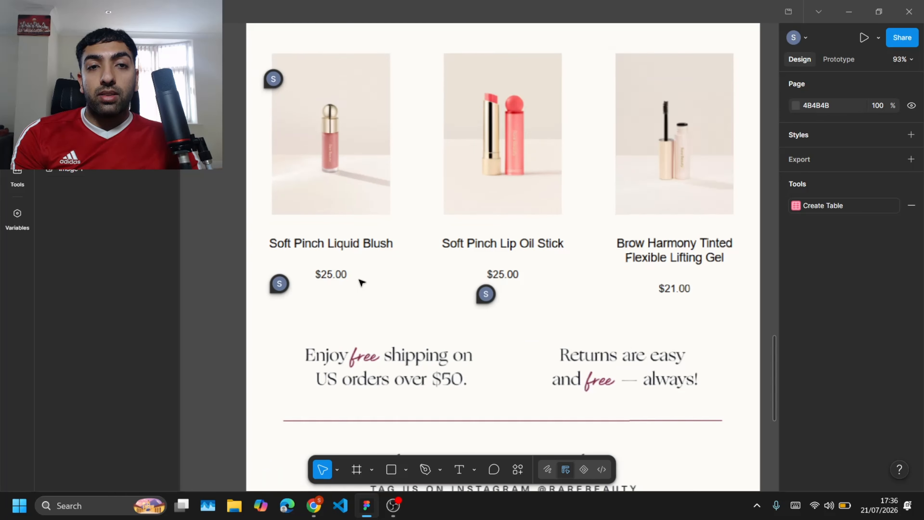
{"action": "scroll", "coordinate": [360, 280], "scroll_direction": "left", "scroll_amount": 3}
{"action": "scroll", "coordinate": [359, 279], "scroll_direction": "right", "scroll_amount": 1}
{"action": "scroll", "coordinate": [425, 279], "scroll_direction": "right", "scroll_amount": 1}
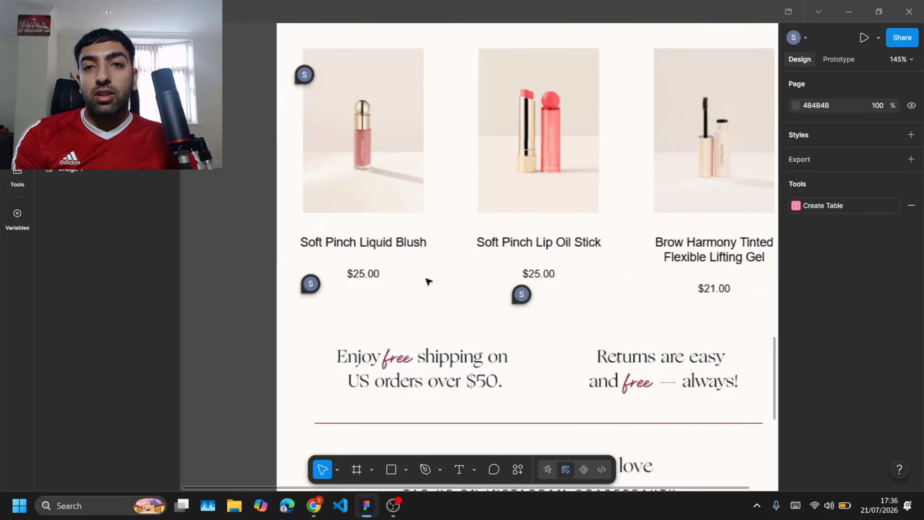
{"action": "scroll", "coordinate": [429, 281], "scroll_direction": "right", "scroll_amount": 1}
{"action": "scroll", "coordinate": [429, 281], "scroll_direction": "down", "scroll_amount": 2}
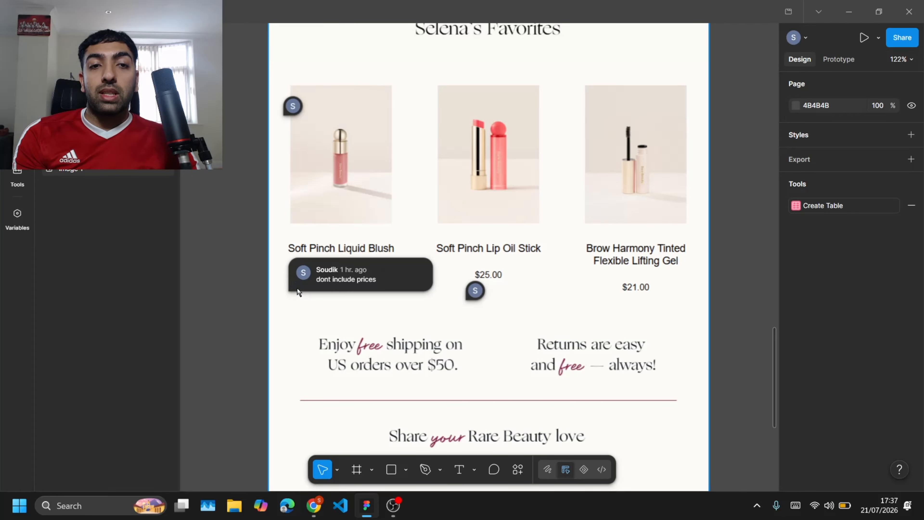
{"action": "mouse_move", "coordinate": [477, 294]}
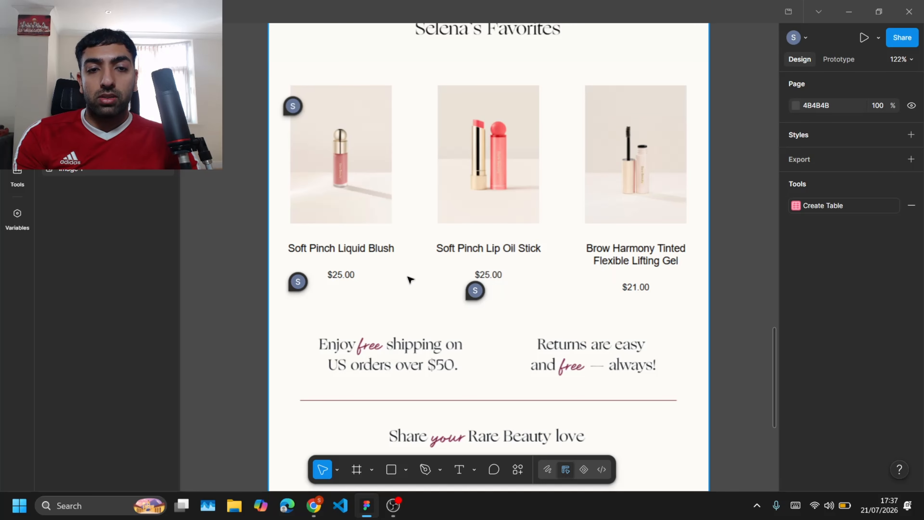
{"action": "scroll", "coordinate": [410, 278], "scroll_direction": "down", "scroll_amount": 8}
{"action": "scroll", "coordinate": [408, 277], "scroll_direction": "down", "scroll_amount": 2}
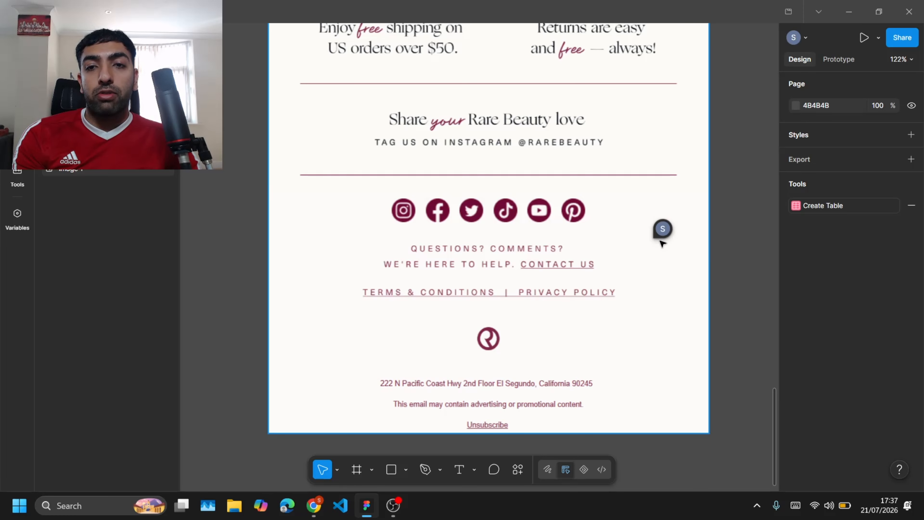
{"action": "mouse_move", "coordinate": [661, 238]}
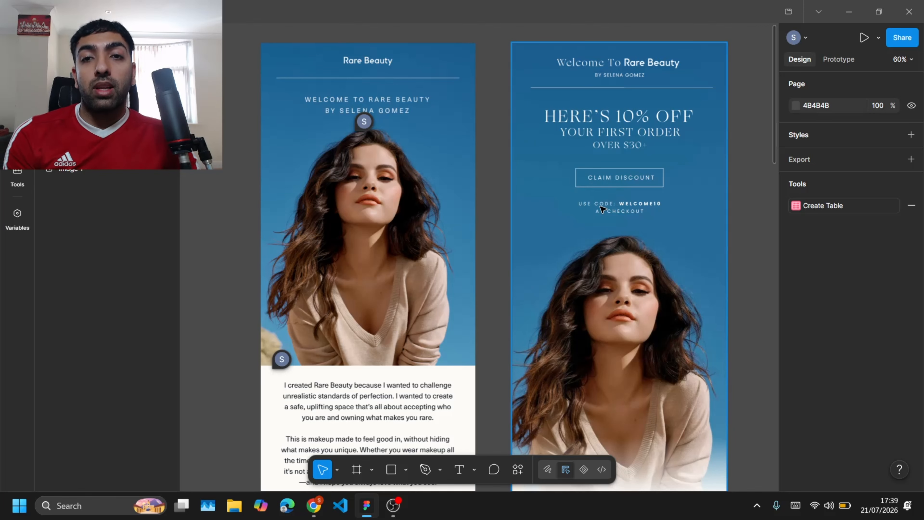
Step: Scroll through the original email beside the redesigned version to compare their sections
{"action": "scroll", "coordinate": [651, 251], "scroll_direction": "down", "scroll_amount": 10}
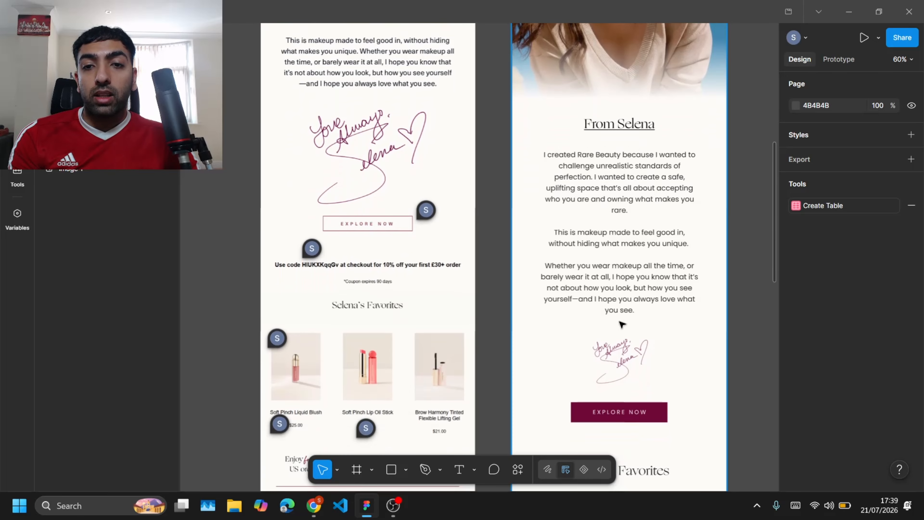
{"action": "scroll", "coordinate": [624, 299], "scroll_direction": "down", "scroll_amount": 6}
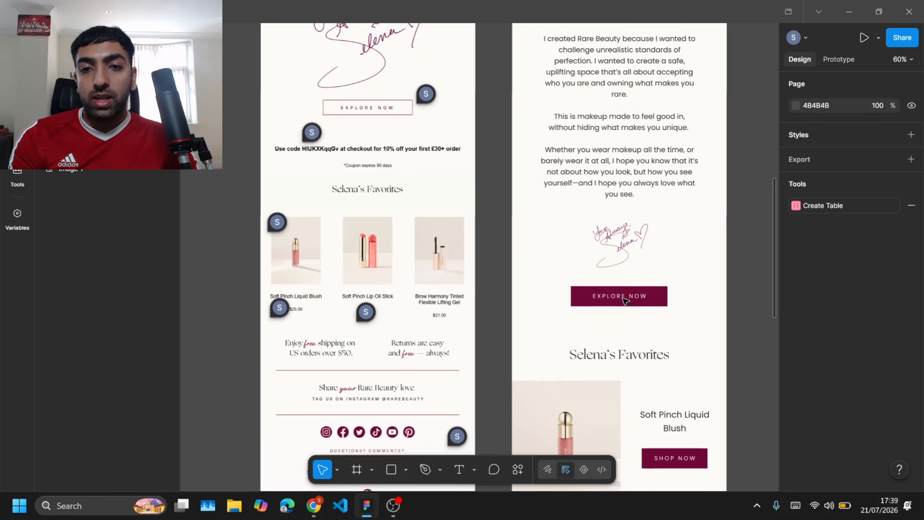
{"action": "scroll", "coordinate": [614, 185], "scroll_direction": "up", "scroll_amount": 4}
{"action": "scroll", "coordinate": [615, 185], "scroll_direction": "down", "scroll_amount": 7}
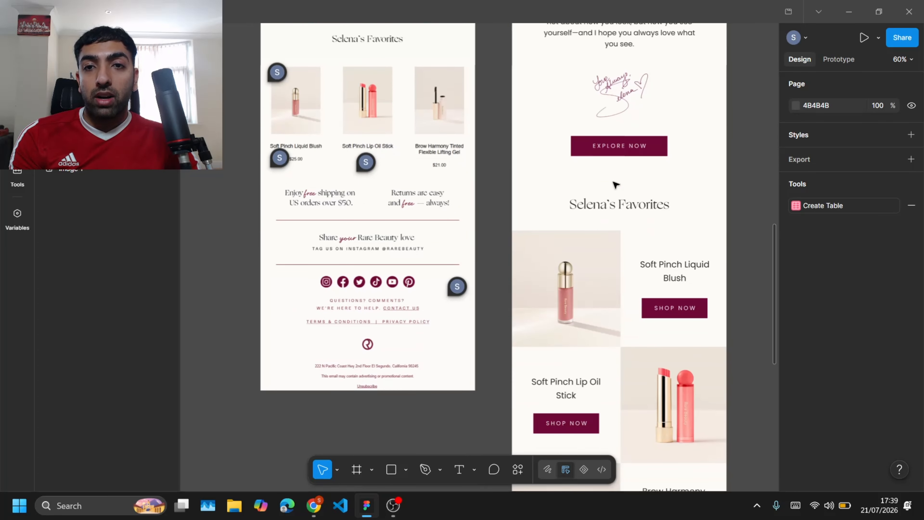
{"action": "scroll", "coordinate": [591, 180], "scroll_direction": "down", "scroll_amount": 2}
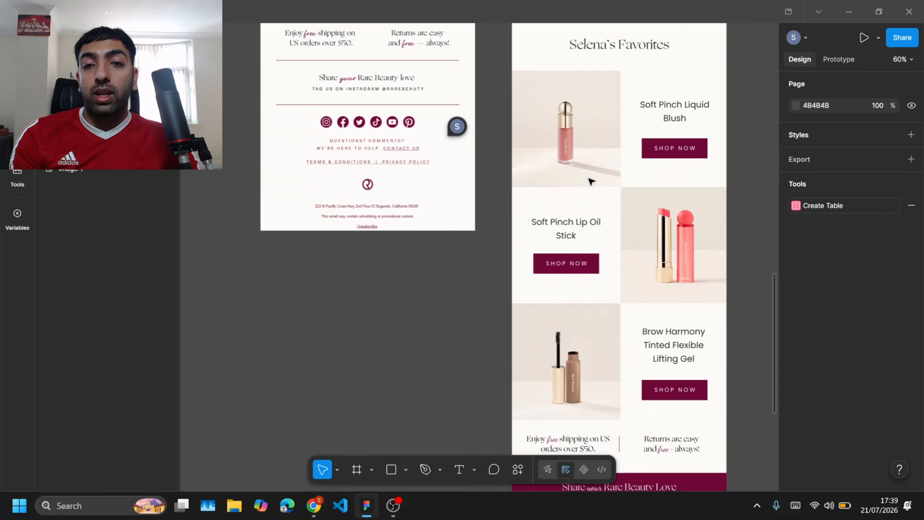
Step: Hide the existing redesigned email version so only the original email remains visible
{"action": "scroll", "coordinate": [590, 181], "scroll_direction": "down", "scroll_amount": 2}
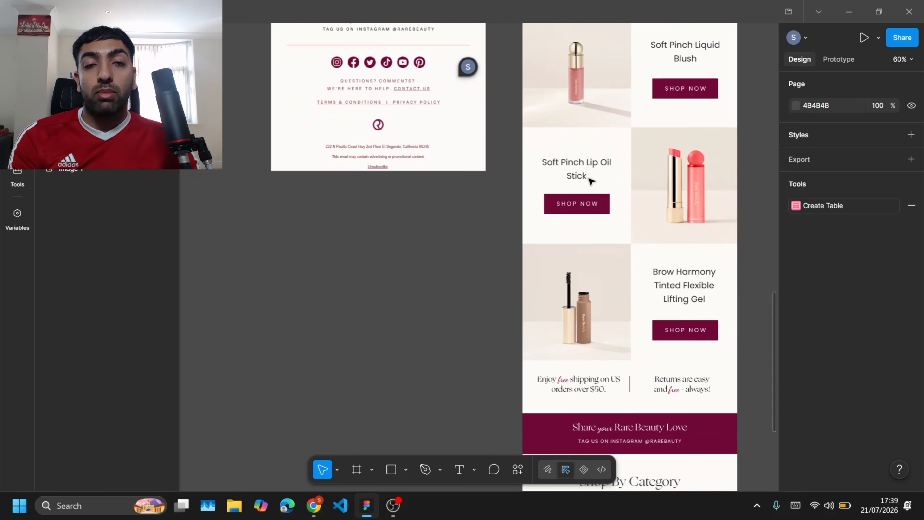
{"action": "scroll", "coordinate": [590, 181], "scroll_direction": "down", "scroll_amount": 7}
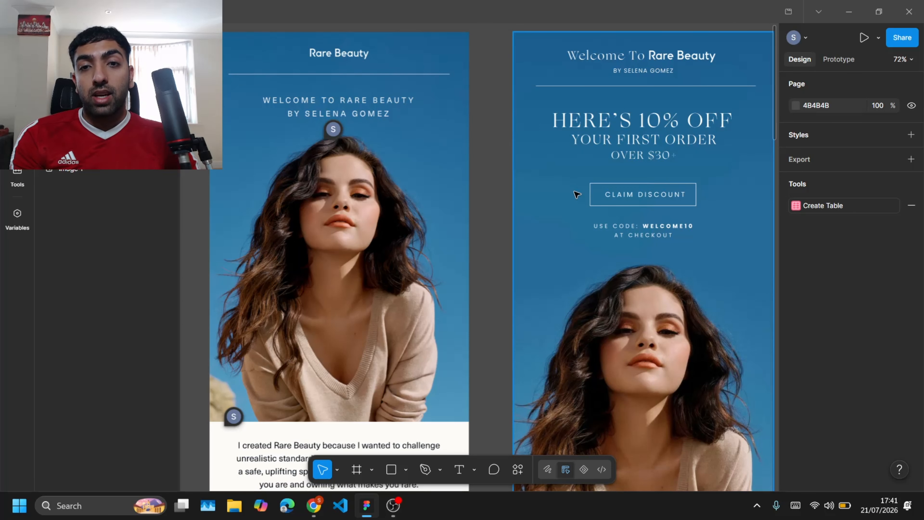
{"action": "left_click", "coordinate": [576, 194]}
{"action": "key", "text": "ctrl+shift+h"}
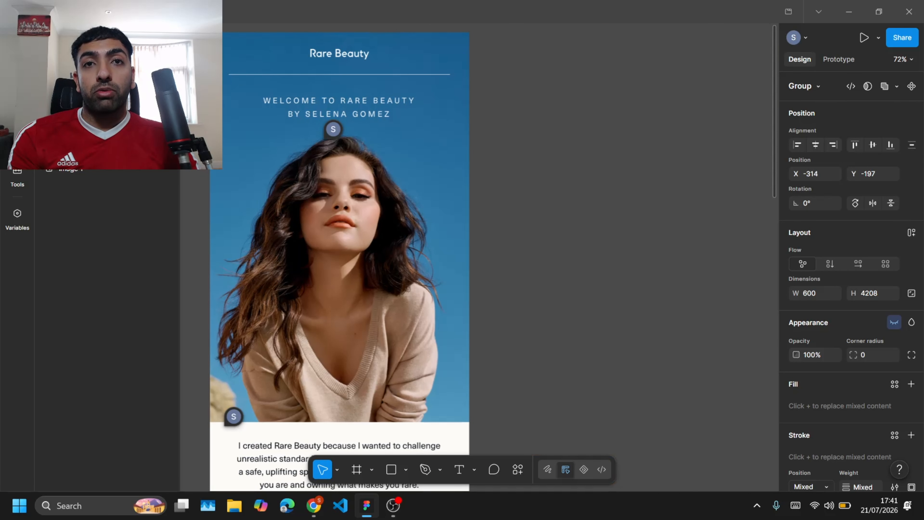
{"action": "left_click", "coordinate": [504, 214]}
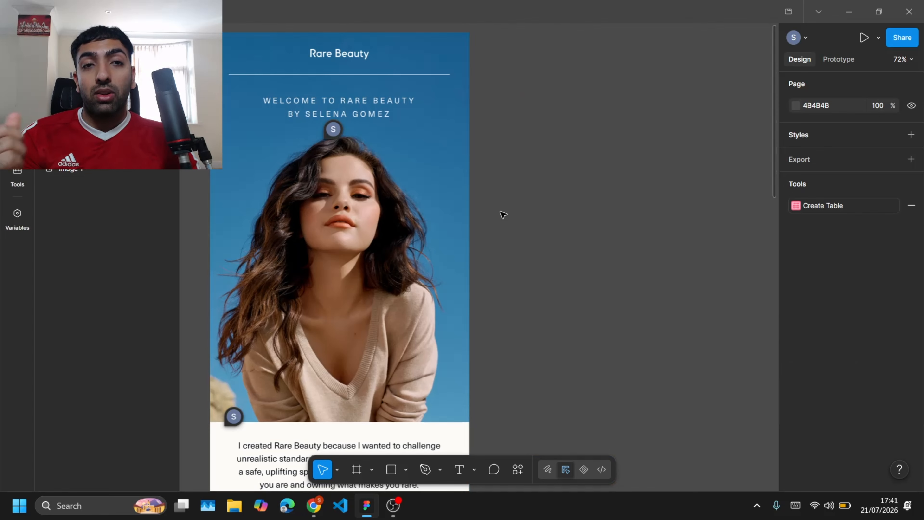
Step: Draw a new frame beside the original email, about 421 × 143, and set its width to 600
{"action": "left_click", "coordinate": [406, 470]}
{"action": "left_click", "coordinate": [406, 469]}
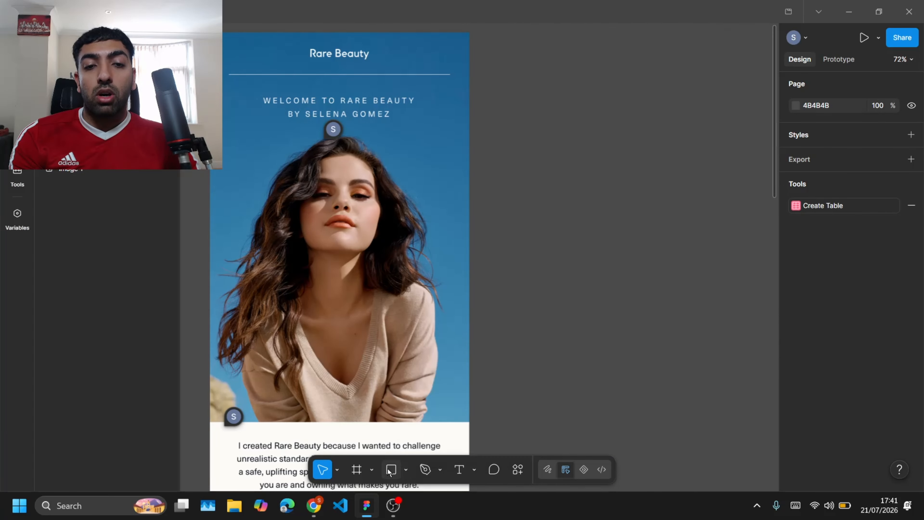
{"action": "left_click", "coordinate": [406, 470]}
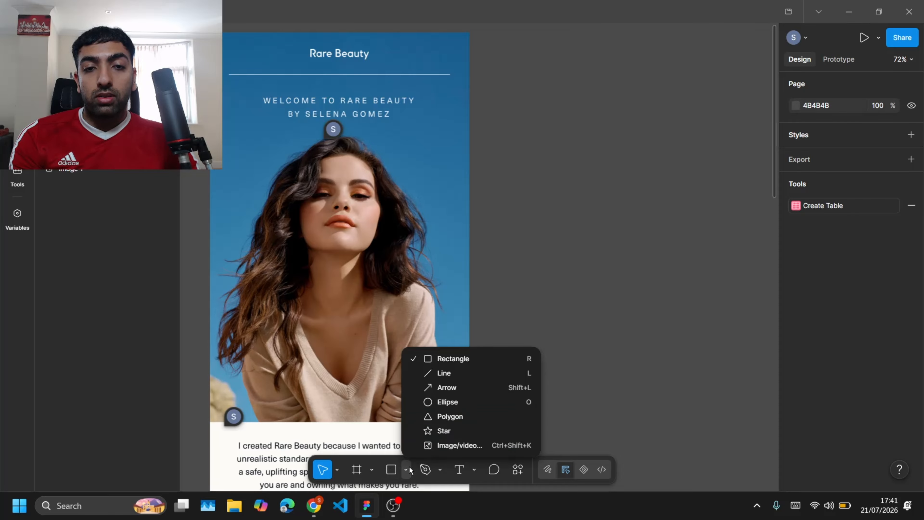
{"action": "left_click", "coordinate": [371, 470]}
{"action": "left_click", "coordinate": [371, 470]}
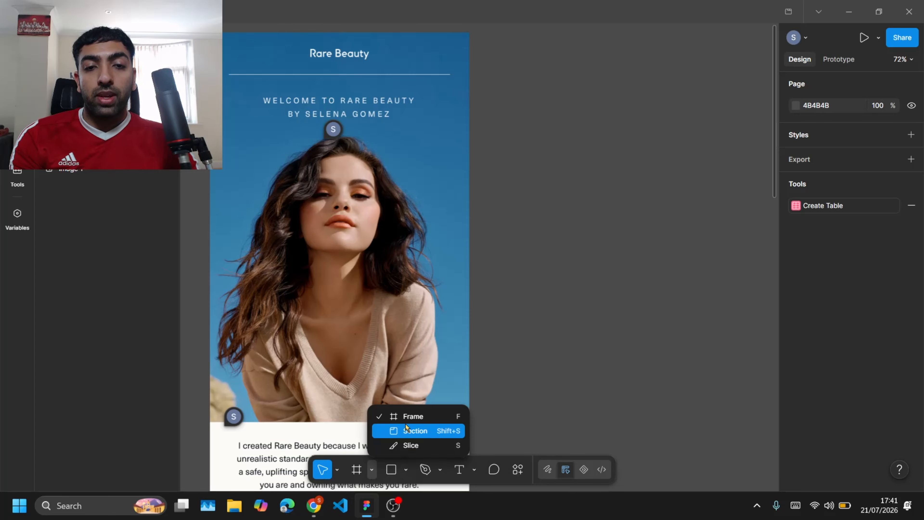
{"action": "left_click", "coordinate": [404, 417]}
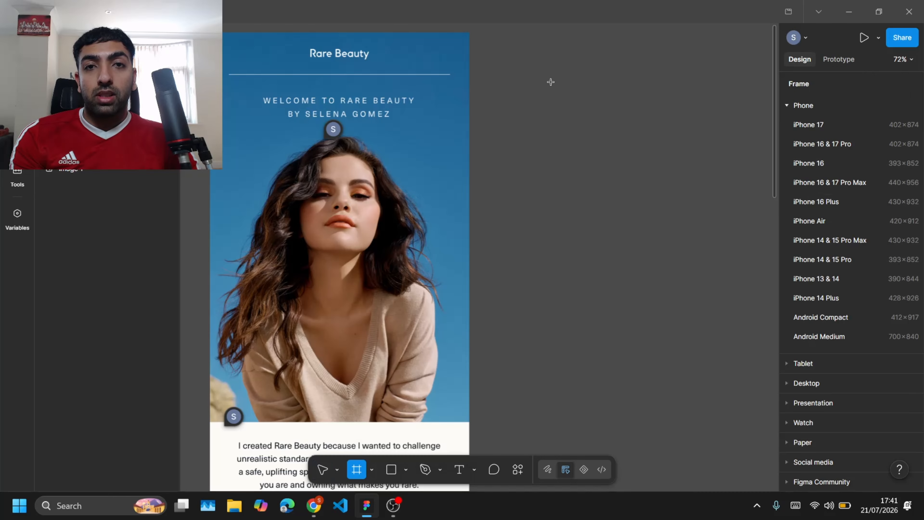
{"action": "left_click_drag", "start_coordinate": [491, 42], "coordinate": [674, 104]}
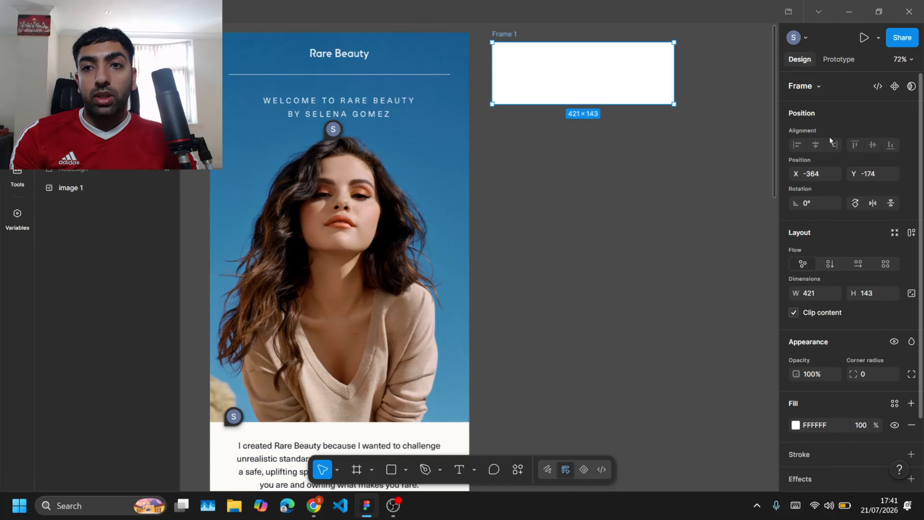
{"action": "left_click", "coordinate": [818, 293]}
{"action": "type", "text": "600"}
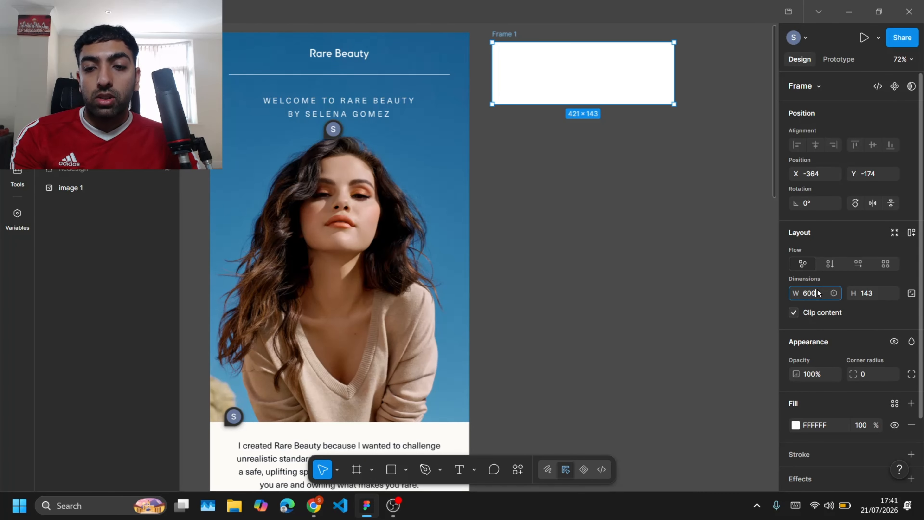
{"action": "key", "text": "Return"}
Step: Move the new frame up so its top lines up with the original email's top edge
{"action": "scroll", "coordinate": [587, 199], "scroll_direction": "up", "scroll_amount": 1}
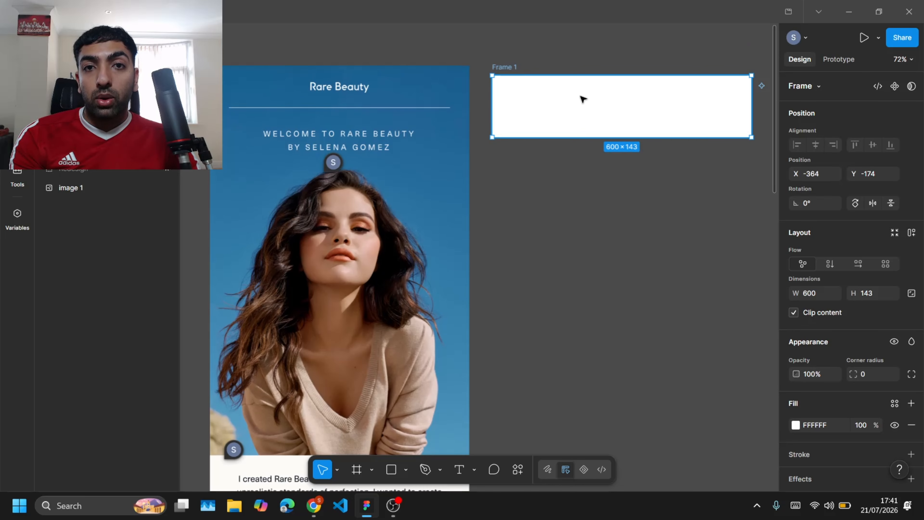
{"action": "left_click_drag", "start_coordinate": [587, 107], "coordinate": [588, 100]}
{"action": "left_click", "coordinate": [590, 220]}
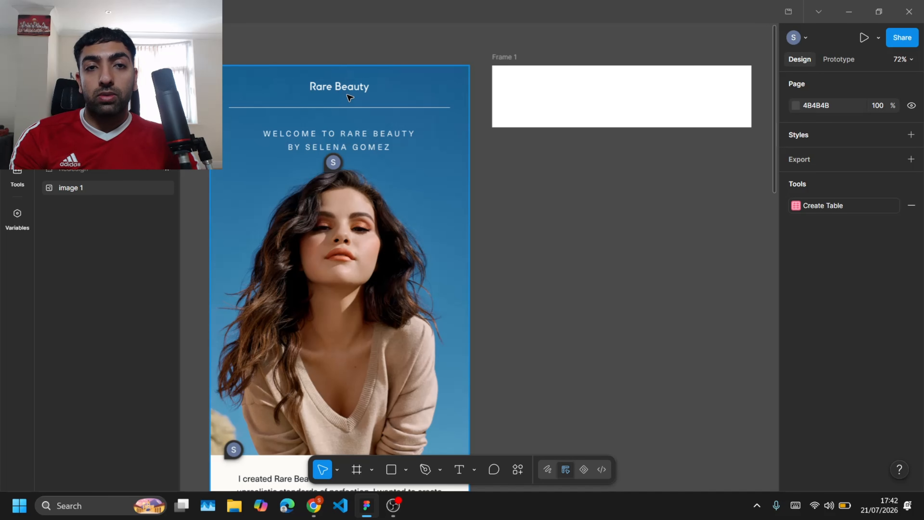
Step: Hide the feedback comments on the canvas
{"action": "scroll", "coordinate": [489, 203], "scroll_direction": "down", "scroll_amount": 1}
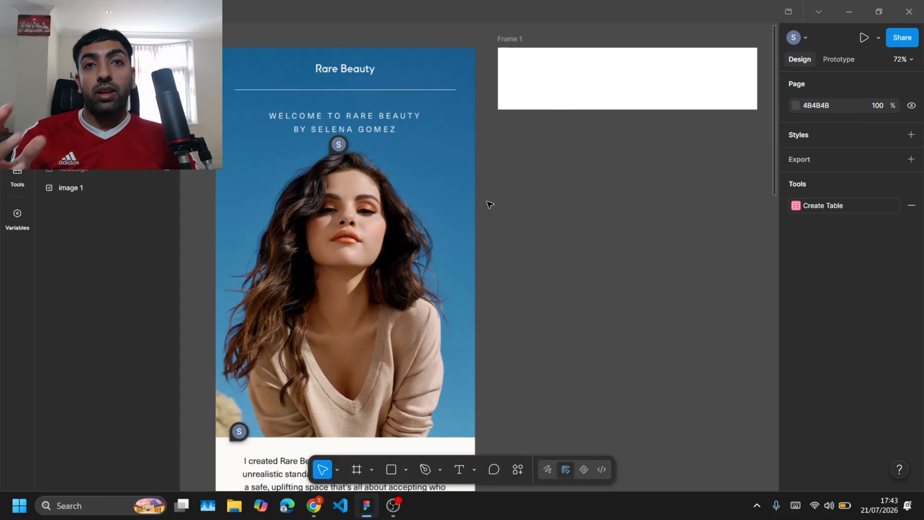
{"action": "right_click", "coordinate": [489, 203]}
{"action": "left_click", "coordinate": [508, 250]}
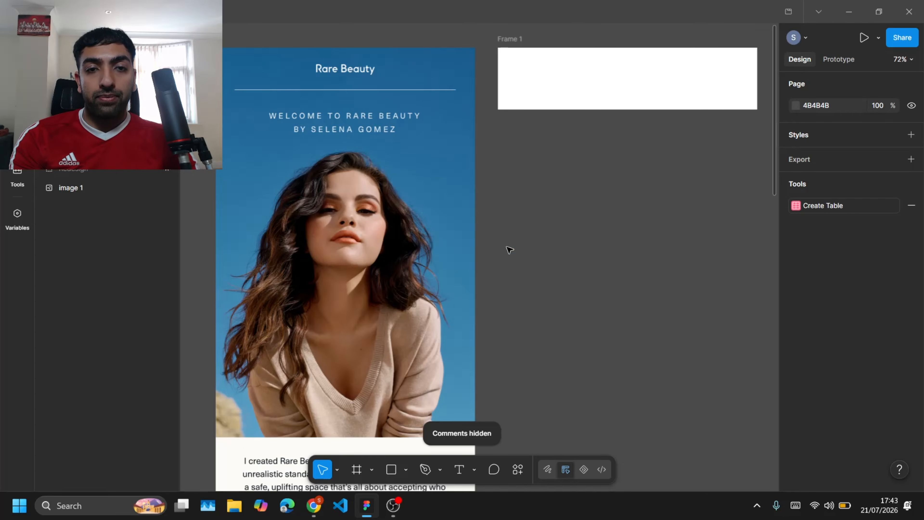
Step: Open the Snipping Tool, capture the original email's hero photo, and copy the screenshot
{"action": "key", "text": "super"}
{"action": "type", "text": "sn"}
{"action": "key", "text": "Return"}
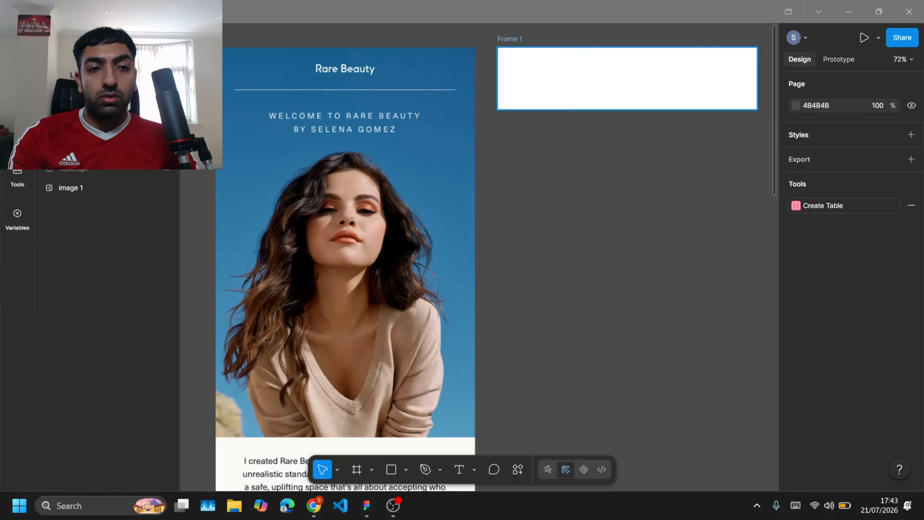
{"action": "left_click", "coordinate": [220, 33]}
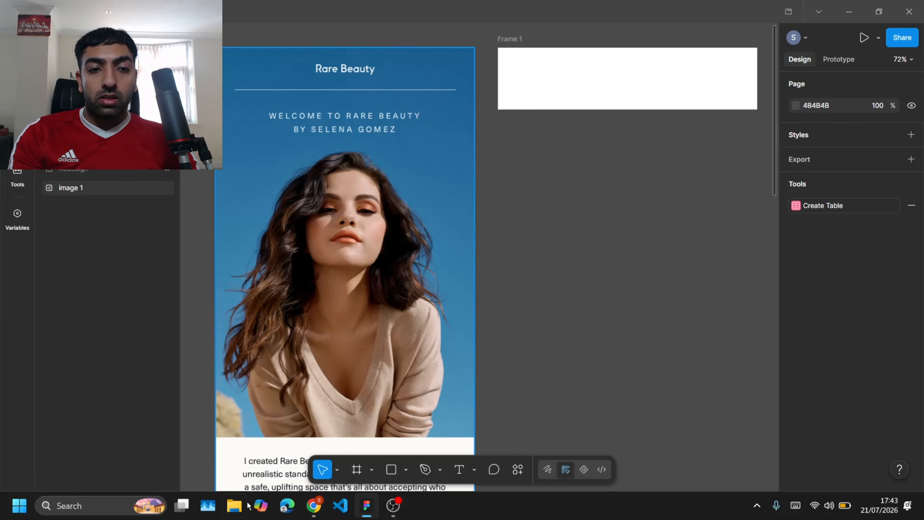
{"action": "key", "text": "super+shift+s"}
{"action": "left_click_drag", "start_coordinate": [220, 433], "coordinate": [467, 143]}
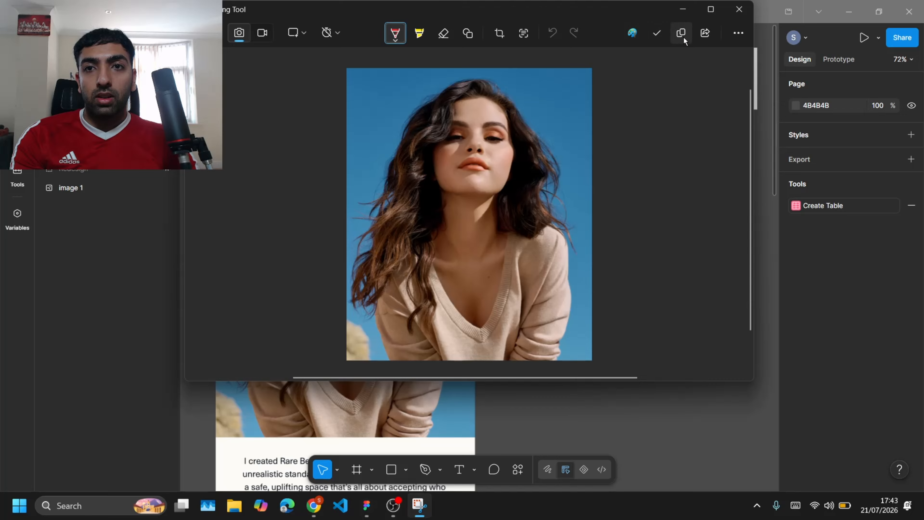
{"action": "left_click", "coordinate": [682, 33]}
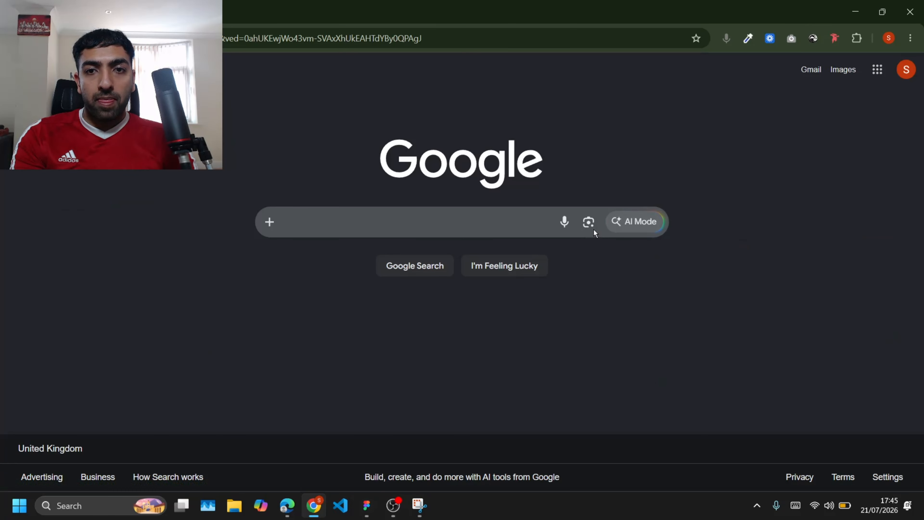
Step: Switch to Chrome, paste the screenshot into Google Lens, and browse its exact and visual matches
{"action": "left_click", "coordinate": [590, 223]}
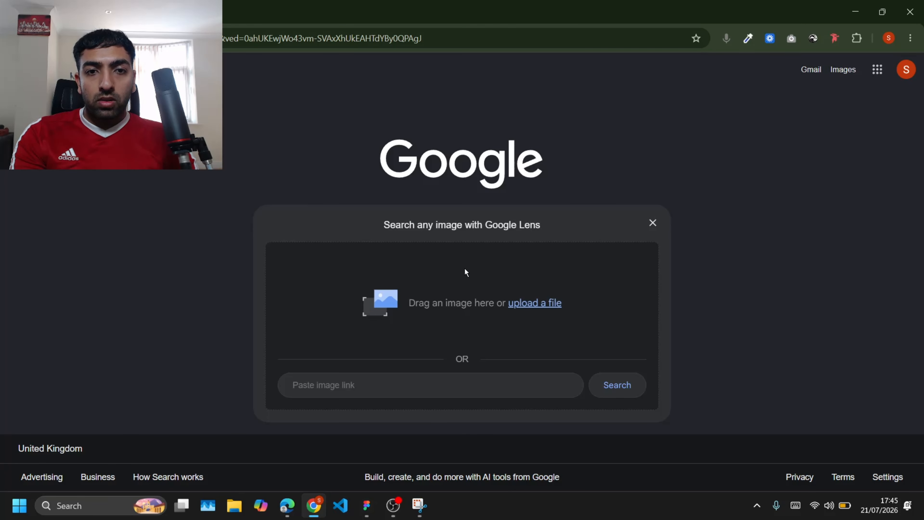
{"action": "key", "text": "ctrl+v"}
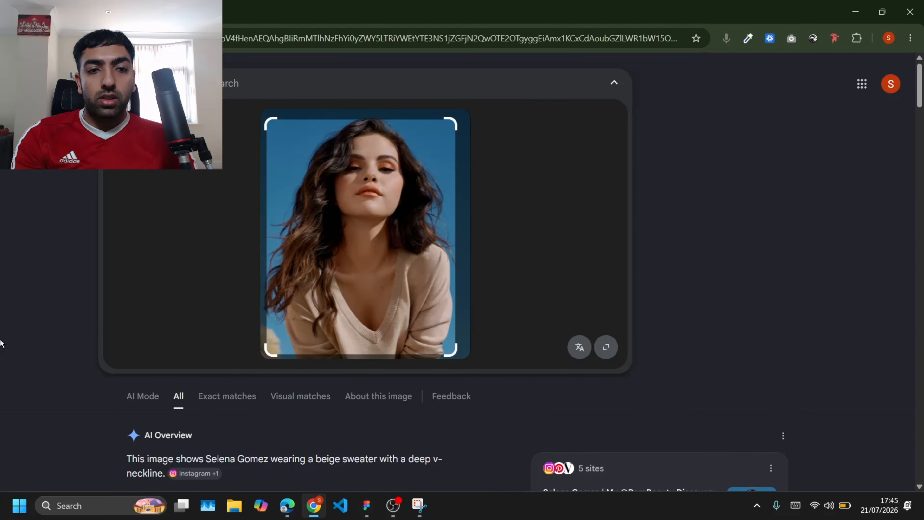
{"action": "left_click", "coordinate": [221, 395]}
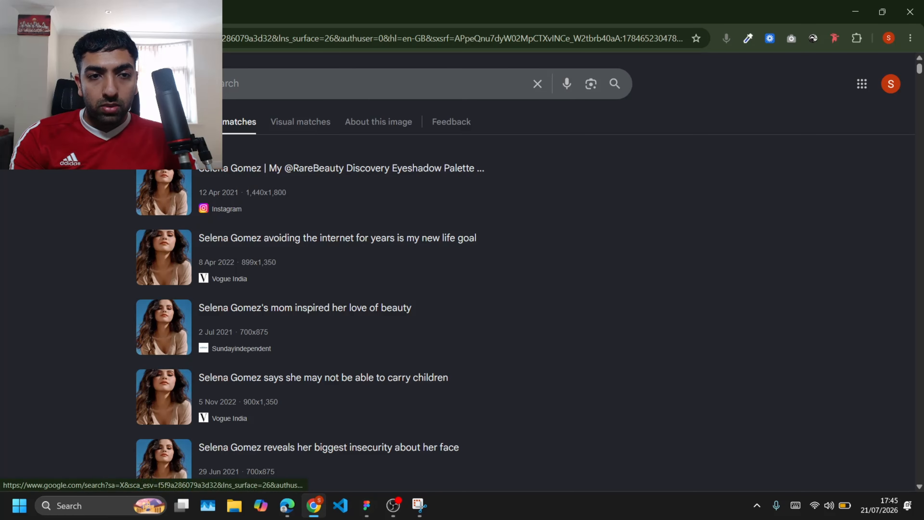
{"action": "left_click", "coordinate": [178, 122]}
Step: Open the tall Pinterest version of the photo in a new tab and copy the image
{"action": "scroll", "coordinate": [131, 300], "scroll_direction": "down", "scroll_amount": 9}
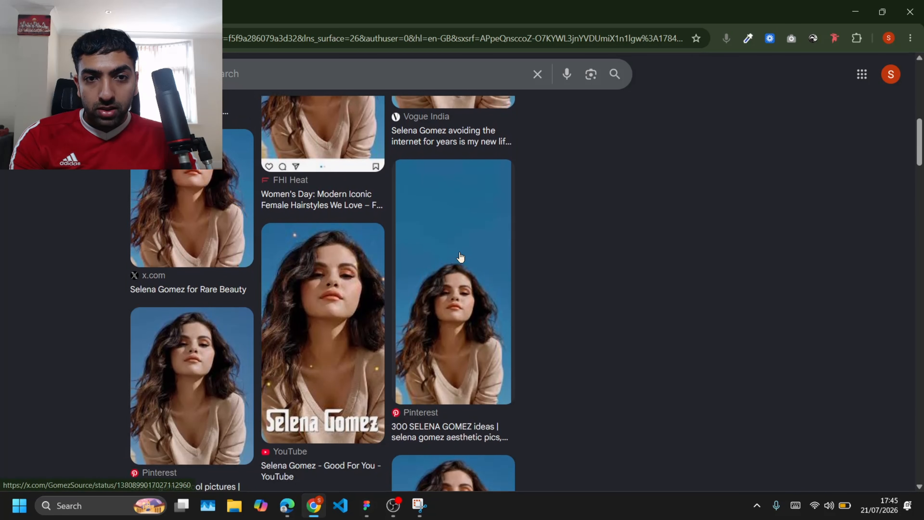
{"action": "scroll", "coordinate": [455, 239], "scroll_direction": "down", "scroll_amount": 2}
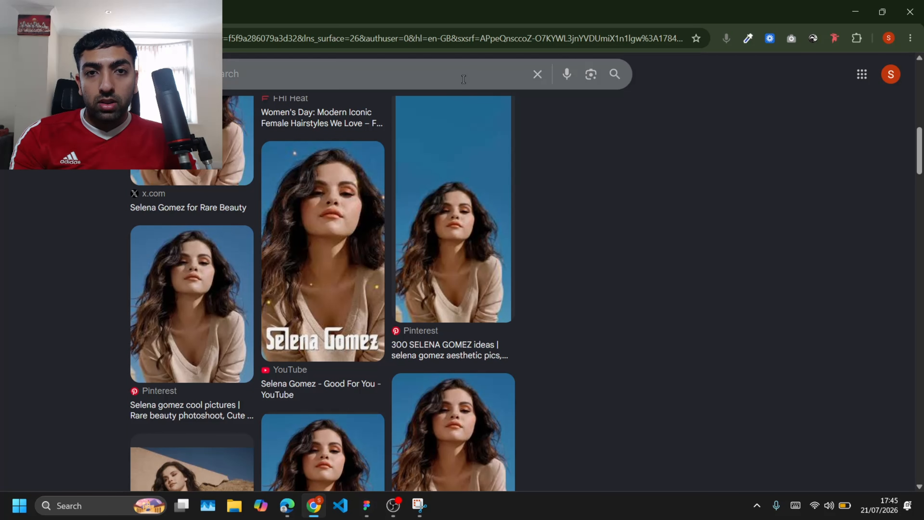
{"action": "scroll", "coordinate": [453, 161], "scroll_direction": "up", "scroll_amount": 2}
{"action": "left_click", "coordinate": [454, 160]}
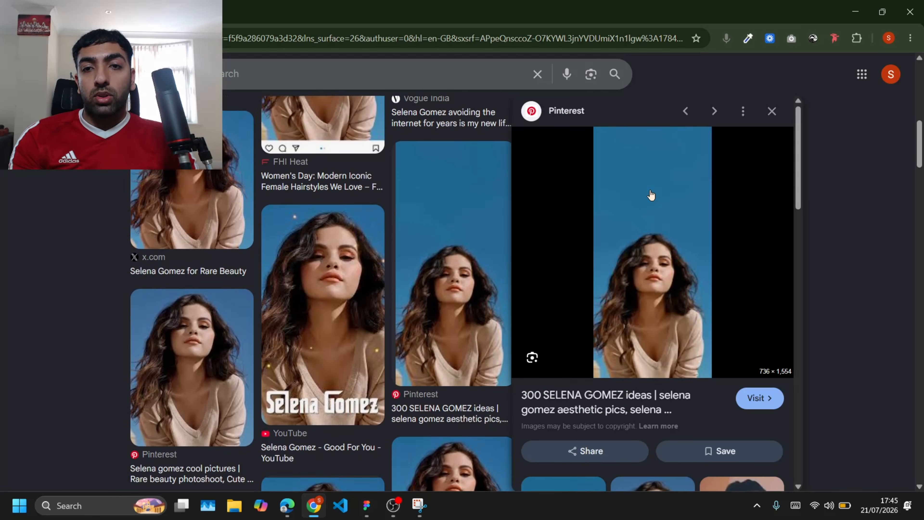
{"action": "right_click", "coordinate": [636, 221]}
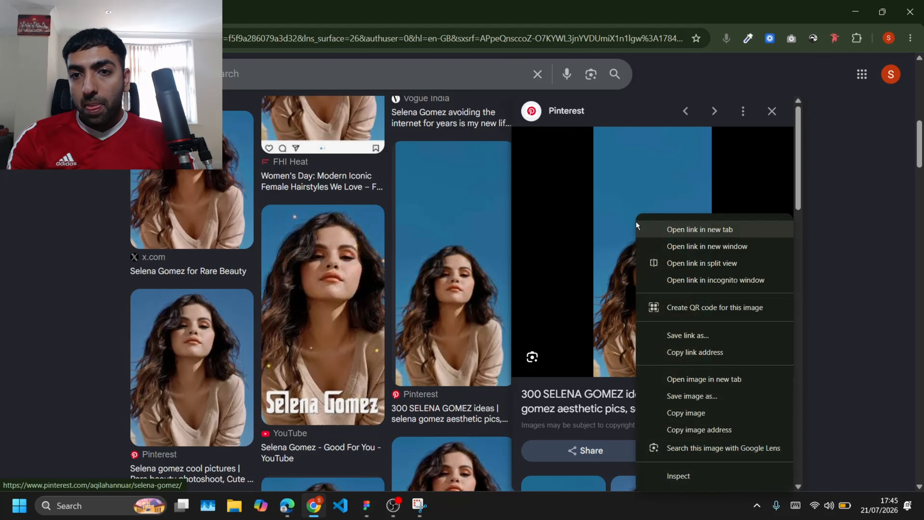
{"action": "left_click", "coordinate": [702, 379]}
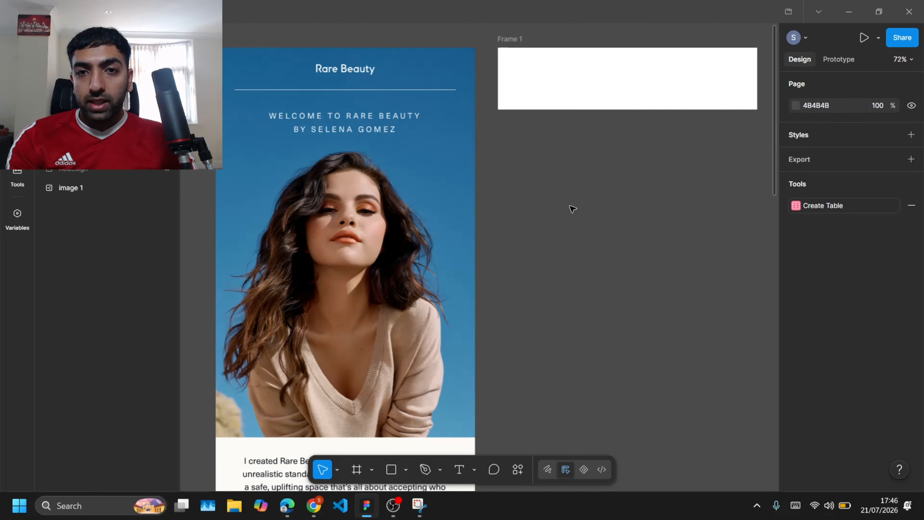
Step: Paste the copied photo into the design file and place it inside the new frame
{"action": "key", "text": "ctrl+v"}
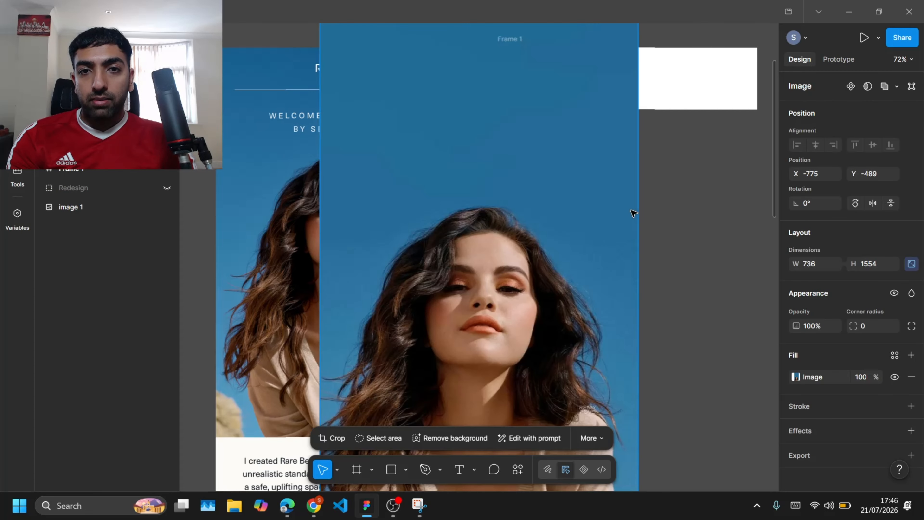
{"action": "left_click_drag", "start_coordinate": [556, 163], "coordinate": [699, 358]}
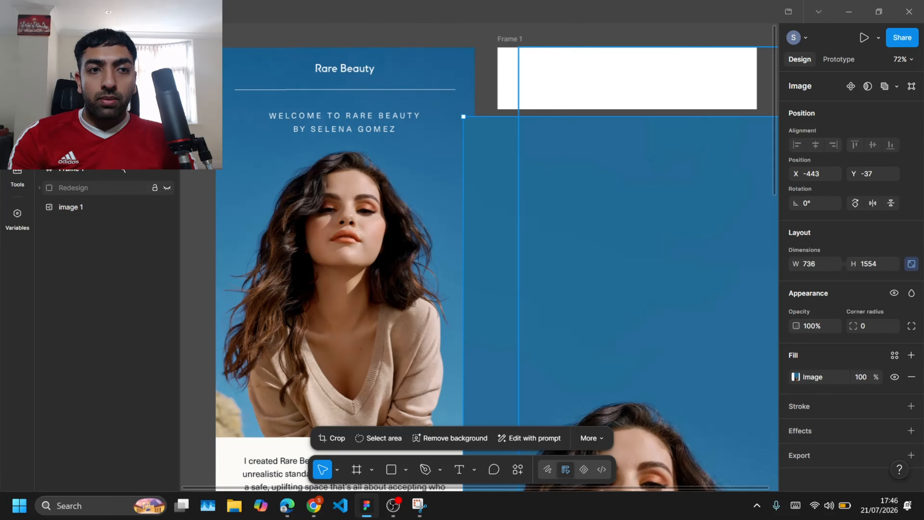
{"action": "left_click_drag", "start_coordinate": [479, 205], "coordinate": [523, 99]}
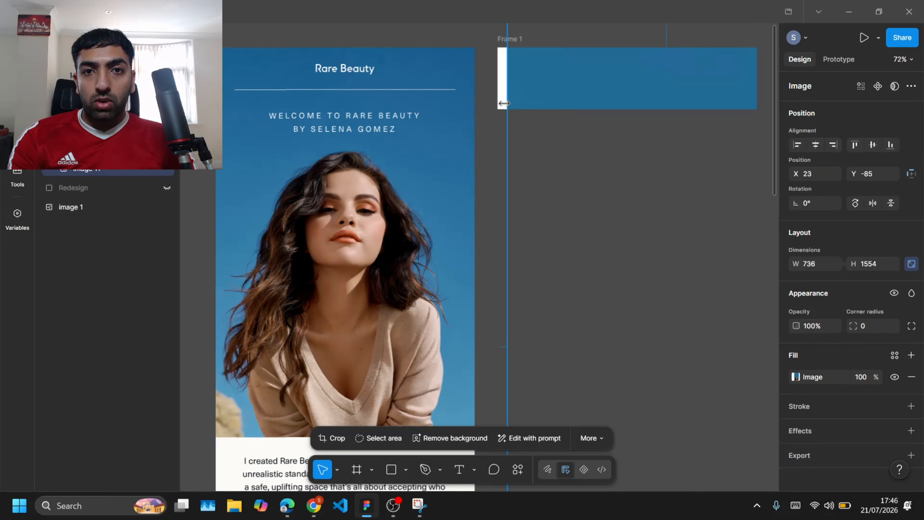
{"action": "key", "text": "Escape"}
{"action": "left_click", "coordinate": [514, 39]}
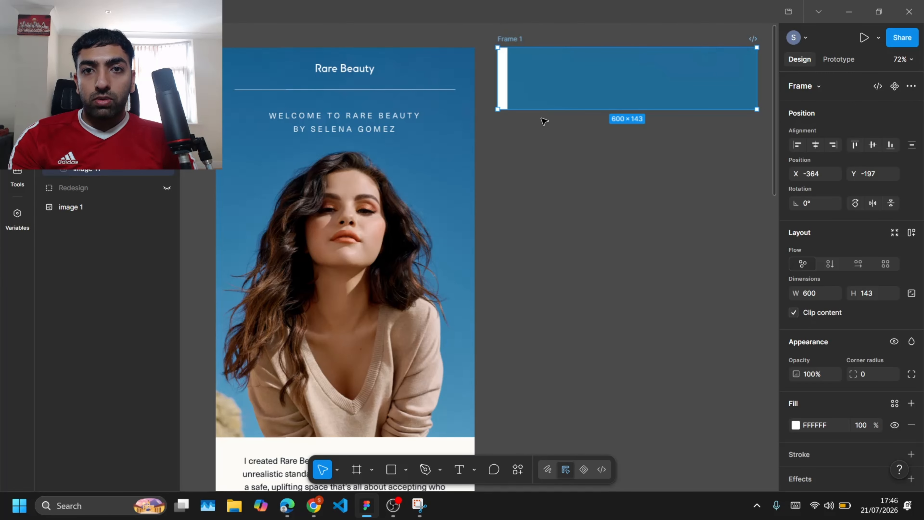
Step: Extend the new frame's height to about 3669
{"action": "left_click_drag", "start_coordinate": [506, 113], "coordinate": [488, 376]}
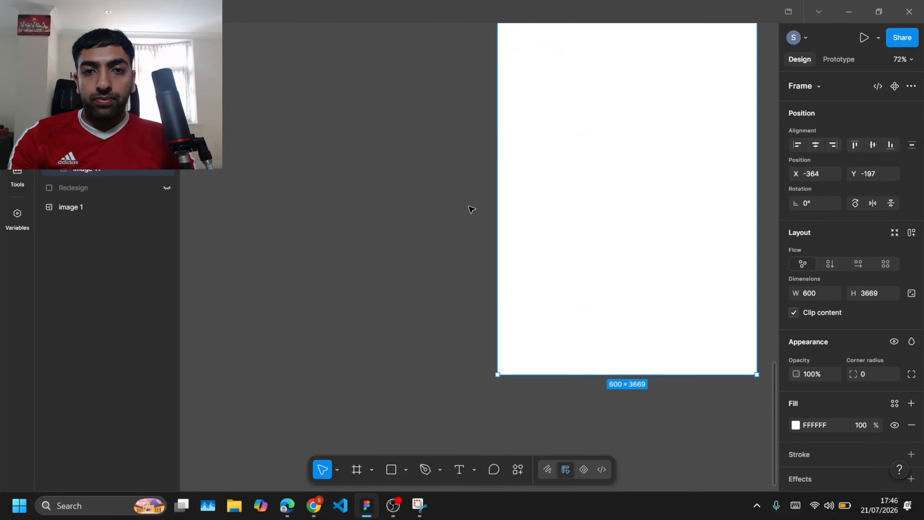
{"action": "scroll", "coordinate": [472, 210], "scroll_direction": "down", "scroll_amount": 5}
{"action": "scroll", "coordinate": [471, 208], "scroll_direction": "up", "scroll_amount": 6}
{"action": "scroll", "coordinate": [533, 233], "scroll_direction": "up", "scroll_amount": 4}
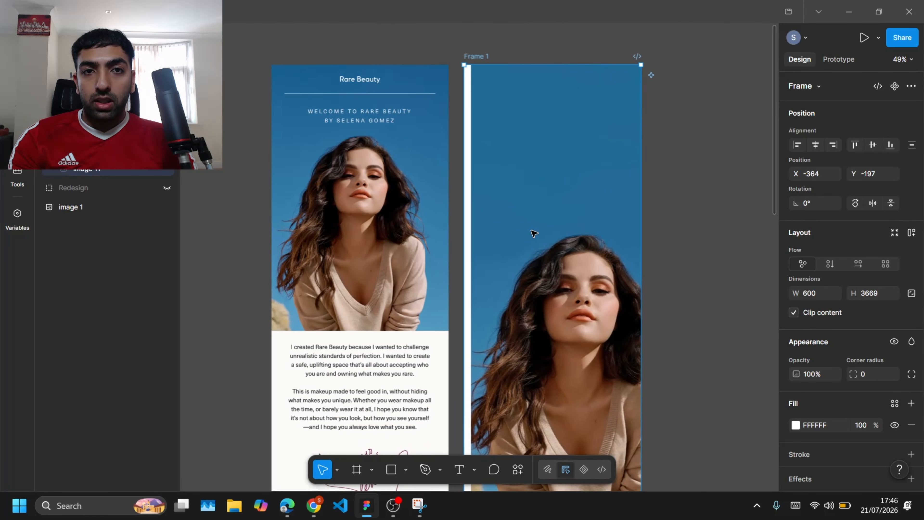
Step: Resize the photo to 600 wide and move it to the top of the frame
{"action": "left_click", "coordinate": [518, 160]}
{"action": "left_click_drag", "start_coordinate": [532, 154], "coordinate": [523, 182]}
{"action": "left_click_drag", "start_coordinate": [682, 197], "coordinate": [635, 200]}
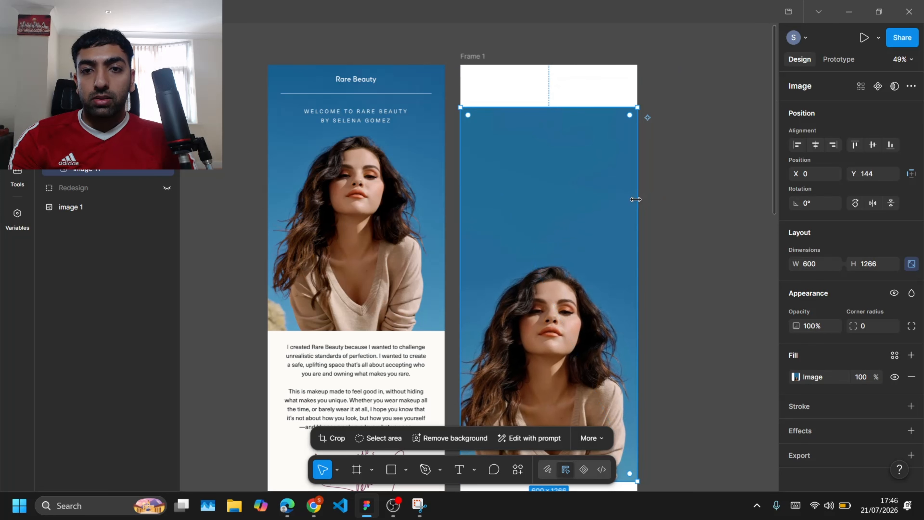
{"action": "left_click_drag", "start_coordinate": [581, 189], "coordinate": [575, 145]}
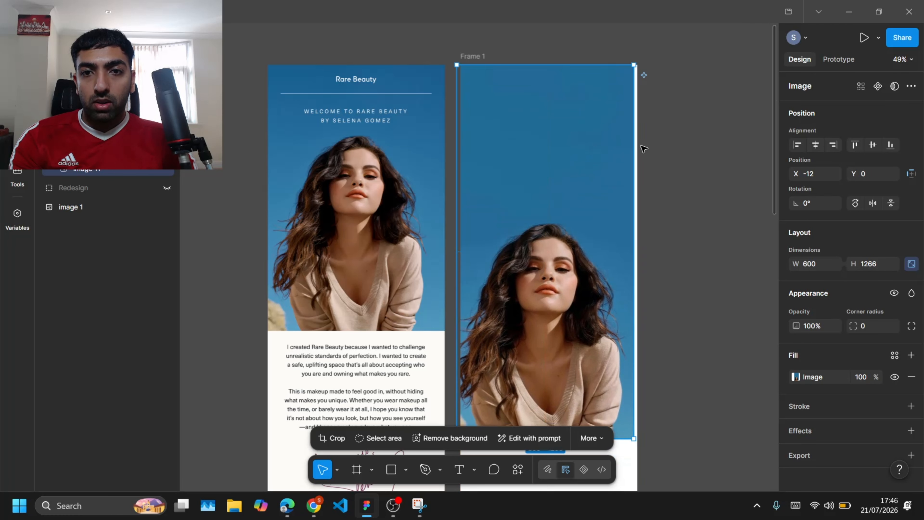
{"action": "left_click", "coordinate": [676, 150]}
{"action": "scroll", "coordinate": [677, 153], "scroll_direction": "down", "scroll_amount": 3}
{"action": "scroll", "coordinate": [678, 154], "scroll_direction": "up", "scroll_amount": 3}
{"action": "scroll", "coordinate": [677, 153], "scroll_direction": "down", "scroll_amount": 2}
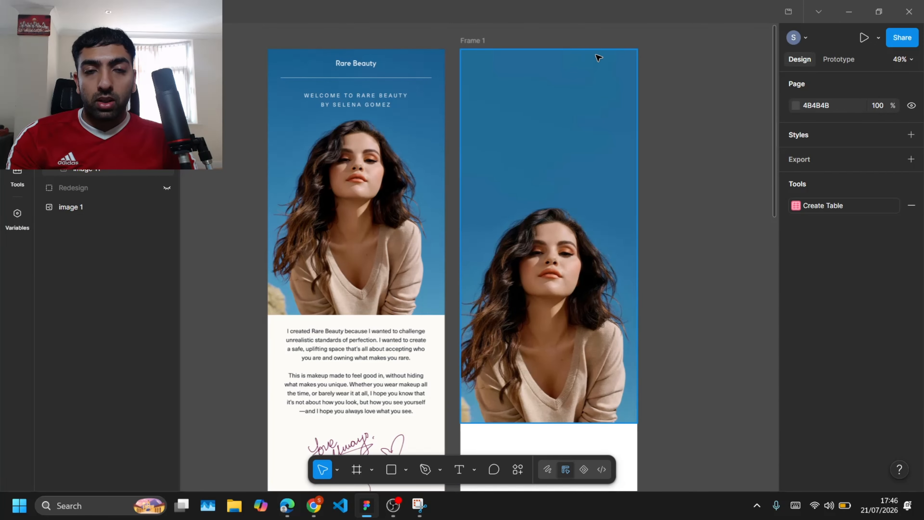
Step: Search images for the Rare Beauty logo and copy the plain Rare Beauty wordmark image
{"action": "key", "text": "alt+Tab"}
{"action": "left_click", "coordinate": [392, 37]}
{"action": "type", "text": "r"}
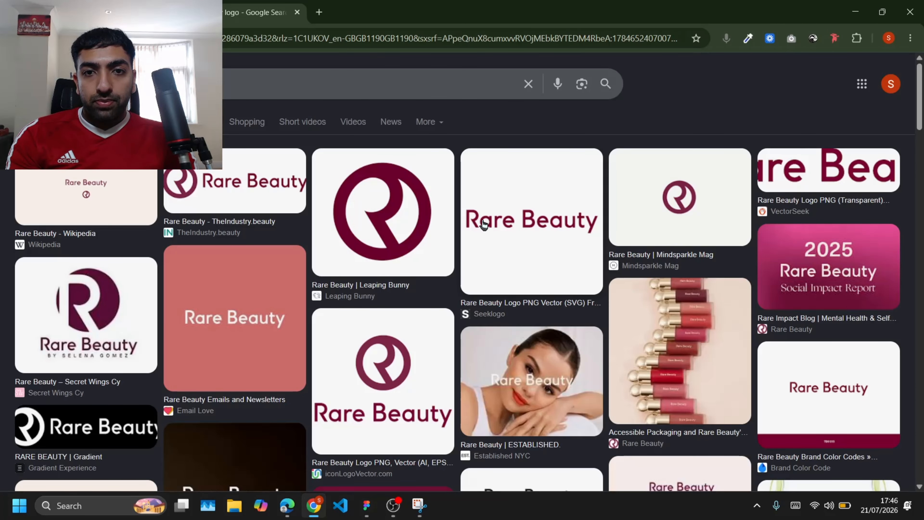
{"action": "left_click", "coordinate": [484, 224]}
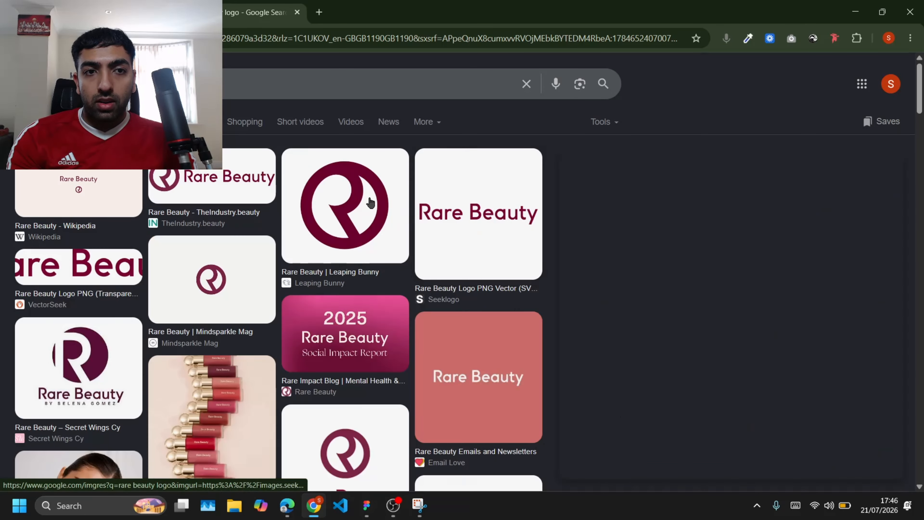
{"action": "right_click", "coordinate": [734, 283]}
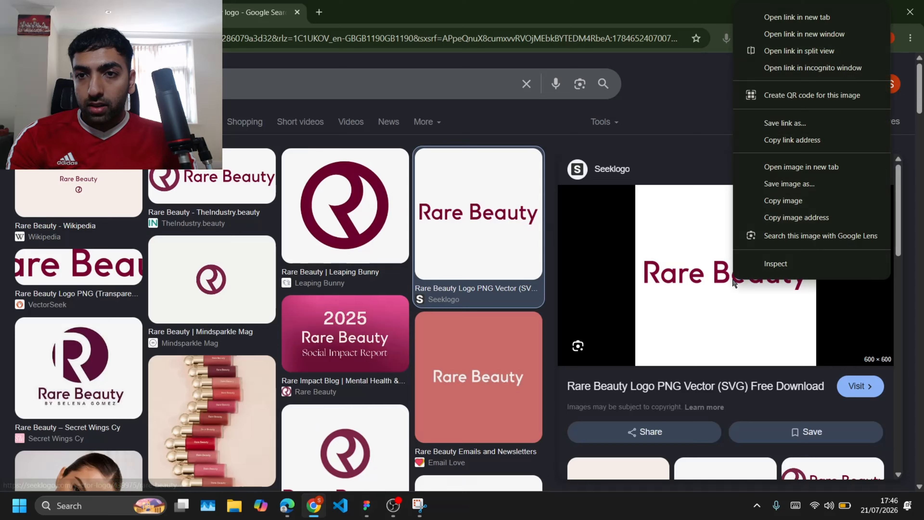
{"action": "left_click", "coordinate": [778, 193]}
Step: Open remove.bg in a new tab, paste the logo to strip its background, and copy the result
{"action": "left_click", "coordinate": [322, 14]}
{"action": "type", "text": "bg"}
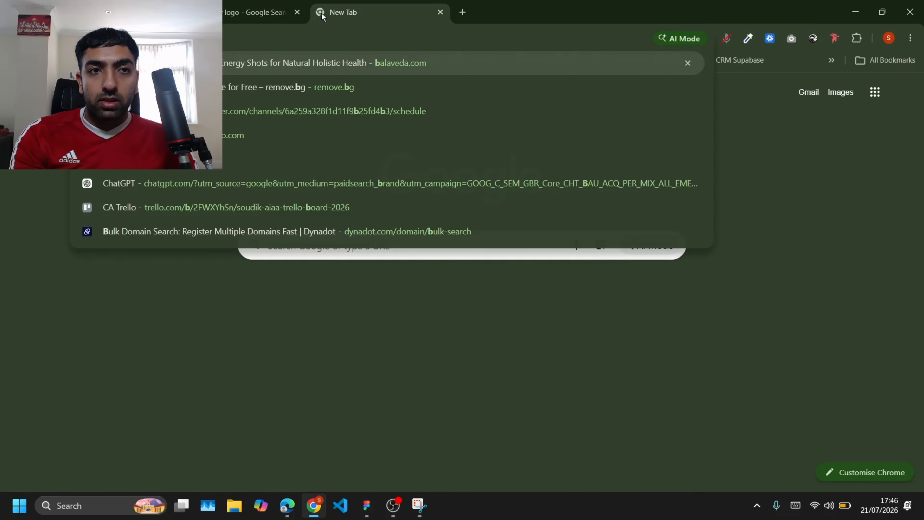
{"action": "left_click", "coordinate": [263, 189]}
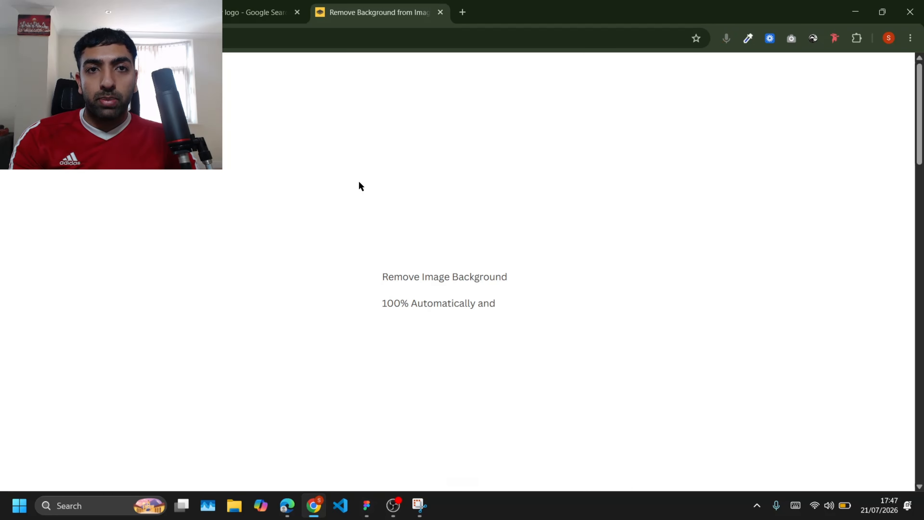
{"action": "key", "text": "ctrl+v"}
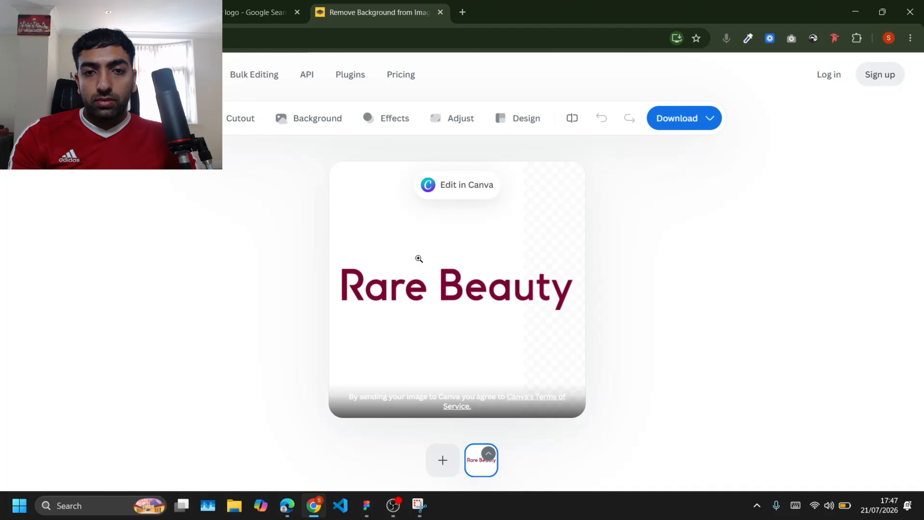
{"action": "right_click", "coordinate": [401, 280]}
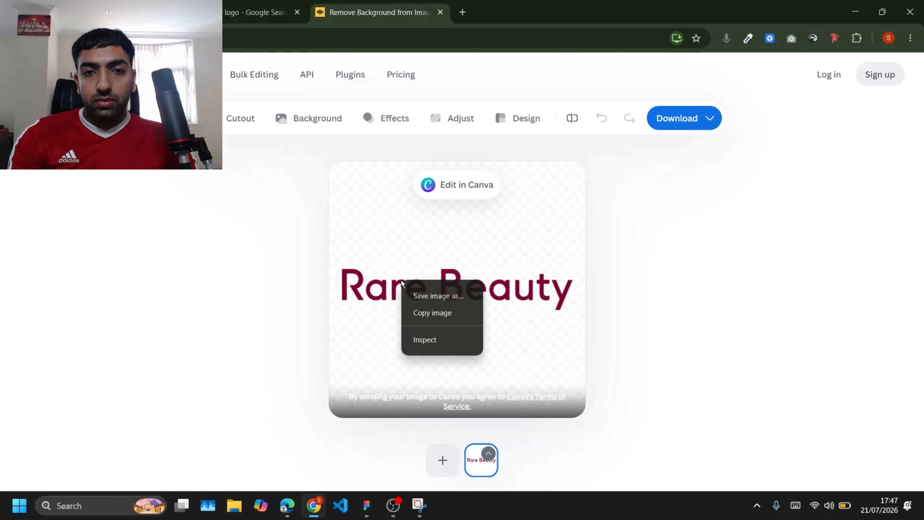
{"action": "left_click", "coordinate": [425, 311]}
Step: Return to the design file and paste the transparent logo into the new frame
{"action": "left_click", "coordinate": [394, 510]}
{"action": "left_click", "coordinate": [366, 505]}
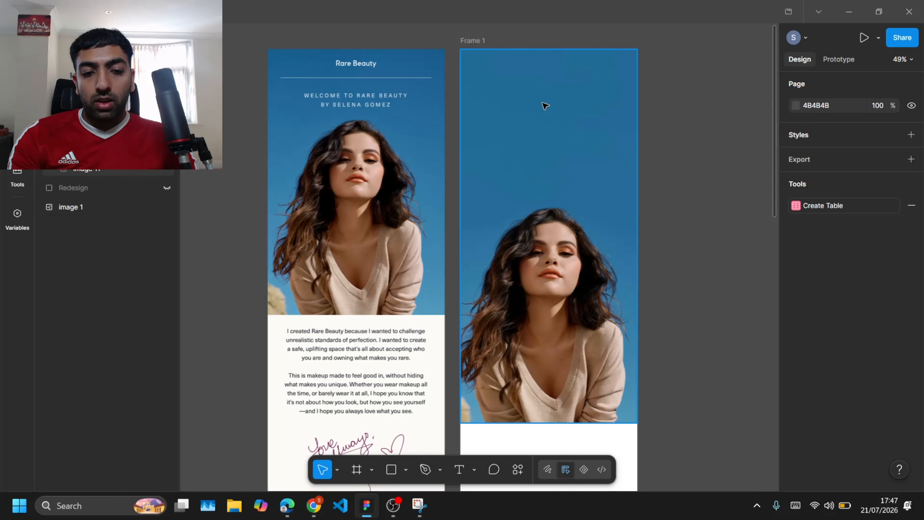
{"action": "key", "text": "ctrl+v"}
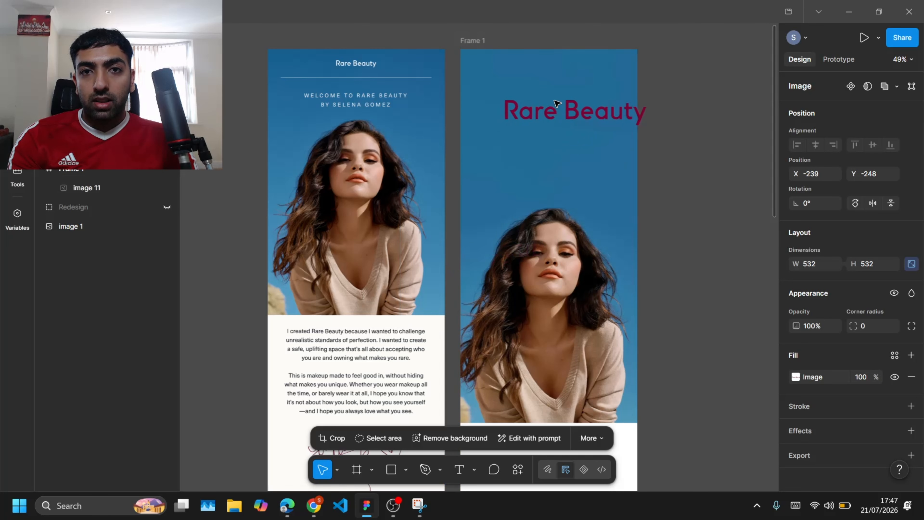
{"action": "scroll", "coordinate": [707, 190], "scroll_direction": "up", "scroll_amount": 2}
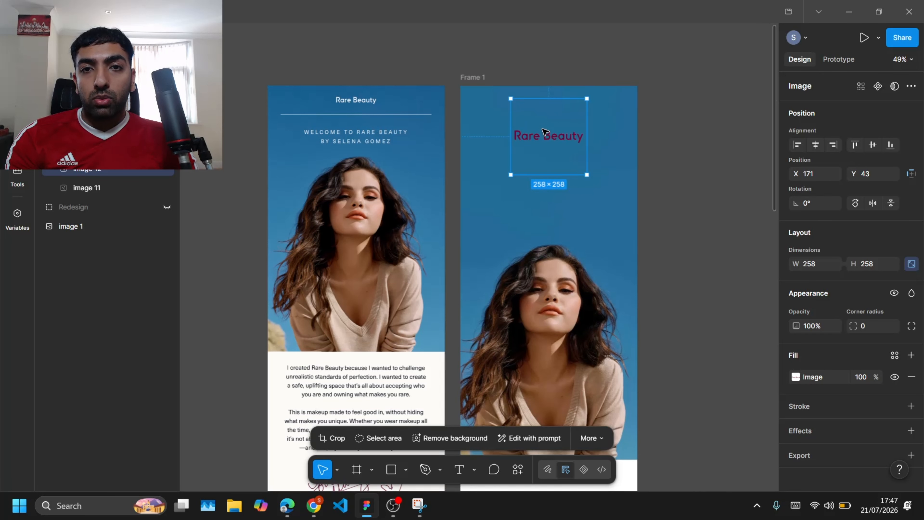
Step: Recolor the logo white (#FFFFFF) with the Color Overlay plugin and close the plugin
{"action": "left_click", "coordinate": [517, 469]}
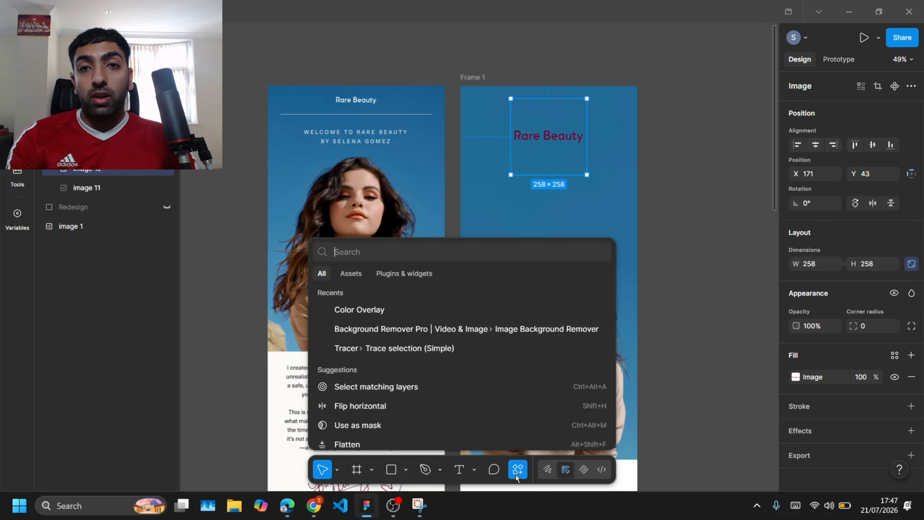
{"action": "left_click", "coordinate": [385, 310]}
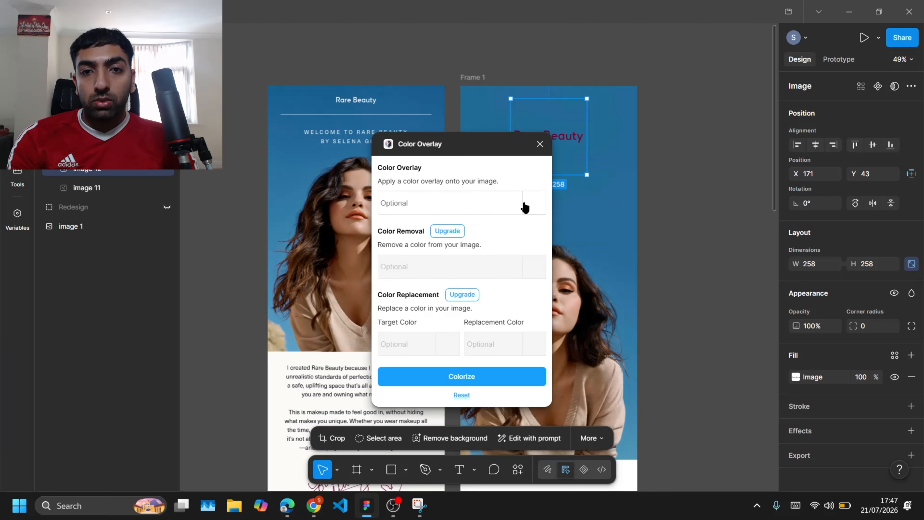
{"action": "left_click", "coordinate": [525, 206]}
{"action": "left_click_drag", "start_coordinate": [559, 283], "coordinate": [524, 216]}
{"action": "left_click", "coordinate": [466, 377]}
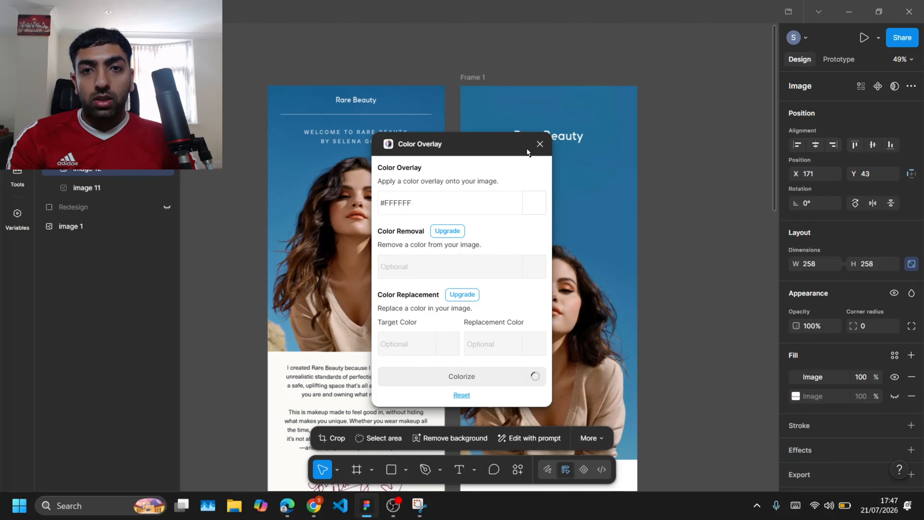
{"action": "left_click", "coordinate": [540, 145]}
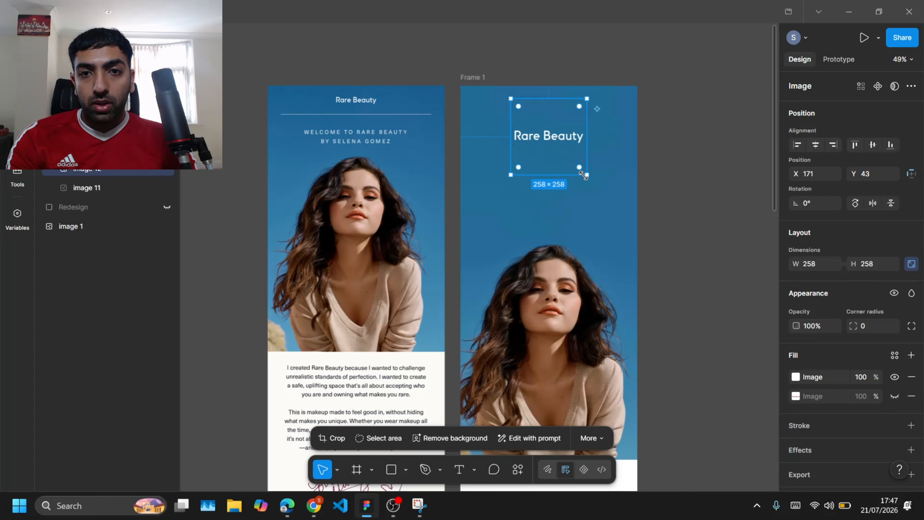
Step: Shrink the logo to about 198 × 198 and move it to the top of the frame
{"action": "mouse_move", "coordinate": [578, 162]}
{"action": "left_mouse_down"}
{"action": "mouse_move", "coordinate": [568, 156]}
{"action": "mouse_move", "coordinate": [577, 159]}
{"action": "left_mouse_up"}
{"action": "scroll", "coordinate": [578, 160], "scroll_direction": "up", "scroll_amount": 6}
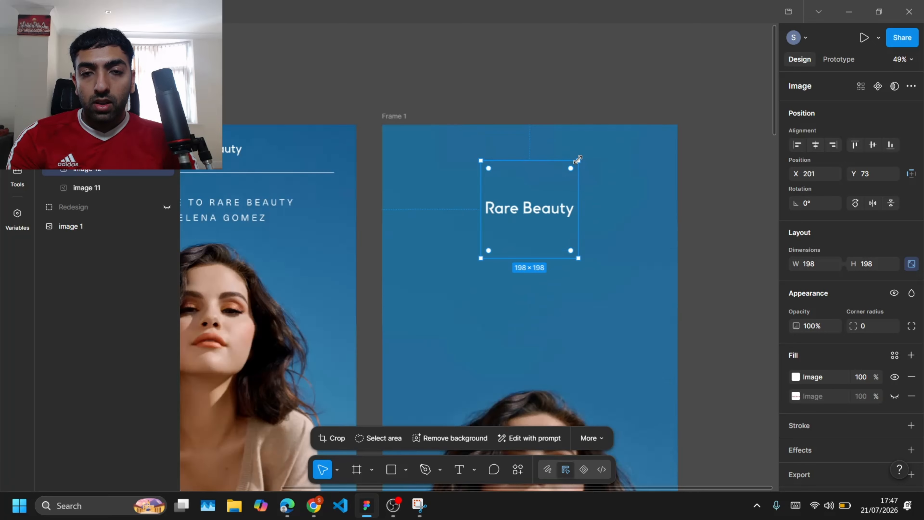
{"action": "scroll", "coordinate": [578, 160], "scroll_direction": "left", "scroll_amount": 2}
{"action": "left_click_drag", "start_coordinate": [595, 253], "coordinate": [596, 162]}
{"action": "scroll", "coordinate": [596, 162], "scroll_direction": "down", "scroll_amount": 5}
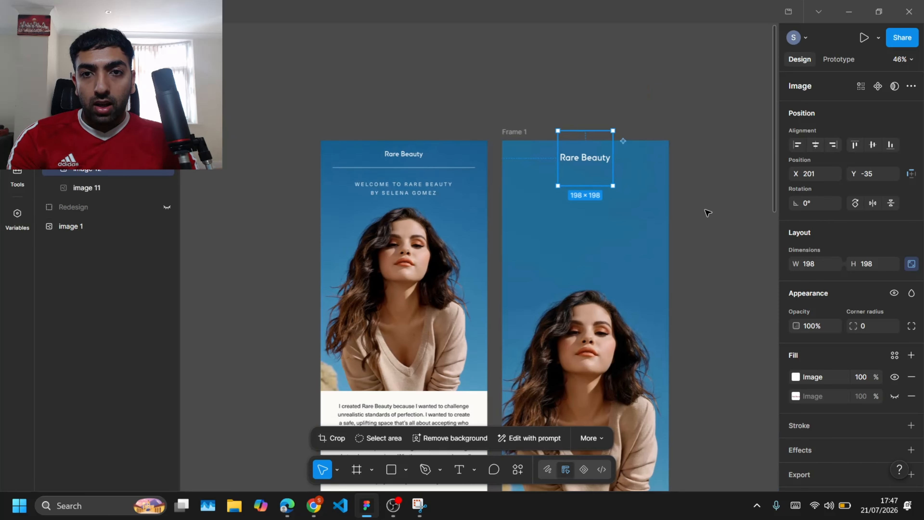
{"action": "left_click", "coordinate": [702, 164]}
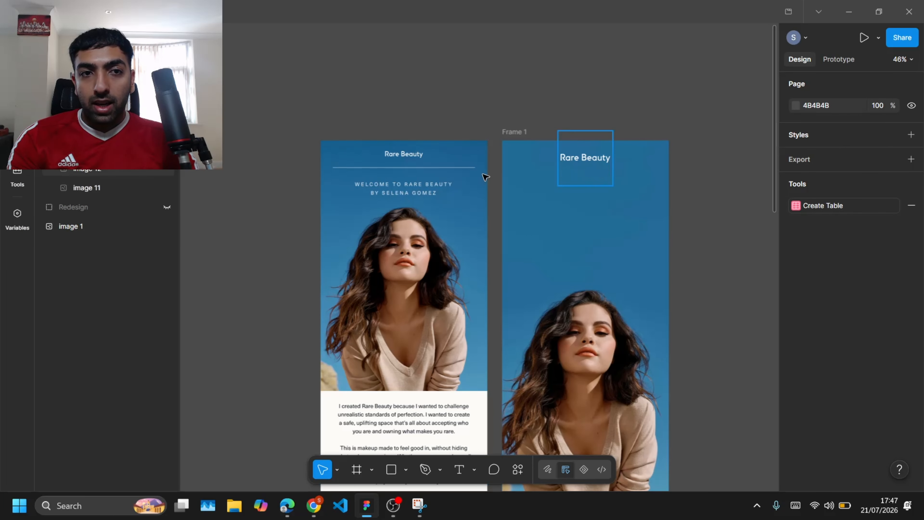
Step: Draw a rectangle about 443 wide below the logo and set its height to 1
{"action": "left_click", "coordinate": [406, 469]}
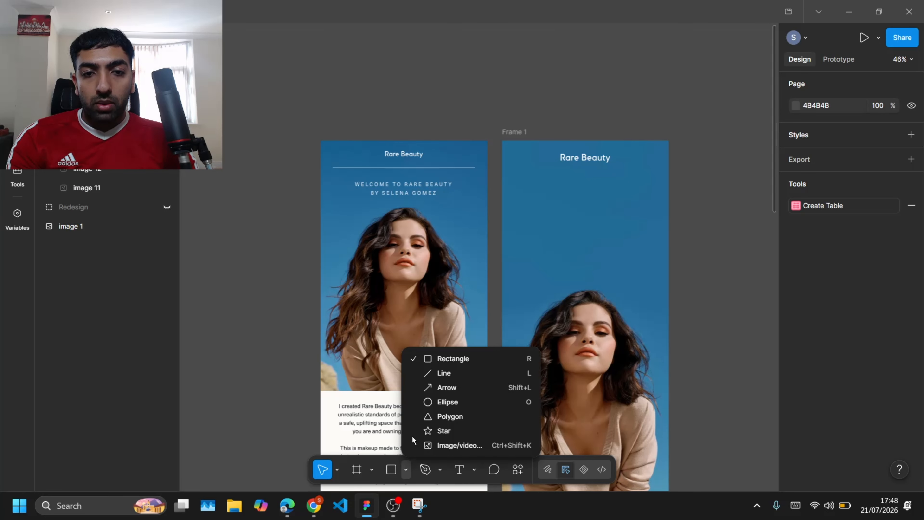
{"action": "left_click", "coordinate": [451, 359]}
{"action": "left_click_drag", "start_coordinate": [528, 187], "coordinate": [651, 193]}
{"action": "scroll", "coordinate": [651, 189], "scroll_direction": "up", "scroll_amount": 5}
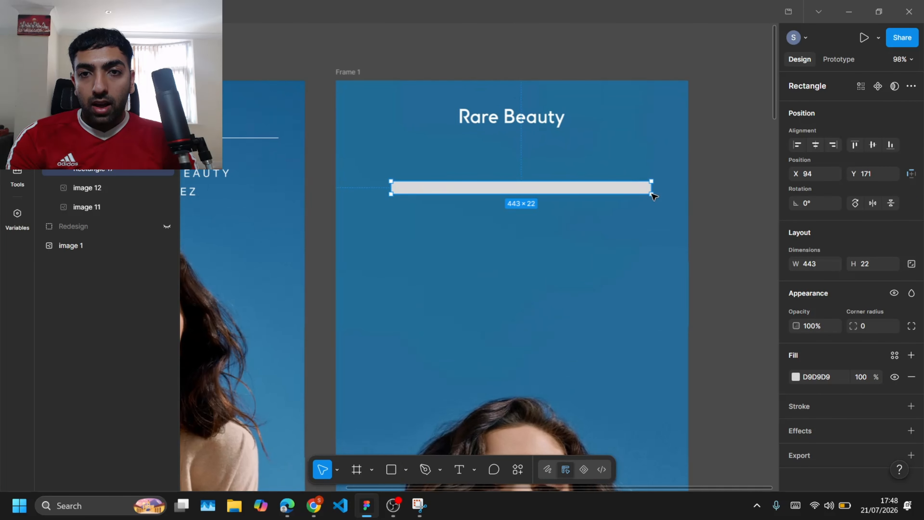
{"action": "left_click", "coordinate": [871, 269]}
{"action": "type", "text": "1"}
{"action": "key", "text": "Return"}
Step: Move the thin line up under the logo and center it horizontally in the frame
{"action": "scroll", "coordinate": [639, 174], "scroll_direction": "up", "scroll_amount": 5}
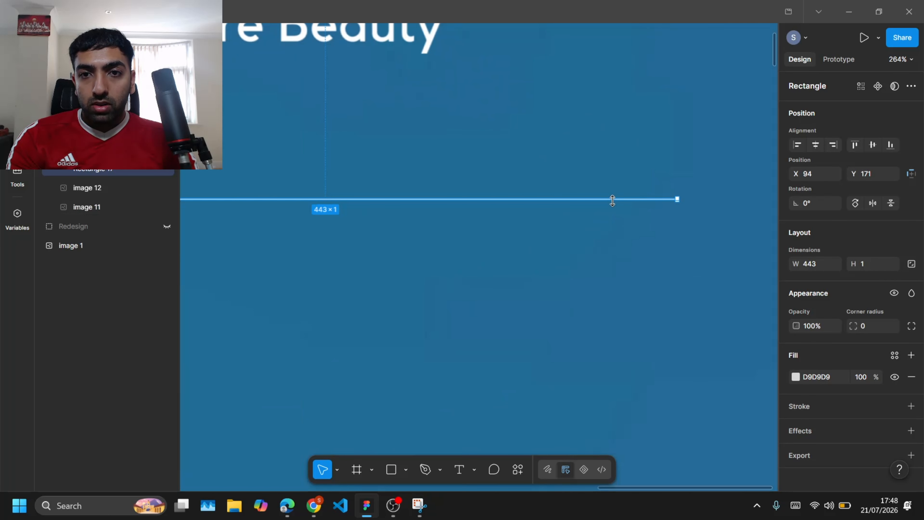
{"action": "left_click_drag", "start_coordinate": [613, 200], "coordinate": [569, 99]}
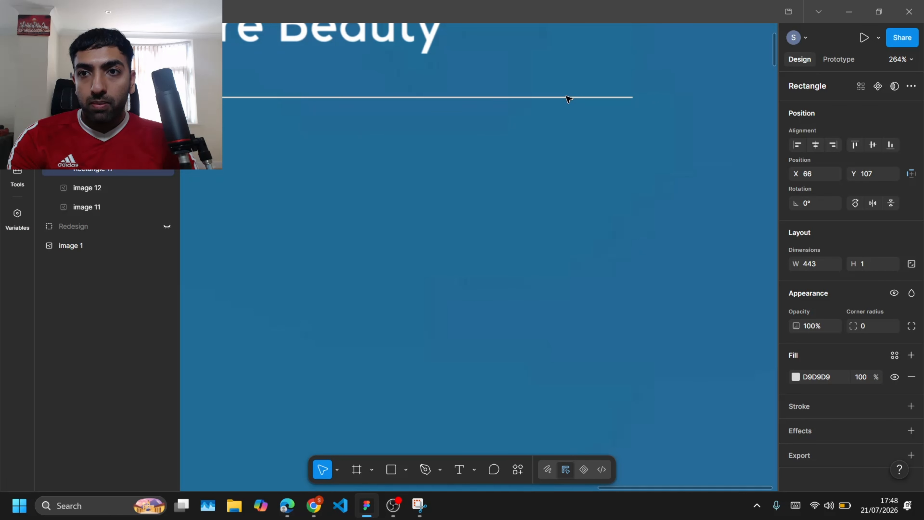
{"action": "left_click", "coordinate": [815, 145]}
{"action": "scroll", "coordinate": [489, 248], "scroll_direction": "down", "scroll_amount": 5}
{"action": "scroll", "coordinate": [455, 246], "scroll_direction": "left", "scroll_amount": 5}
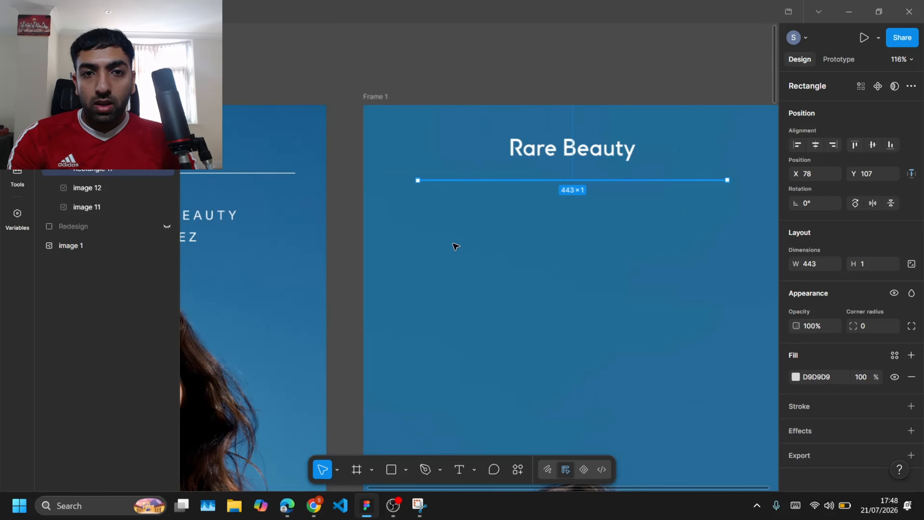
{"action": "left_click", "coordinate": [334, 227]}
Step: Inspect the new frame's header, comparing the divider line, logo and photo with the original email
{"action": "scroll", "coordinate": [336, 228], "scroll_direction": "down", "scroll_amount": 3}
{"action": "scroll", "coordinate": [473, 204], "scroll_direction": "left", "scroll_amount": 3}
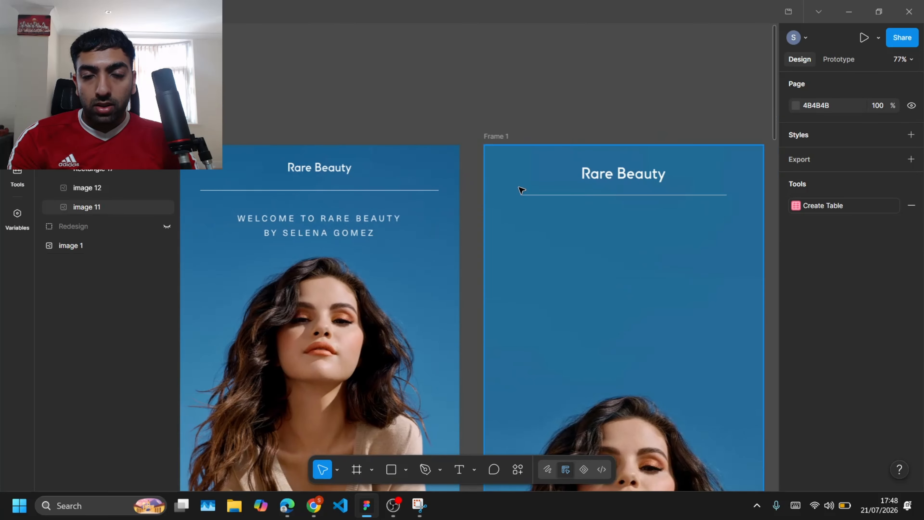
{"action": "scroll", "coordinate": [521, 190], "scroll_direction": "up", "scroll_amount": 5}
{"action": "left_click", "coordinate": [563, 210]}
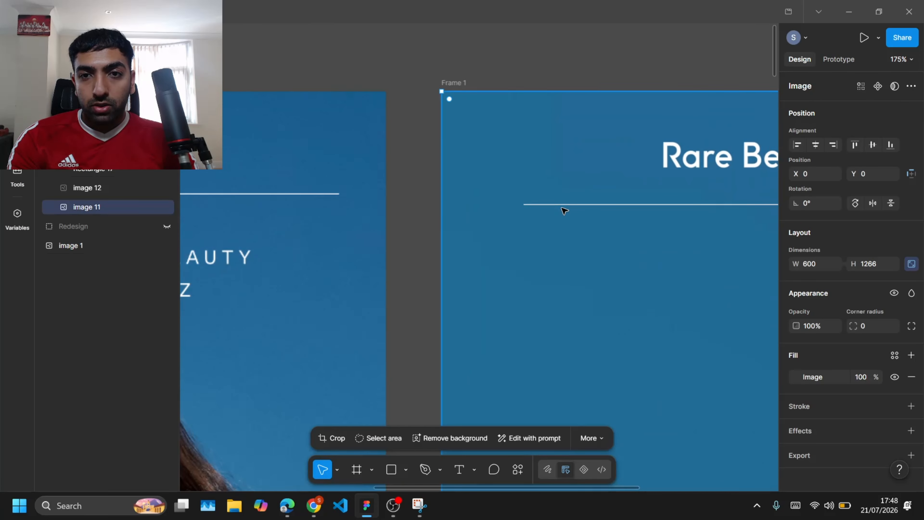
{"action": "left_click", "coordinate": [578, 205]}
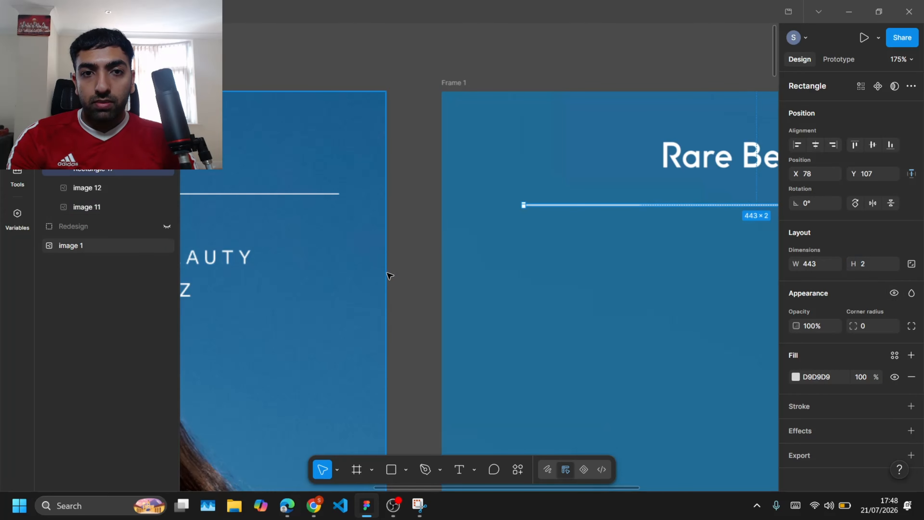
{"action": "left_click", "coordinate": [421, 277]}
{"action": "scroll", "coordinate": [421, 279], "scroll_direction": "down", "scroll_amount": 3}
{"action": "scroll", "coordinate": [419, 279], "scroll_direction": "down", "scroll_amount": 3}
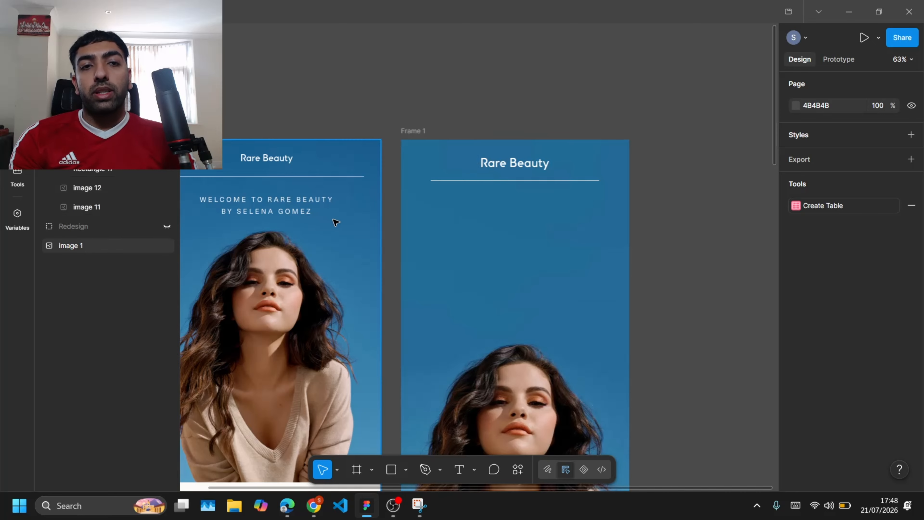
{"action": "scroll", "coordinate": [315, 220], "scroll_direction": "left", "scroll_amount": 3}
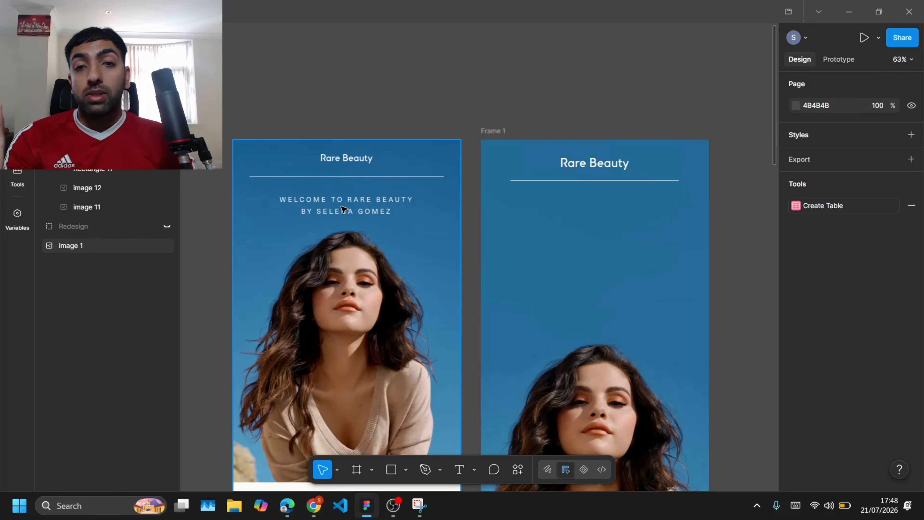
{"action": "left_click", "coordinate": [614, 166]}
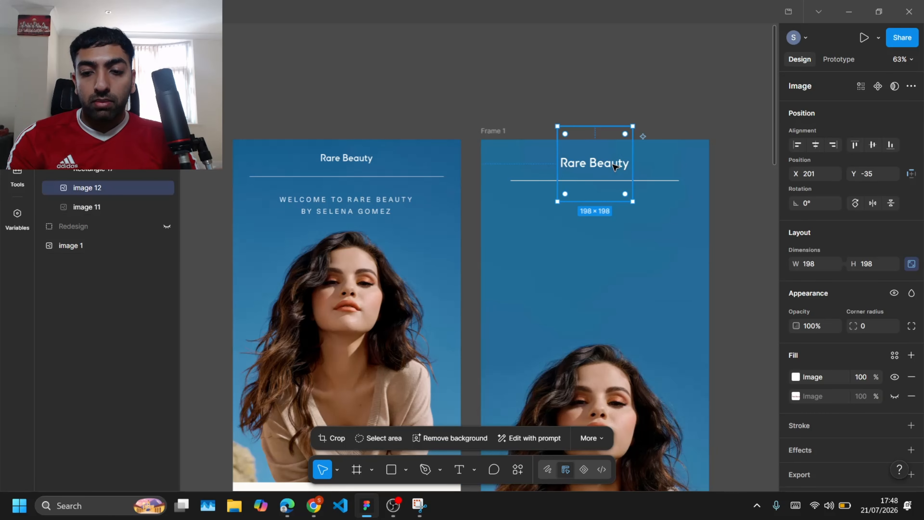
{"action": "left_click", "coordinate": [743, 264]}
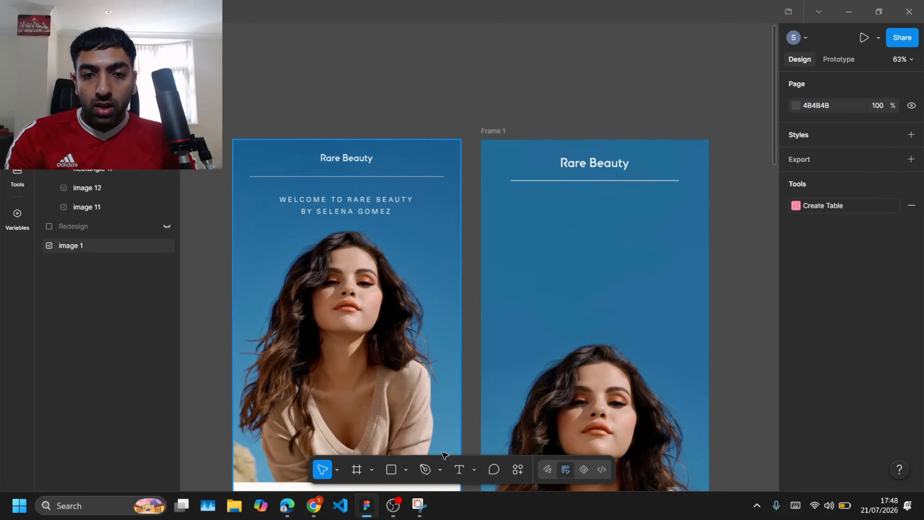
Step: Add a text layer reading "Welcome To" in the new frame
{"action": "key", "text": "t"}
{"action": "left_click", "coordinate": [589, 278]}
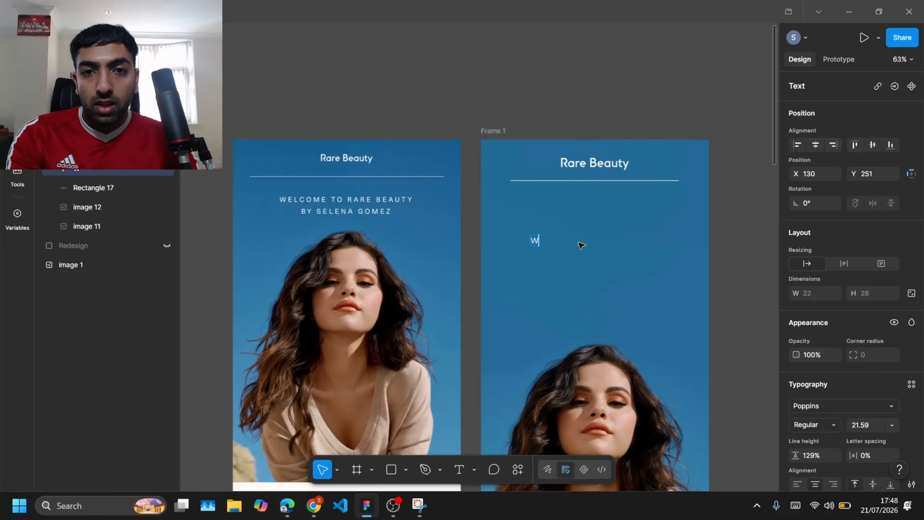
{"action": "key", "text": "Escape"}
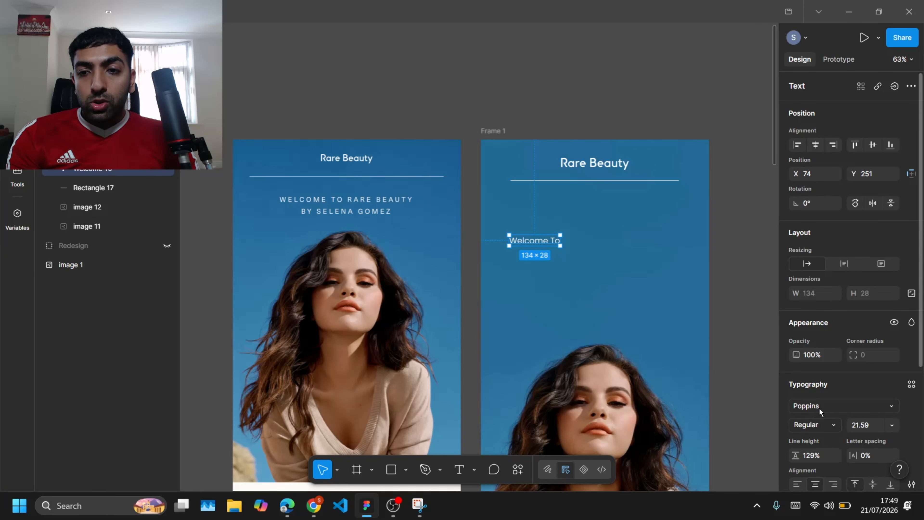
Step: Change the text's font to the installed Ogg typeface
{"action": "left_click", "coordinate": [819, 406]}
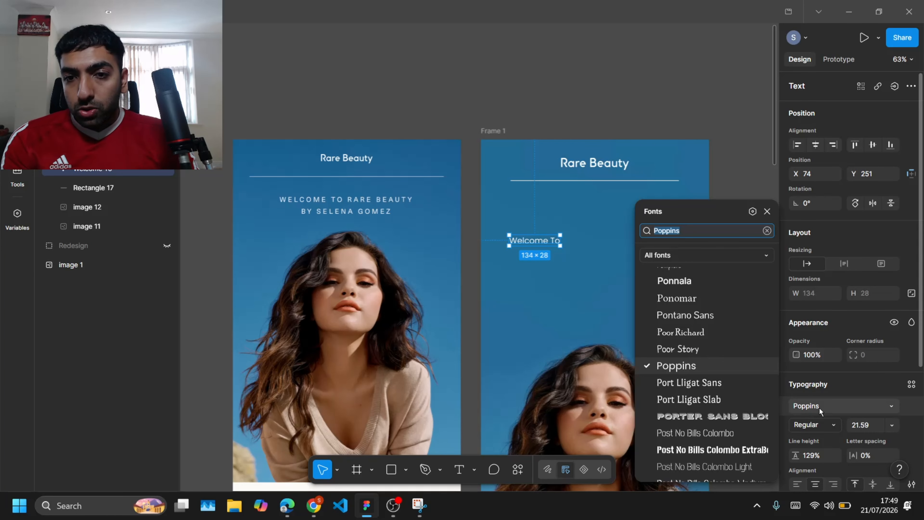
{"action": "left_click", "coordinate": [731, 256]}
{"action": "left_click", "coordinate": [684, 354]}
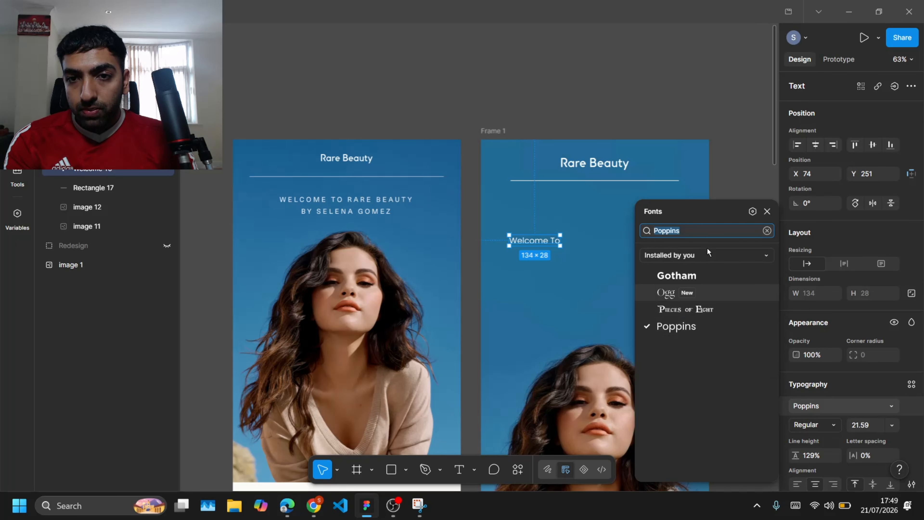
{"action": "left_click", "coordinate": [666, 292]}
Step: Move the "Welcome To" text up beside the logo, above the divider line
{"action": "scroll", "coordinate": [532, 244], "scroll_direction": "up", "scroll_amount": 5}
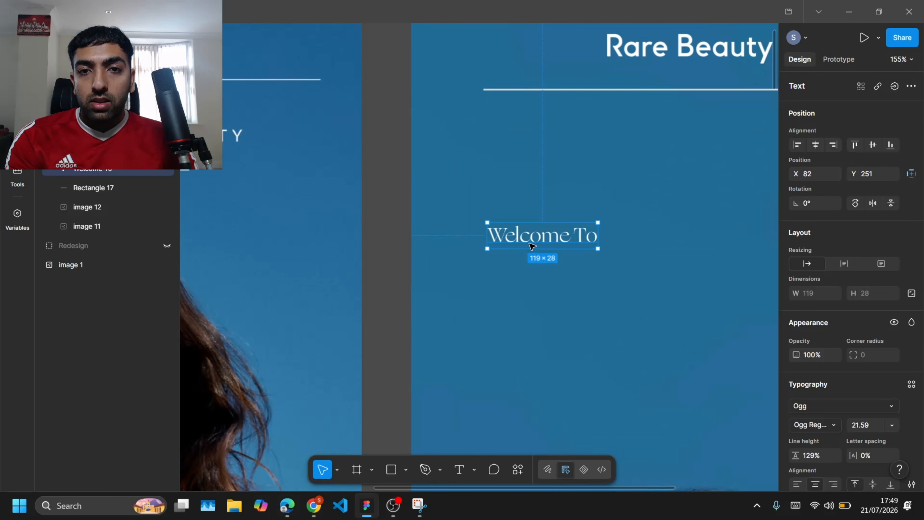
{"action": "scroll", "coordinate": [533, 246], "scroll_direction": "up", "scroll_amount": 4}
{"action": "scroll", "coordinate": [532, 247], "scroll_direction": "right", "scroll_amount": 2}
{"action": "left_click_drag", "start_coordinate": [483, 367], "coordinate": [479, 185]}
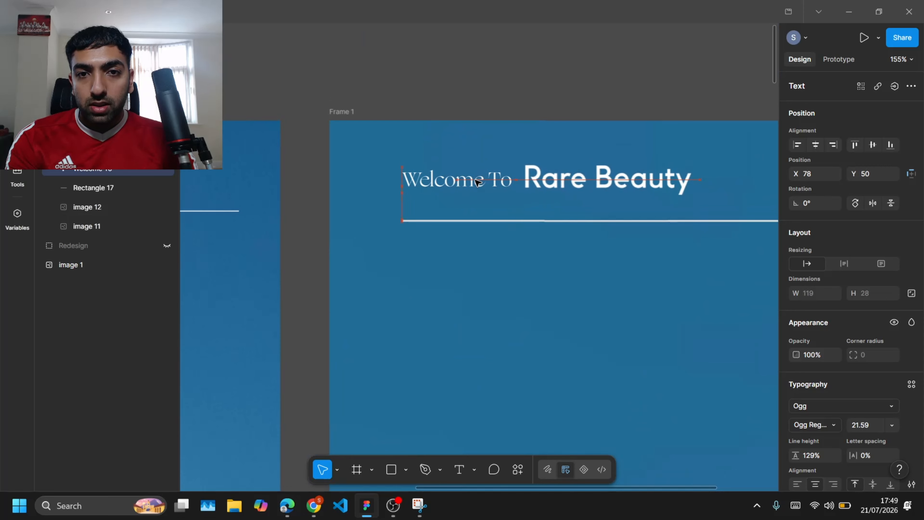
Step: Scale the "Welcome To" text up to about 174 × 41
{"action": "key", "text": "k"}
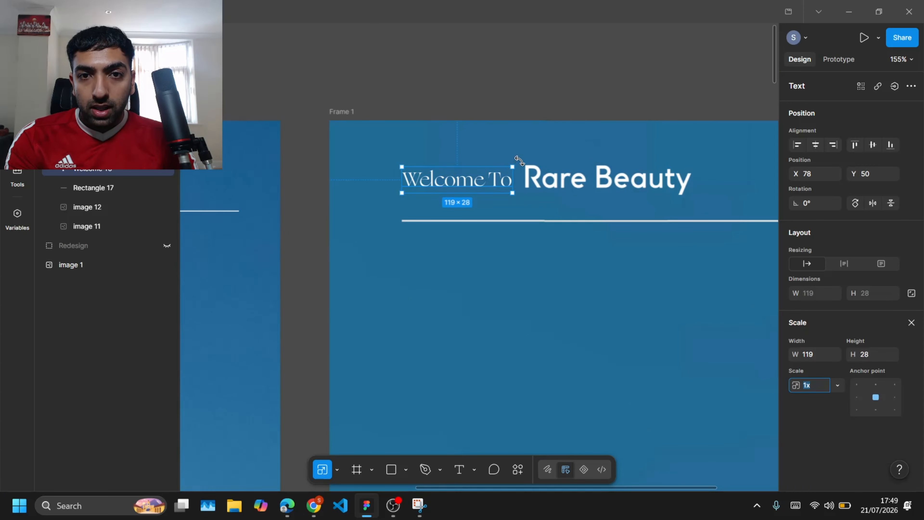
{"action": "left_click_drag", "start_coordinate": [515, 162], "coordinate": [500, 173]}
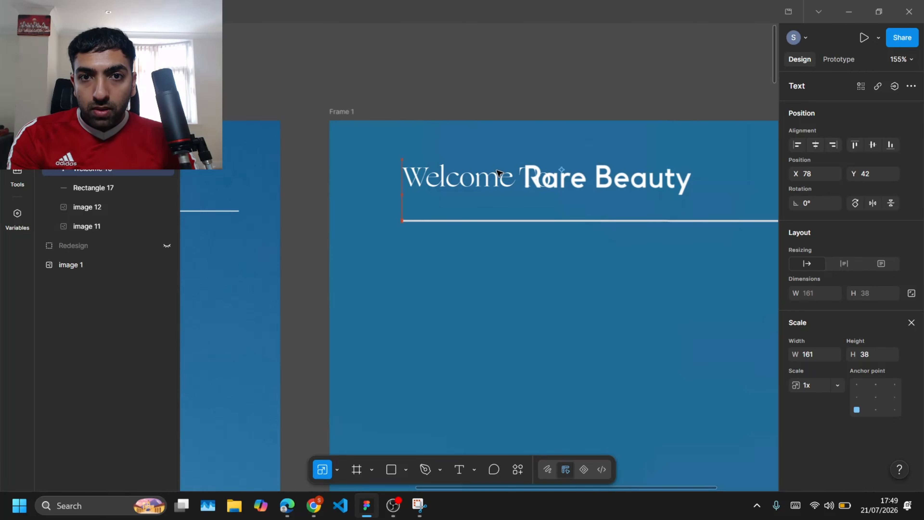
{"action": "left_click_drag", "start_coordinate": [551, 159], "coordinate": [557, 156]}
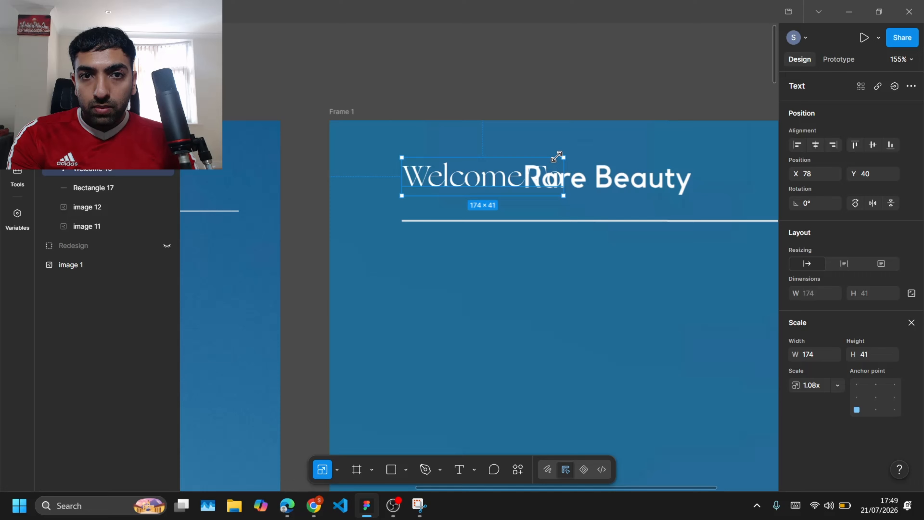
{"action": "left_click", "coordinate": [537, 83]}
Step: Move the logo right so it sits just after the "Welcome To" text
{"action": "scroll", "coordinate": [537, 83], "scroll_direction": "down", "scroll_amount": 5}
{"action": "left_click", "coordinate": [580, 163]}
{"action": "scroll", "coordinate": [580, 164], "scroll_direction": "up", "scroll_amount": 2}
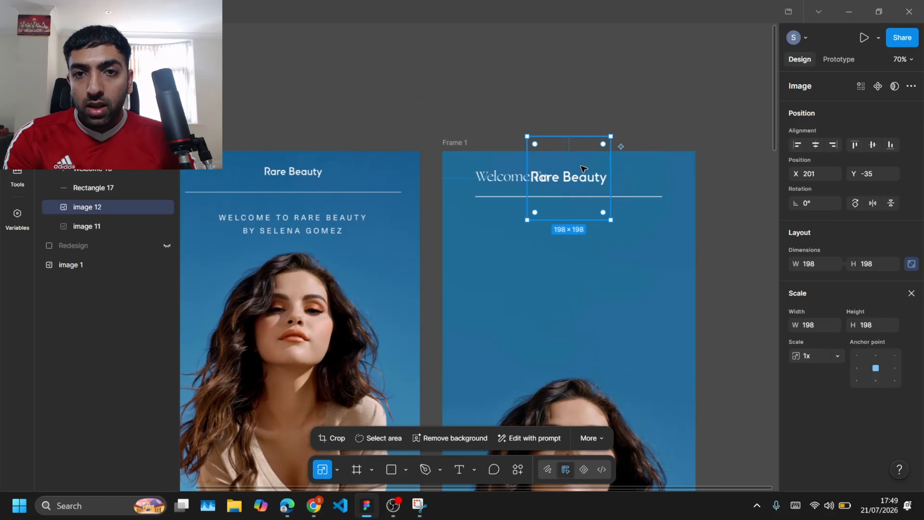
{"action": "left_click_drag", "start_coordinate": [585, 179], "coordinate": [611, 182]}
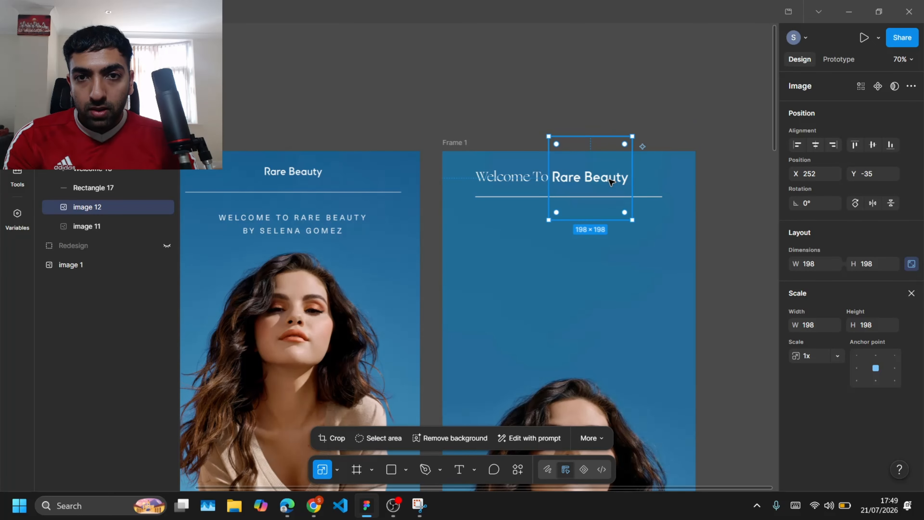
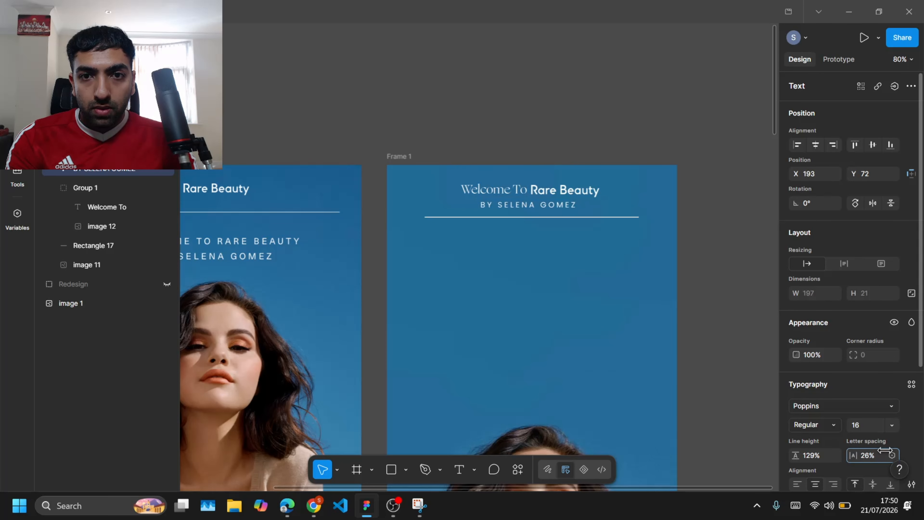
Step: Set the "BY SELENA GOMEZ" subtitle's font size to 15
{"action": "left_click", "coordinate": [892, 425]}
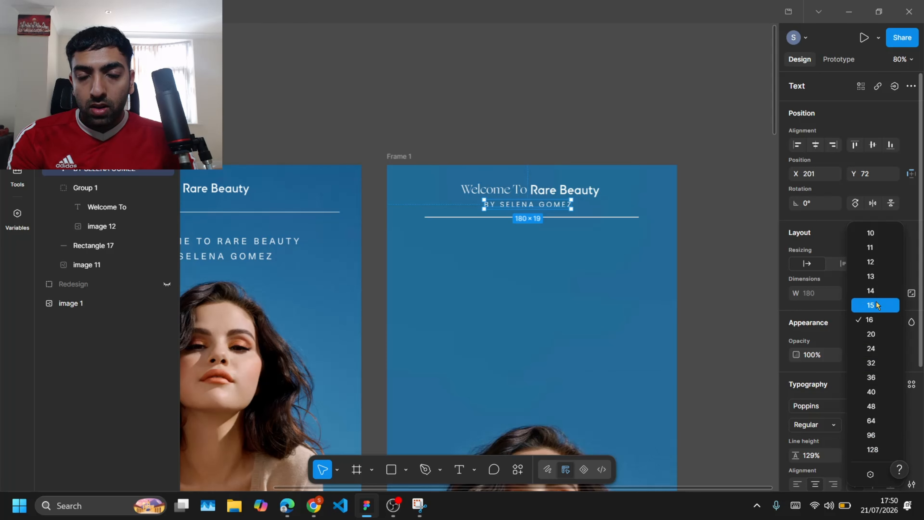
{"action": "left_click", "coordinate": [490, 132]}
{"action": "scroll", "coordinate": [490, 132], "scroll_direction": "up", "scroll_amount": 5}
{"action": "left_click", "coordinate": [611, 288]}
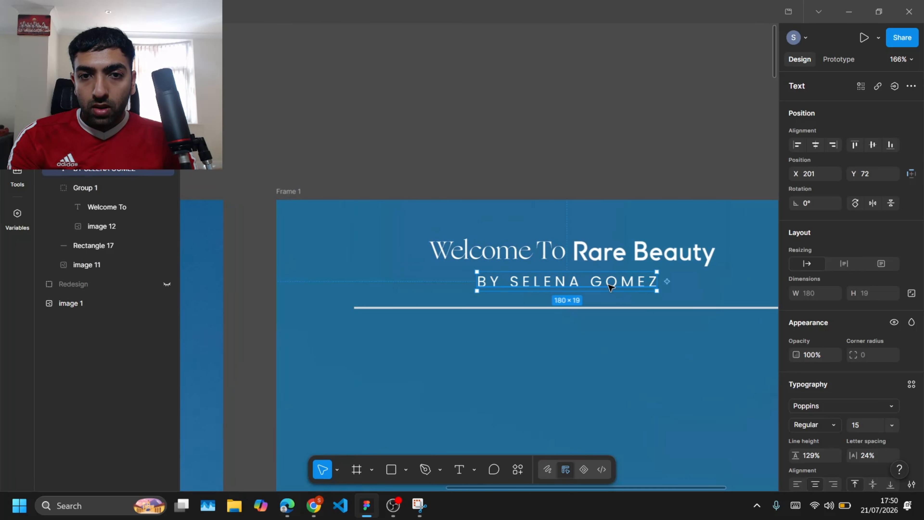
{"action": "left_click", "coordinate": [447, 148]}
{"action": "scroll", "coordinate": [447, 148], "scroll_direction": "down", "scroll_amount": 4}
{"action": "scroll", "coordinate": [412, 221], "scroll_direction": "down", "scroll_amount": 4}
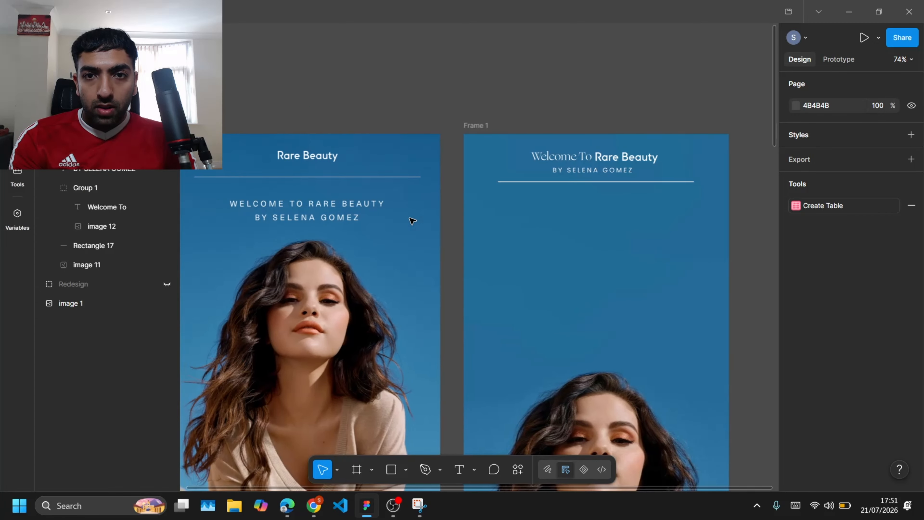
Step: Set the divider line's height to 1
{"action": "left_click", "coordinate": [578, 182]}
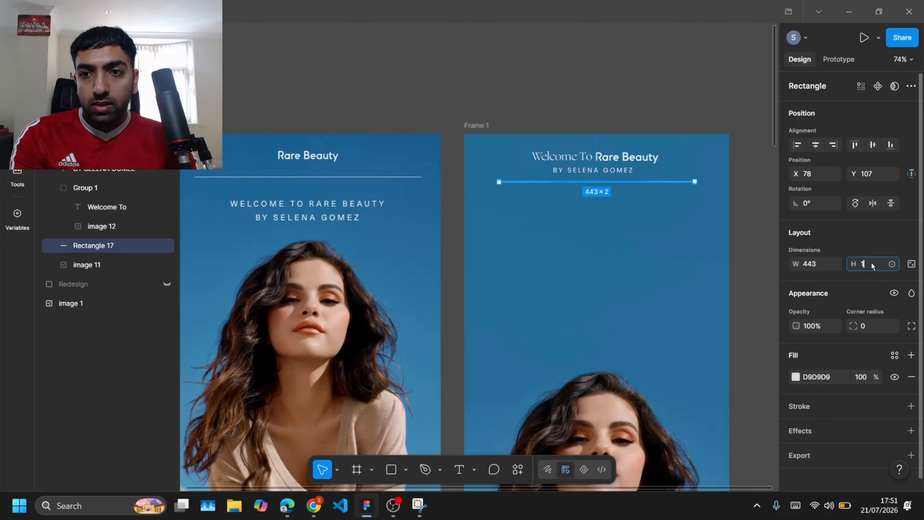
{"action": "left_click", "coordinate": [871, 263]}
{"action": "type", "text": "1#"}
{"action": "key", "text": "BackSpace"}
{"action": "key", "text": "Return"}
{"action": "left_click", "coordinate": [758, 260]}
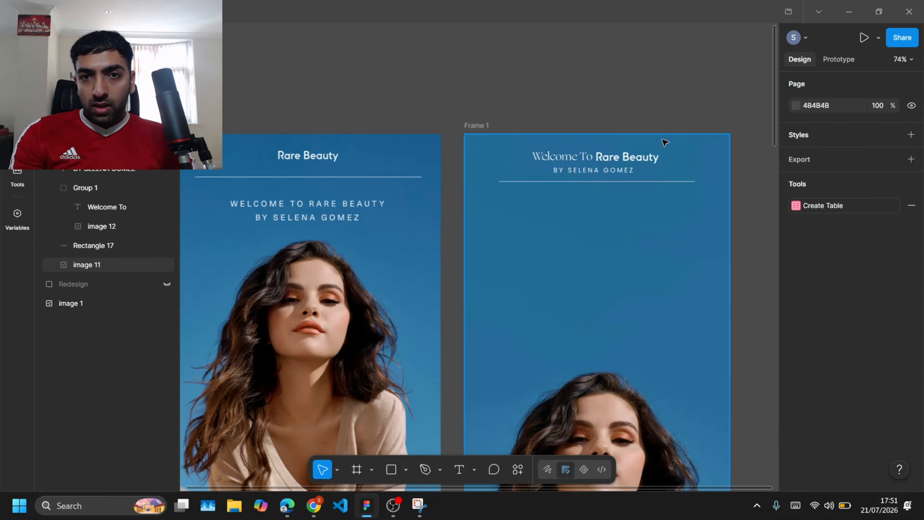
Step: Nudge the header title and subtitle group up slightly, further from the divider line
{"action": "scroll", "coordinate": [497, 150], "scroll_direction": "up", "scroll_amount": 5}
{"action": "scroll", "coordinate": [534, 210], "scroll_direction": "down", "scroll_amount": 3}
{"action": "scroll", "coordinate": [533, 210], "scroll_direction": "right", "scroll_amount": 5}
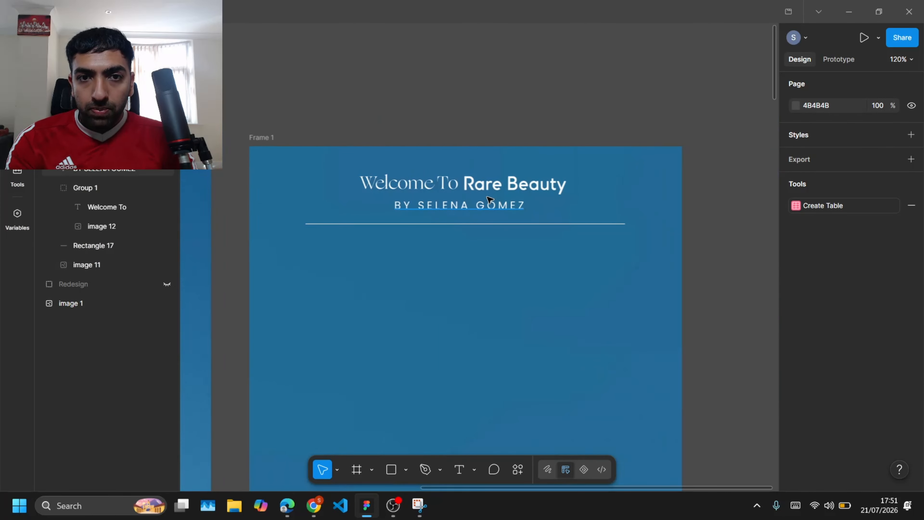
{"action": "left_click", "coordinate": [491, 205]}
{"action": "left_click", "coordinate": [480, 187], "text": "shift"}
{"action": "key", "text": "shift+Up"}
{"action": "key", "text": "Down"}
{"action": "key", "text": "Down"}
{"action": "key", "text": "Down"}
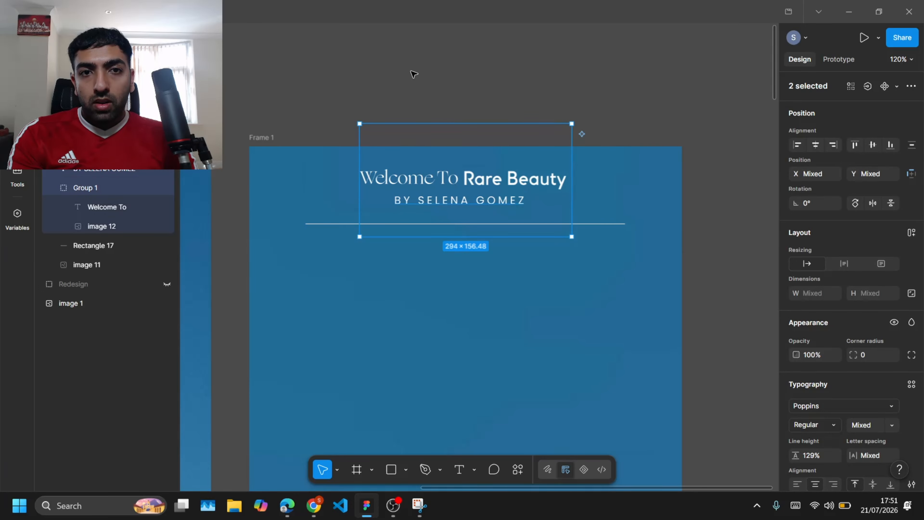
{"action": "left_click", "coordinate": [398, 75]}
{"action": "scroll", "coordinate": [398, 75], "scroll_direction": "down", "scroll_amount": 3}
{"action": "scroll", "coordinate": [400, 77], "scroll_direction": "down", "scroll_amount": 5}
{"action": "scroll", "coordinate": [400, 78], "scroll_direction": "right", "scroll_amount": 2}
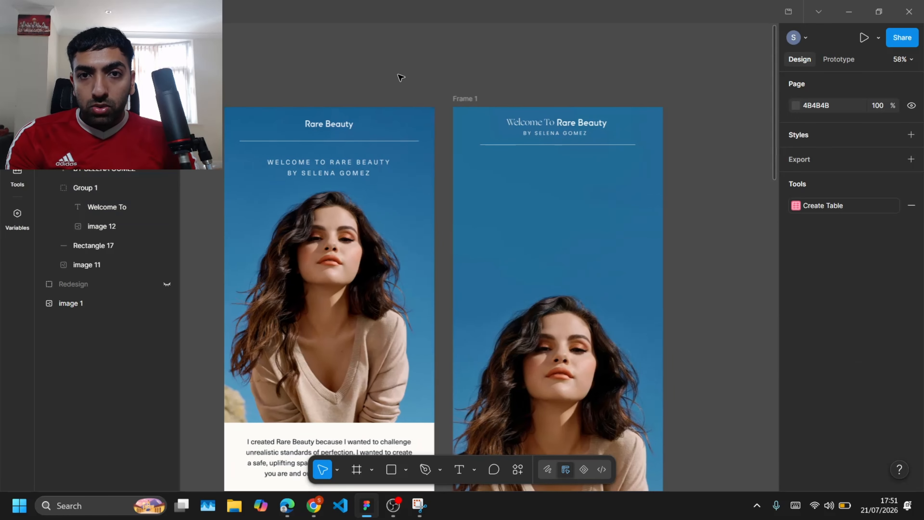
{"action": "left_click", "coordinate": [573, 137]}
{"action": "left_click", "coordinate": [717, 138]}
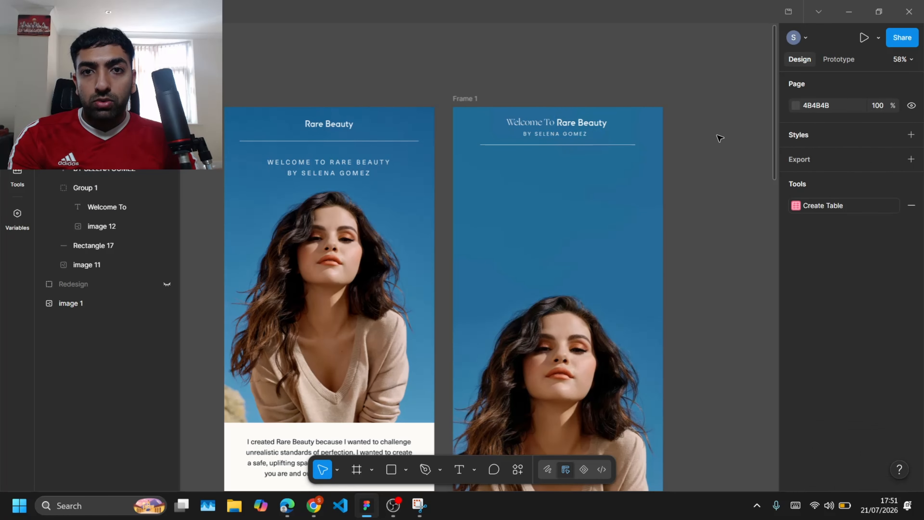
{"action": "left_click_drag", "start_coordinate": [573, 134], "coordinate": [572, 199]}
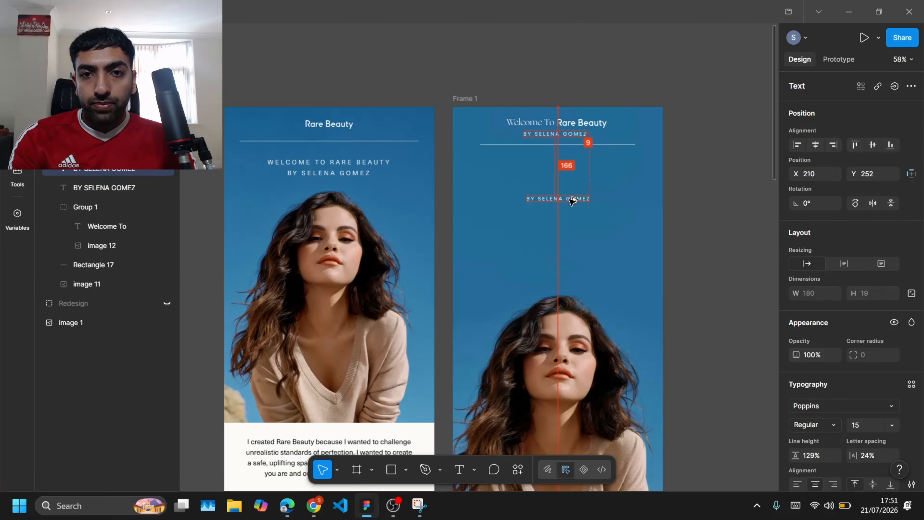
{"action": "key", "text": "ctrl+z"}
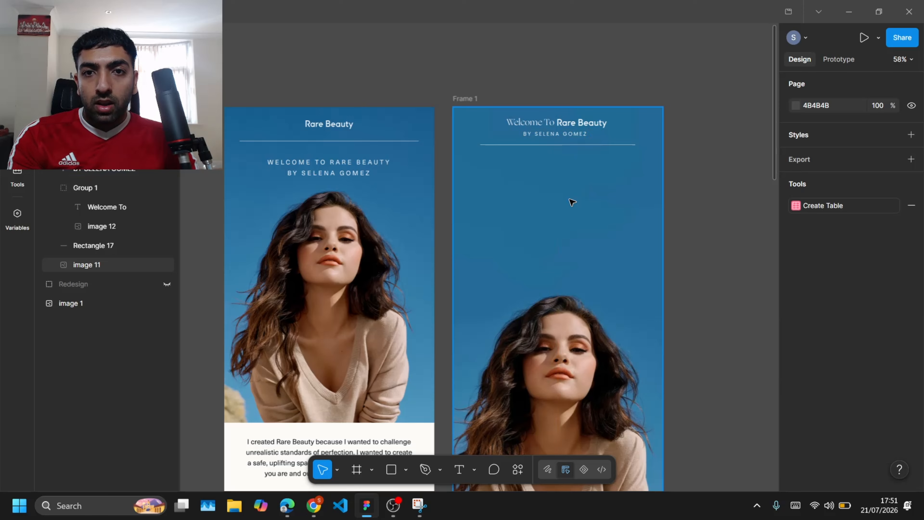
Step: Duplicate the "Welcome To" text below the header and retype it as "HERE'S 10% OFF"
{"action": "double_click", "coordinate": [521, 126]}
{"action": "left_click_drag", "start_coordinate": [521, 126], "coordinate": [555, 197]}
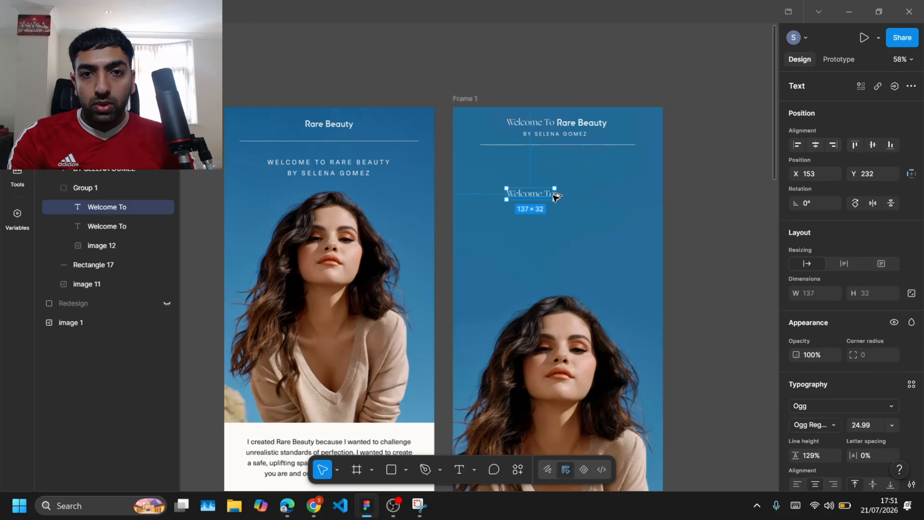
{"action": "scroll", "coordinate": [534, 198], "scroll_direction": "down", "scroll_amount": 10}
{"action": "scroll", "coordinate": [384, 260], "scroll_direction": "left", "scroll_amount": 3}
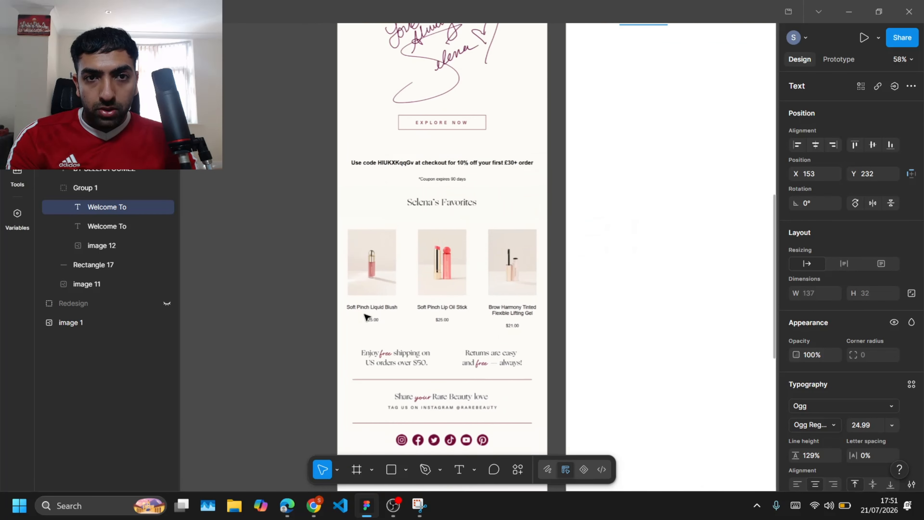
{"action": "scroll", "coordinate": [384, 259], "scroll_direction": "up", "scroll_amount": 5}
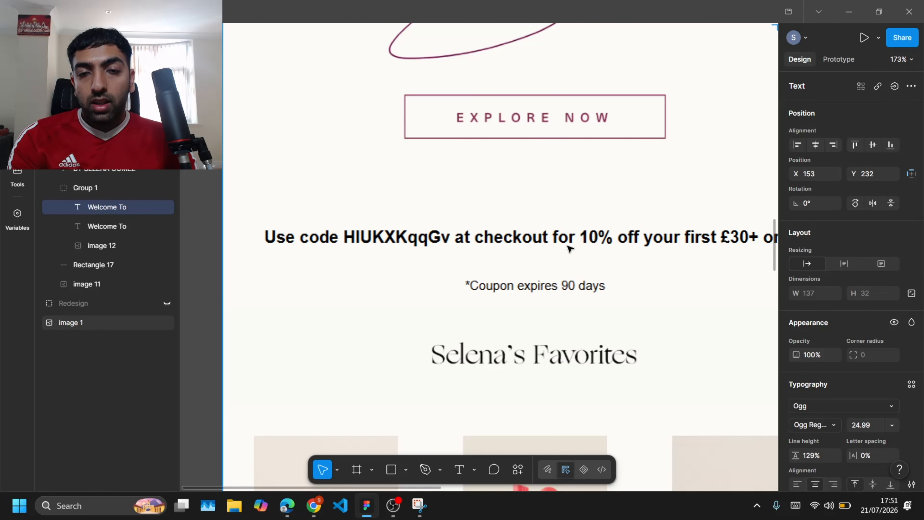
{"action": "scroll", "coordinate": [568, 250], "scroll_direction": "down", "scroll_amount": 3}
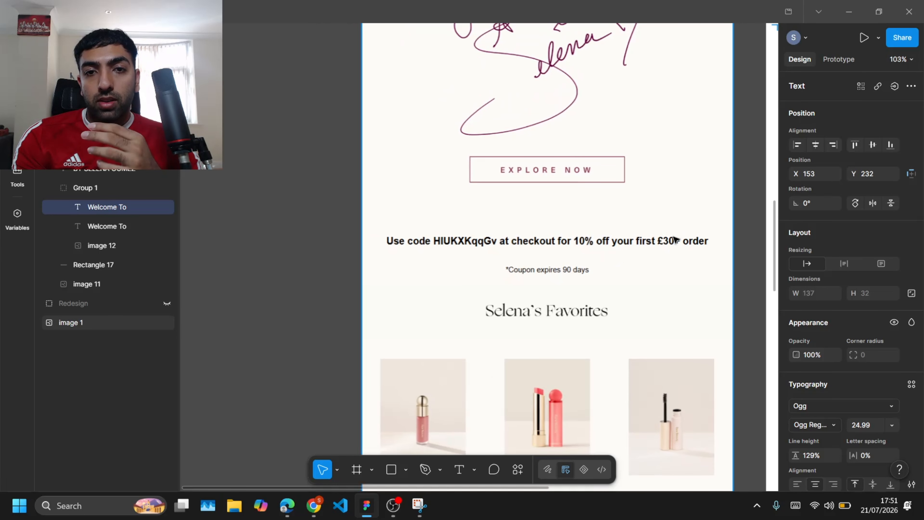
{"action": "scroll", "coordinate": [673, 239], "scroll_direction": "down", "scroll_amount": 2}
{"action": "scroll", "coordinate": [674, 239], "scroll_direction": "up", "scroll_amount": 10}
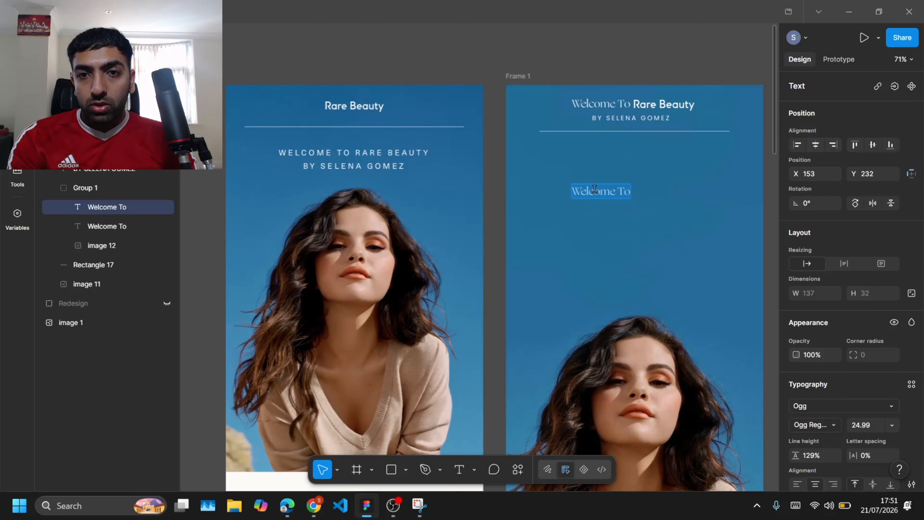
{"action": "type", "text": "hE"}
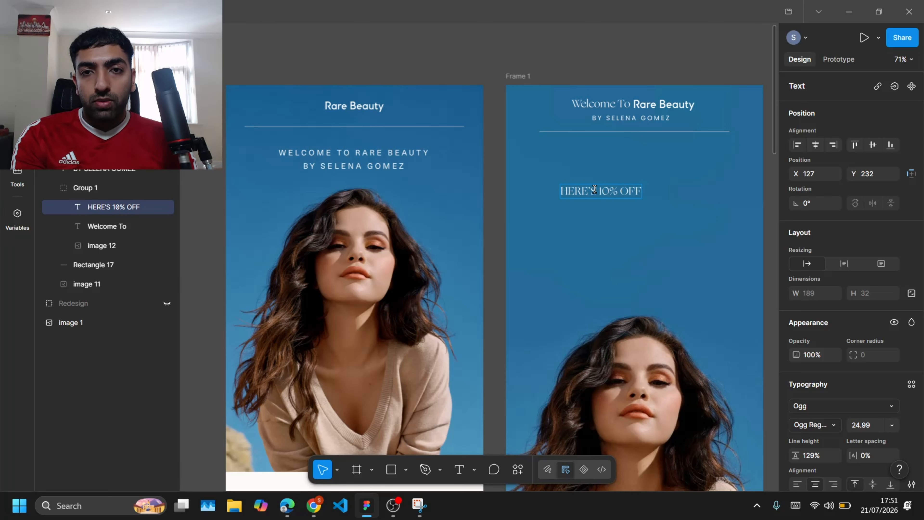
Step: Duplicate the offer line below it and retype the copy as "YOUR FIRST ORDER"
{"action": "left_click_drag", "start_coordinate": [594, 189], "coordinate": [594, 213]}
{"action": "double_click", "coordinate": [600, 213]}
{"action": "type", "text": "yOUR"}
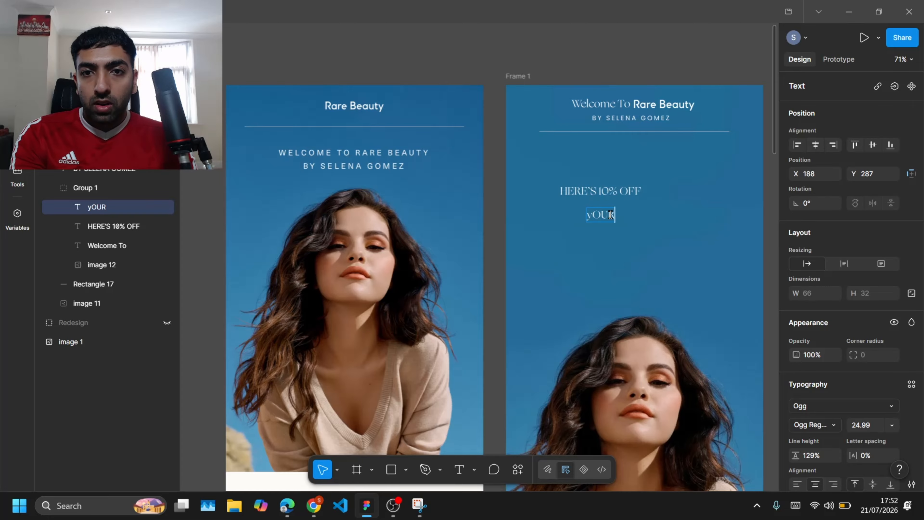
{"action": "type", "text": " FIRST ORDER"}
{"action": "key", "text": "Escape"}
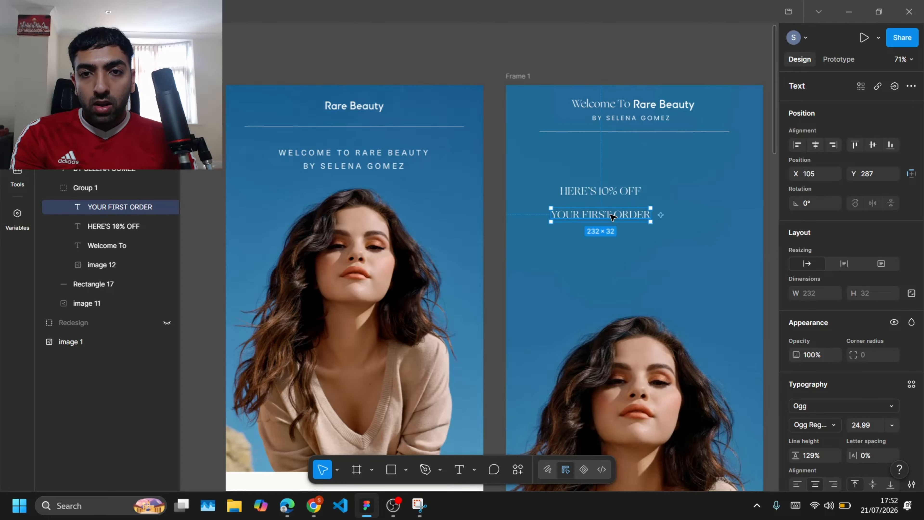
Step: Duplicate "YOUR FIRST ORDER" below it and retype the copy as "OVER £30+"
{"action": "left_click_drag", "start_coordinate": [610, 214], "coordinate": [610, 244]}
{"action": "double_click", "coordinate": [610, 245]}
{"action": "type", "text": "OVER"}
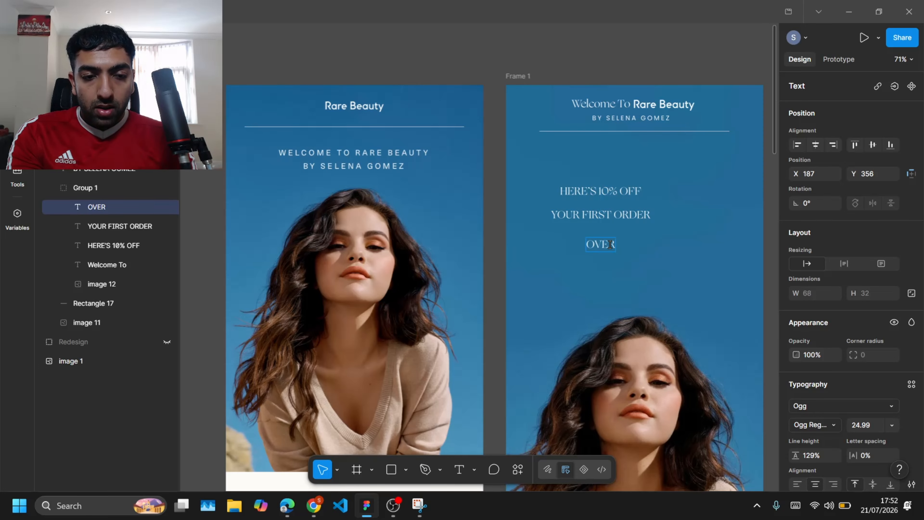
{"action": "type", "text": " £30+"}
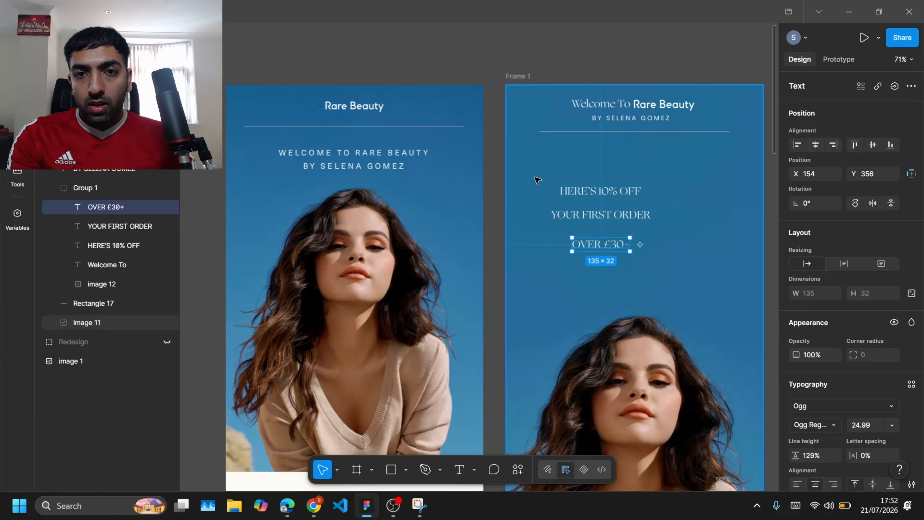
Step: Center the three offer lines on each other and move them to the frame's horizontal middle
{"action": "left_click_drag", "start_coordinate": [503, 178], "coordinate": [655, 254]}
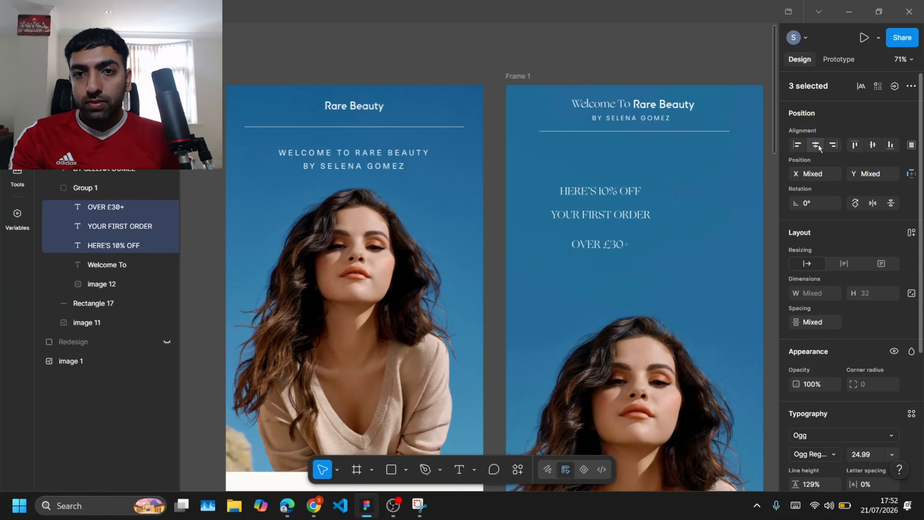
{"action": "left_click_drag", "start_coordinate": [593, 215], "coordinate": [623, 211]}
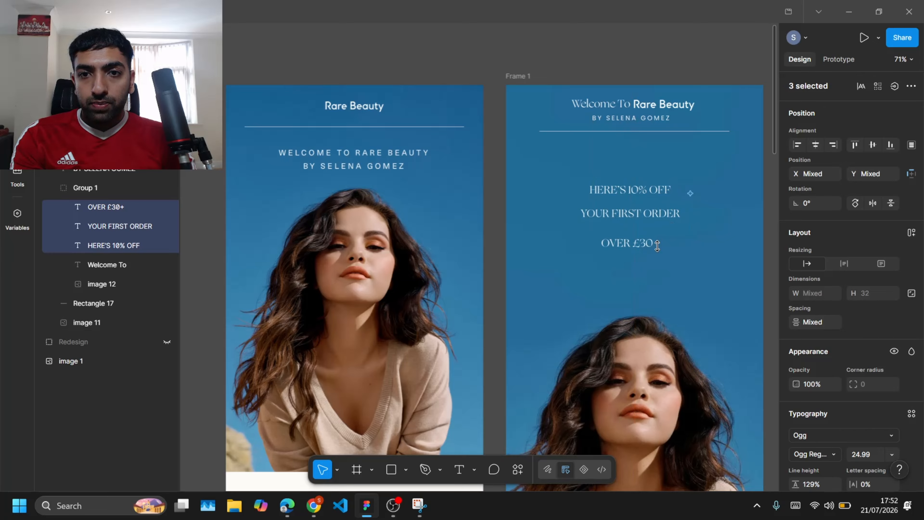
{"action": "left_click", "coordinate": [644, 58]}
Step: Enlarge the "HERE'S 10% OFF" line with the Scale tool
{"action": "double_click", "coordinate": [633, 192]}
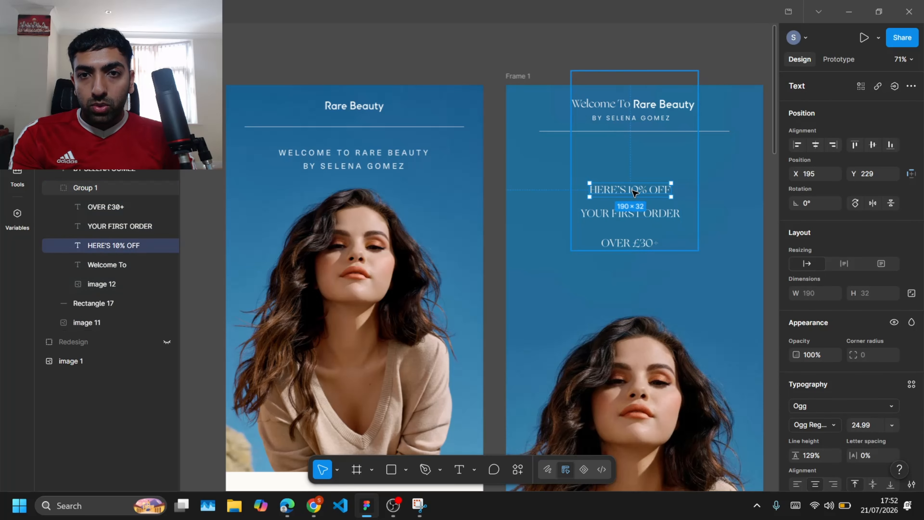
{"action": "key", "text": "k"}
{"action": "left_click_drag", "start_coordinate": [672, 197], "coordinate": [729, 201]}
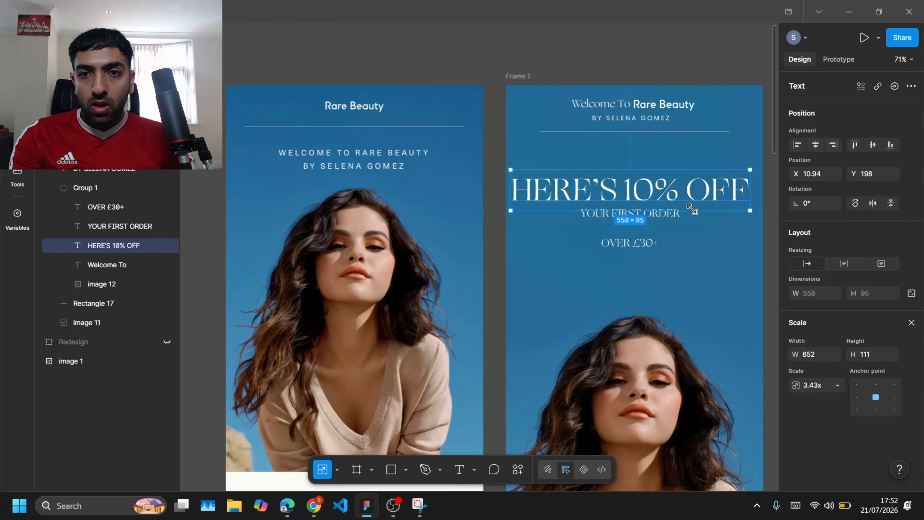
Step: Scale up the "YOUR FIRST ORDER" and "OVER £30+" lines proportionally
{"action": "left_click", "coordinate": [647, 214]}
{"action": "left_click_drag", "start_coordinate": [681, 220], "coordinate": [702, 223]}
{"action": "left_click", "coordinate": [642, 243]}
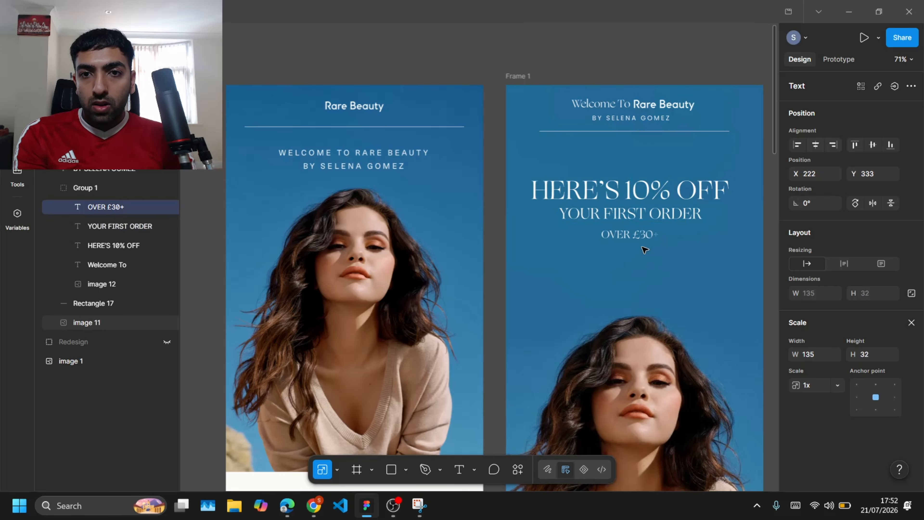
{"action": "mouse_move", "coordinate": [659, 248]}
{"action": "left_mouse_down"}
{"action": "mouse_move", "coordinate": [673, 244]}
{"action": "mouse_move", "coordinate": [664, 243]}
{"action": "left_mouse_up"}
Step: Nudge the "OVER £30+" line up 3 px closer to the line above
{"action": "left_click", "coordinate": [503, 255]}
{"action": "double_click", "coordinate": [614, 237]}
{"action": "key", "text": "Up"}
{"action": "key", "text": "Up"}
{"action": "key", "text": "Up"}
{"action": "left_click", "coordinate": [502, 217]}
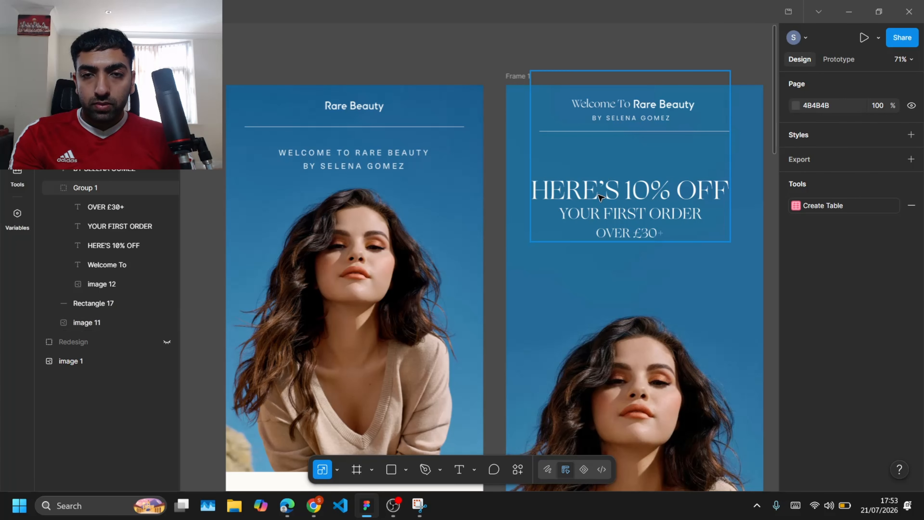
Step: Move the HERO OFFER group up 50 px toward the header
{"action": "left_click", "coordinate": [580, 229]}
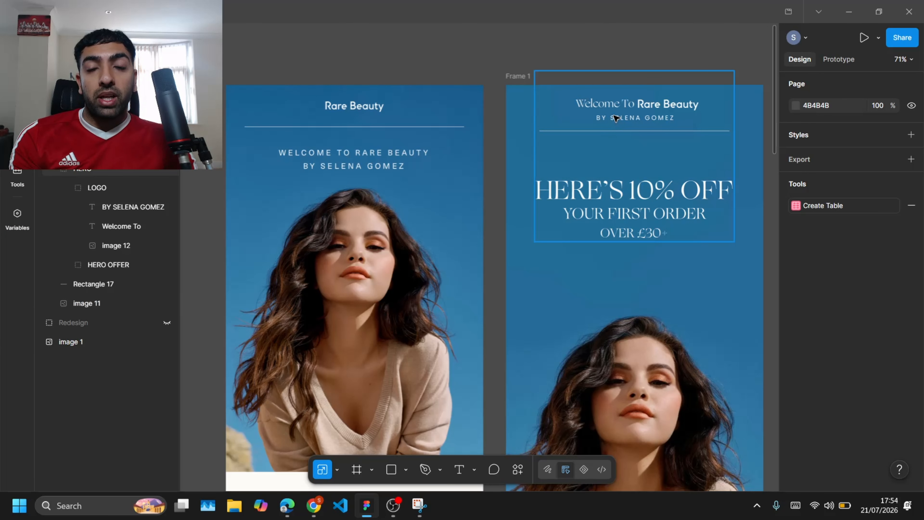
{"action": "left_click", "coordinate": [631, 204]}
{"action": "key", "text": "shift+Up"}
{"action": "key", "text": "shift+Up"}
{"action": "key", "text": "shift+Up"}
{"action": "key", "text": "shift+Up"}
{"action": "key", "text": "shift+Up"}
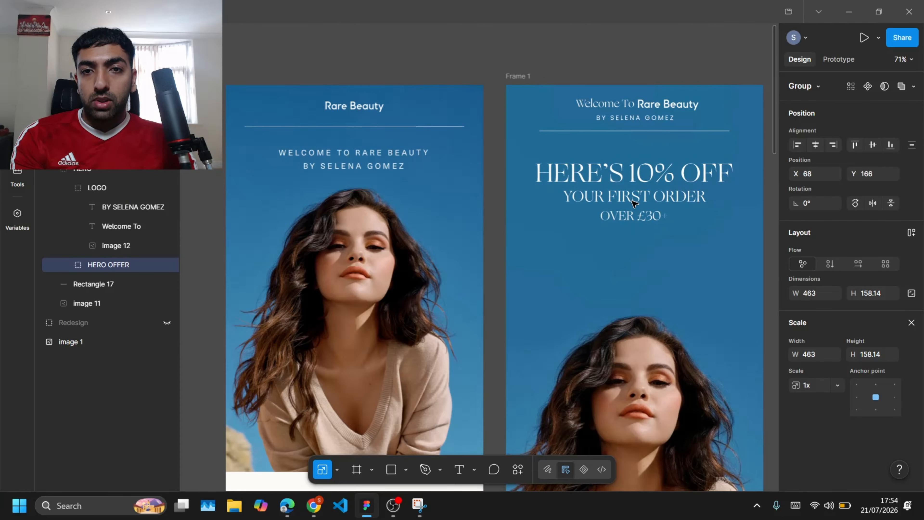
{"action": "left_click", "coordinate": [495, 293]}
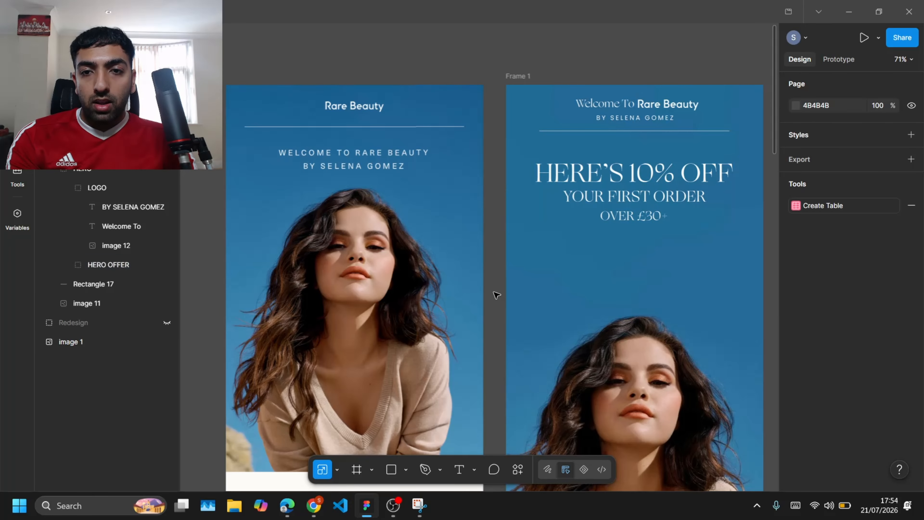
Step: Draw a 292 × 66 rectangle below the offer text as a button
{"action": "left_click", "coordinate": [405, 470]}
{"action": "left_click", "coordinate": [436, 356]}
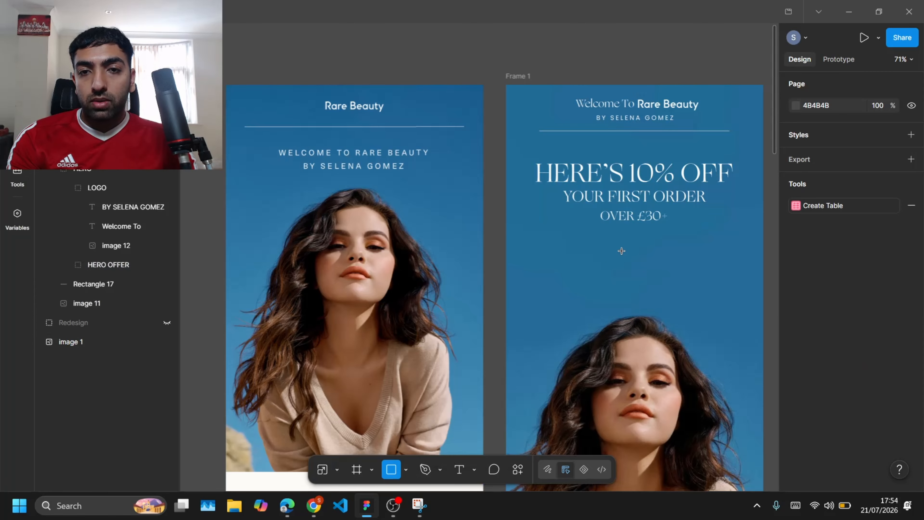
{"action": "left_click_drag", "start_coordinate": [580, 261], "coordinate": [706, 289]}
{"action": "scroll", "coordinate": [353, 291], "scroll_direction": "down", "scroll_amount": 10}
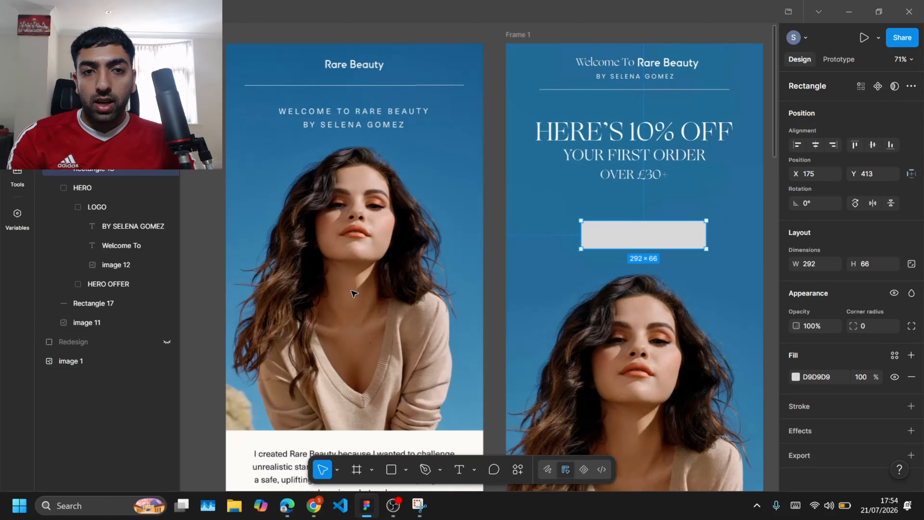
Step: Replace the button rectangle's fill with a white stroke and shift it left to X 154
{"action": "scroll", "coordinate": [353, 291], "scroll_direction": "down", "scroll_amount": 10}
{"action": "scroll", "coordinate": [353, 291], "scroll_direction": "up", "scroll_amount": 15}
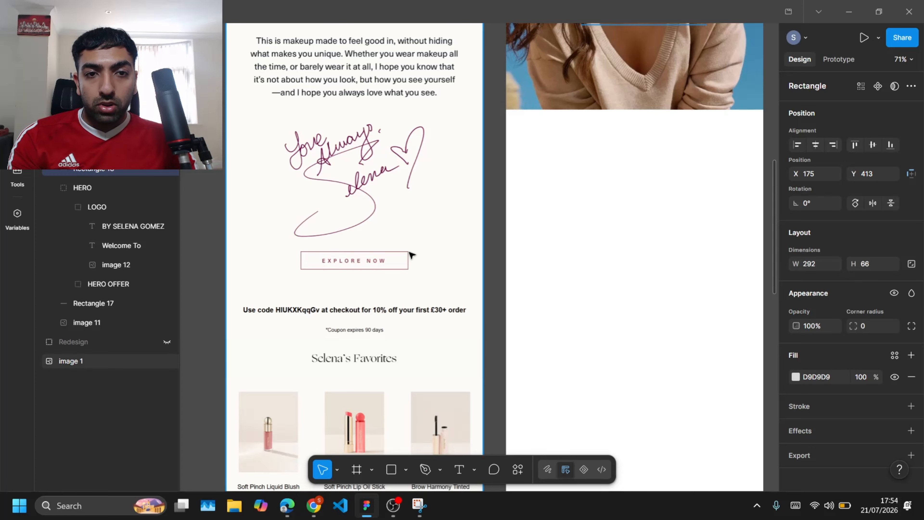
{"action": "scroll", "coordinate": [406, 262], "scroll_direction": "up", "scroll_amount": 20}
{"action": "scroll", "coordinate": [405, 262], "scroll_direction": "down", "scroll_amount": 1}
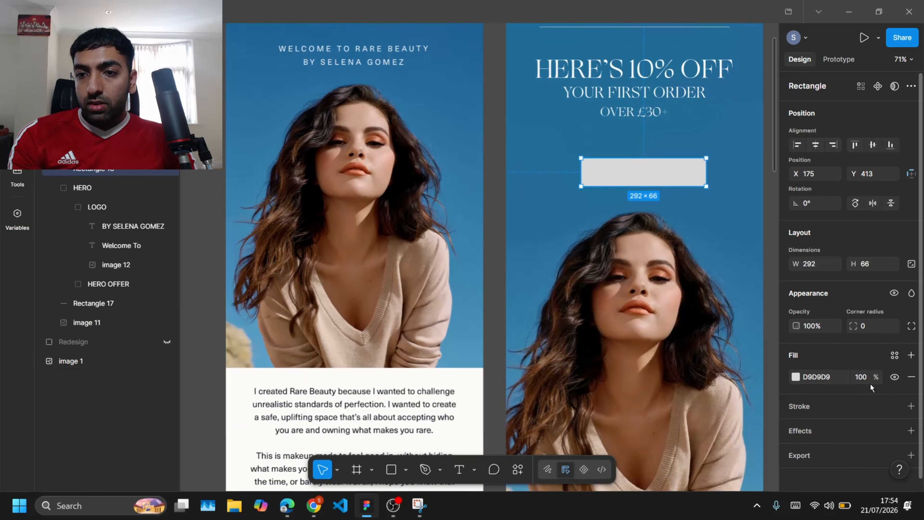
{"action": "left_click", "coordinate": [910, 377]}
{"action": "left_click", "coordinate": [911, 380]}
{"action": "left_click", "coordinate": [795, 401]}
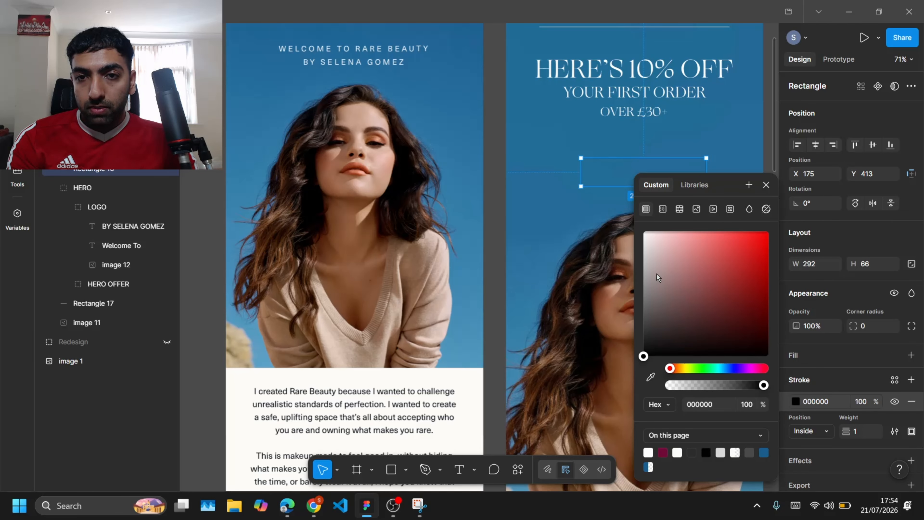
{"action": "left_click_drag", "start_coordinate": [657, 278], "coordinate": [635, 227]}
{"action": "left_click", "coordinate": [500, 211]}
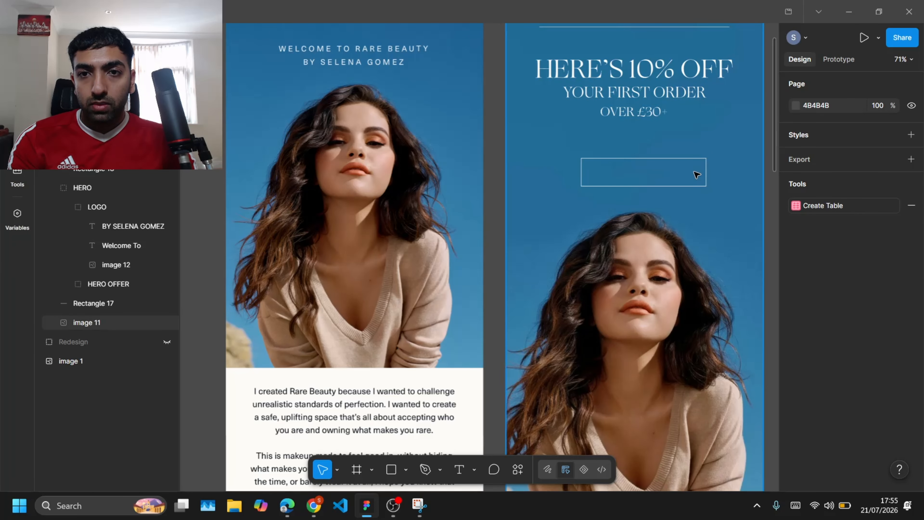
{"action": "left_click", "coordinate": [638, 170]}
{"action": "left_click_drag", "start_coordinate": [639, 170], "coordinate": [629, 169]}
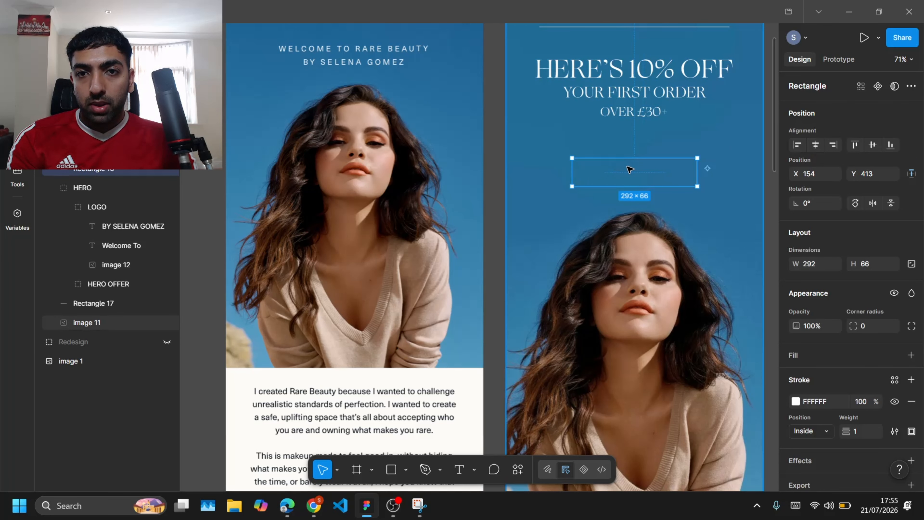
Step: Copy the 'BY SELENA GOMEZ' text down into the button rectangle
{"action": "scroll", "coordinate": [619, 88], "scroll_direction": "up", "scroll_amount": 2}
{"action": "left_click", "coordinate": [617, 88]}
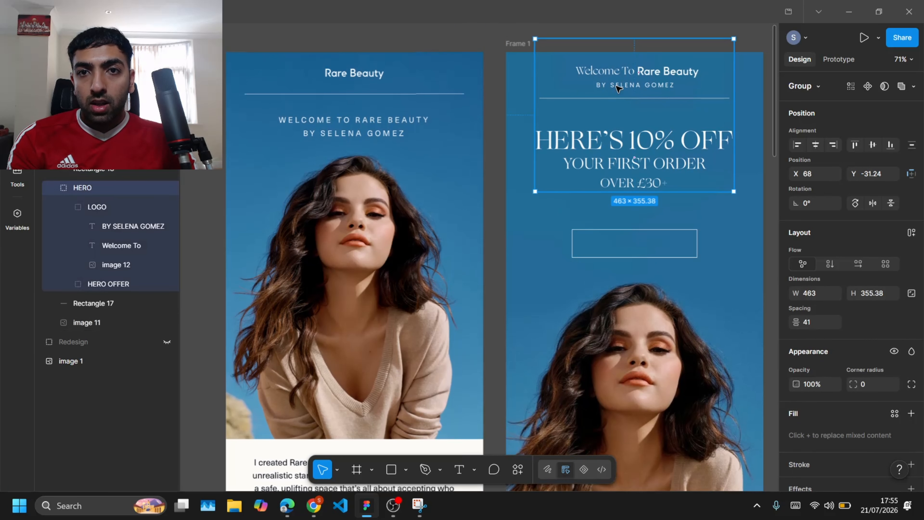
{"action": "double_click", "coordinate": [618, 88]}
{"action": "left_click_drag", "start_coordinate": [617, 86], "coordinate": [619, 244]}
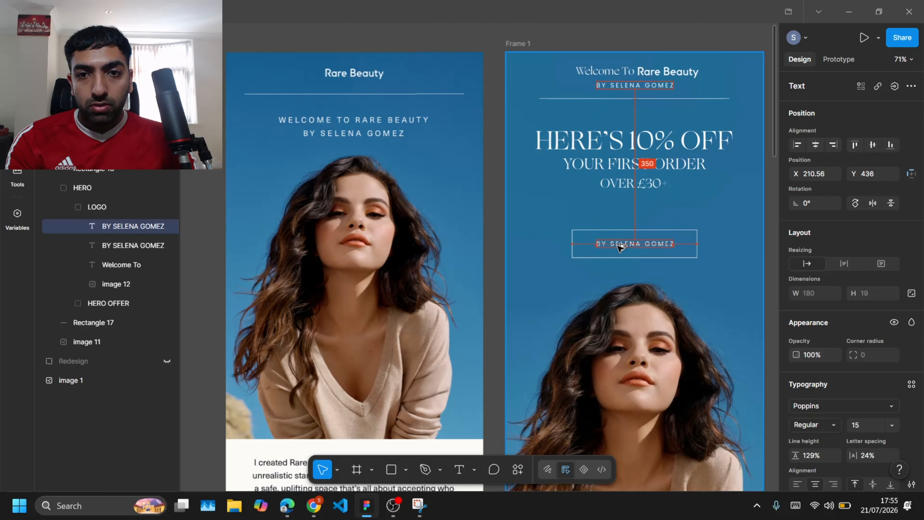
Step: Change the copied button text to 'CLAIM MY DISCOUNT'
{"action": "scroll", "coordinate": [620, 244], "scroll_direction": "up", "scroll_amount": 5}
{"action": "double_click", "coordinate": [618, 243]}
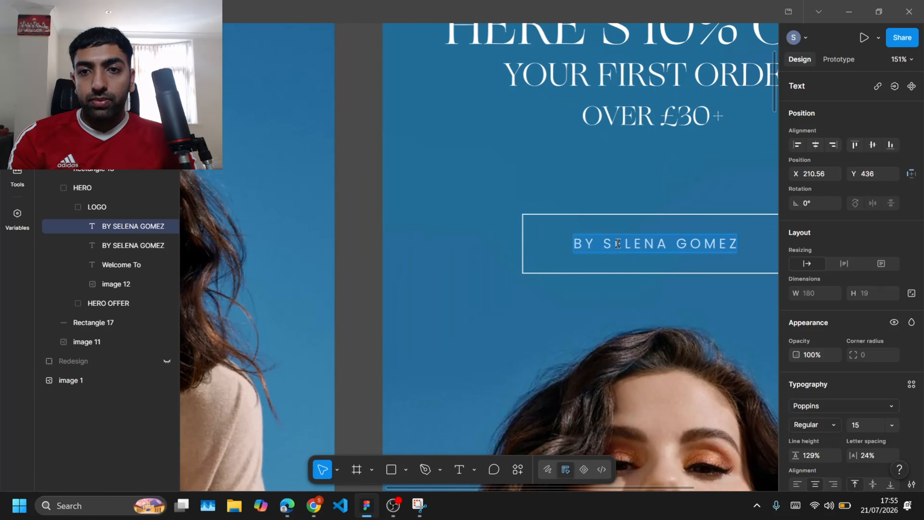
{"action": "type", "text": "claim"}
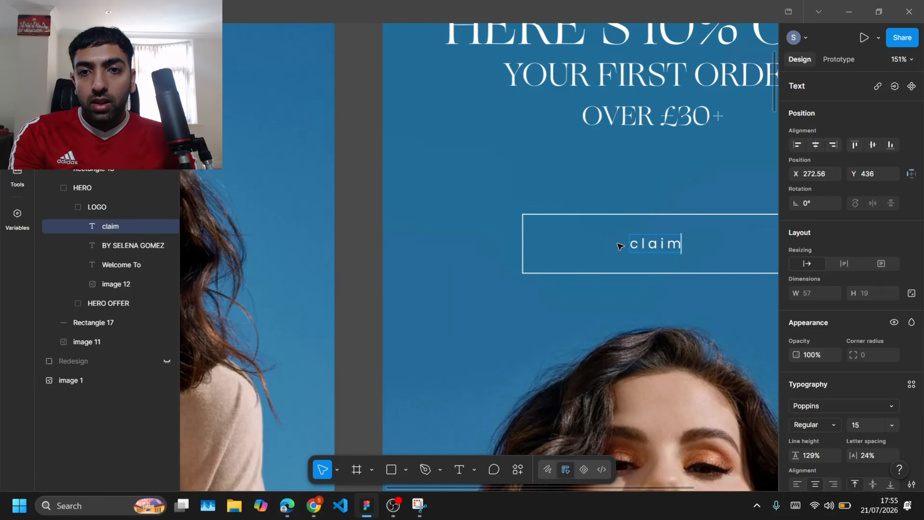
{"action": "key", "text": "BackSpace"}
{"action": "key", "text": "BackSpace"}
{"action": "key", "text": "BackSpace"}
{"action": "key", "text": "BackSpace"}
{"action": "type", "text": "LAIM DISCOUNT"}
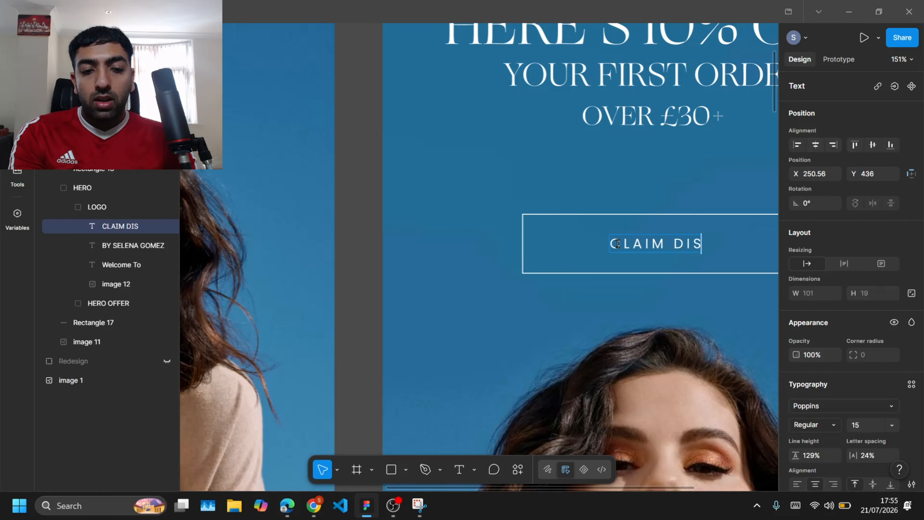
{"action": "left_click", "coordinate": [641, 244]}
{"action": "type", "text": "MY"}
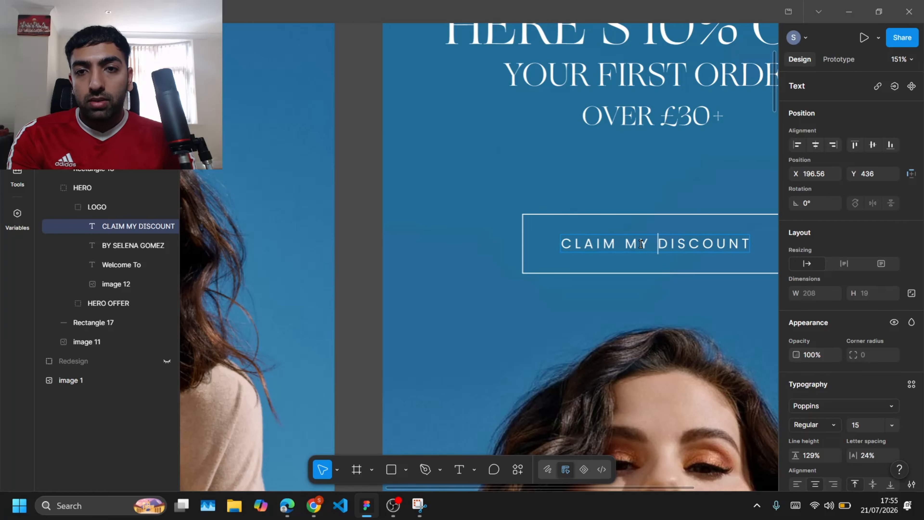
{"action": "key", "text": "Escape"}
{"action": "key", "text": "Escape"}
{"action": "scroll", "coordinate": [576, 254], "scroll_direction": "down", "scroll_amount": 3}
{"action": "left_click", "coordinate": [576, 253]}
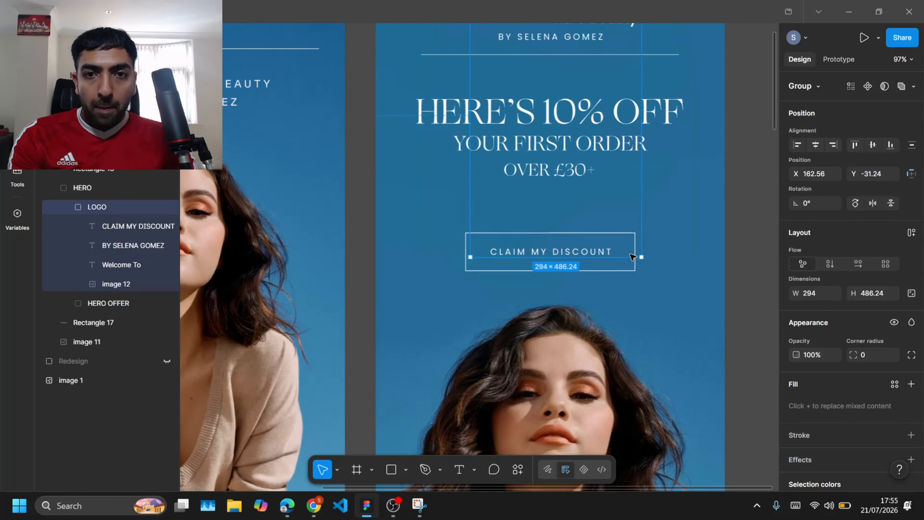
{"action": "scroll", "coordinate": [576, 254], "scroll_direction": "up", "scroll_amount": 2}
{"action": "left_click", "coordinate": [545, 74]}
{"action": "left_click", "coordinate": [555, 91]}
{"action": "left_click", "coordinate": [624, 66]}
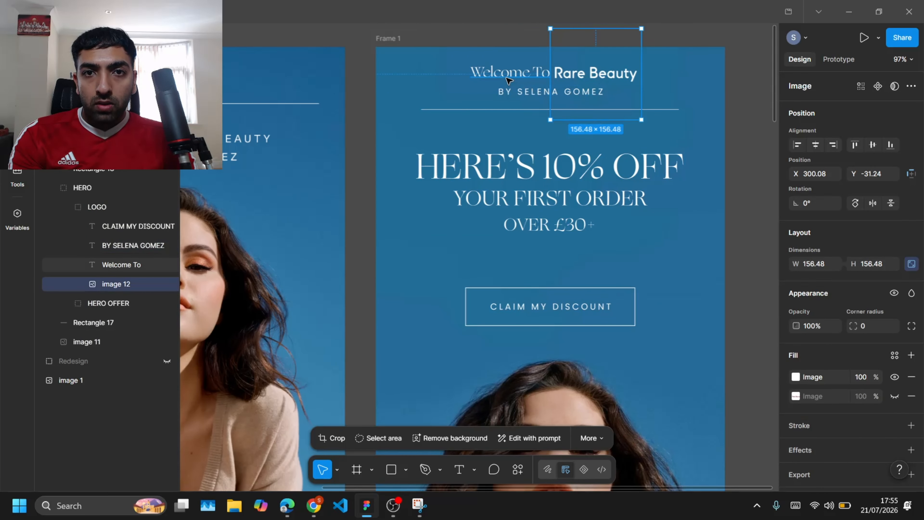
{"action": "left_click", "coordinate": [547, 307]}
{"action": "left_click", "coordinate": [632, 321], "text": "shift"}
{"action": "left_click", "coordinate": [633, 320], "text": "shift"}
{"action": "left_click", "coordinate": [634, 321], "text": "shift"}
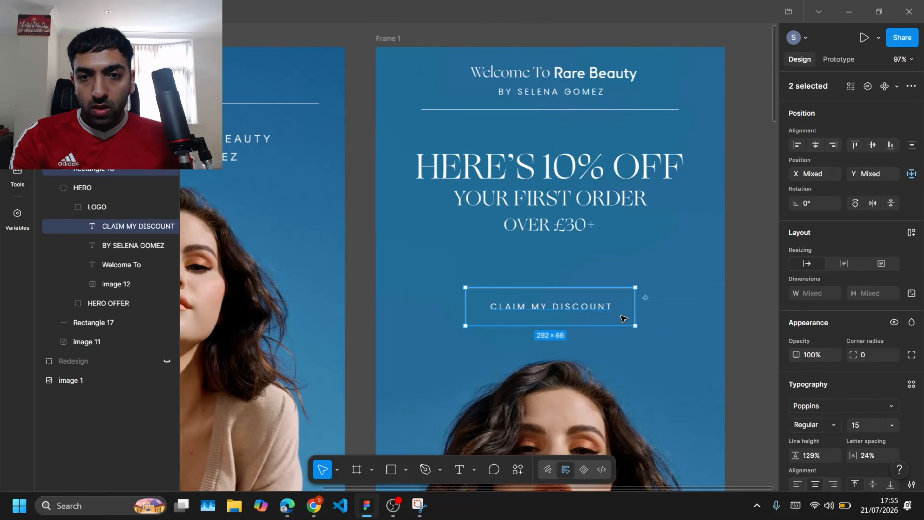
{"action": "key", "text": "Escape"}
{"action": "left_click", "coordinate": [601, 307]}
{"action": "left_click", "coordinate": [635, 321]}
{"action": "left_click", "coordinate": [549, 309]}
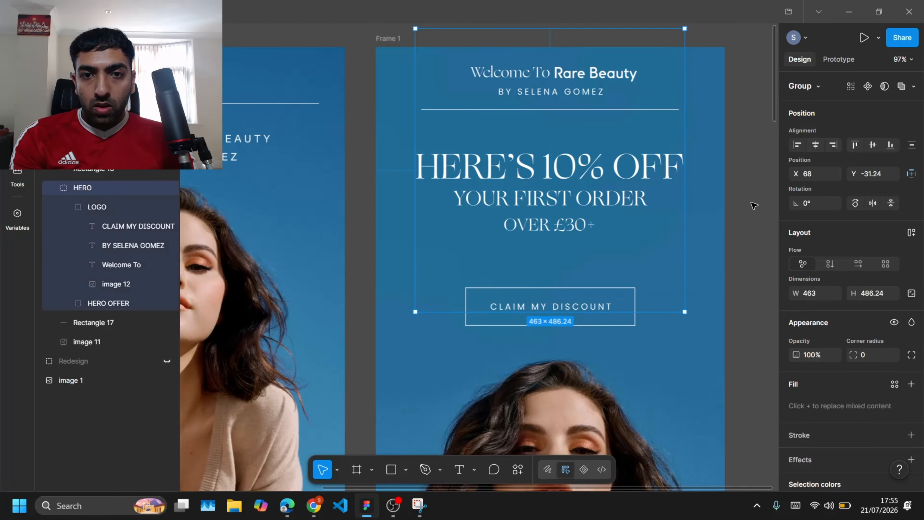
{"action": "left_click", "coordinate": [752, 206]}
Step: Move the CLAIM MY DISCOUNT text layer into the HERO OFFER group
{"action": "right_click", "coordinate": [93, 191]}
{"action": "key", "text": "Escape"}
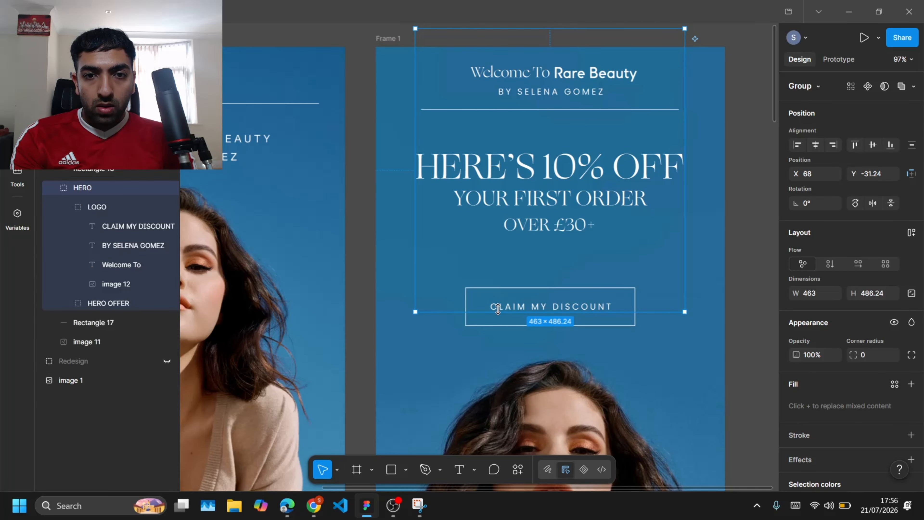
{"action": "left_click", "coordinate": [475, 324]}
{"action": "left_click_drag", "start_coordinate": [94, 171], "coordinate": [120, 303]}
{"action": "left_click", "coordinate": [732, 233]}
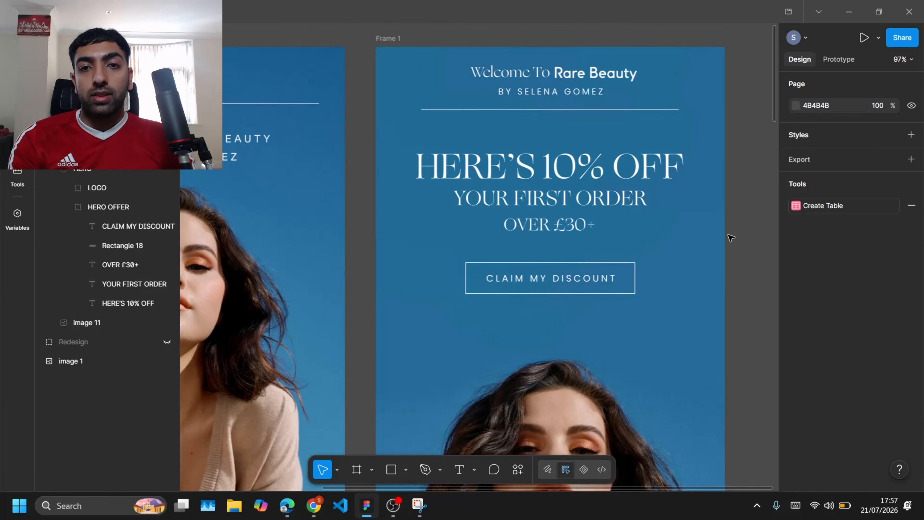
Step: Copy the button text below the button and change it to 'USE CODE: WELCOME10 AT CHECKOUT' on two lines
{"action": "scroll", "coordinate": [731, 237], "scroll_direction": "down", "scroll_amount": 8}
{"action": "scroll", "coordinate": [731, 237], "scroll_direction": "up", "scroll_amount": 8}
{"action": "left_click", "coordinate": [557, 286]}
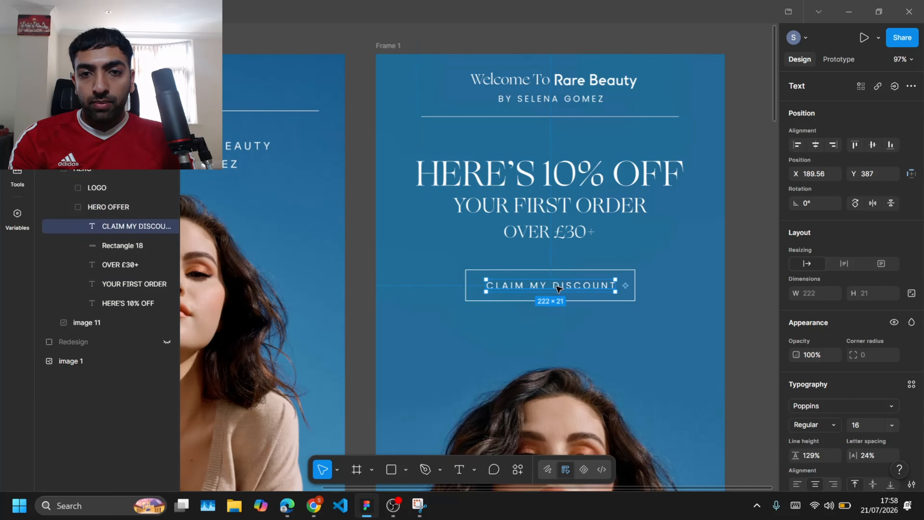
{"action": "left_click_drag", "start_coordinate": [556, 286], "coordinate": [556, 333]}
{"action": "double_click", "coordinate": [556, 332]}
{"action": "key", "text": "BackSpace"}
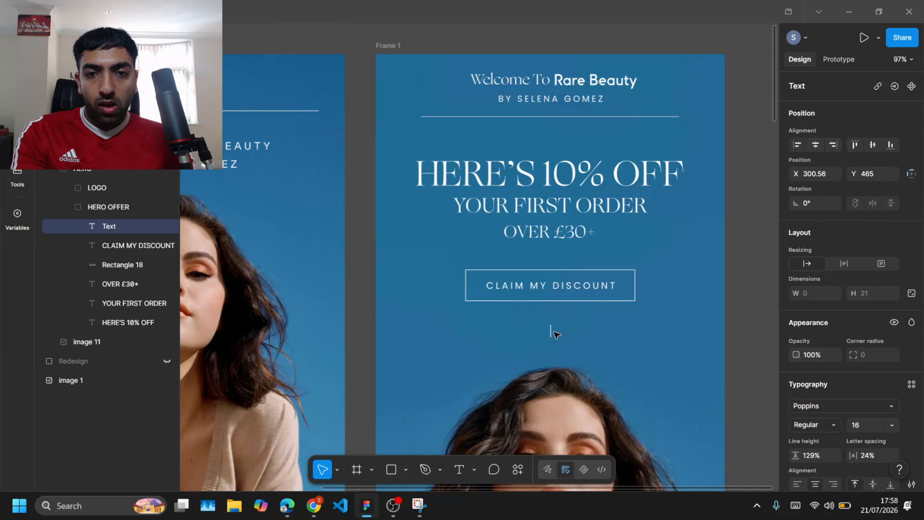
{"action": "type", "text": "USE CODE: welcom"}
{"action": "key", "text": "BackSpace"}
{"action": "key", "text": "BackSpace"}
{"action": "key", "text": "BackSpace"}
{"action": "key", "text": "BackSpace"}
{"action": "key", "text": "BackSpace"}
{"action": "type", "text": "e"}
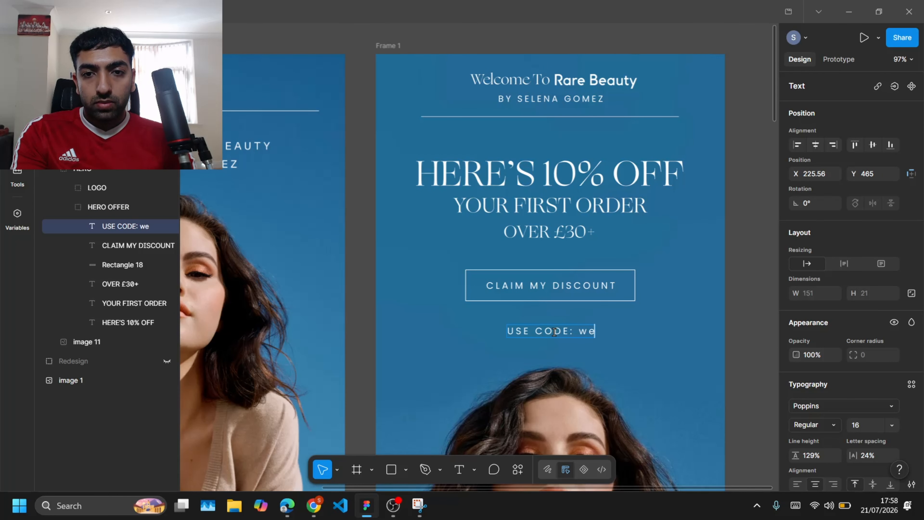
{"action": "type", "text": "welcome10"}
{"action": "key", "text": "Return"}
{"action": "type", "text": "a"}
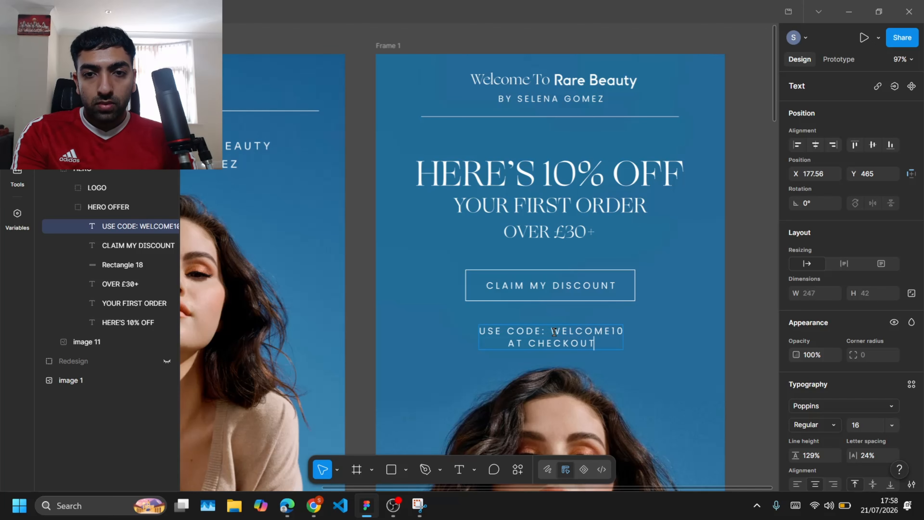
{"action": "key", "text": "Escape"}
Step: Bold 'WELCOME10' in the code text and reduce its font size to 13
{"action": "double_click", "coordinate": [572, 332]}
{"action": "key", "text": "ctrl+b"}
{"action": "key", "text": "Escape"}
{"action": "left_click", "coordinate": [871, 425]}
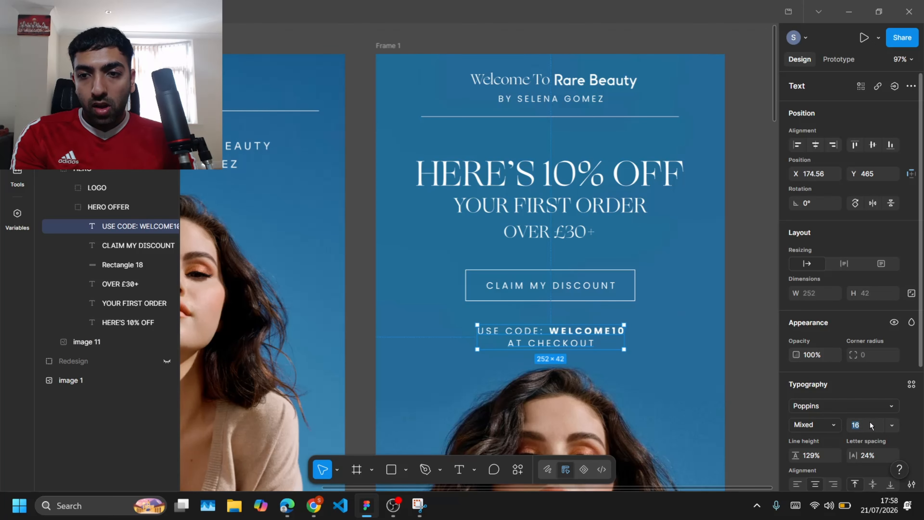
{"action": "key", "text": "Down"}
{"action": "key", "text": "Down"}
{"action": "key", "text": "Down"}
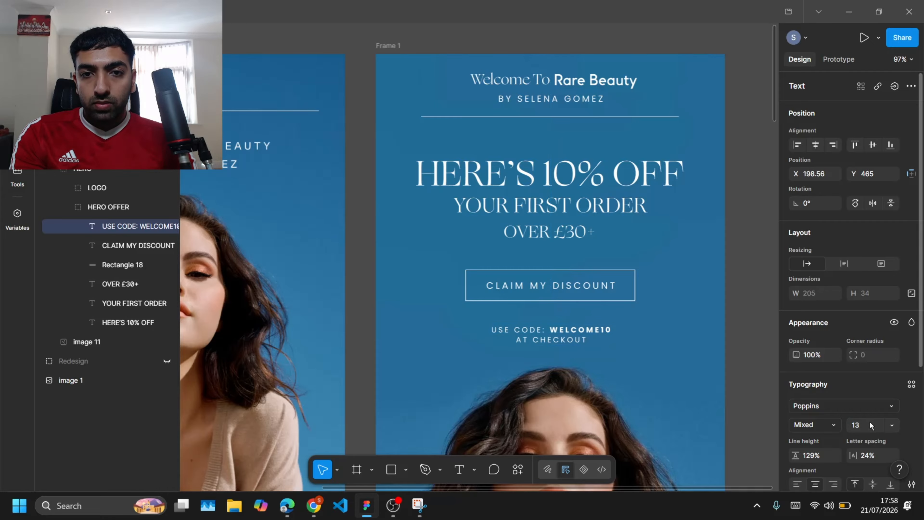
Step: Nudge the code text 10 px up toward the button
{"action": "left_click", "coordinate": [749, 371]}
{"action": "double_click", "coordinate": [560, 329]}
{"action": "key", "text": "shift+Up"}
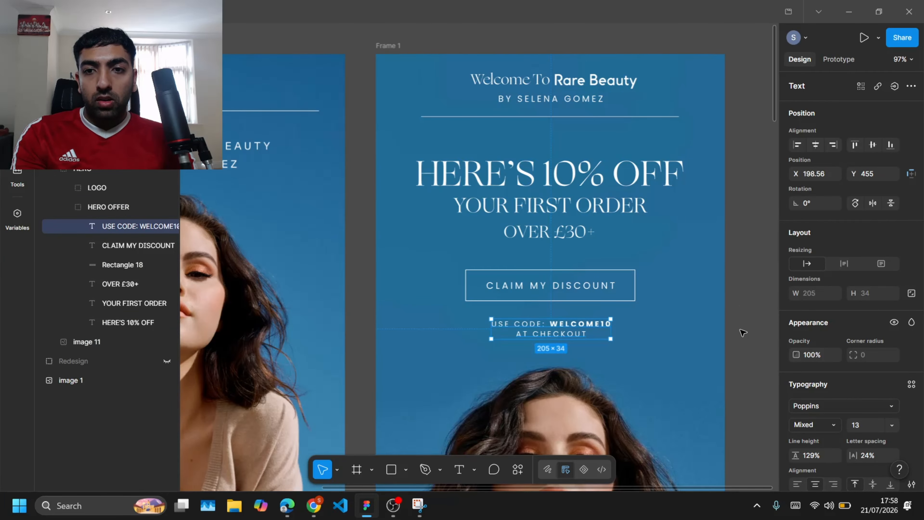
{"action": "left_click", "coordinate": [742, 308]}
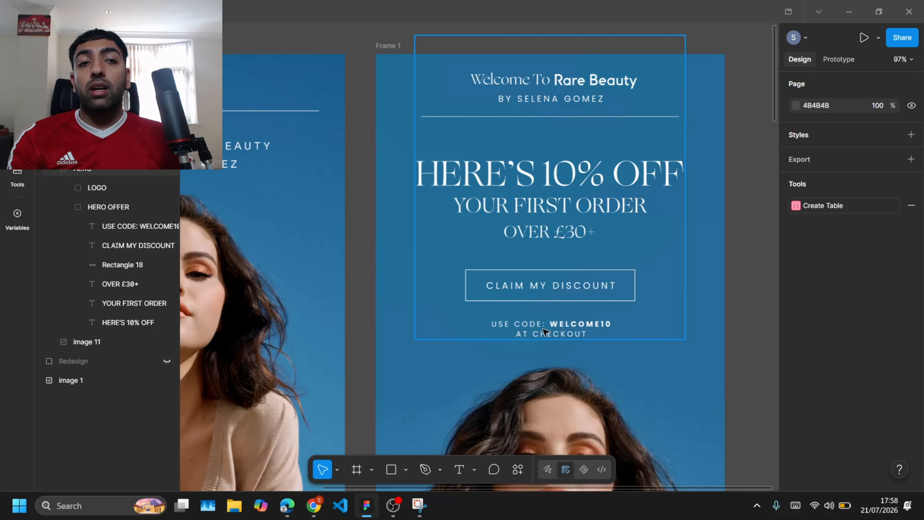
Step: Compare the redesigned hero with the original email's coupon line and layout
{"action": "scroll", "coordinate": [360, 412], "scroll_direction": "down", "scroll_amount": 20}
{"action": "scroll", "coordinate": [360, 414], "scroll_direction": "right", "scroll_amount": 5}
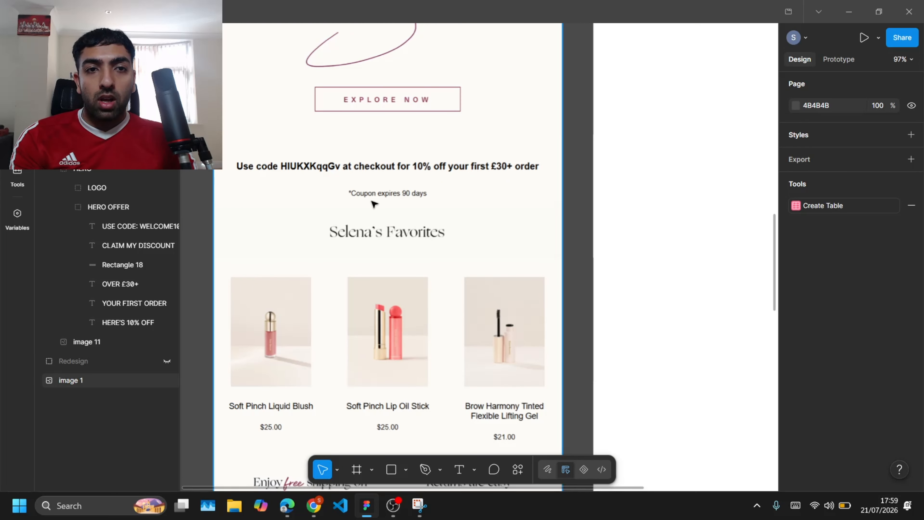
{"action": "scroll", "coordinate": [280, 171], "scroll_direction": "up", "scroll_amount": 5, "text": "ctrl"}
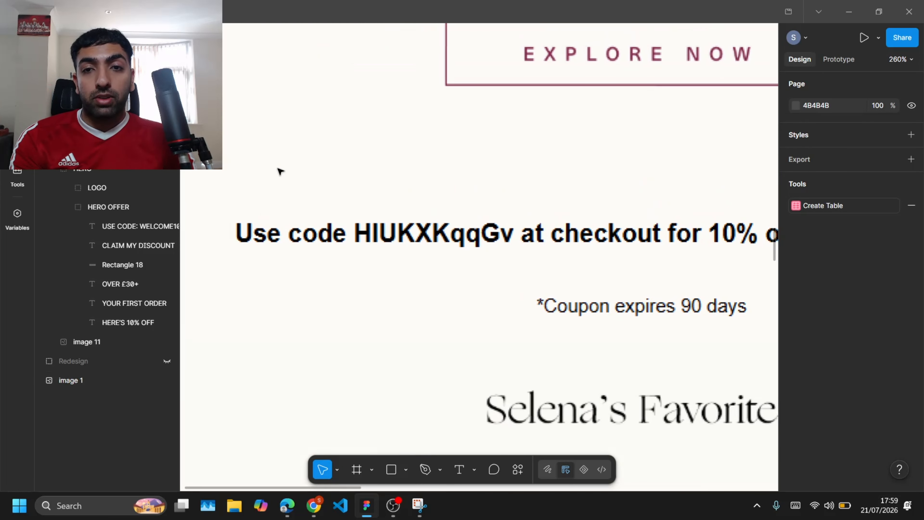
{"action": "scroll", "coordinate": [280, 171], "scroll_direction": "down", "scroll_amount": 5, "text": "ctrl"}
{"action": "scroll", "coordinate": [281, 171], "scroll_direction": "up", "scroll_amount": 5, "text": "ctrl"}
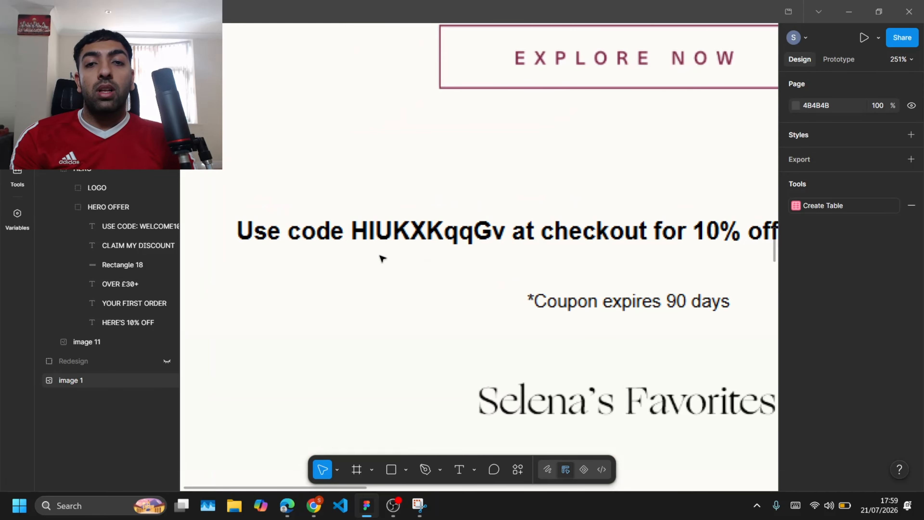
{"action": "scroll", "coordinate": [381, 257], "scroll_direction": "down", "scroll_amount": 2, "text": "ctrl"}
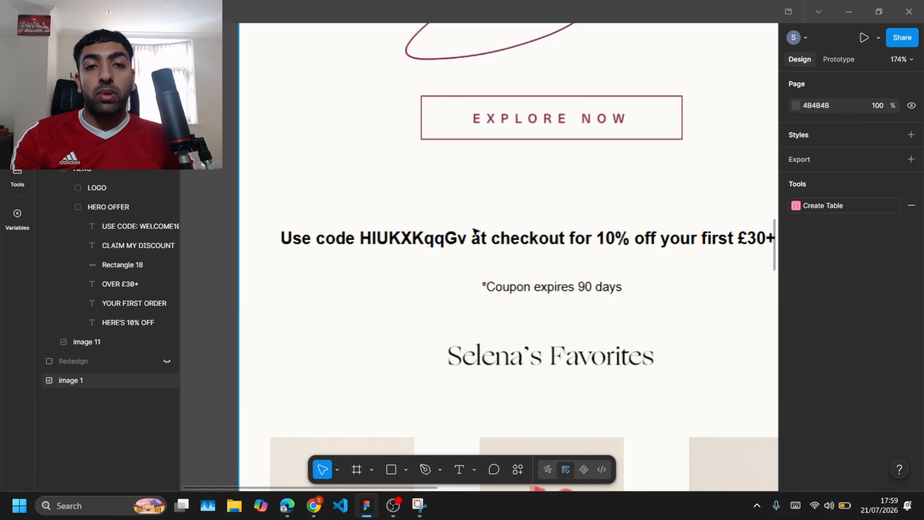
{"action": "scroll", "coordinate": [465, 221], "scroll_direction": "down", "scroll_amount": 5, "text": "ctrl"}
{"action": "scroll", "coordinate": [467, 221], "scroll_direction": "right", "scroll_amount": 6}
{"action": "scroll", "coordinate": [466, 221], "scroll_direction": "up", "scroll_amount": 6}
{"action": "scroll", "coordinate": [469, 221], "scroll_direction": "up", "scroll_amount": 8}
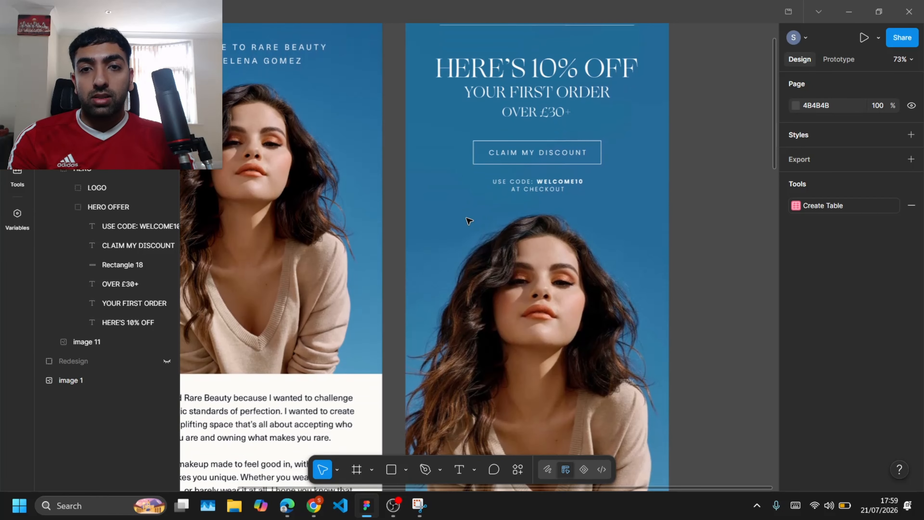
{"action": "scroll", "coordinate": [469, 220], "scroll_direction": "up", "scroll_amount": 3}
{"action": "scroll", "coordinate": [628, 268], "scroll_direction": "up", "scroll_amount": 3, "text": "ctrl"}
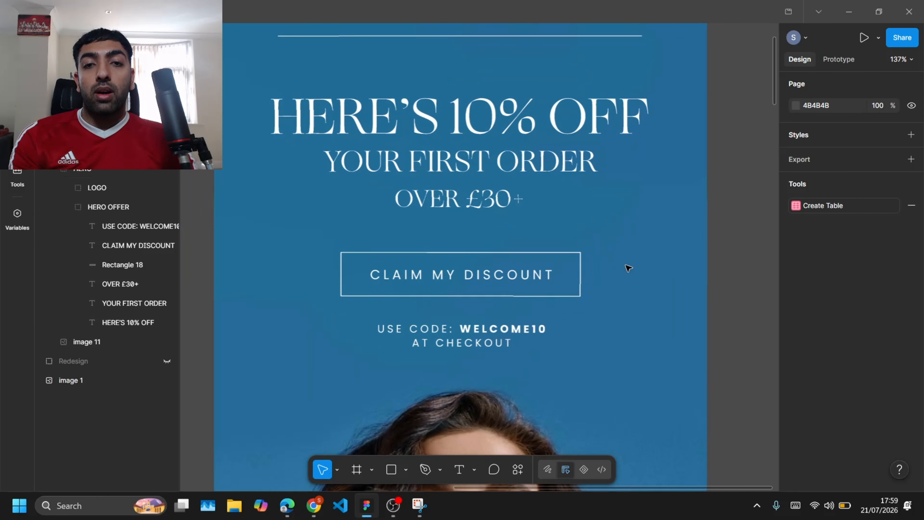
{"action": "scroll", "coordinate": [627, 266], "scroll_direction": "down", "scroll_amount": 1, "text": "ctrl"}
{"action": "scroll", "coordinate": [718, 261], "scroll_direction": "down", "scroll_amount": 2, "text": "ctrl"}
{"action": "scroll", "coordinate": [718, 261], "scroll_direction": "left", "scroll_amount": 1}
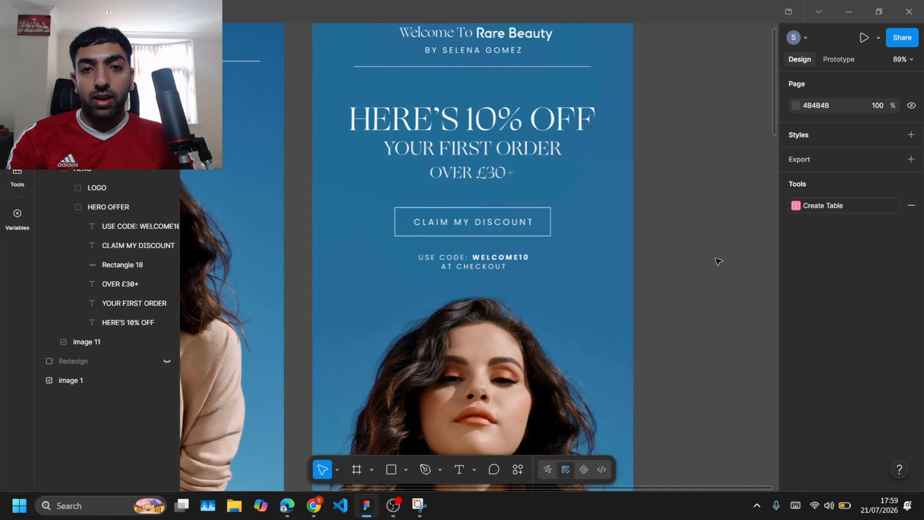
{"action": "scroll", "coordinate": [718, 261], "scroll_direction": "left", "scroll_amount": 2}
{"action": "scroll", "coordinate": [718, 261], "scroll_direction": "down", "scroll_amount": 1, "text": "ctrl"}
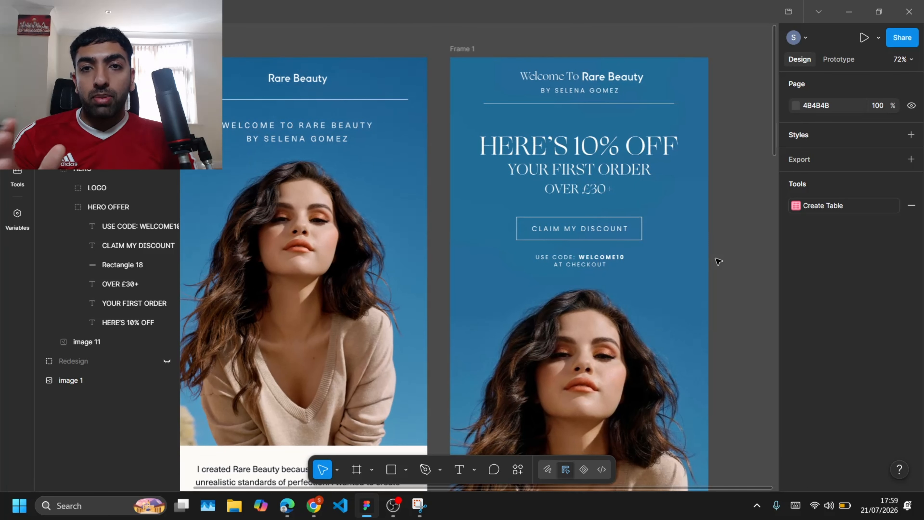
{"action": "scroll", "coordinate": [718, 261], "scroll_direction": "down", "scroll_amount": 3}
{"action": "scroll", "coordinate": [718, 261], "scroll_direction": "up", "scroll_amount": 4}
{"action": "scroll", "coordinate": [718, 261], "scroll_direction": "down", "scroll_amount": 1, "text": "ctrl"}
{"action": "scroll", "coordinate": [718, 261], "scroll_direction": "down", "scroll_amount": 3}
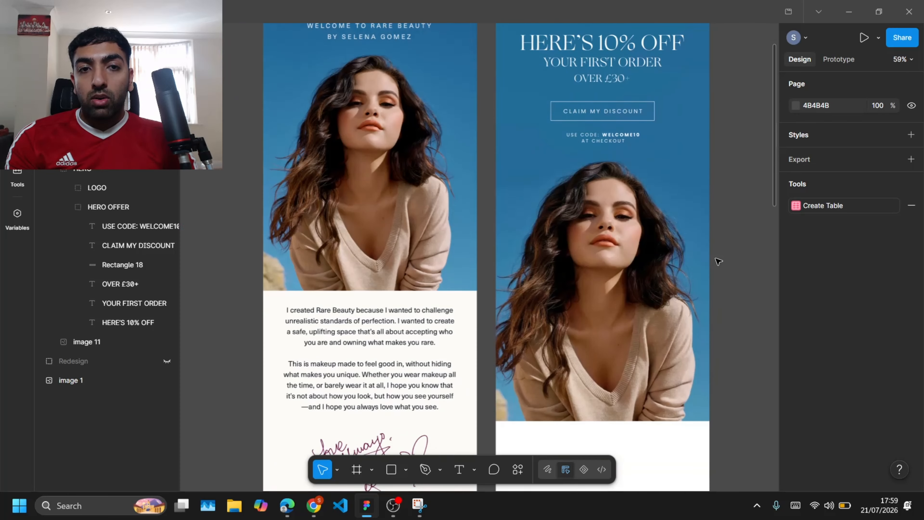
{"action": "scroll", "coordinate": [717, 261], "scroll_direction": "down", "scroll_amount": 1}
{"action": "scroll", "coordinate": [717, 261], "scroll_direction": "up", "scroll_amount": 1}
{"action": "scroll", "coordinate": [718, 261], "scroll_direction": "down", "scroll_amount": 5}
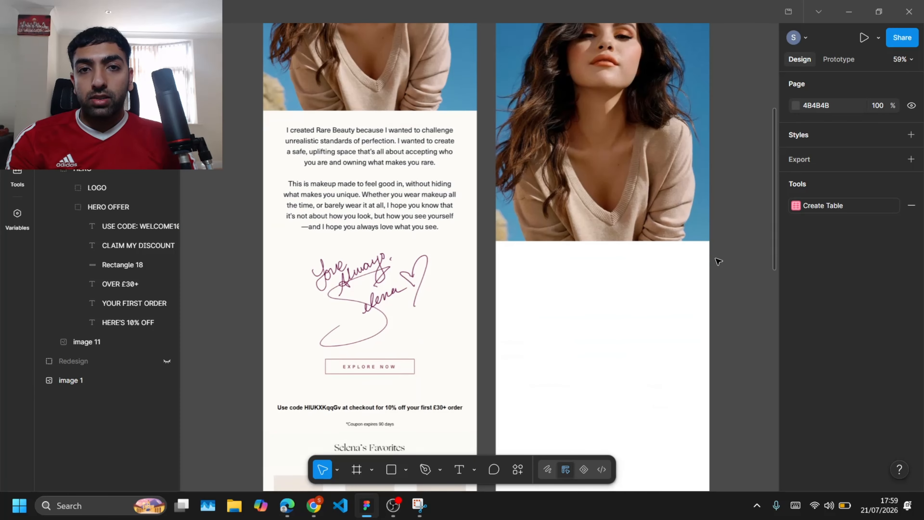
Step: Draw a rectangle about 412 × 139 just below the hero photo in the redesign frame
{"action": "scroll", "coordinate": [718, 261], "scroll_direction": "right", "scroll_amount": 1}
{"action": "scroll", "coordinate": [717, 261], "scroll_direction": "up", "scroll_amount": 1}
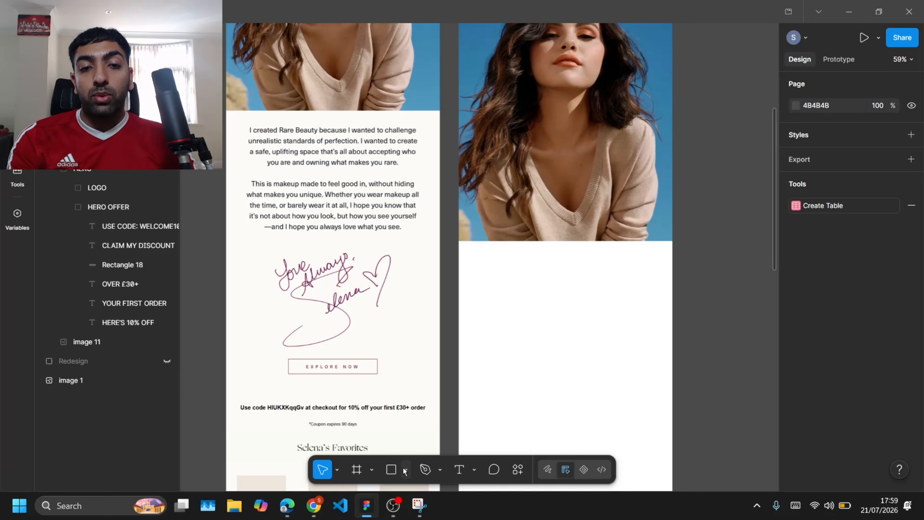
{"action": "left_click", "coordinate": [391, 469]}
{"action": "left_click_drag", "start_coordinate": [494, 273], "coordinate": [641, 322]}
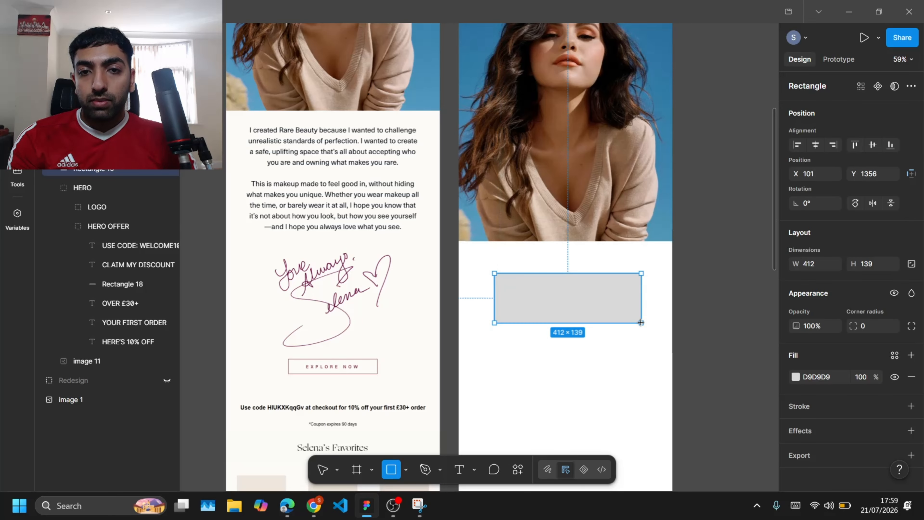
Step: Give the rectangle a linear gradient fill running from transparent white to solid white
{"action": "left_click", "coordinate": [796, 377]}
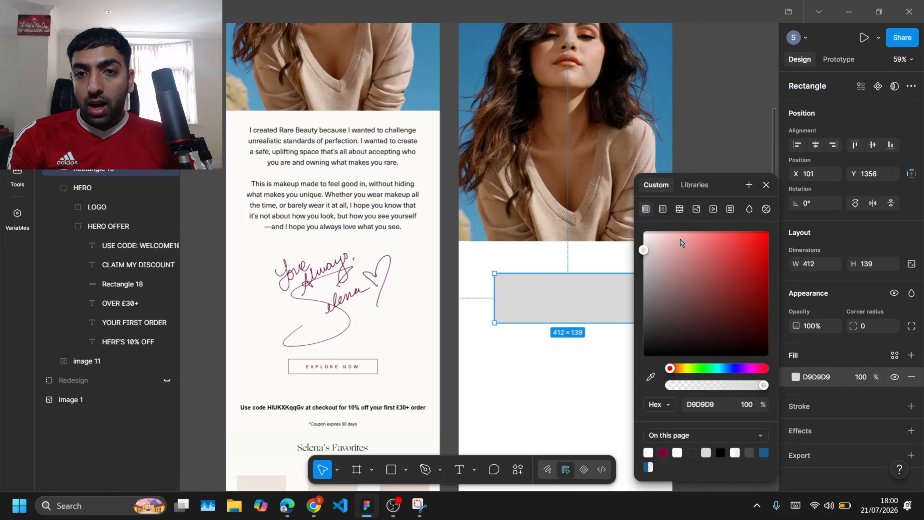
{"action": "left_click", "coordinate": [662, 209]}
{"action": "left_click", "coordinate": [685, 341]}
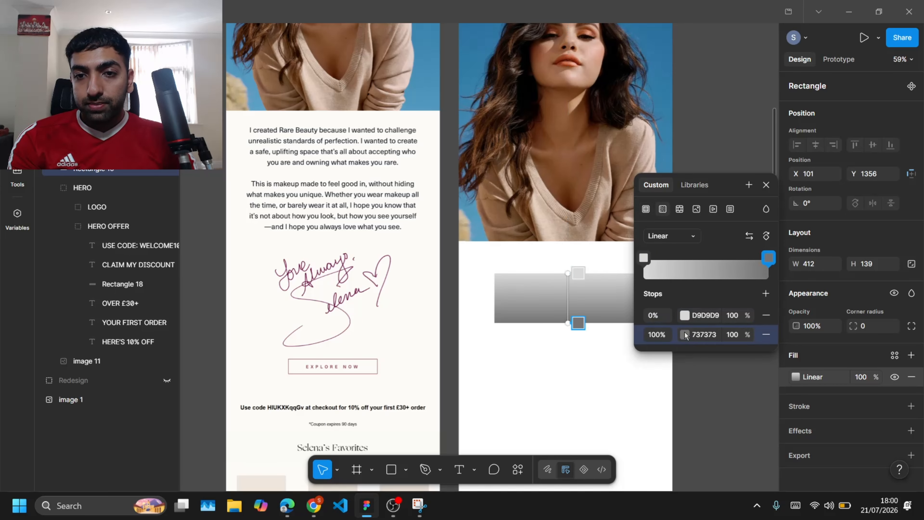
{"action": "left_click", "coordinate": [685, 334]}
{"action": "left_click_drag", "start_coordinate": [553, 334], "coordinate": [504, 238]}
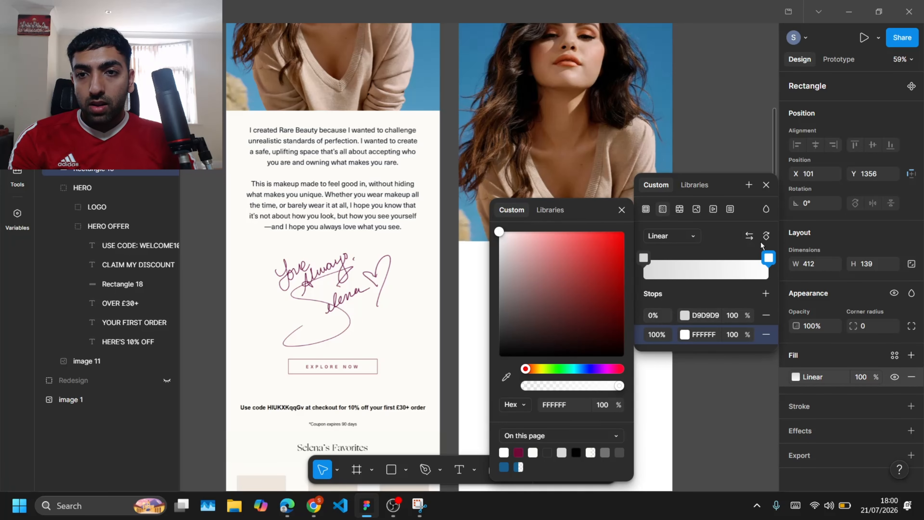
{"action": "left_click", "coordinate": [767, 236]}
{"action": "left_click", "coordinate": [766, 236]}
{"action": "left_click", "coordinate": [686, 316]}
{"action": "left_click_drag", "start_coordinate": [510, 255], "coordinate": [497, 229]}
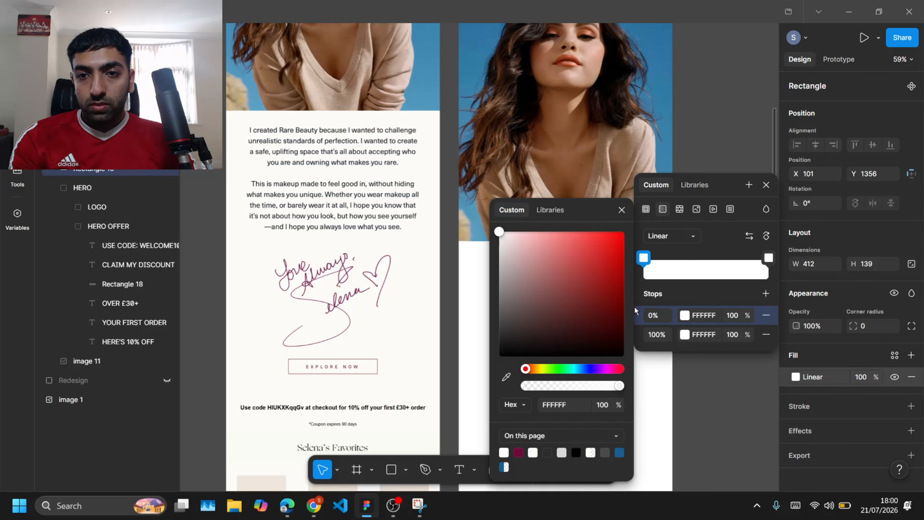
{"action": "left_click_drag", "start_coordinate": [528, 386], "coordinate": [521, 386]}
{"action": "key", "text": "Escape"}
Step: Stretch the gradient rectangle to 600 px wide over the photo's bottom edge and raise its height to 180
{"action": "left_click_drag", "start_coordinate": [574, 291], "coordinate": [671, 222]}
{"action": "left_click", "coordinate": [797, 377]}
{"action": "double_click", "coordinate": [766, 366]}
{"action": "left_click", "coordinate": [555, 234]}
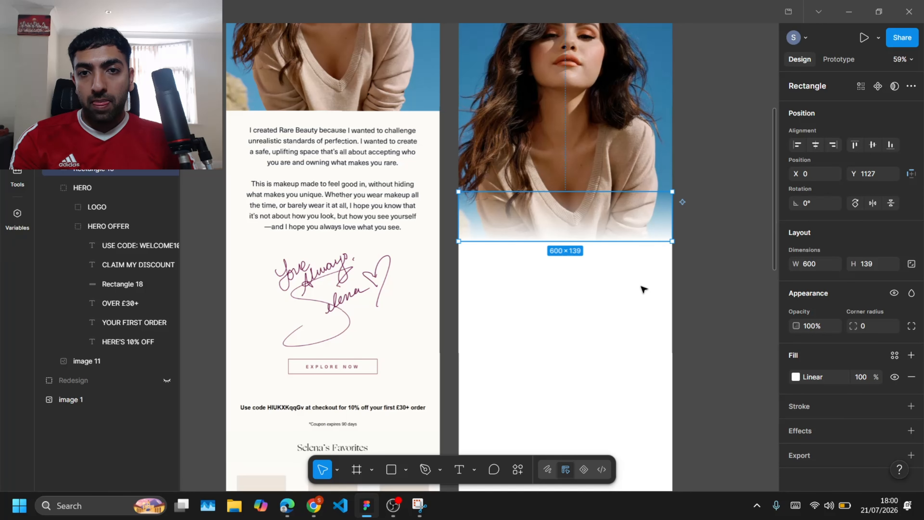
{"action": "left_click", "coordinate": [644, 289]}
{"action": "left_click", "coordinate": [620, 222]}
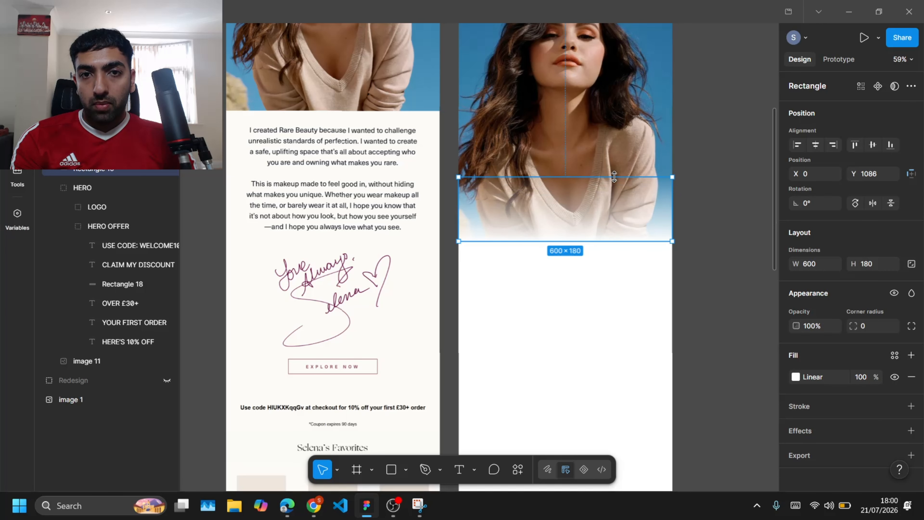
{"action": "left_click", "coordinate": [674, 257]}
Step: Capture a screenshot of the original email's two intro paragraphs with the Snipping Tool
{"action": "scroll", "coordinate": [674, 257], "scroll_direction": "down", "scroll_amount": 1}
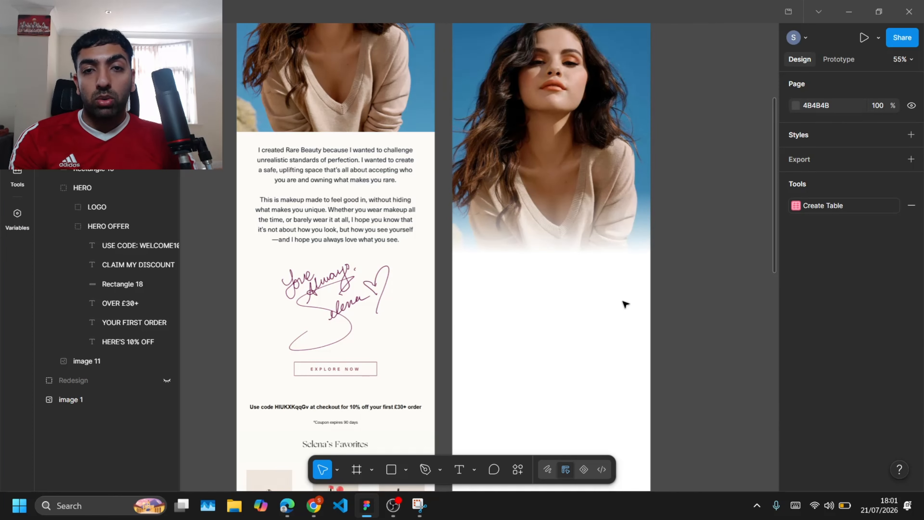
{"action": "scroll", "coordinate": [624, 304], "scroll_direction": "down", "scroll_amount": 1}
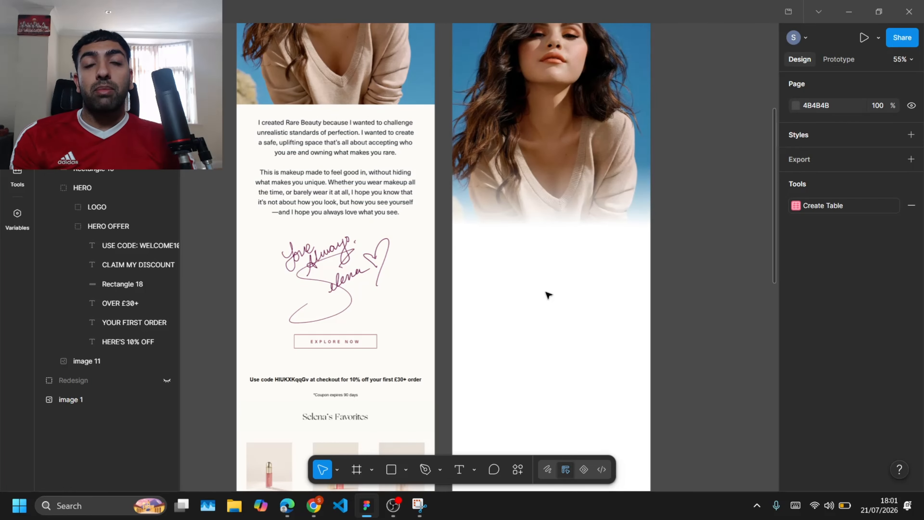
{"action": "key", "text": "super"}
{"action": "type", "text": "snip"}
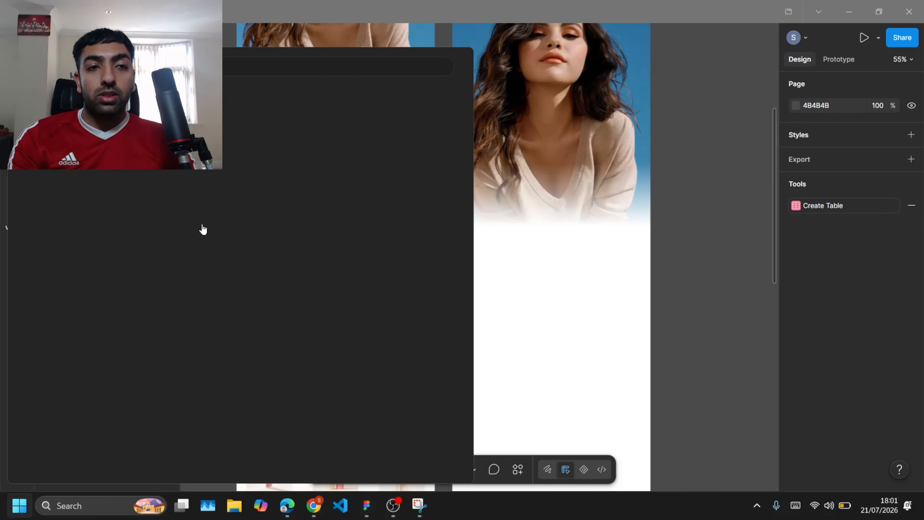
{"action": "key", "text": "Return"}
{"action": "left_click", "coordinate": [375, 308]}
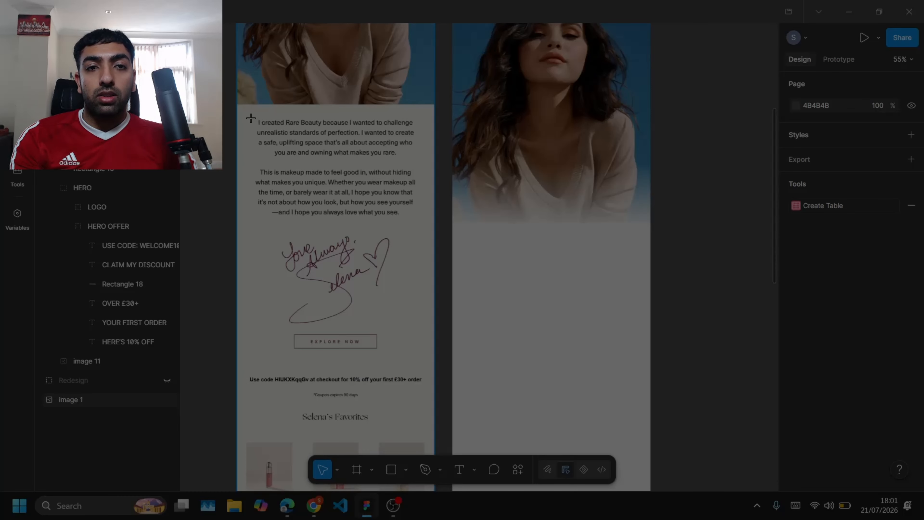
{"action": "left_click_drag", "start_coordinate": [250, 118], "coordinate": [427, 225]}
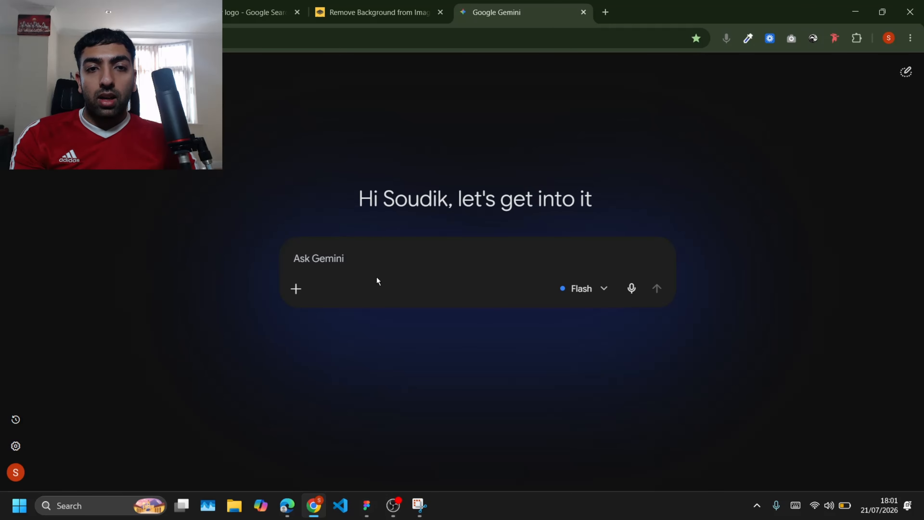
Step: Switch to Google Gemini, paste the screenshot once, and ask it to EXTRACT THE TEXT
{"action": "key", "text": "ctrl+v"}
{"action": "key", "text": "ctrl+v"}
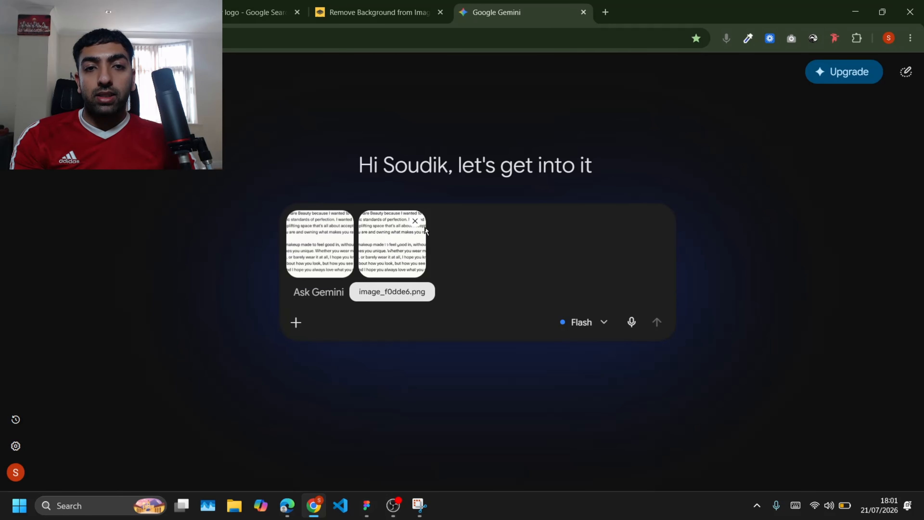
{"action": "left_click", "coordinate": [420, 227]}
{"action": "type", "text": "EXTRACT THE TEXT"}
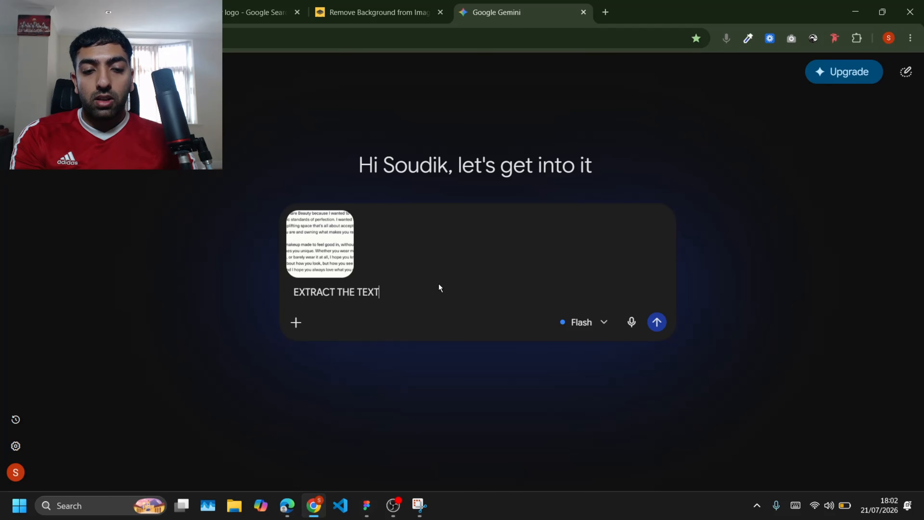
{"action": "key", "text": "Return"}
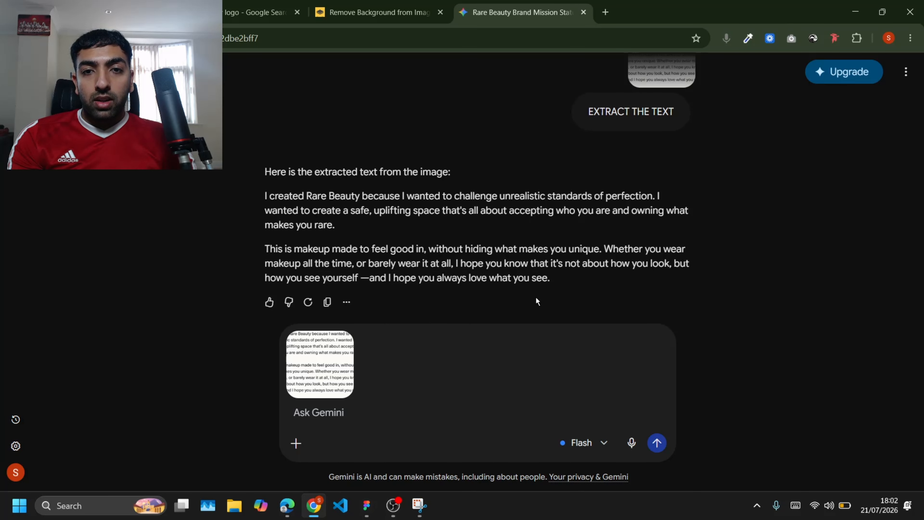
Step: Copy the extracted paragraphs from Gemini's reply and return to the Figma design
{"action": "left_click_drag", "start_coordinate": [560, 285], "coordinate": [254, 202]}
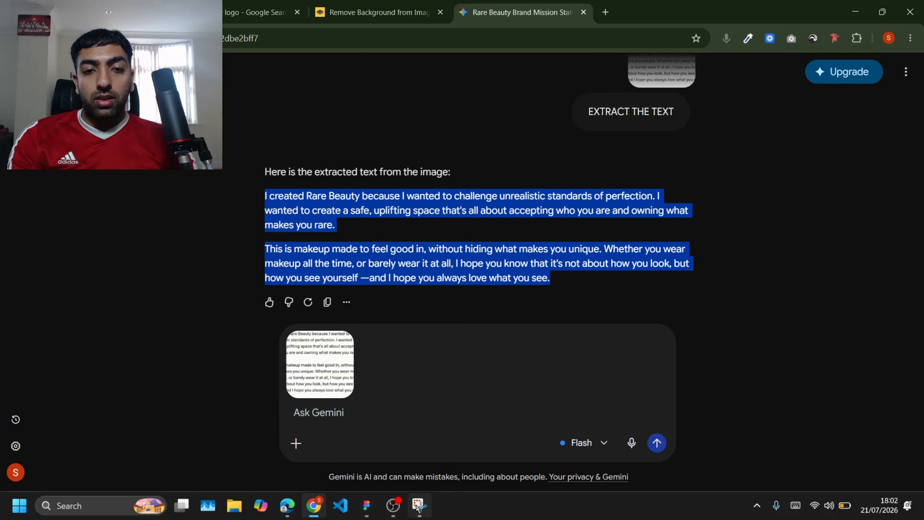
{"action": "left_click", "coordinate": [368, 509]}
{"action": "scroll", "coordinate": [480, 166], "scroll_direction": "up", "scroll_amount": 6}
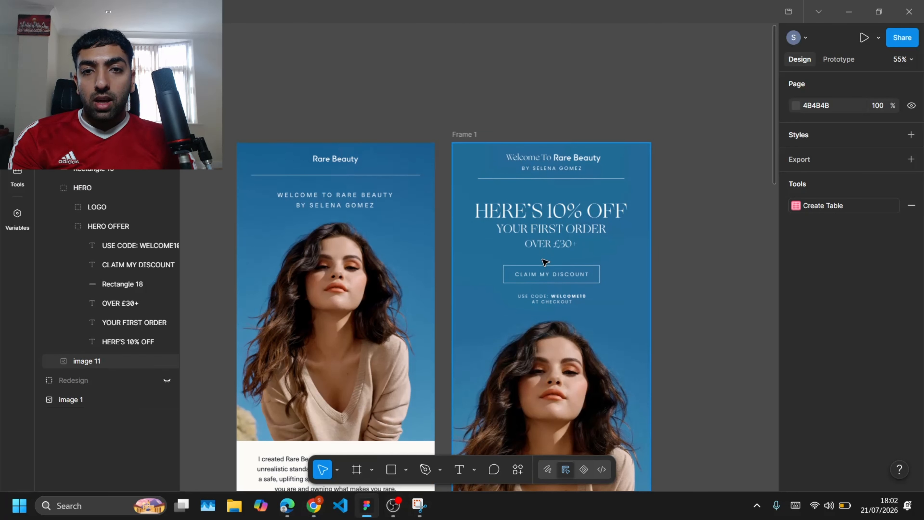
{"action": "scroll", "coordinate": [545, 262], "scroll_direction": "down", "scroll_amount": 6}
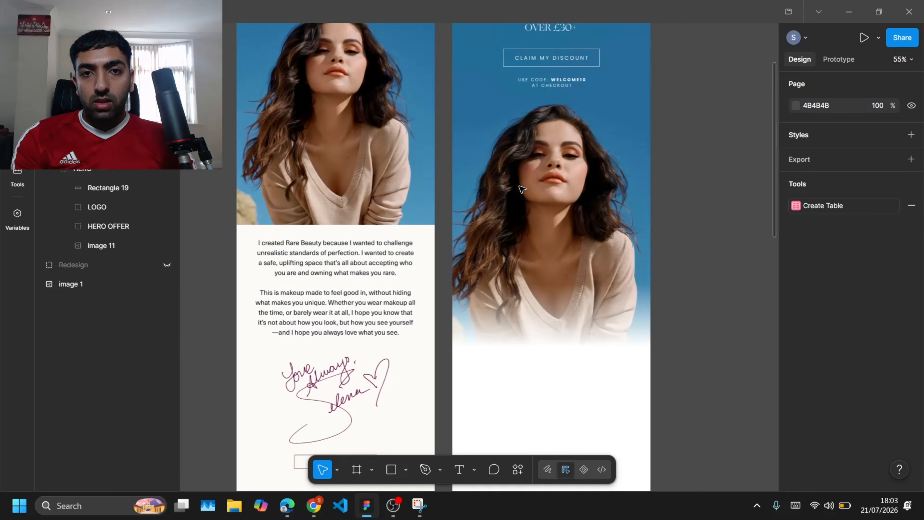
Step: Duplicate the USE CODE text below the gradient area and move the copy out of the HERO OFFER group
{"action": "scroll", "coordinate": [521, 189], "scroll_direction": "up", "scroll_amount": 1}
{"action": "left_click", "coordinate": [562, 126]}
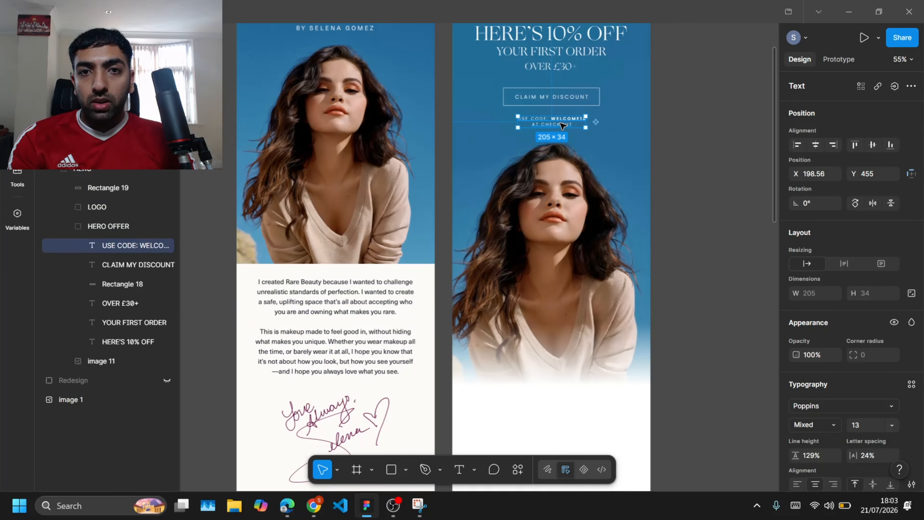
{"action": "left_click_drag", "start_coordinate": [562, 124], "coordinate": [557, 437]}
{"action": "scroll", "coordinate": [557, 438], "scroll_direction": "down", "scroll_amount": 4}
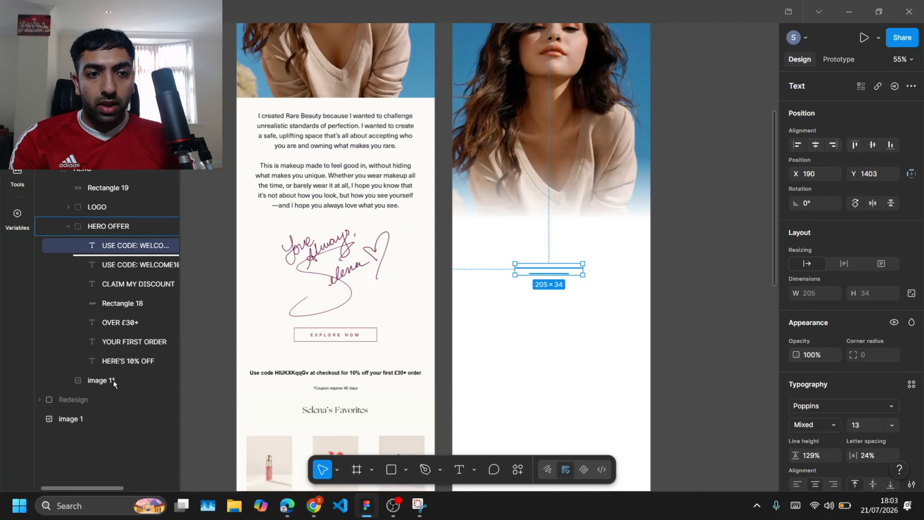
{"action": "left_click_drag", "start_coordinate": [116, 380], "coordinate": [116, 380]}
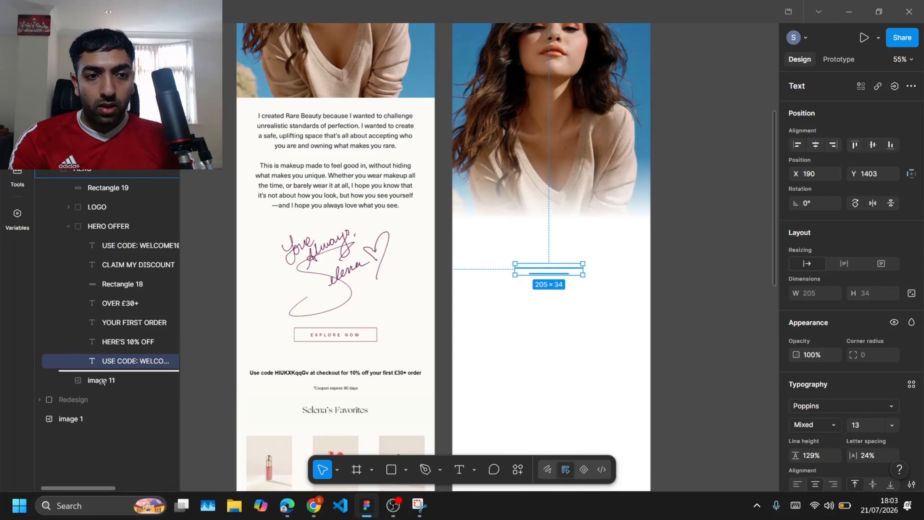
Step: Set the copied text's fill to black and replace its content with the extracted intro paragraphs
{"action": "scroll", "coordinate": [797, 400], "scroll_direction": "down", "scroll_amount": 4}
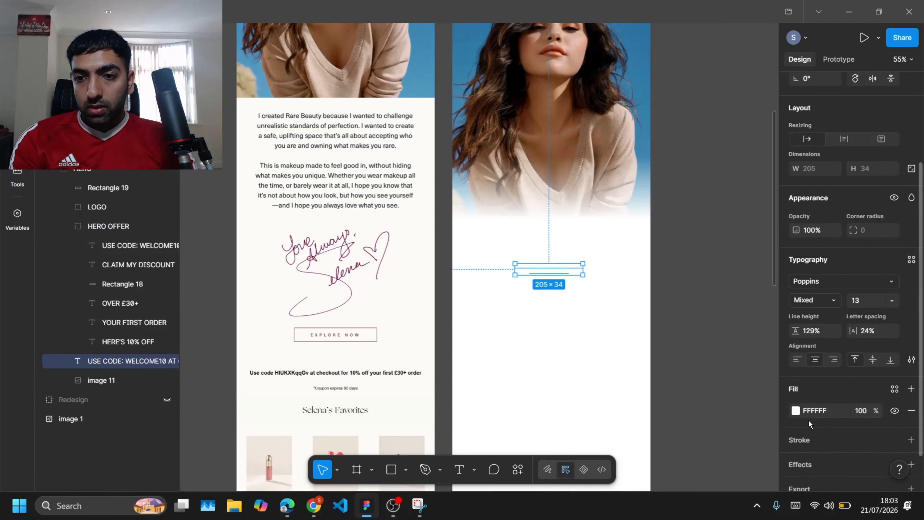
{"action": "left_click", "coordinate": [796, 410]}
{"action": "left_click", "coordinate": [705, 452]}
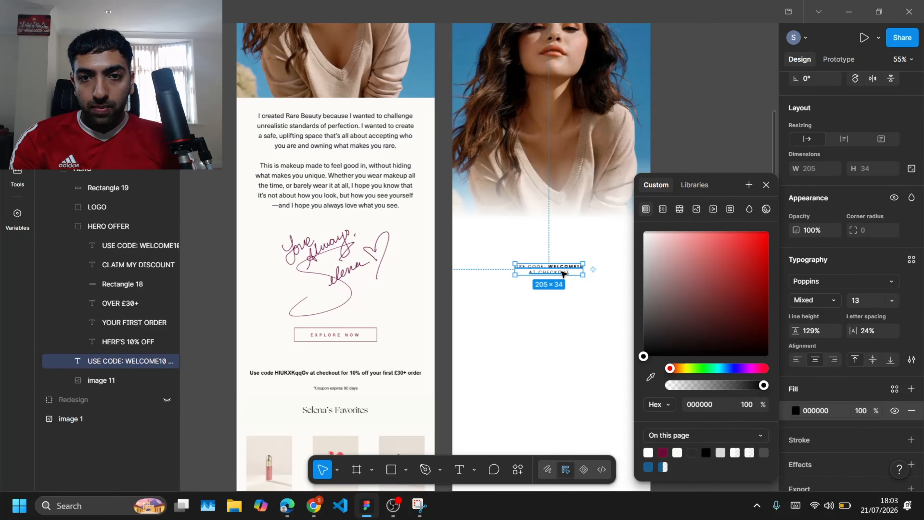
{"action": "triple_click", "coordinate": [562, 272]}
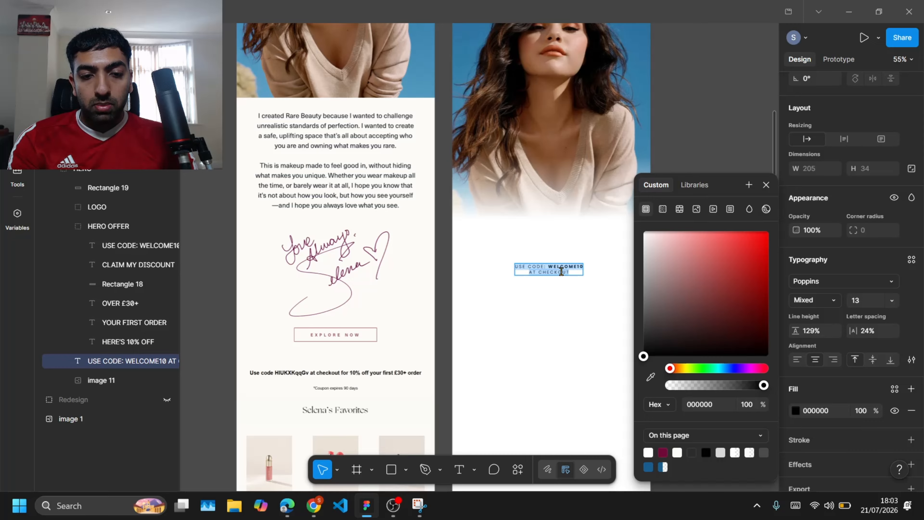
{"action": "key", "text": "Escape"}
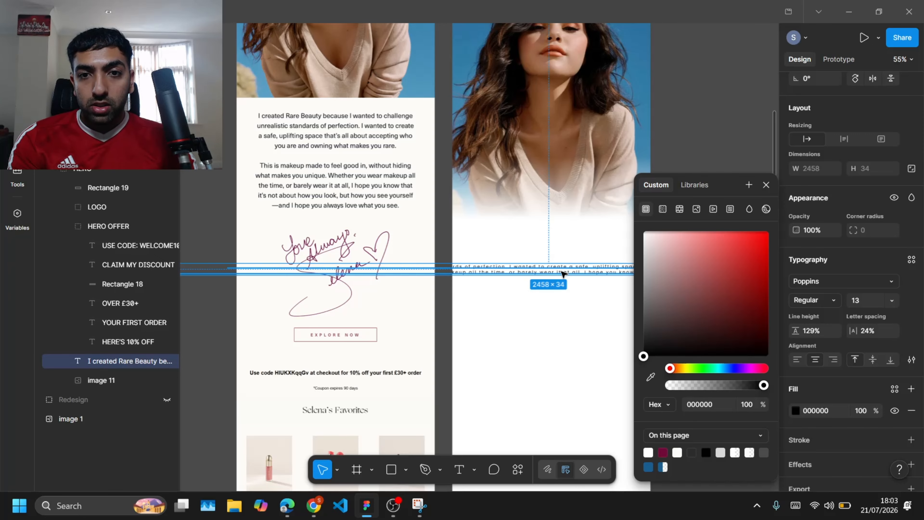
{"action": "left_click", "coordinate": [765, 185]}
Step: Resize the paragraph text box to 428 px wide so the text wraps within the frame
{"action": "scroll", "coordinate": [673, 280], "scroll_direction": "down", "scroll_amount": 5}
{"action": "scroll", "coordinate": [447, 274], "scroll_direction": "up", "scroll_amount": 4}
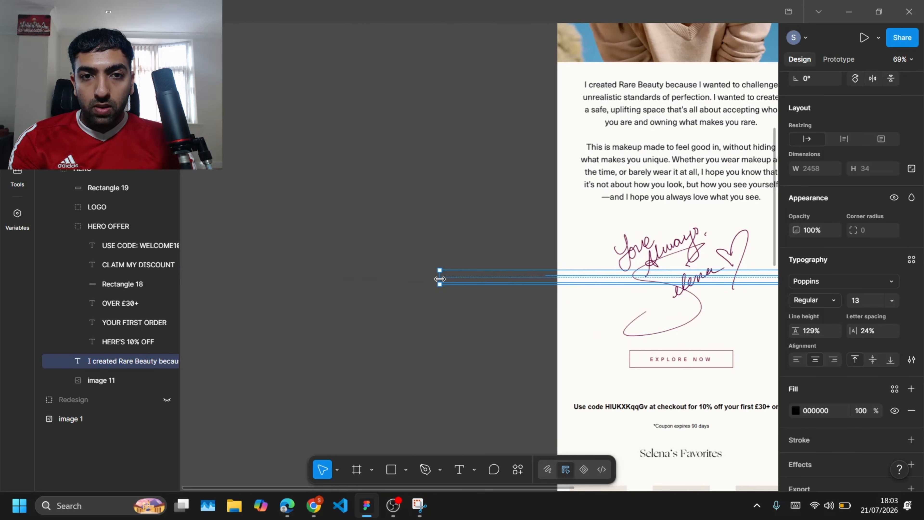
{"action": "scroll", "coordinate": [441, 278], "scroll_direction": "down", "scroll_amount": 3}
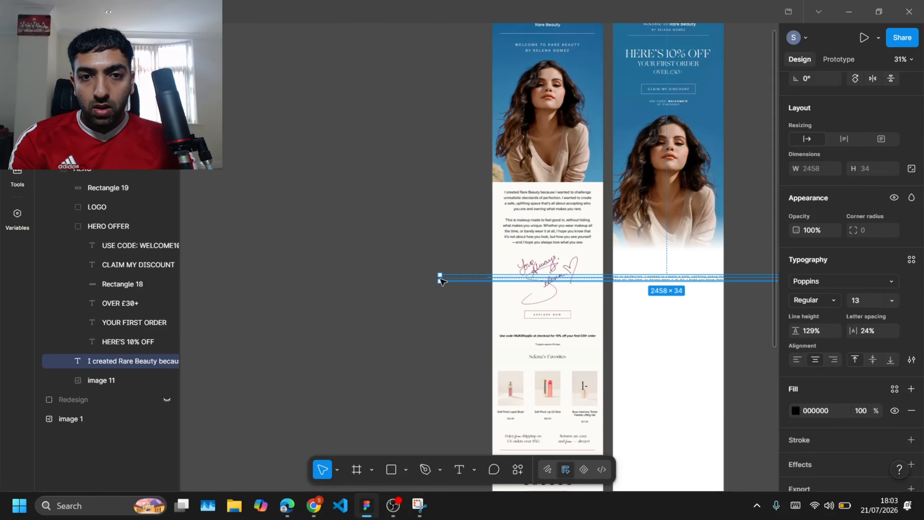
{"action": "key", "text": "Escape"}
{"action": "left_click", "coordinate": [674, 276]}
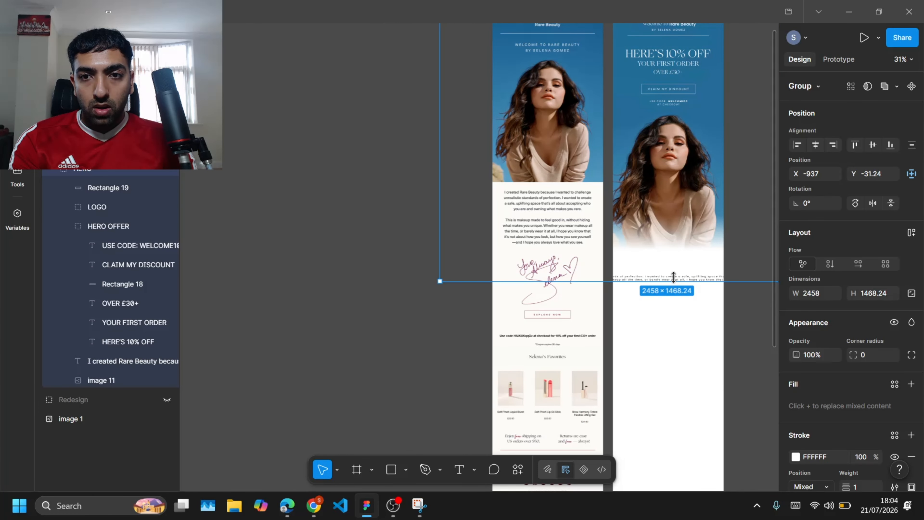
{"action": "double_click", "coordinate": [673, 277]}
{"action": "left_click_drag", "start_coordinate": [439, 278], "coordinate": [628, 293]}
{"action": "scroll", "coordinate": [630, 299], "scroll_direction": "up", "scroll_amount": 3}
{"action": "key", "text": "shift+2"}
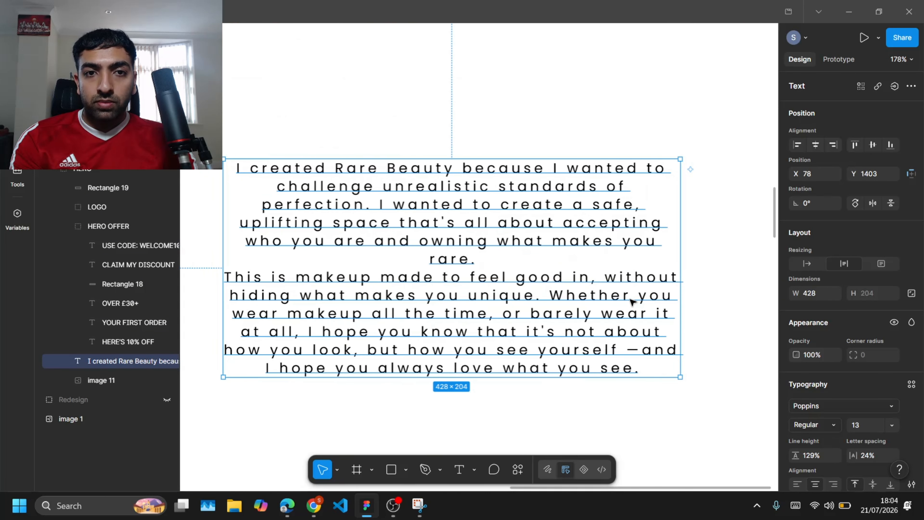
Step: Set the paragraph's letter spacing to 0%
{"action": "scroll", "coordinate": [631, 301], "scroll_direction": "down", "scroll_amount": 5}
{"action": "scroll", "coordinate": [629, 304], "scroll_direction": "up", "scroll_amount": 4}
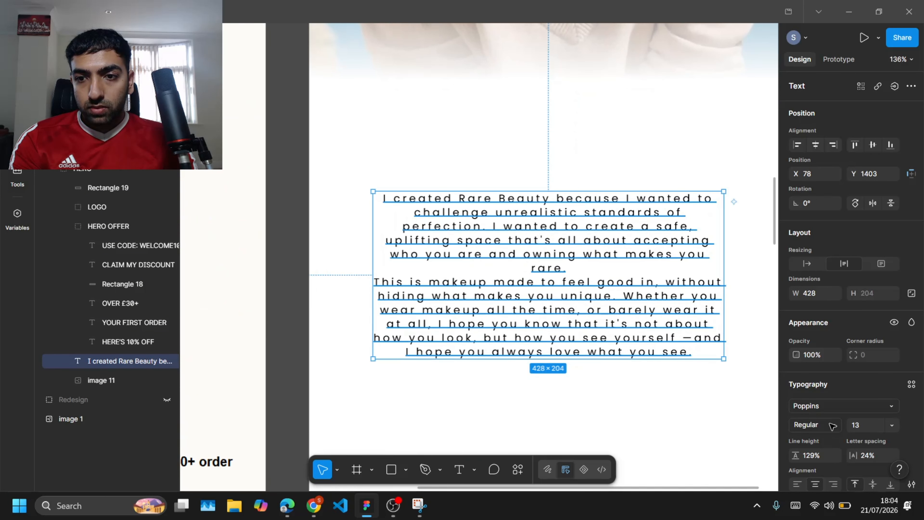
{"action": "scroll", "coordinate": [827, 428], "scroll_direction": "down", "scroll_amount": 2}
{"action": "scroll", "coordinate": [826, 428], "scroll_direction": "down", "scroll_amount": 1}
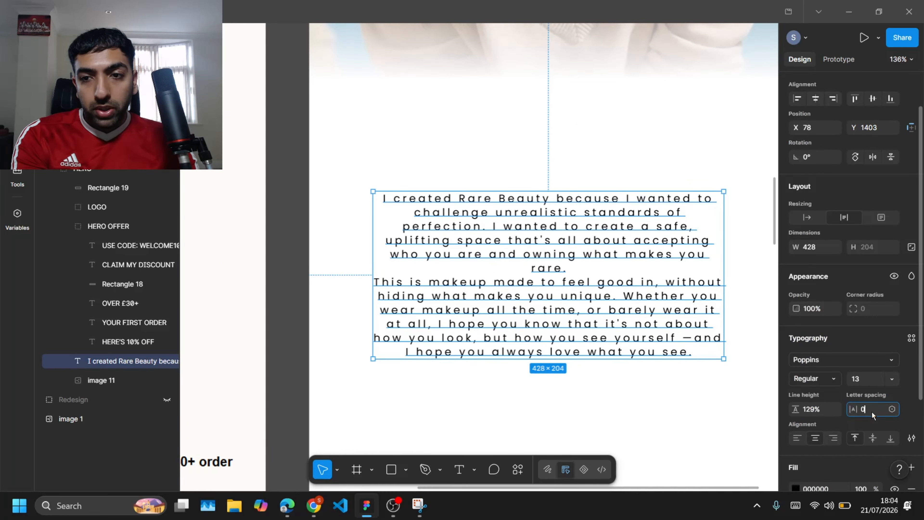
{"action": "key", "text": "Return"}
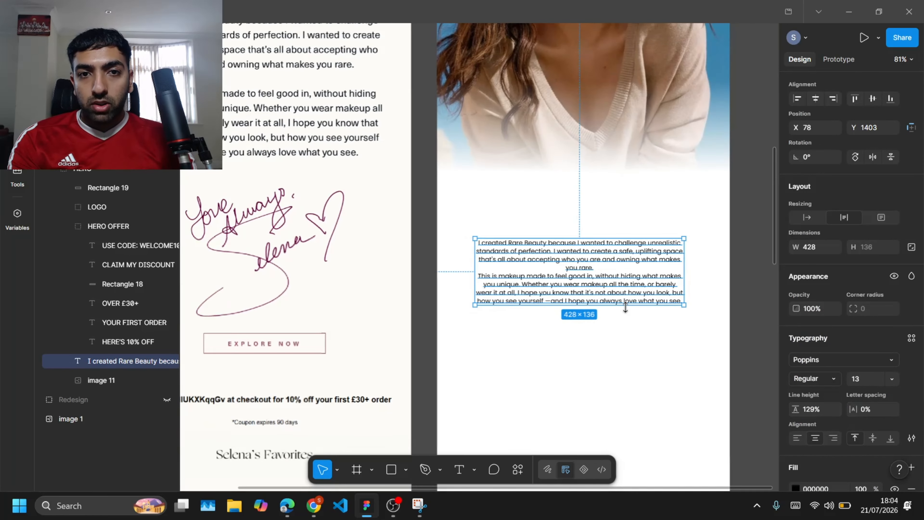
Step: Narrow the paragraph text box to 420 px wide and set its font size to 20
{"action": "scroll", "coordinate": [684, 285], "scroll_direction": "down", "scroll_amount": 3}
{"action": "left_click_drag", "start_coordinate": [689, 281], "coordinate": [682, 279]}
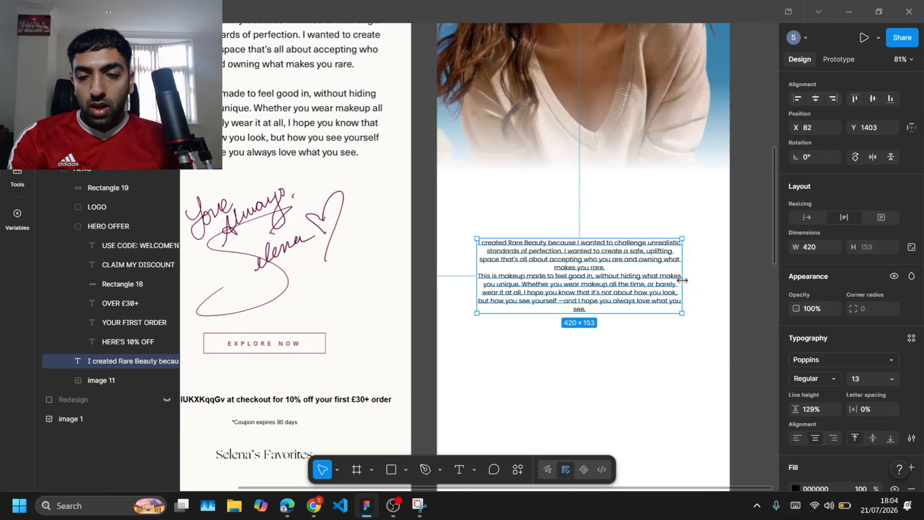
{"action": "left_click", "coordinate": [897, 379]}
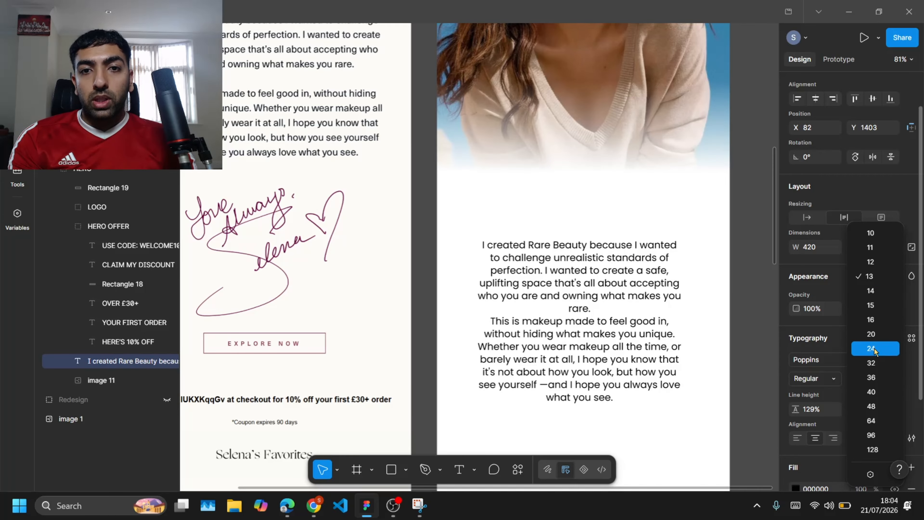
{"action": "left_click", "coordinate": [875, 334]}
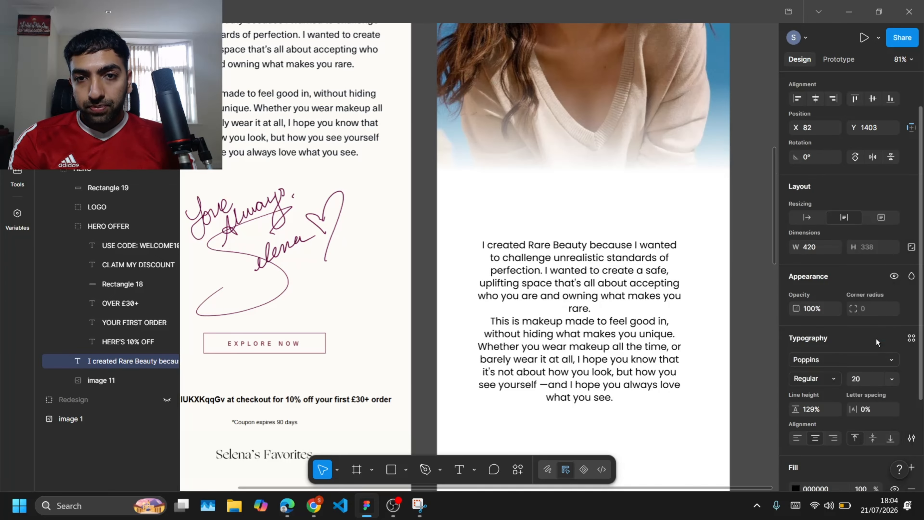
Step: Insert a blank line between the two intro paragraphs
{"action": "scroll", "coordinate": [639, 299], "scroll_direction": "up", "scroll_amount": 3}
{"action": "scroll", "coordinate": [639, 299], "scroll_direction": "up", "scroll_amount": 2}
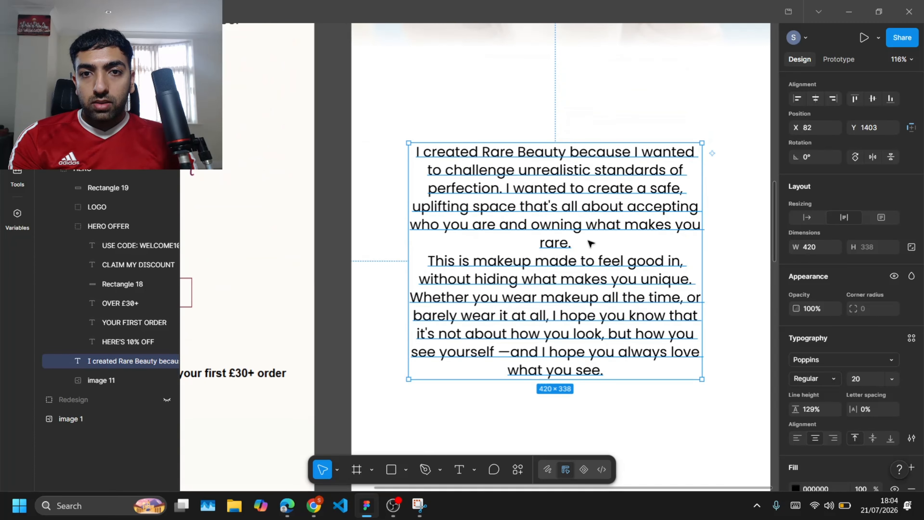
{"action": "double_click", "coordinate": [575, 244]}
{"action": "key", "text": "Return"}
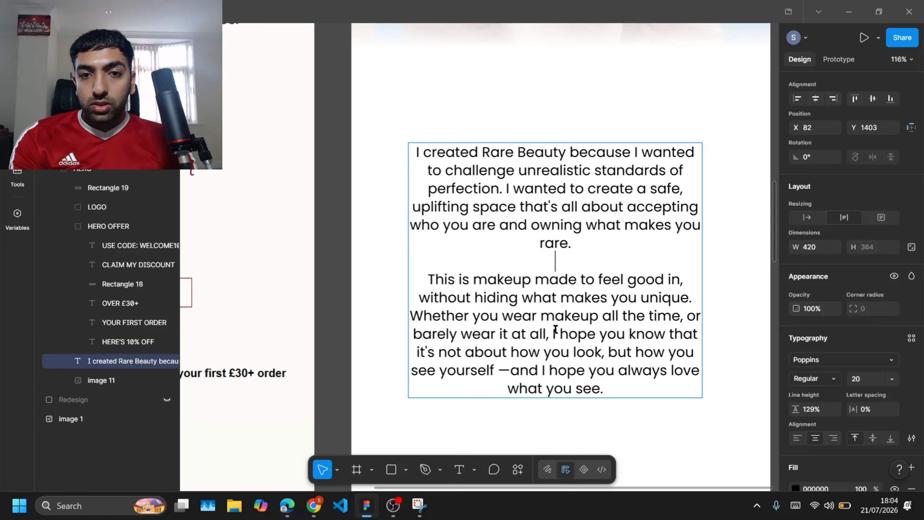
{"action": "left_click", "coordinate": [345, 248]}
Step: Widen the paragraph text box to 458 px and centre it horizontally in the frame
{"action": "scroll", "coordinate": [345, 247], "scroll_direction": "down", "scroll_amount": 7}
{"action": "left_click", "coordinate": [344, 248]}
{"action": "left_click_drag", "start_coordinate": [512, 246], "coordinate": [623, 212]}
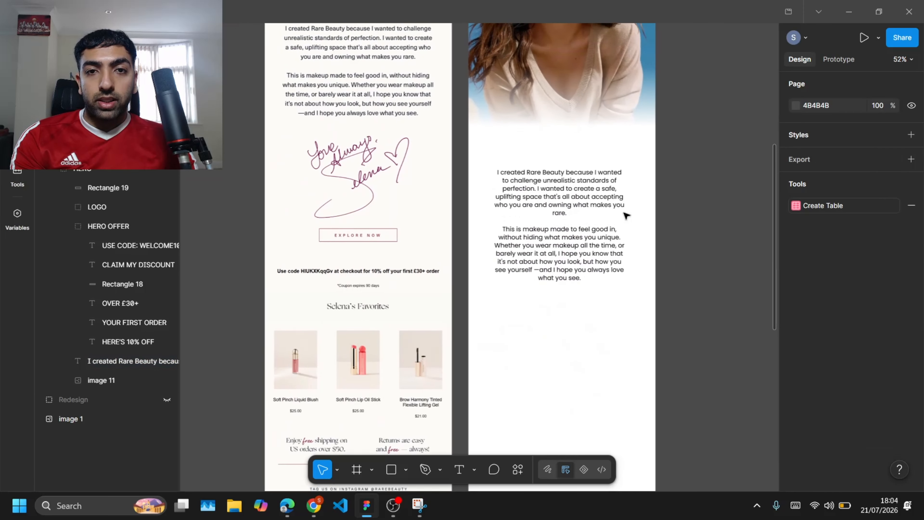
{"action": "scroll", "coordinate": [624, 213], "scroll_direction": "up", "scroll_amount": 3}
{"action": "left_click", "coordinate": [552, 296]}
{"action": "scroll", "coordinate": [579, 213], "scroll_direction": "down", "scroll_amount": 1}
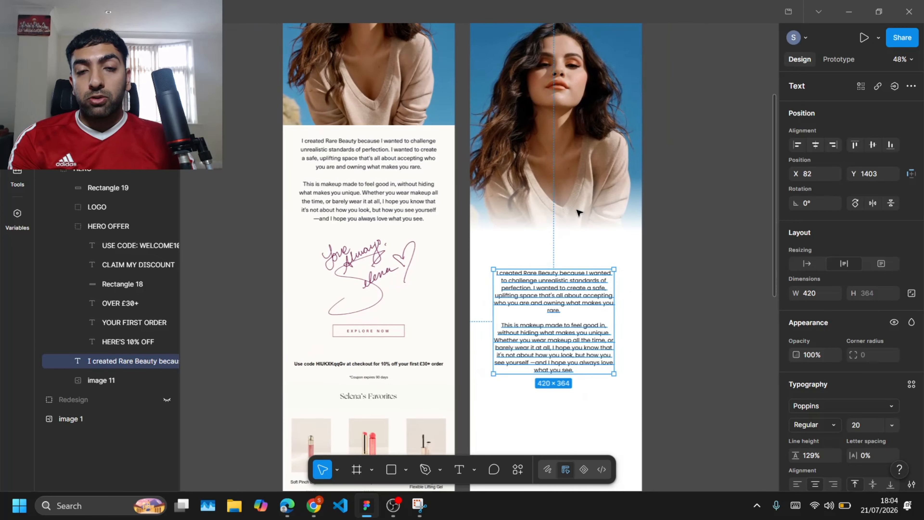
{"action": "scroll", "coordinate": [580, 212], "scroll_direction": "down", "scroll_amount": 1}
{"action": "scroll", "coordinate": [579, 235], "scroll_direction": "up", "scroll_amount": 3}
{"action": "left_click_drag", "start_coordinate": [633, 279], "coordinate": [642, 279]}
{"action": "key", "text": "alt+h"}
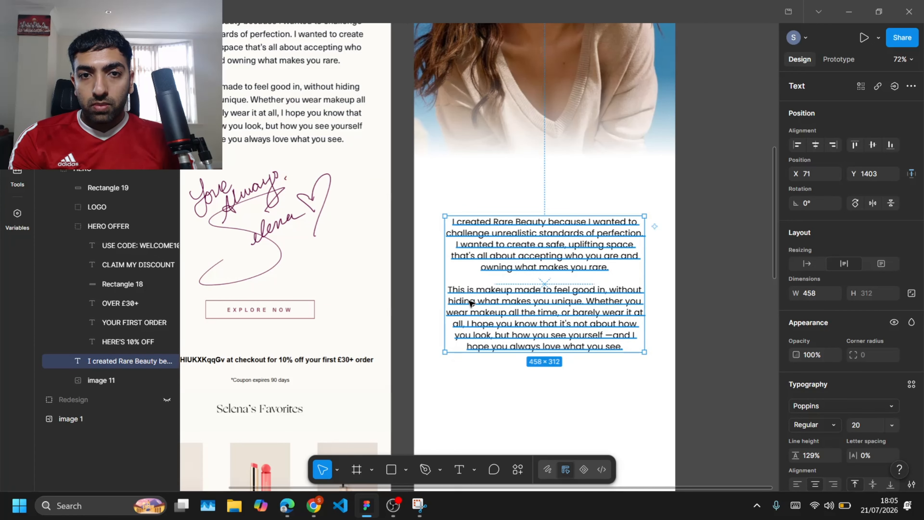
Step: Increase the paragraph's line height to 174% and nudge it up 30 px
{"action": "scroll", "coordinate": [851, 341], "scroll_direction": "down", "scroll_amount": 1}
{"action": "left_click_drag", "start_coordinate": [795, 417], "coordinate": [852, 423]}
{"action": "key", "text": "shift+Up"}
{"action": "key", "text": "shift+Up"}
{"action": "key", "text": "shift+Up"}
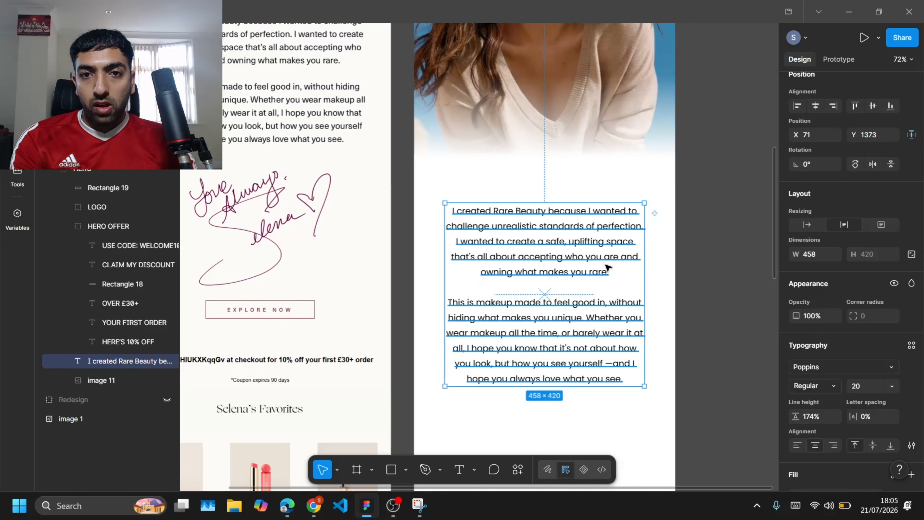
Step: Duplicate the paragraph above itself and replace the copy's text with FROM SELENA as a heading
{"action": "left_click_drag", "start_coordinate": [586, 250], "coordinate": [583, 190]}
{"action": "triple_click", "coordinate": [583, 190]}
{"action": "type", "text": "FROM"}
{"action": "key", "text": "ctrl+a"}
{"action": "type", "text": "FROM S"}
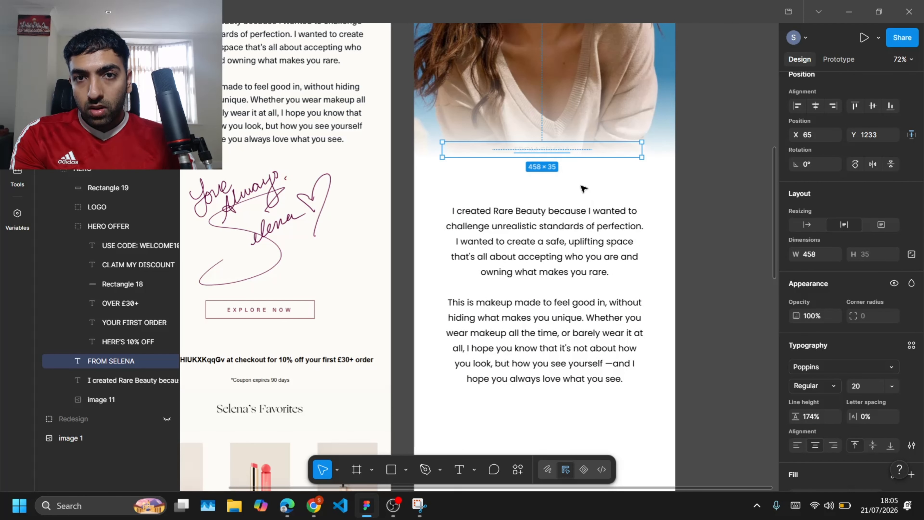
Step: Group the heading with the paragraph and move the group out of the HERO OFFER group in the layers
{"action": "scroll", "coordinate": [796, 368], "scroll_direction": "down", "scroll_amount": 3}
{"action": "left_click", "coordinate": [795, 370]}
{"action": "left_click", "coordinate": [459, 311], "text": "shift"}
{"action": "key", "text": "ctrl+g"}
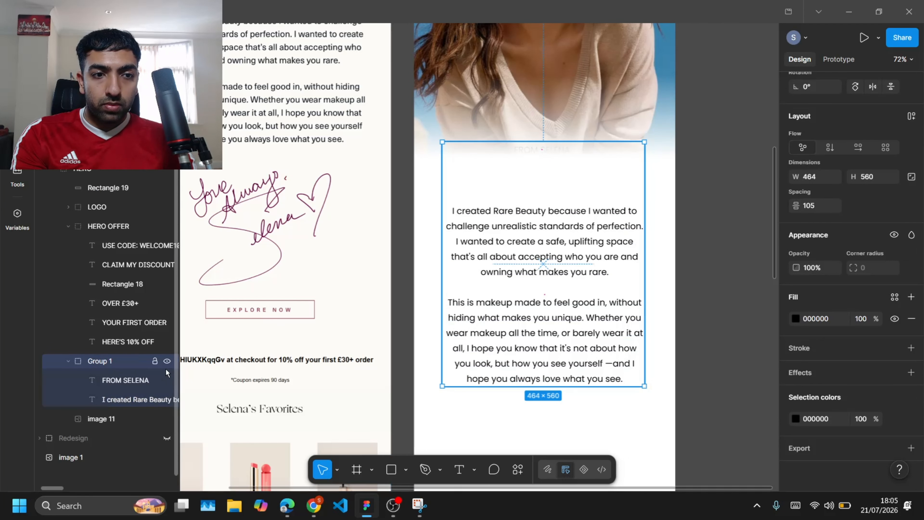
{"action": "left_click_drag", "start_coordinate": [124, 365], "coordinate": [103, 389]}
{"action": "left_click", "coordinate": [68, 226]}
{"action": "left_click", "coordinate": [53, 169]}
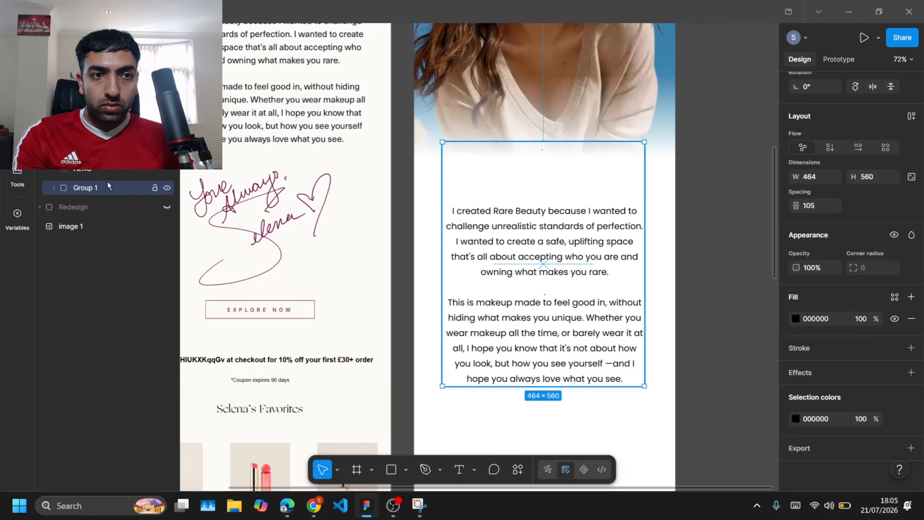
{"action": "left_click_drag", "start_coordinate": [108, 185], "coordinate": [107, 161]}
Step: Restyle the heading as From Selena in the Ogg font at a larger size
{"action": "double_click", "coordinate": [561, 160]}
{"action": "left_click_drag", "start_coordinate": [561, 151], "coordinate": [545, 198]}
{"action": "double_click", "coordinate": [561, 160]}
{"action": "left_click", "coordinate": [816, 291]}
{"action": "left_click", "coordinate": [683, 293]}
{"action": "left_click", "coordinate": [534, 161]}
{"action": "double_click", "coordinate": [542, 195]}
{"action": "key", "text": "BackSpace"}
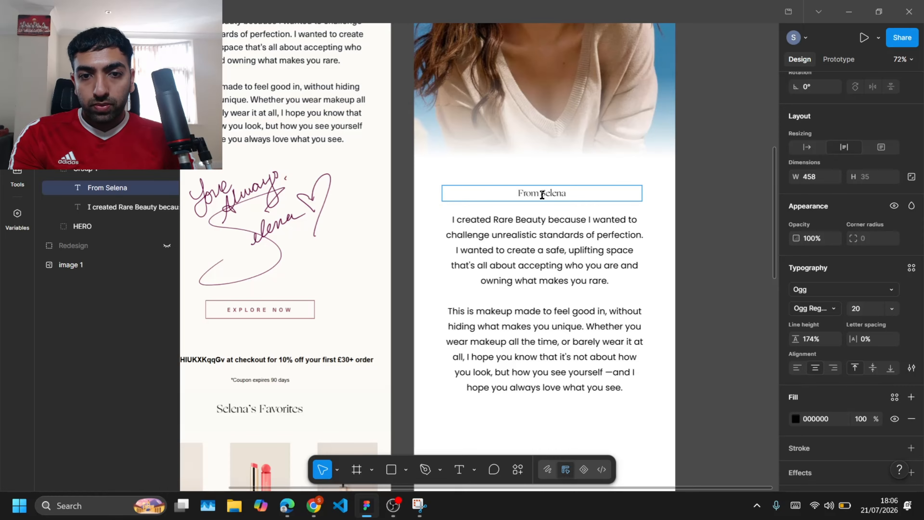
{"action": "left_click", "coordinate": [891, 309]}
{"action": "left_click", "coordinate": [880, 354]}
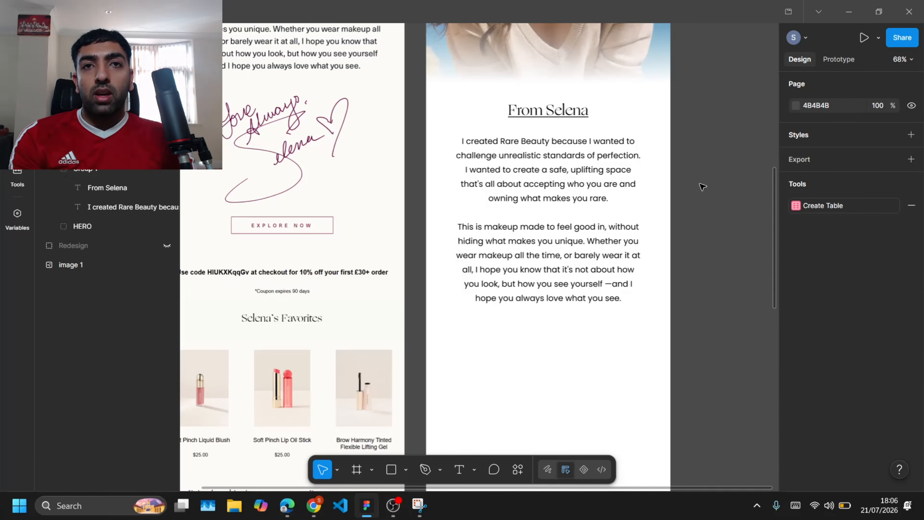
Step: Compare the redesigned intro section with the original email's layout and signature
{"action": "scroll", "coordinate": [703, 187], "scroll_direction": "up", "scroll_amount": 3}
{"action": "scroll", "coordinate": [703, 187], "scroll_direction": "down", "scroll_amount": 1}
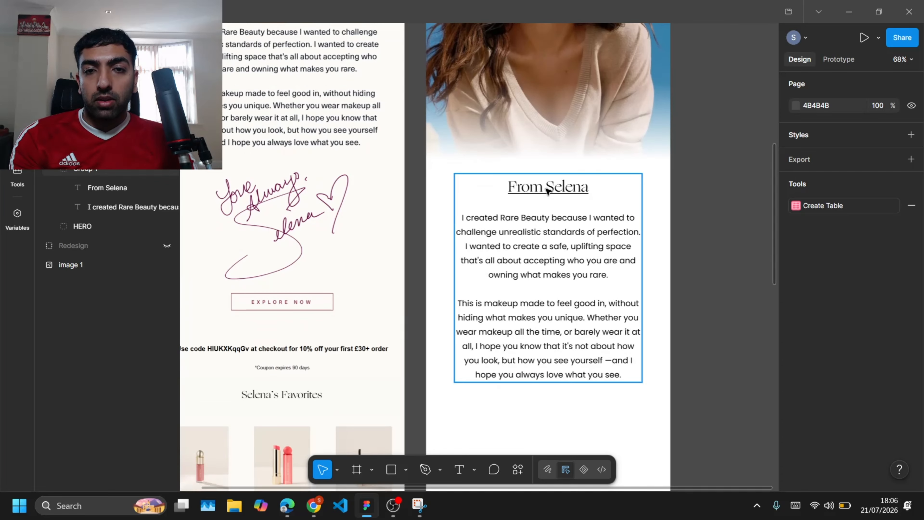
{"action": "scroll", "coordinate": [521, 195], "scroll_direction": "up", "scroll_amount": 3}
{"action": "scroll", "coordinate": [521, 195], "scroll_direction": "down", "scroll_amount": 5}
{"action": "left_click", "coordinate": [557, 224]}
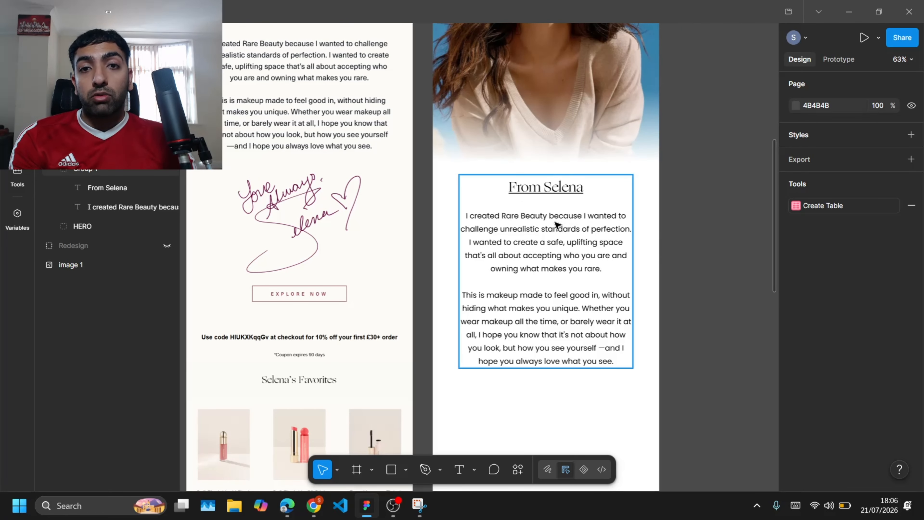
{"action": "scroll", "coordinate": [557, 224], "scroll_direction": "up", "scroll_amount": 5}
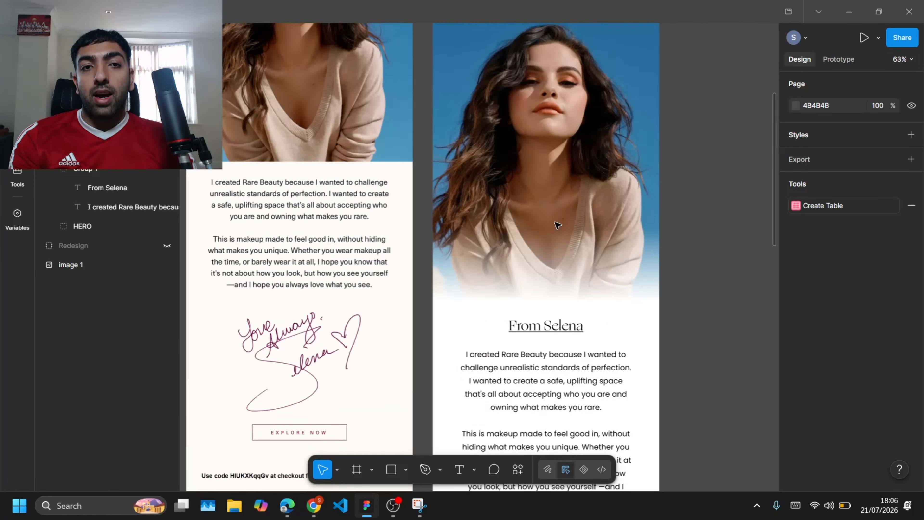
{"action": "scroll", "coordinate": [557, 225], "scroll_direction": "left", "scroll_amount": 4}
{"action": "scroll", "coordinate": [453, 285], "scroll_direction": "down", "scroll_amount": 8}
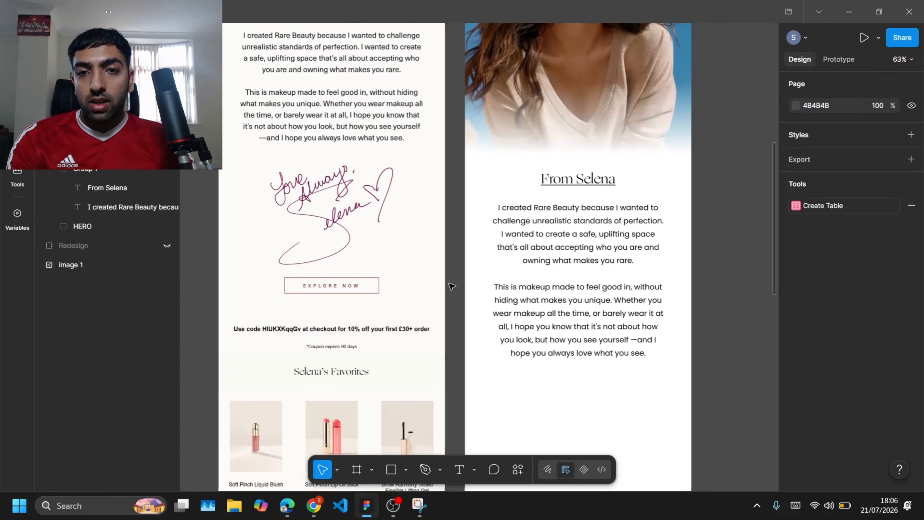
{"action": "scroll", "coordinate": [451, 286], "scroll_direction": "right", "scroll_amount": 4}
{"action": "scroll", "coordinate": [450, 285], "scroll_direction": "left", "scroll_amount": 1}
{"action": "scroll", "coordinate": [346, 79], "scroll_direction": "up", "scroll_amount": 2}
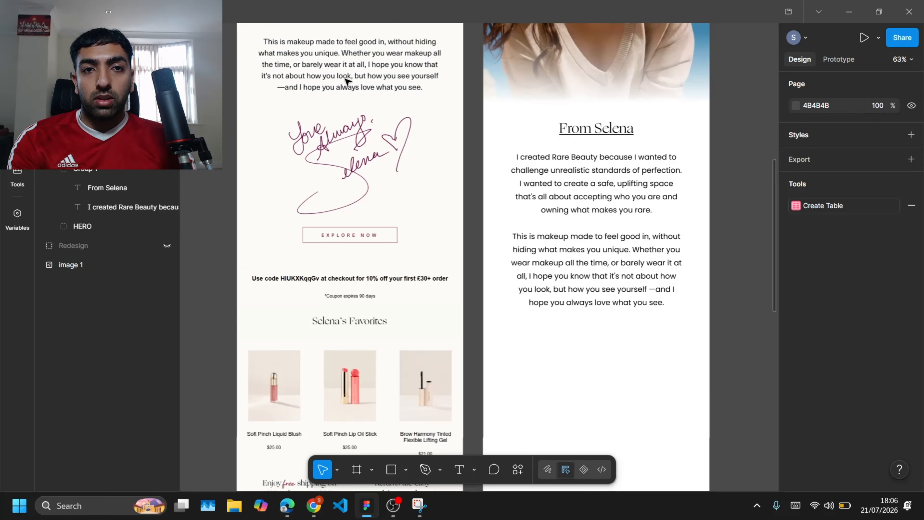
{"action": "scroll", "coordinate": [345, 79], "scroll_direction": "up", "scroll_amount": 5}
{"action": "scroll", "coordinate": [345, 80], "scroll_direction": "left", "scroll_amount": 4}
{"action": "scroll", "coordinate": [346, 79], "scroll_direction": "up", "scroll_amount": 3}
{"action": "scroll", "coordinate": [346, 79], "scroll_direction": "right", "scroll_amount": 2}
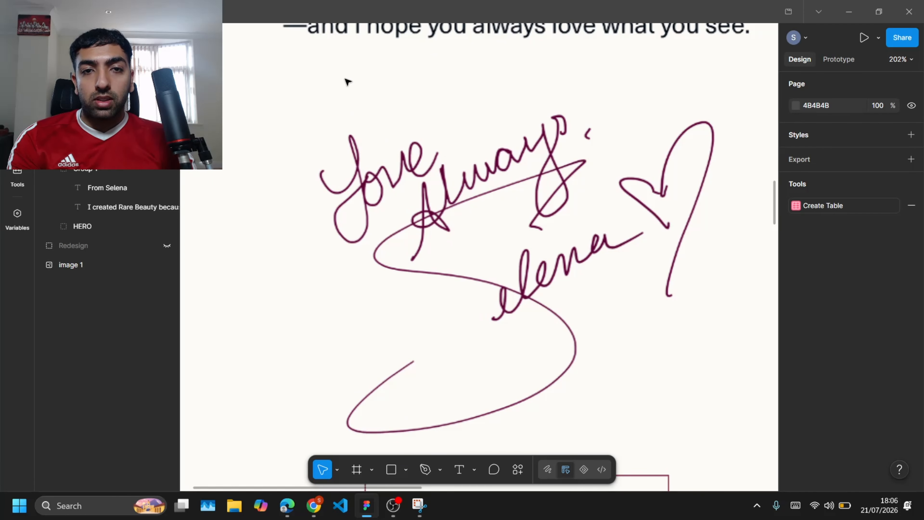
{"action": "scroll", "coordinate": [346, 80], "scroll_direction": "down", "scroll_amount": 3}
Step: Switch to Snipping Tool, capture the Love Always Selena signature from the original email and copy it
{"action": "key", "text": "super"}
{"action": "type", "text": "sn"}
{"action": "key", "text": "Return"}
{"action": "mouse_move", "coordinate": [309, 85]}
{"action": "left_mouse_down"}
{"action": "mouse_move", "coordinate": [664, 346]}
{"action": "mouse_move", "coordinate": [610, 344]}
{"action": "left_mouse_up"}
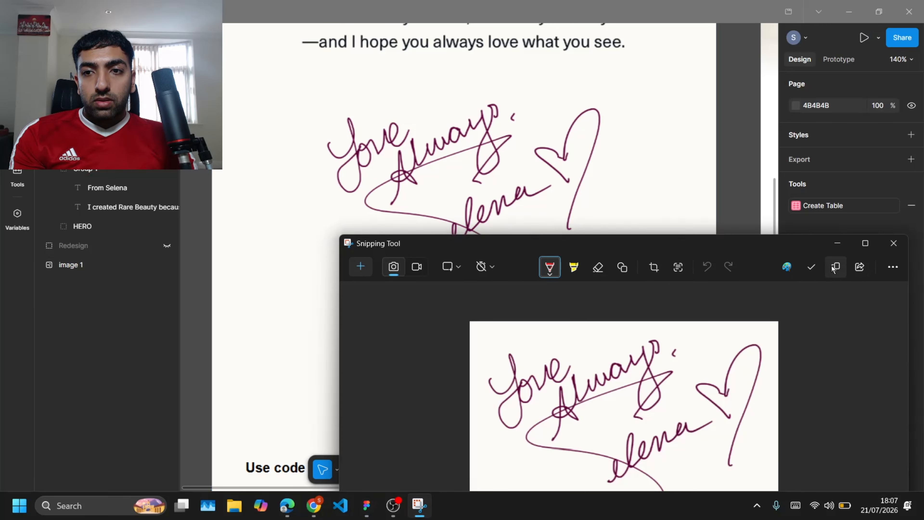
{"action": "left_click", "coordinate": [837, 243]}
Step: Paste the signature image below the paragraph, centre it and resize it to about 253 × 209 px
{"action": "scroll", "coordinate": [567, 256], "scroll_direction": "down", "scroll_amount": 3}
{"action": "scroll", "coordinate": [567, 256], "scroll_direction": "right", "scroll_amount": 4}
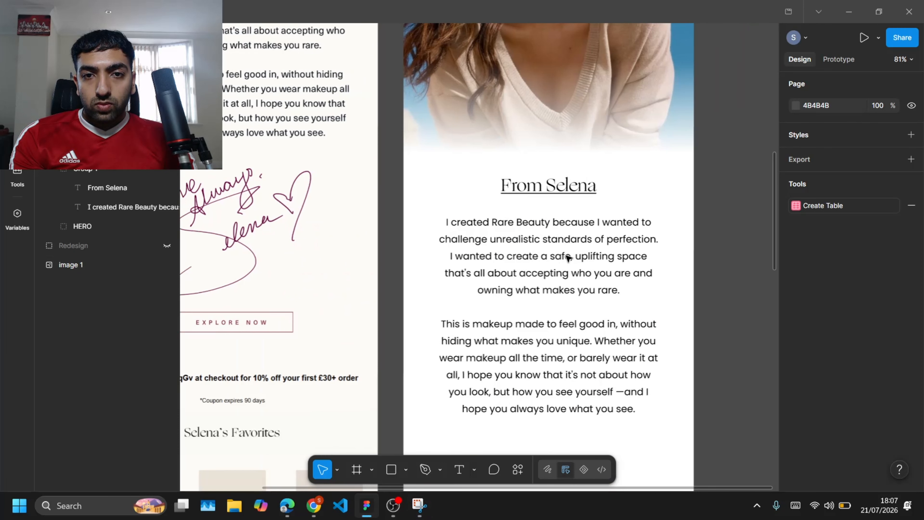
{"action": "scroll", "coordinate": [567, 256], "scroll_direction": "down", "scroll_amount": 3}
{"action": "key", "text": "ctrl+v"}
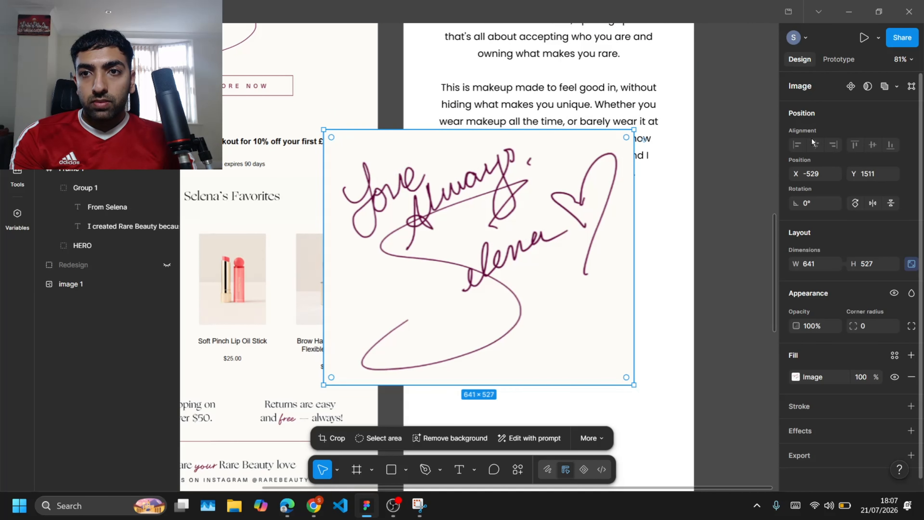
{"action": "left_click_drag", "start_coordinate": [103, 189], "coordinate": [102, 190]}
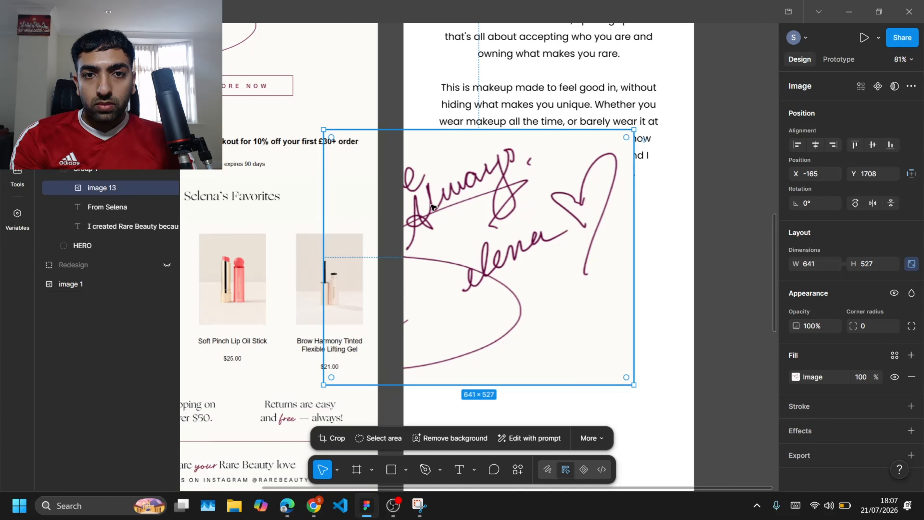
{"action": "left_click", "coordinate": [816, 145]}
{"action": "left_click_drag", "start_coordinate": [647, 386], "coordinate": [552, 307]}
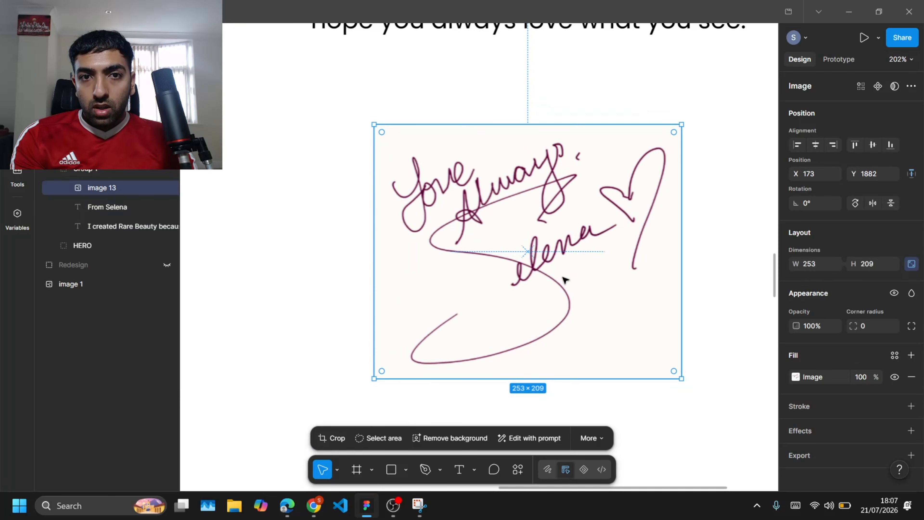
Step: Set the redesign frame's fill to FDFBF8 by sampling the original email's background colour
{"action": "scroll", "coordinate": [565, 281], "scroll_direction": "up", "scroll_amount": 2}
{"action": "scroll", "coordinate": [536, 231], "scroll_direction": "down", "scroll_amount": 5}
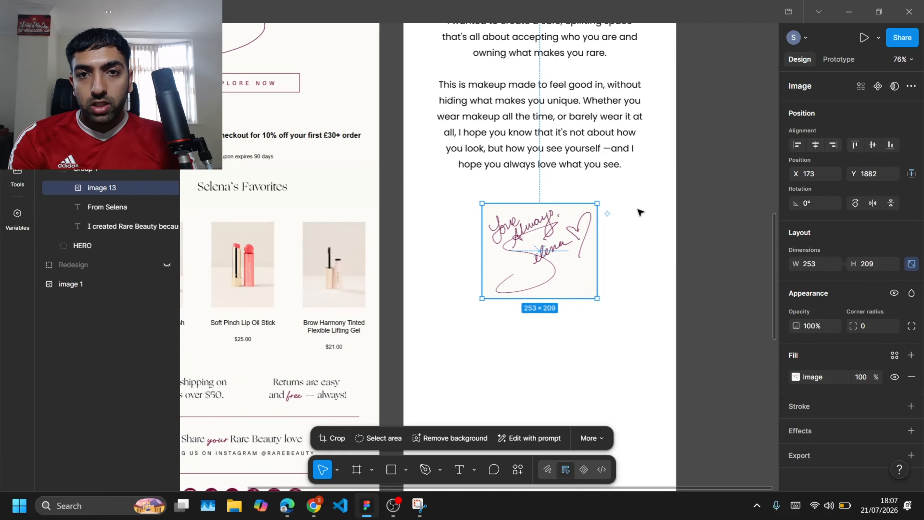
{"action": "left_click", "coordinate": [709, 315]}
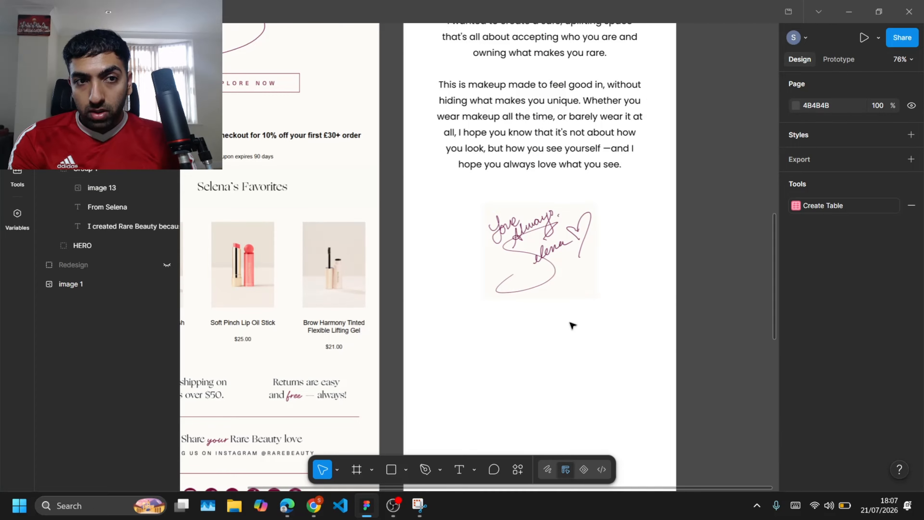
{"action": "left_click", "coordinate": [87, 170]}
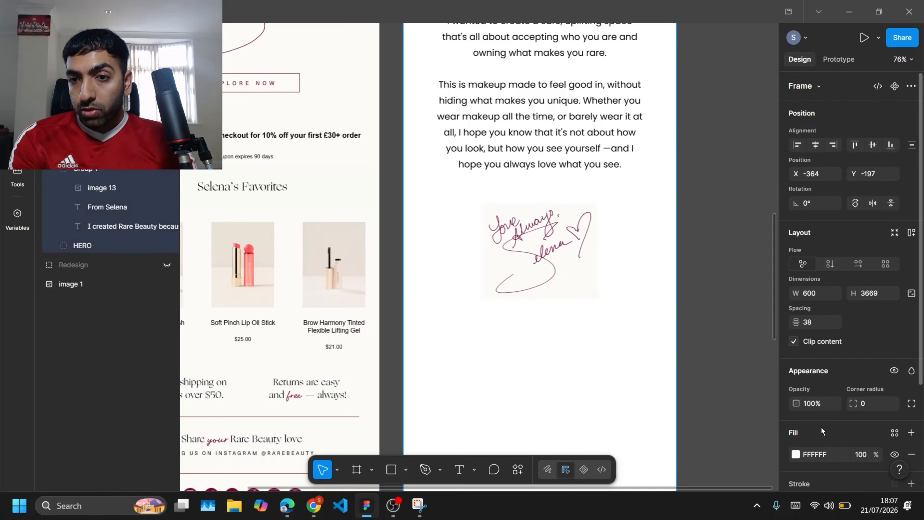
{"action": "scroll", "coordinate": [806, 292], "scroll_direction": "down", "scroll_amount": 3}
{"action": "left_click", "coordinate": [796, 323]}
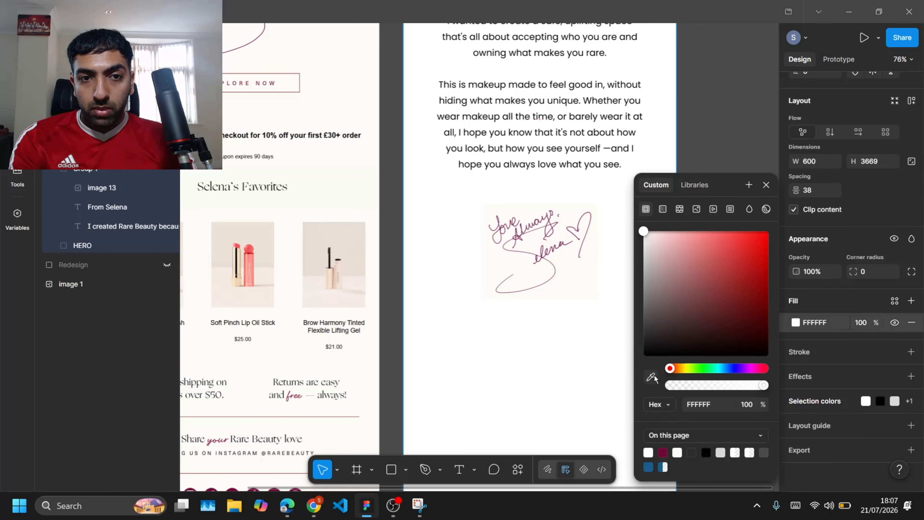
{"action": "left_click", "coordinate": [358, 79]}
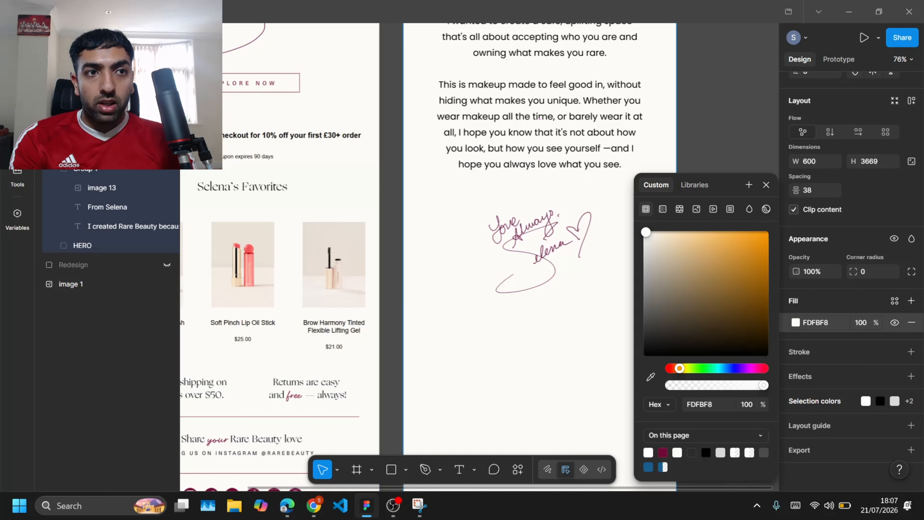
{"action": "left_click", "coordinate": [706, 106]}
Step: Move the signature image up closer to the paragraph
{"action": "scroll", "coordinate": [540, 294], "scroll_direction": "up", "scroll_amount": 3}
{"action": "scroll", "coordinate": [540, 294], "scroll_direction": "down", "scroll_amount": 2}
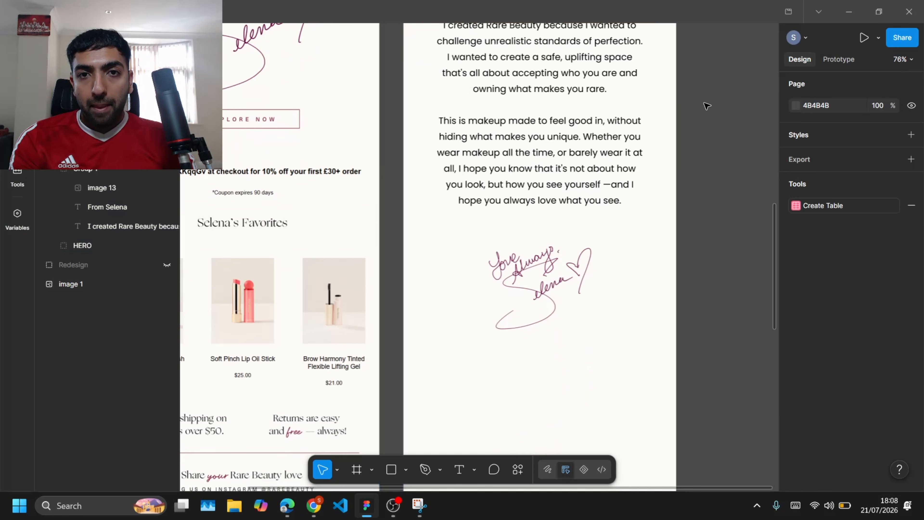
{"action": "left_click", "coordinate": [540, 294]}
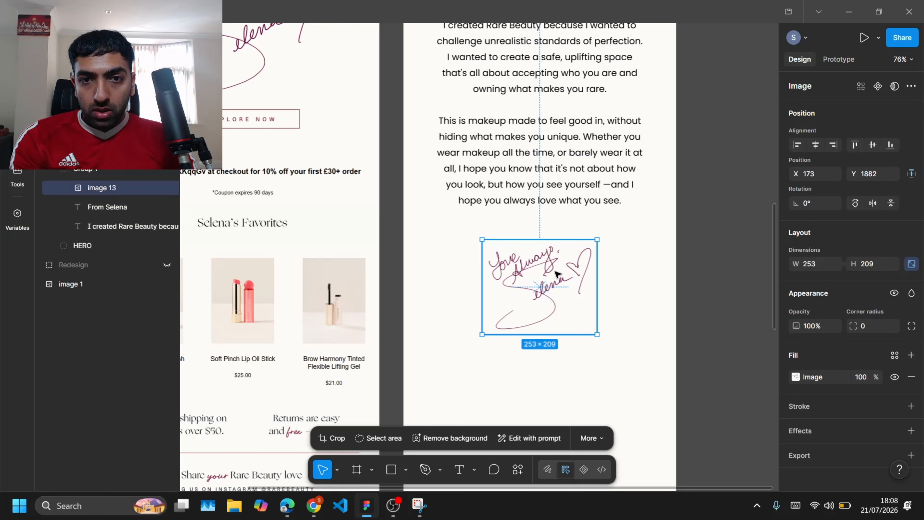
{"action": "left_click_drag", "start_coordinate": [555, 274], "coordinate": [556, 253]}
{"action": "left_click", "coordinate": [736, 237]}
{"action": "scroll", "coordinate": [736, 239], "scroll_direction": "up", "scroll_amount": 2}
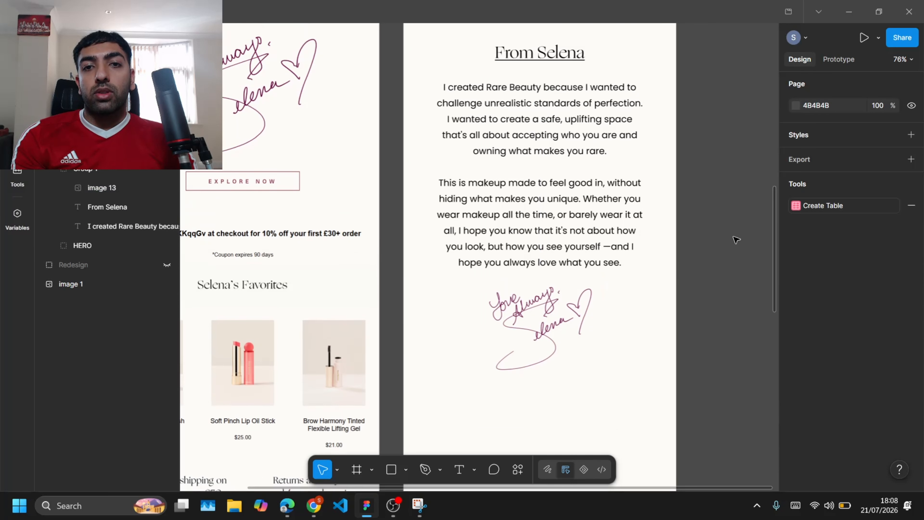
Step: Place a copy of the hero's CLAIM MY DISCOUNT button below the signature in the redesign
{"action": "scroll", "coordinate": [736, 240], "scroll_direction": "down", "scroll_amount": 3}
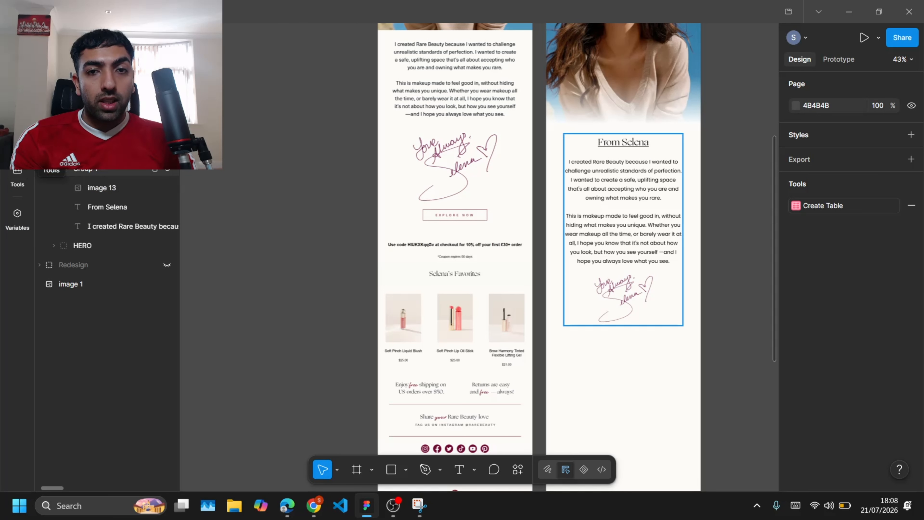
{"action": "scroll", "coordinate": [517, 75], "scroll_direction": "up", "scroll_amount": 4}
{"action": "scroll", "coordinate": [517, 74], "scroll_direction": "right", "scroll_amount": 4}
{"action": "left_click", "coordinate": [508, 35]}
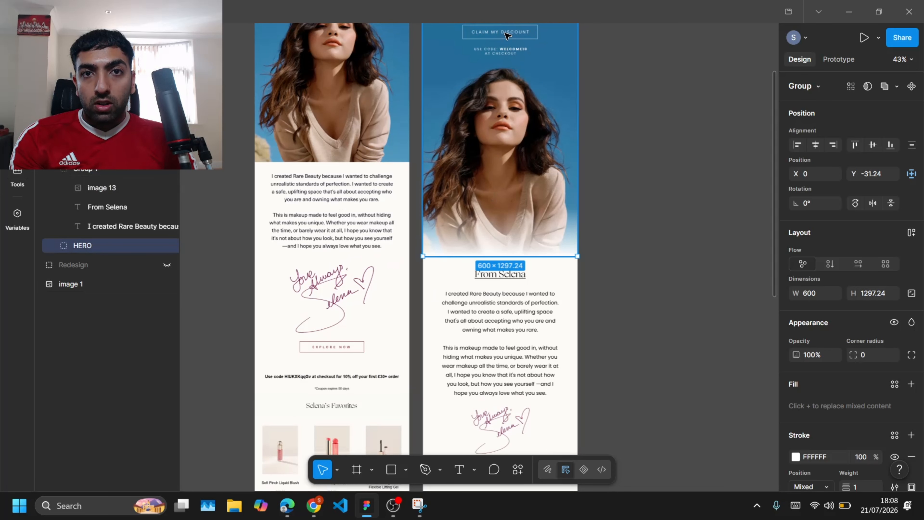
{"action": "double_click", "coordinate": [508, 35]}
{"action": "double_click", "coordinate": [508, 35]}
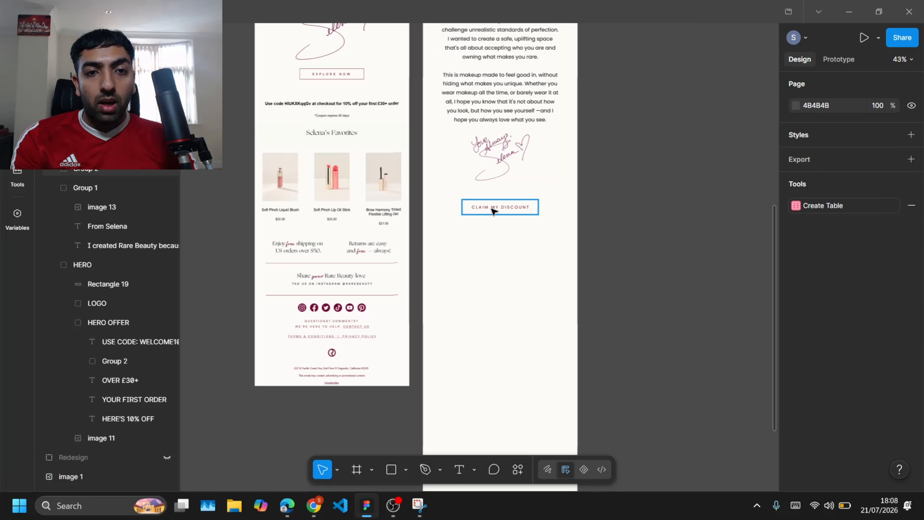
{"action": "scroll", "coordinate": [496, 211], "scroll_direction": "up", "scroll_amount": 5}
{"action": "left_click", "coordinate": [445, 212]}
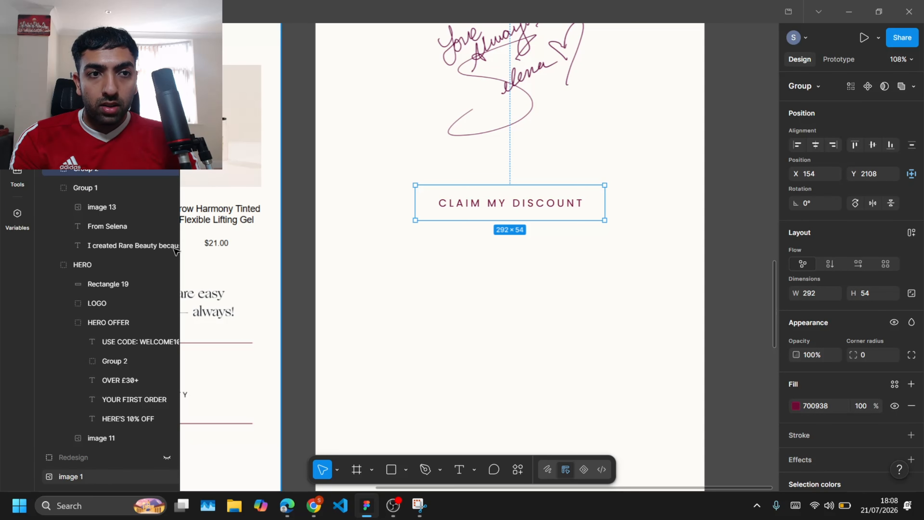
Step: Fill the button rectangle with the burgundy page colour and set its label text to white FFFFFF
{"action": "left_click", "coordinate": [54, 169]}
{"action": "left_click", "coordinate": [121, 207]}
{"action": "left_click", "coordinate": [912, 356]}
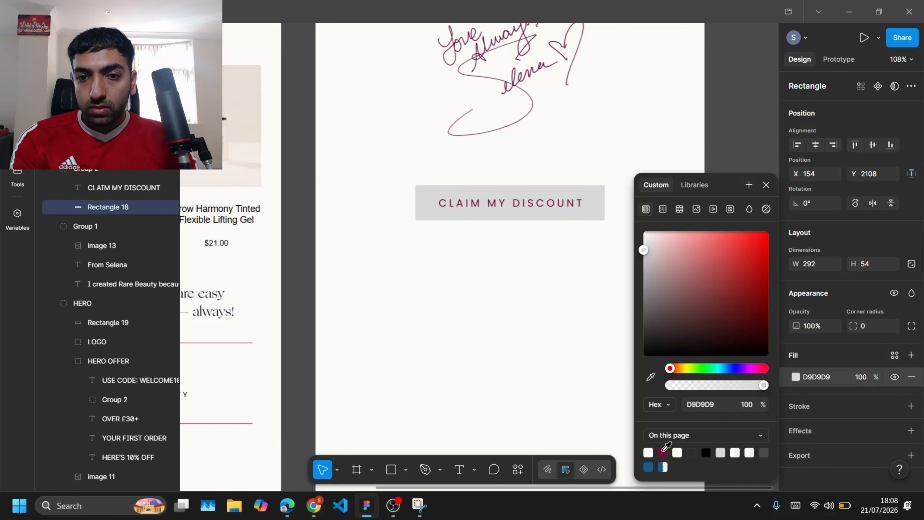
{"action": "left_click", "coordinate": [663, 452]}
{"action": "left_click", "coordinate": [526, 204]}
{"action": "scroll", "coordinate": [808, 372], "scroll_direction": "down", "scroll_amount": 3}
{"action": "left_click", "coordinate": [796, 399]}
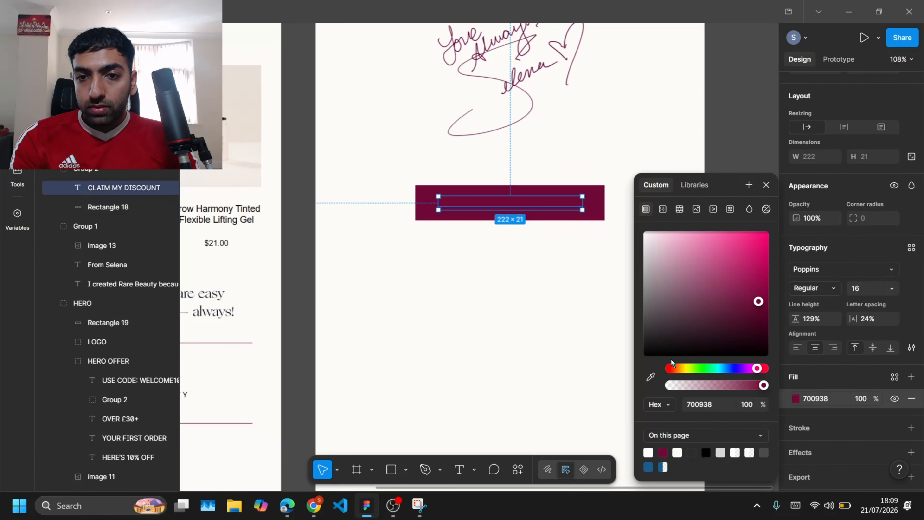
{"action": "left_click", "coordinate": [725, 160]}
Step: Scroll through both emails to compare the redesign with the original's lower sections
{"action": "scroll", "coordinate": [727, 140], "scroll_direction": "down", "scroll_amount": 5}
{"action": "scroll", "coordinate": [705, 251], "scroll_direction": "down", "scroll_amount": 3}
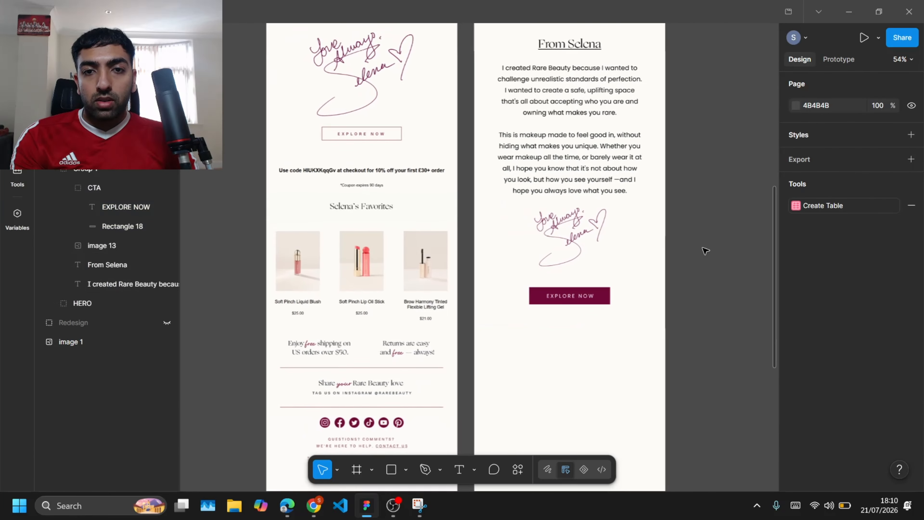
{"action": "scroll", "coordinate": [705, 251], "scroll_direction": "up", "scroll_amount": 3}
{"action": "scroll", "coordinate": [705, 251], "scroll_direction": "down", "scroll_amount": 4}
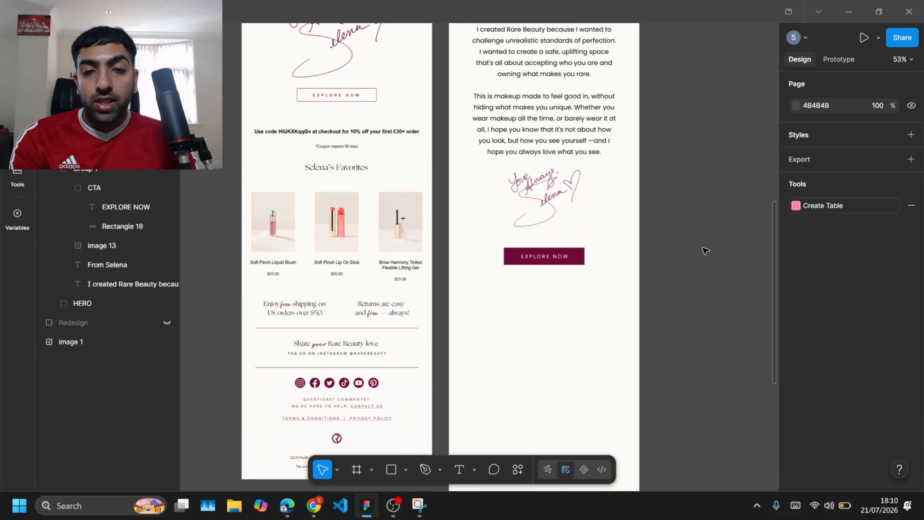
{"action": "scroll", "coordinate": [633, 187], "scroll_direction": "up", "scroll_amount": 5}
{"action": "scroll", "coordinate": [629, 190], "scroll_direction": "down", "scroll_amount": 5}
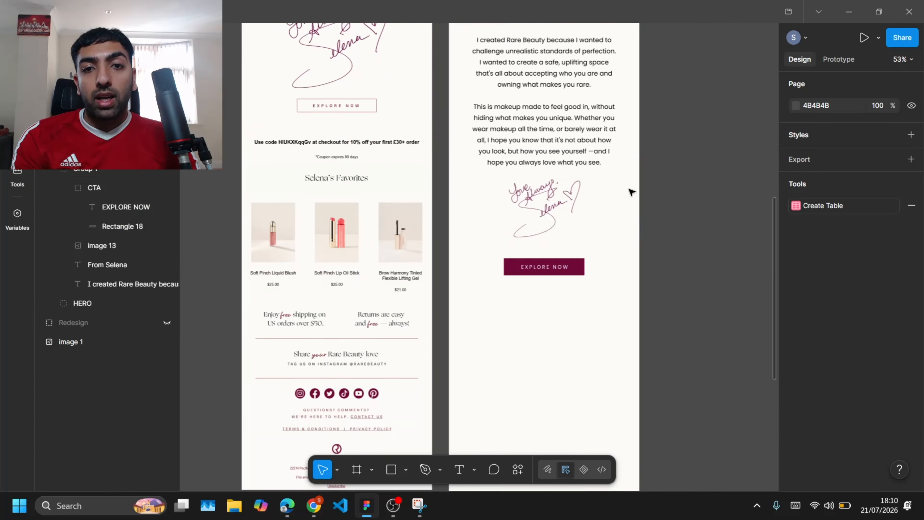
{"action": "scroll", "coordinate": [629, 184], "scroll_direction": "up", "scroll_amount": 8}
{"action": "scroll", "coordinate": [631, 189], "scroll_direction": "down", "scroll_amount": 3}
{"action": "scroll", "coordinate": [632, 192], "scroll_direction": "down", "scroll_amount": 8}
{"action": "scroll", "coordinate": [632, 192], "scroll_direction": "up", "scroll_amount": 6}
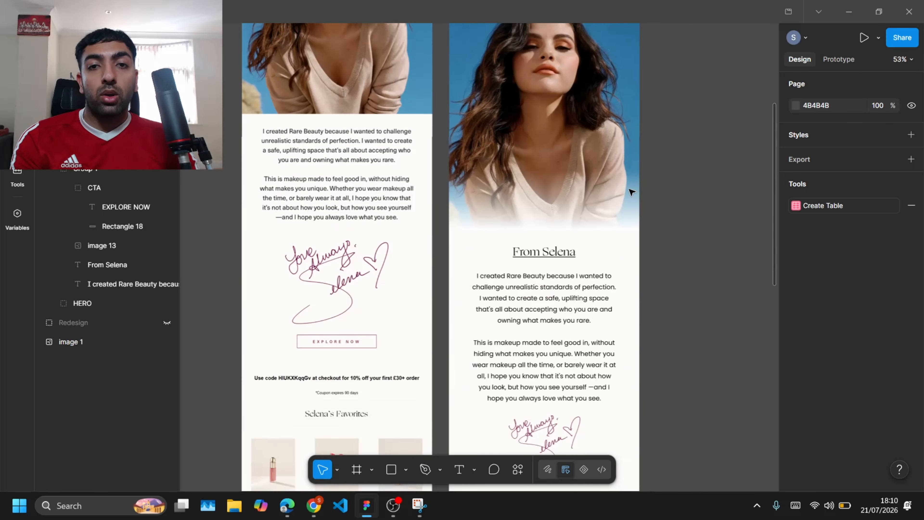
{"action": "scroll", "coordinate": [632, 192], "scroll_direction": "down", "scroll_amount": 5}
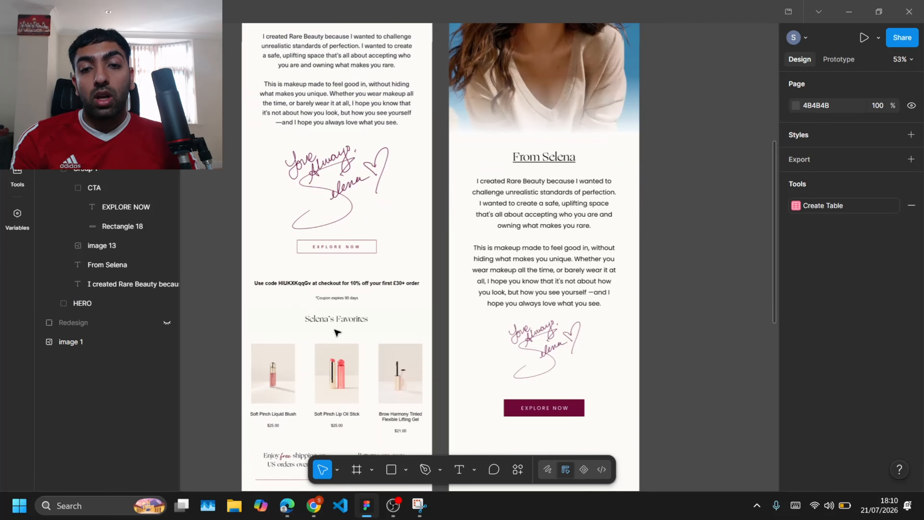
{"action": "scroll", "coordinate": [335, 331], "scroll_direction": "right", "scroll_amount": 2}
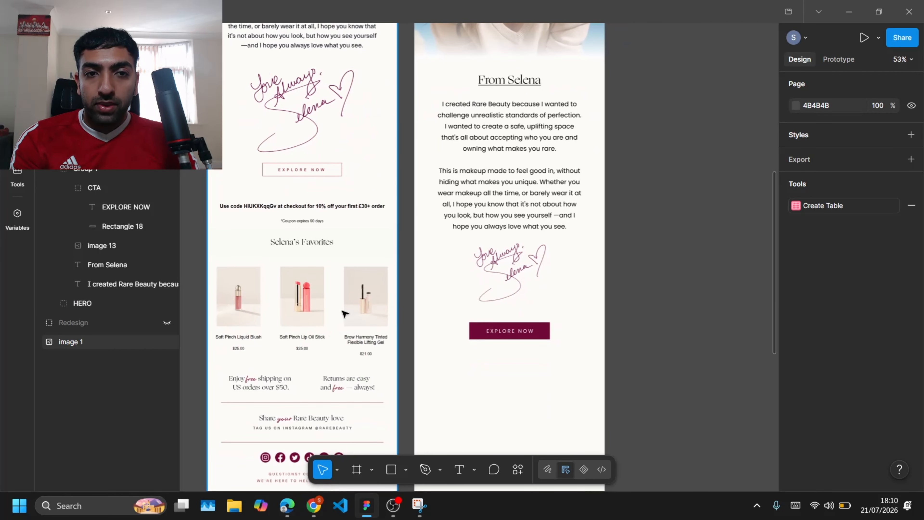
{"action": "scroll", "coordinate": [317, 249], "scroll_direction": "down", "scroll_amount": 4}
{"action": "scroll", "coordinate": [317, 250], "scroll_direction": "up", "scroll_amount": 3}
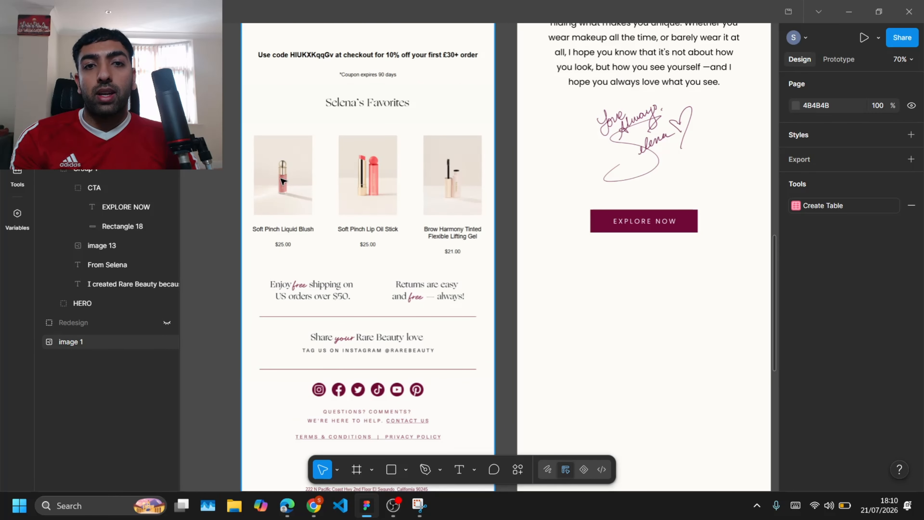
{"action": "scroll", "coordinate": [283, 181], "scroll_direction": "right", "scroll_amount": 1}
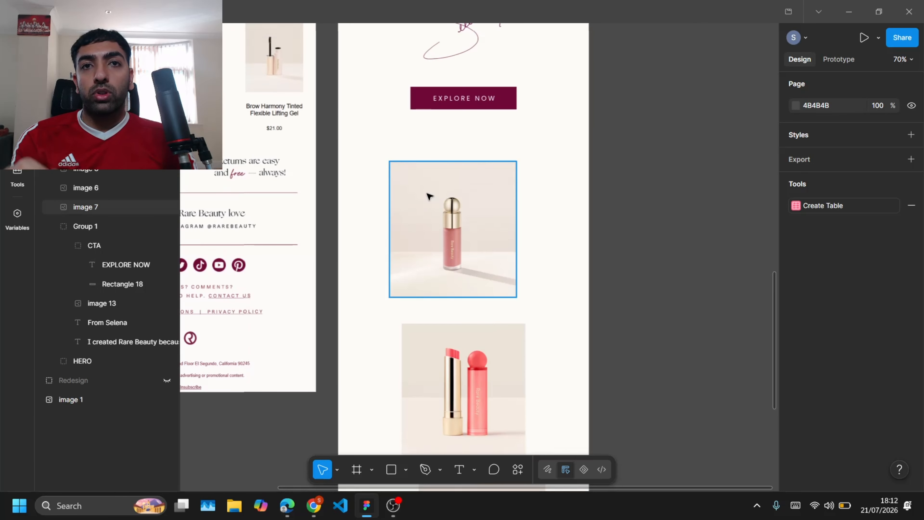
Step: Arrange the three product images in a staggered checkerboard layout below the EXPLORE NOW button
{"action": "scroll", "coordinate": [427, 194], "scroll_direction": "down", "scroll_amount": 3}
{"action": "scroll", "coordinate": [450, 171], "scroll_direction": "up", "scroll_amount": 2}
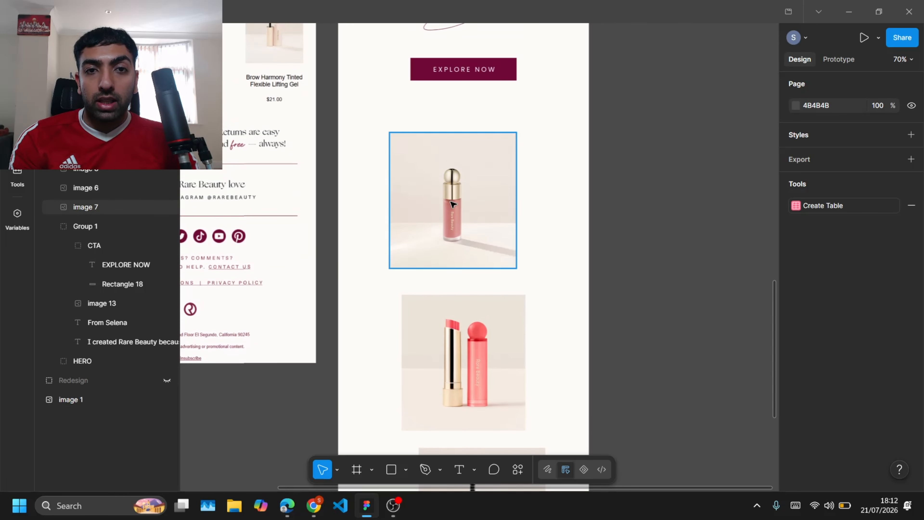
{"action": "left_click_drag", "start_coordinate": [444, 206], "coordinate": [390, 262]}
{"action": "scroll", "coordinate": [455, 310], "scroll_direction": "down", "scroll_amount": 3}
{"action": "left_click_drag", "start_coordinate": [478, 241], "coordinate": [541, 270]}
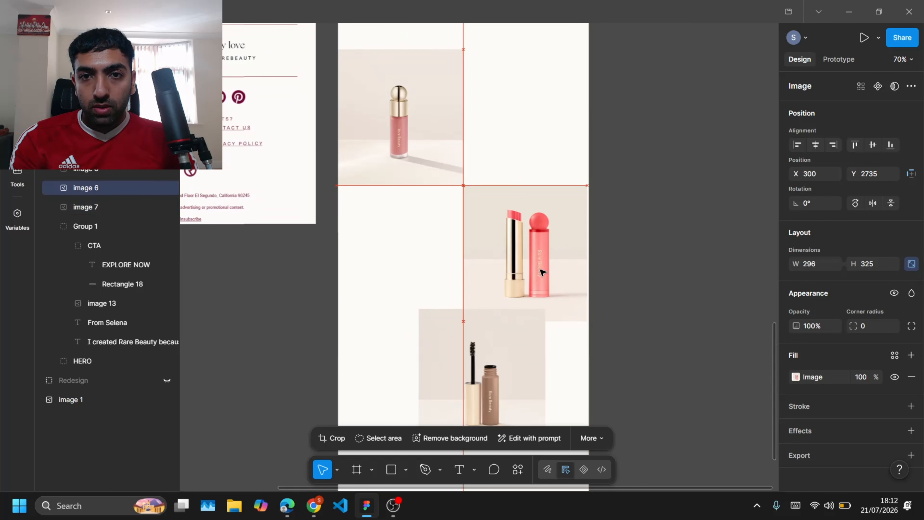
{"action": "scroll", "coordinate": [550, 259], "scroll_direction": "down", "scroll_amount": 1}
{"action": "left_click", "coordinate": [690, 132]}
{"action": "scroll", "coordinate": [673, 153], "scroll_direction": "up", "scroll_amount": 2}
{"action": "left_click_drag", "start_coordinate": [465, 379], "coordinate": [383, 392]}
{"action": "left_click", "coordinate": [264, 378]}
{"action": "scroll", "coordinate": [455, 255], "scroll_direction": "down", "scroll_amount": 4}
{"action": "scroll", "coordinate": [523, 188], "scroll_direction": "up", "scroll_amount": 4}
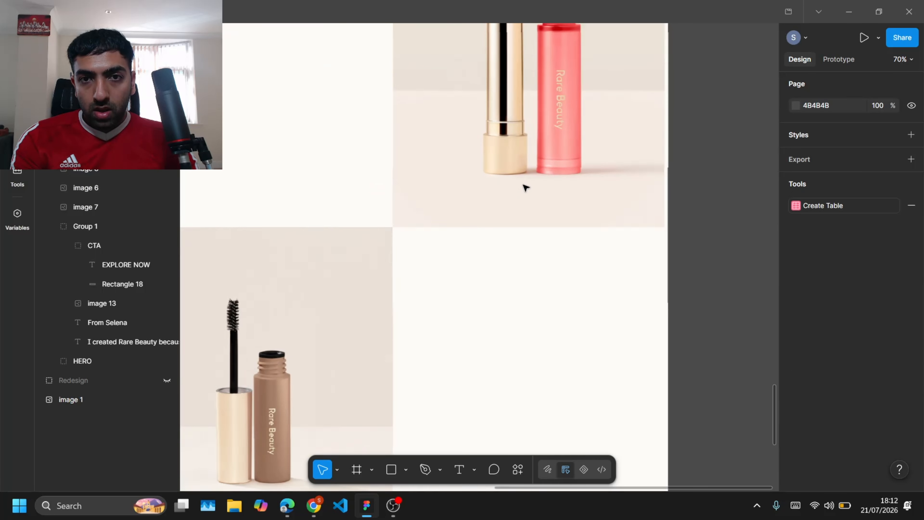
{"action": "left_click", "coordinate": [524, 188]}
{"action": "left_click_drag", "start_coordinate": [664, 197], "coordinate": [678, 199]}
{"action": "left_click", "coordinate": [715, 248]}
Step: Finish adding the three product name text layers beside the product images
{"action": "scroll", "coordinate": [715, 248], "scroll_direction": "down", "scroll_amount": 5}
{"action": "scroll", "coordinate": [714, 248], "scroll_direction": "up", "scroll_amount": 3}
{"action": "scroll", "coordinate": [713, 247], "scroll_direction": "down", "scroll_amount": 2}
{"action": "scroll", "coordinate": [545, 98], "scroll_direction": "up", "scroll_amount": 1}
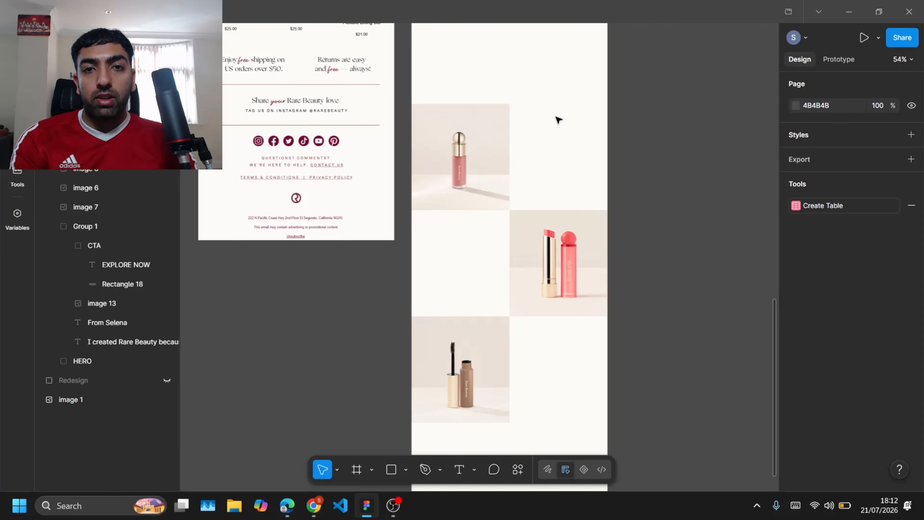
{"action": "scroll", "coordinate": [559, 120], "scroll_direction": "up", "scroll_amount": 4}
{"action": "scroll", "coordinate": [558, 118], "scroll_direction": "left", "scroll_amount": 2}
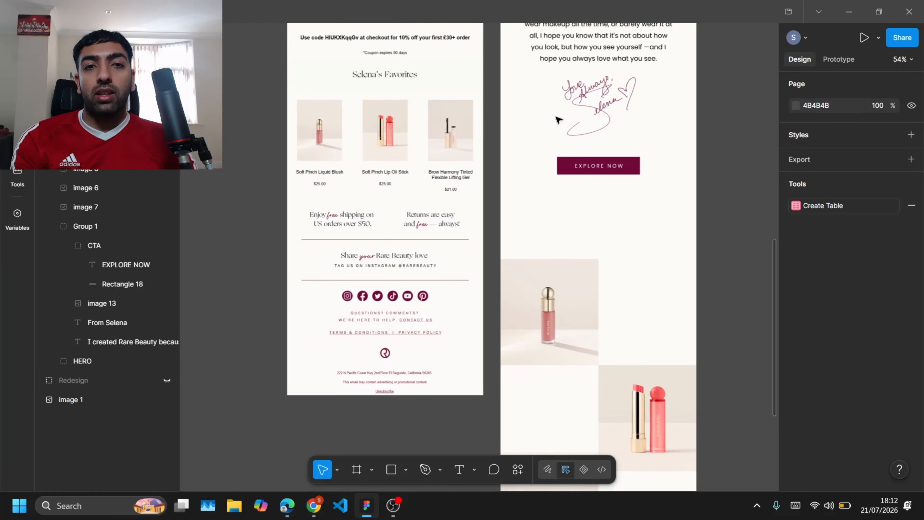
{"action": "scroll", "coordinate": [342, 123], "scroll_direction": "up", "scroll_amount": 3}
{"action": "scroll", "coordinate": [195, 173], "scroll_direction": "down", "scroll_amount": 3}
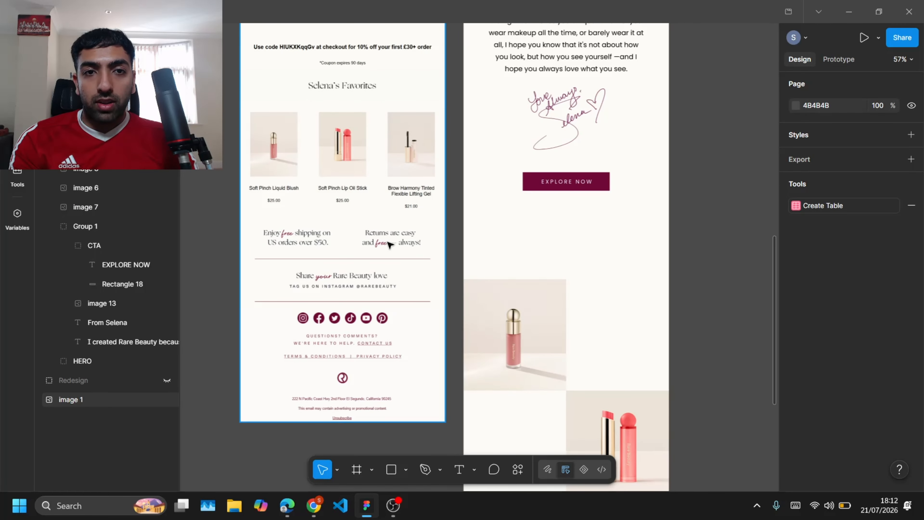
{"action": "scroll", "coordinate": [605, 193], "scroll_direction": "right", "scroll_amount": 1}
{"action": "scroll", "coordinate": [605, 193], "scroll_direction": "down", "scroll_amount": 4}
{"action": "scroll", "coordinate": [604, 192], "scroll_direction": "up", "scroll_amount": 3}
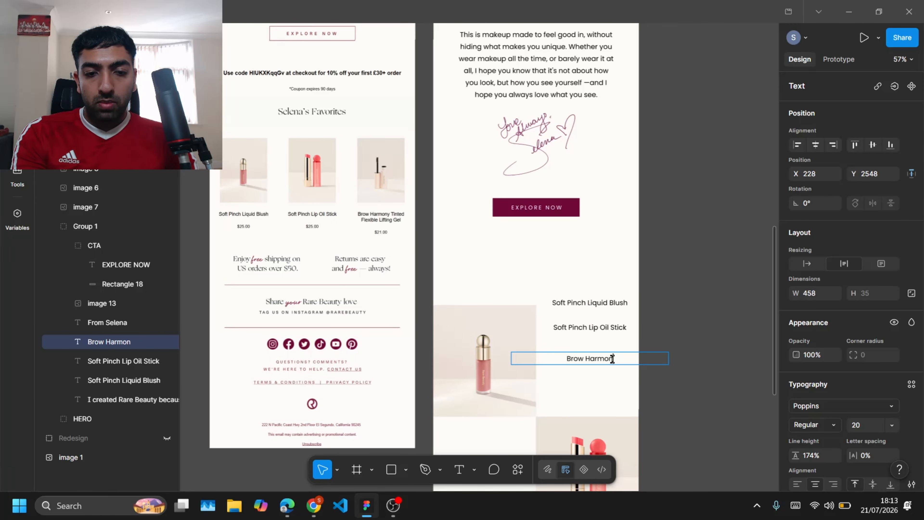
{"action": "key", "text": "Escape"}
{"action": "scroll", "coordinate": [612, 358], "scroll_direction": "down", "scroll_amount": 5}
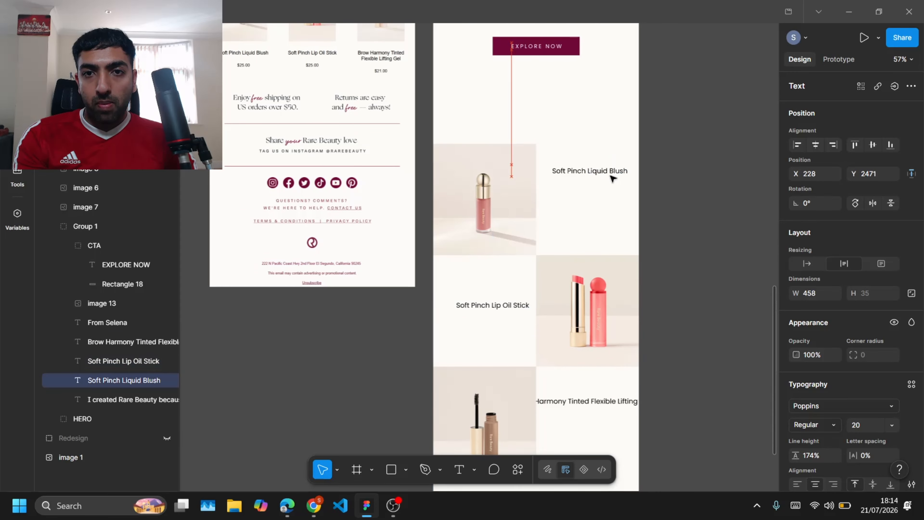
Step: Place the Soft Pinch Liquid Blush name beside its image and set the product names to 24 px
{"action": "left_click", "coordinate": [892, 425]}
{"action": "left_click", "coordinate": [874, 347]}
{"action": "left_click_drag", "start_coordinate": [708, 185], "coordinate": [603, 171]}
{"action": "left_click_drag", "start_coordinate": [510, 307], "coordinate": [607, 208]}
{"action": "left_click", "coordinate": [860, 426]}
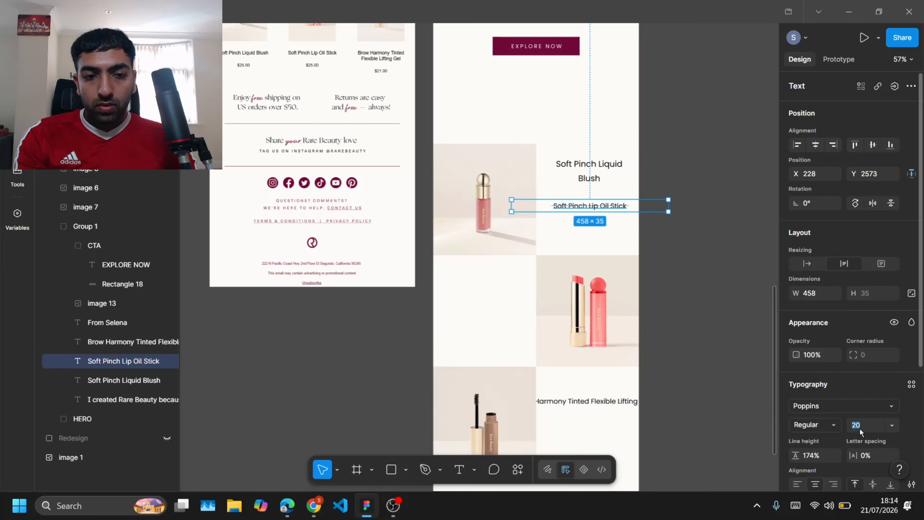
{"action": "type", "text": "24"}
{"action": "key", "text": "Return"}
Step: Move the Lip Oil Stick name into the left cell and narrow the Brow Harmony name to 24 px
{"action": "left_click_drag", "start_coordinate": [668, 210], "coordinate": [494, 297]}
{"action": "left_click", "coordinate": [638, 405]}
{"action": "left_click_drag", "start_coordinate": [662, 401], "coordinate": [628, 402]}
{"action": "left_click_drag", "start_coordinate": [594, 405], "coordinate": [626, 413]}
{"action": "left_click", "coordinate": [860, 425]}
{"action": "type", "text": "24"}
{"action": "key", "text": "Return"}
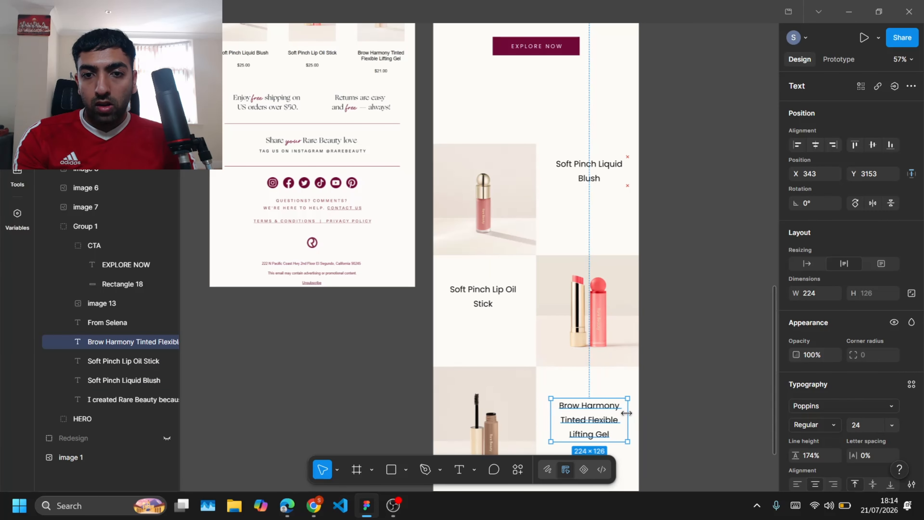
Step: Organise the product layers into a product grid group with images and product text subgroups
{"action": "left_click", "coordinate": [681, 400]}
{"action": "scroll", "coordinate": [669, 327], "scroll_direction": "down", "scroll_amount": 2}
{"action": "left_click", "coordinate": [583, 117]}
{"action": "left_click_drag", "start_coordinate": [109, 341], "coordinate": [73, 216]}
{"action": "left_click_drag", "start_coordinate": [113, 361], "coordinate": [81, 198]}
{"action": "left_click_drag", "start_coordinate": [119, 379], "coordinate": [80, 180]}
{"action": "left_click", "coordinate": [86, 207]}
{"action": "left_click", "coordinate": [86, 245], "text": "shift"}
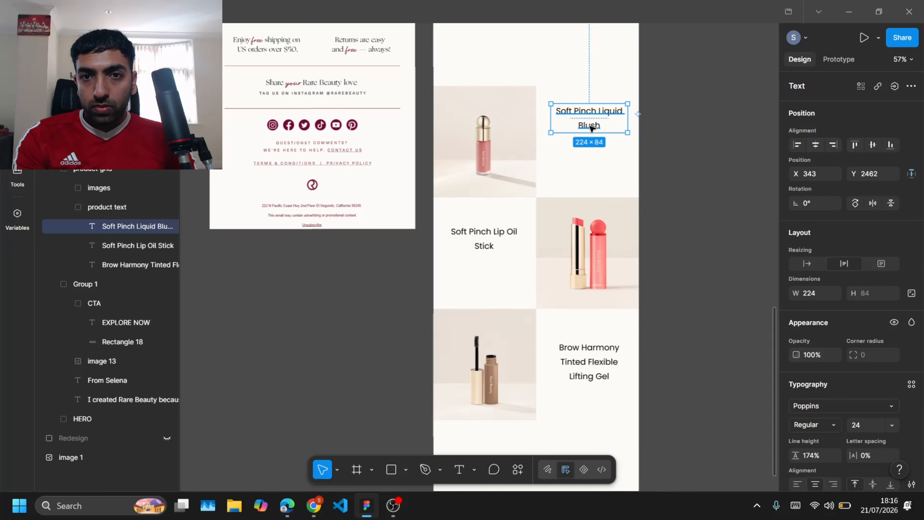
Step: Duplicate the EXPLORE NOW button into the product text group under Liquid Blush and relabel it SHOP NOW
{"action": "scroll", "coordinate": [575, 160], "scroll_direction": "up", "scroll_amount": 4}
{"action": "left_click", "coordinate": [575, 161]}
{"action": "left_click", "coordinate": [574, 161]}
{"action": "left_click_drag", "start_coordinate": [575, 160], "coordinate": [602, 208]}
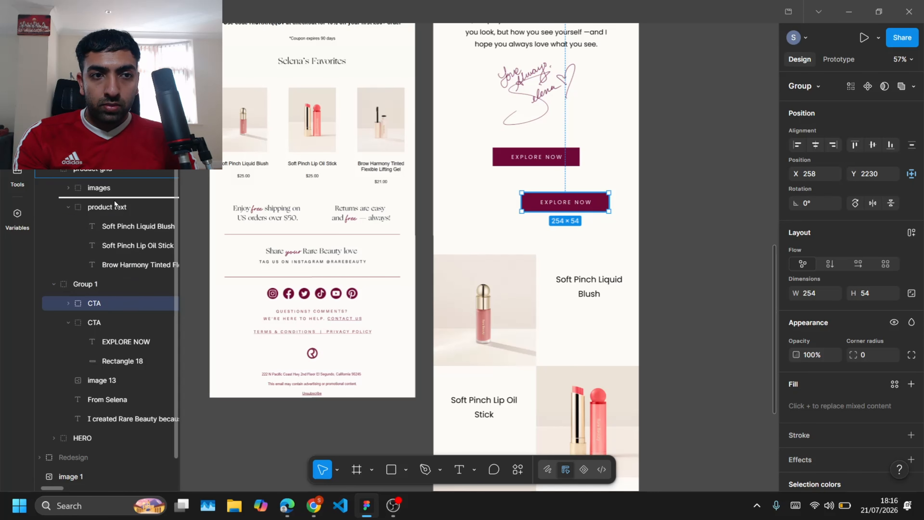
{"action": "left_click_drag", "start_coordinate": [115, 204], "coordinate": [115, 212]}
{"action": "scroll", "coordinate": [582, 196], "scroll_direction": "down", "scroll_amount": 2}
{"action": "left_click_drag", "start_coordinate": [583, 125], "coordinate": [629, 256]}
{"action": "double_click", "coordinate": [604, 252]}
{"action": "double_click", "coordinate": [604, 253]}
{"action": "type", "text": "SHOP NOW"}
Step: Narrow the SHOP NOW button and duplicate it under the other two product names
{"action": "scroll", "coordinate": [617, 252], "scroll_direction": "up", "scroll_amount": 4}
{"action": "left_click", "coordinate": [640, 257]}
{"action": "left_click", "coordinate": [718, 219]}
{"action": "scroll", "coordinate": [718, 219], "scroll_direction": "down", "scroll_amount": 5}
{"action": "double_click", "coordinate": [658, 89]}
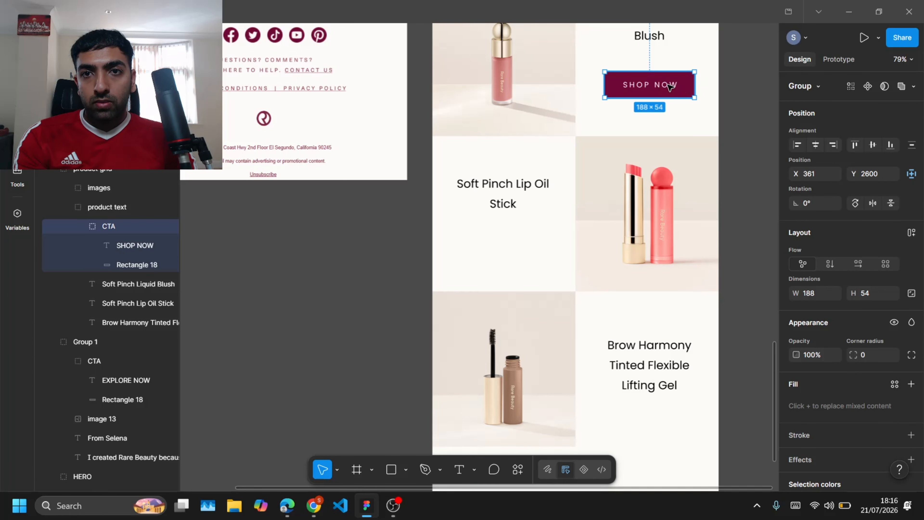
{"action": "double_click", "coordinate": [684, 90]}
{"action": "left_click_drag", "start_coordinate": [686, 91], "coordinate": [687, 428]}
{"action": "left_click", "coordinate": [761, 394]}
{"action": "scroll", "coordinate": [655, 168], "scroll_direction": "up", "scroll_amount": 3}
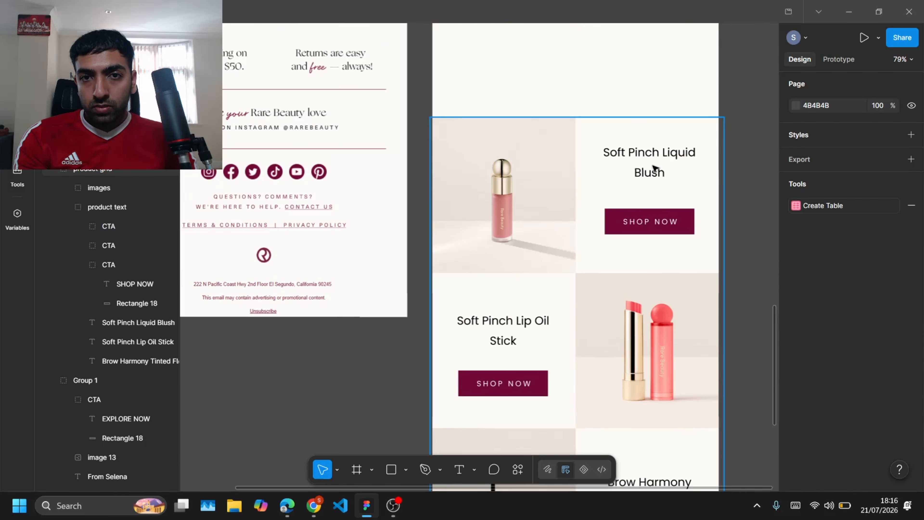
Step: Group the Soft Pinch Liquid Blush name with its SHOP NOW button
{"action": "double_click", "coordinate": [653, 167]}
{"action": "double_click", "coordinate": [653, 168]}
{"action": "left_click_drag", "start_coordinate": [655, 221], "coordinate": [679, 217]}
{"action": "left_click", "coordinate": [655, 172], "text": "shift"}
{"action": "key", "text": "ctrl+g"}
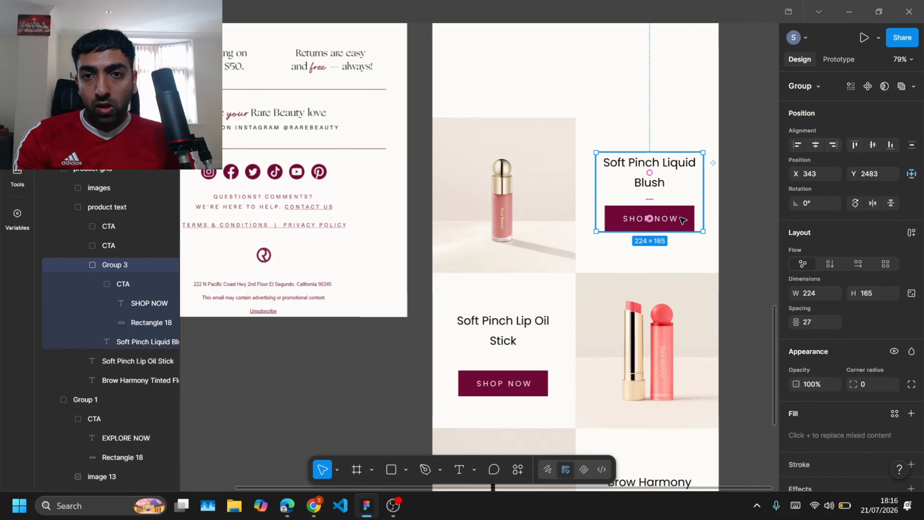
{"action": "left_click", "coordinate": [747, 230]}
Step: Adjust the Soft Pinch Lip Oil Stick name and its button together in their cell
{"action": "scroll", "coordinate": [742, 233], "scroll_direction": "down", "scroll_amount": 2}
{"action": "double_click", "coordinate": [527, 296]}
{"action": "double_click", "coordinate": [528, 297]}
{"action": "left_click_drag", "start_coordinate": [529, 296], "coordinate": [528, 292]}
{"action": "left_click", "coordinate": [505, 248], "text": "shift"}
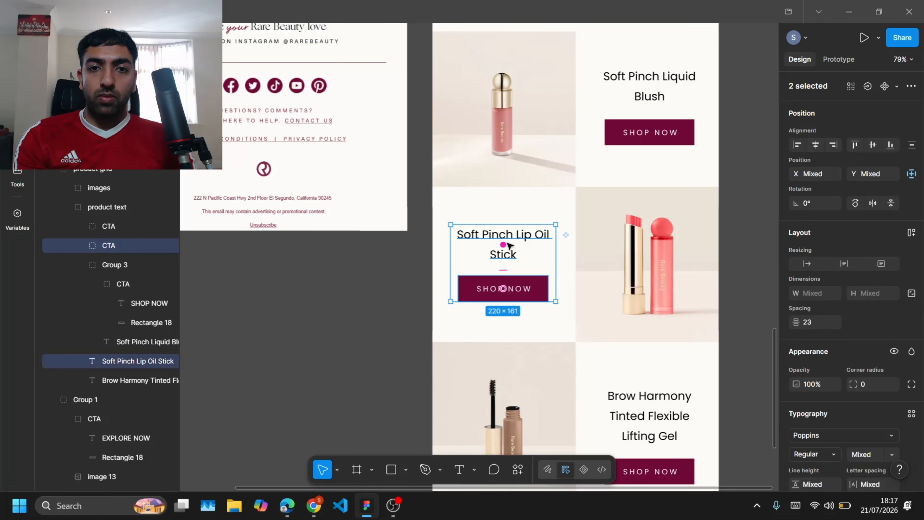
{"action": "left_click_drag", "start_coordinate": [506, 248], "coordinate": [505, 249]}
{"action": "left_click", "coordinate": [736, 320]}
Step: Move the Brow Harmony name and its SHOP NOW button up together within their cell
{"action": "scroll", "coordinate": [691, 324], "scroll_direction": "down", "scroll_amount": 2}
{"action": "double_click", "coordinate": [645, 330]}
{"action": "double_click", "coordinate": [645, 330]}
{"action": "left_click", "coordinate": [687, 378], "text": "shift"}
{"action": "left_click_drag", "start_coordinate": [686, 378], "coordinate": [686, 361]}
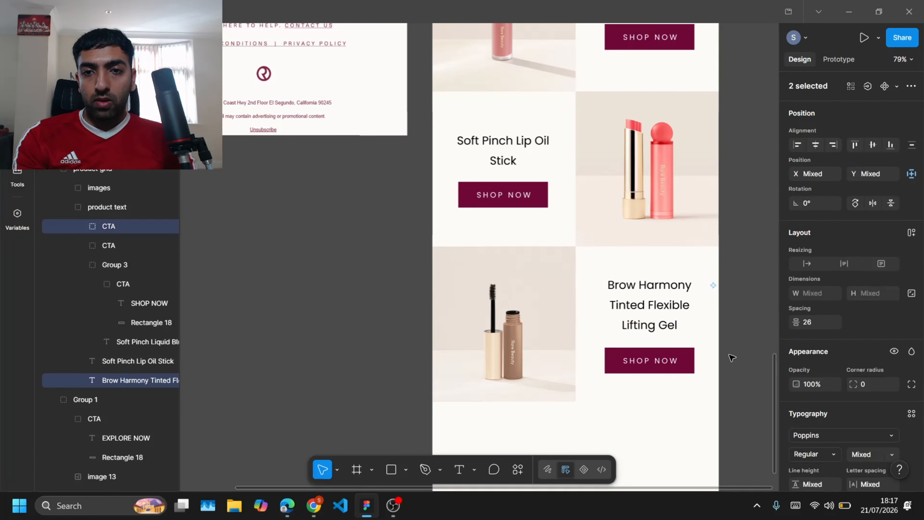
{"action": "left_click", "coordinate": [731, 357]}
Step: Add the text "Enjoy free shipping on US orders over $50." below the product grid
{"action": "scroll", "coordinate": [742, 357], "scroll_direction": "down", "scroll_amount": 3}
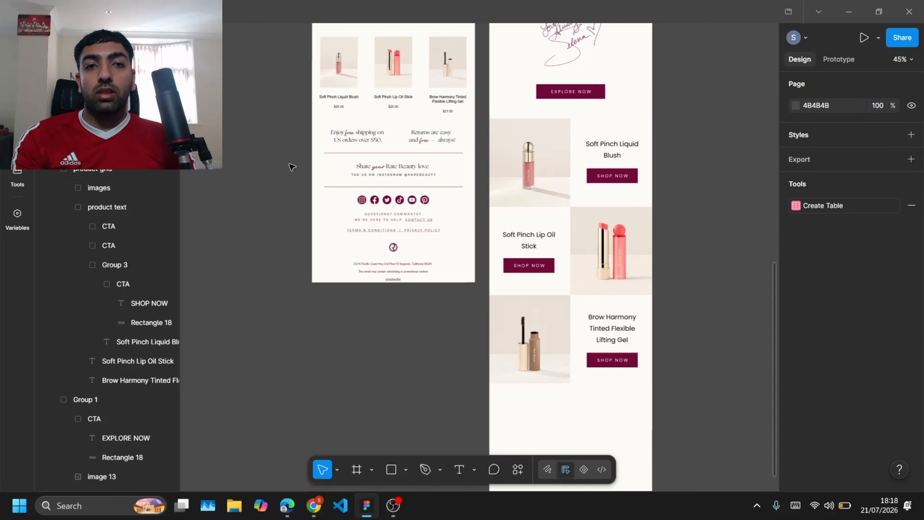
{"action": "scroll", "coordinate": [349, 169], "scroll_direction": "up", "scroll_amount": 5}
{"action": "scroll", "coordinate": [351, 114], "scroll_direction": "up", "scroll_amount": 2}
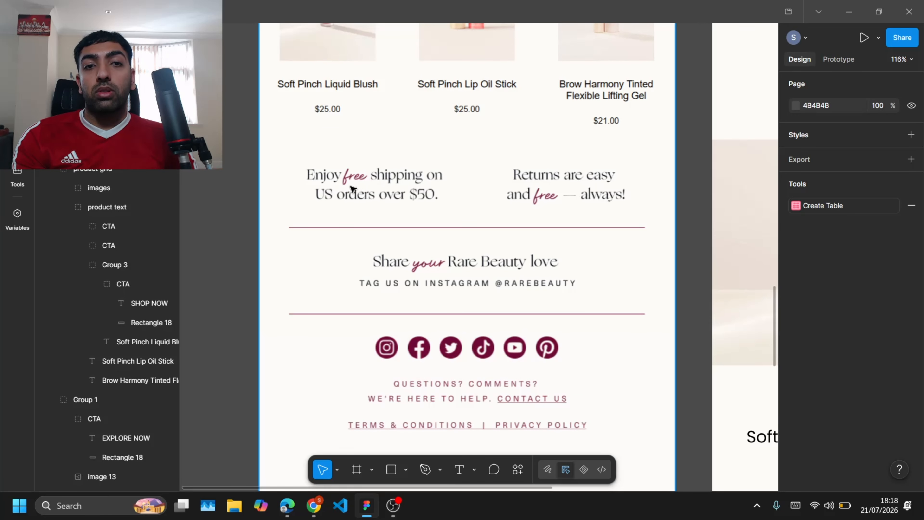
{"action": "scroll", "coordinate": [558, 190], "scroll_direction": "down", "scroll_amount": 5}
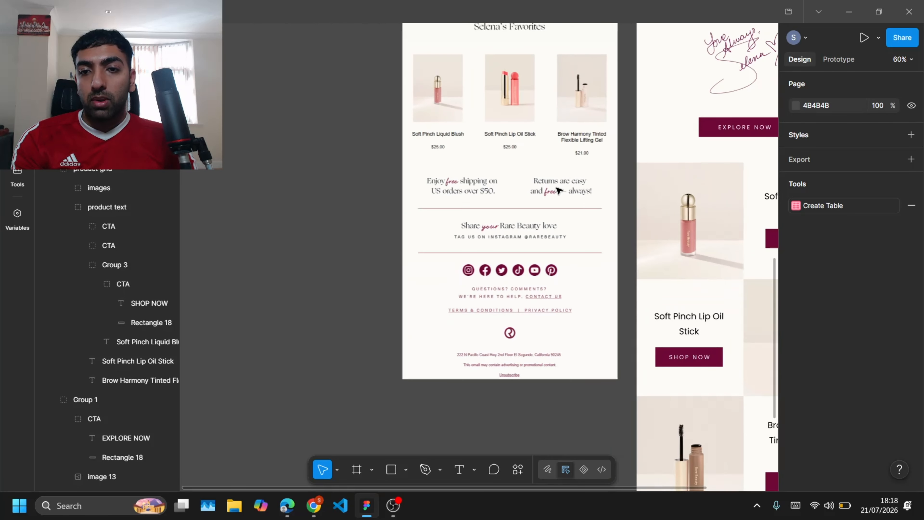
{"action": "scroll", "coordinate": [618, 219], "scroll_direction": "up", "scroll_amount": 3}
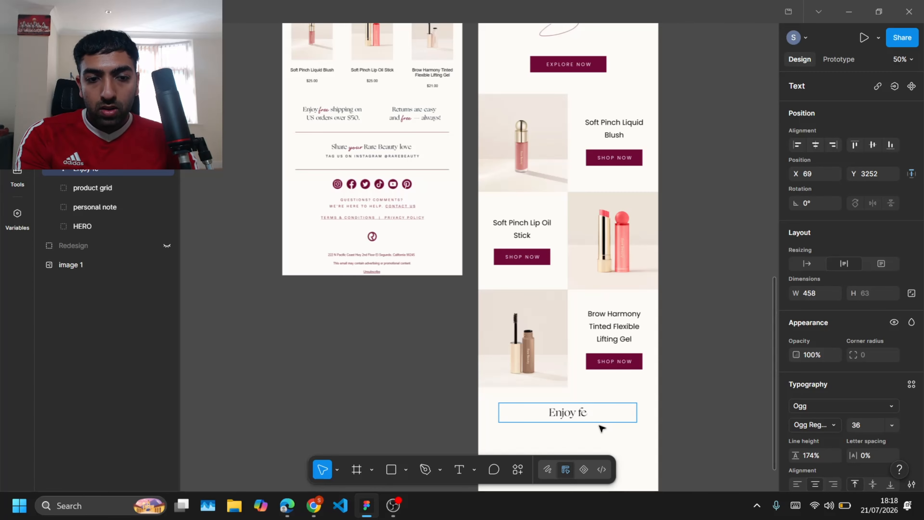
{"action": "type", "text": "$50."}
{"action": "key", "text": "Escape"}
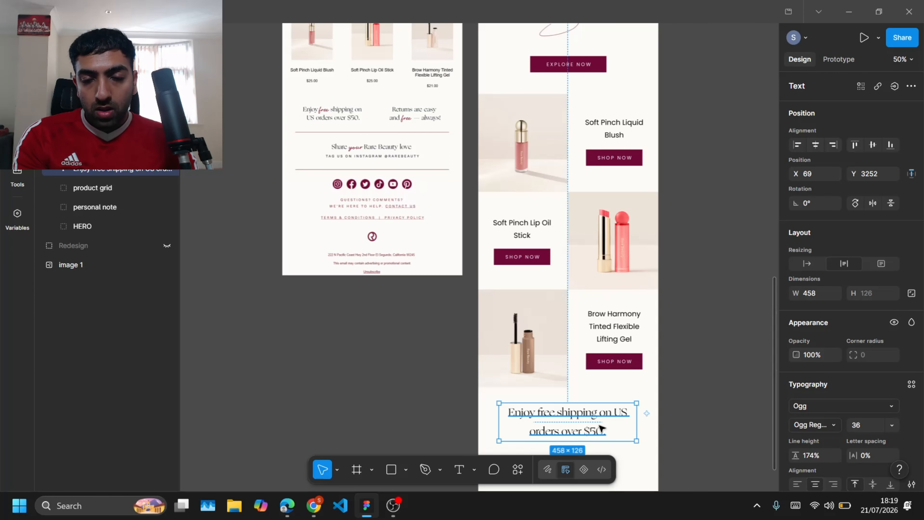
Step: Set the shipping text's font size to 24 and its line height to 124%
{"action": "scroll", "coordinate": [600, 427], "scroll_direction": "down", "scroll_amount": 3}
{"action": "scroll", "coordinate": [598, 427], "scroll_direction": "up", "scroll_amount": 2}
{"action": "scroll", "coordinate": [800, 413], "scroll_direction": "down", "scroll_amount": 1}
{"action": "left_click_drag", "start_coordinate": [795, 416], "coordinate": [759, 418]}
{"action": "left_click_drag", "start_coordinate": [848, 387], "coordinate": [840, 389]}
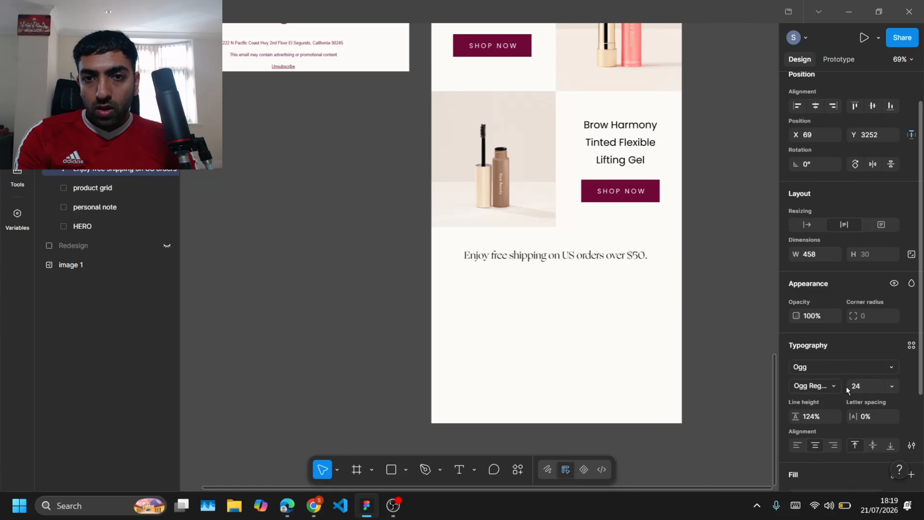
Step: Narrow the shipping text to about 242 wide in the left half and duplicate it into the right half
{"action": "left_click_drag", "start_coordinate": [652, 255], "coordinate": [556, 259]}
{"action": "left_click_drag", "start_coordinate": [460, 270], "coordinate": [431, 268]}
{"action": "left_click_drag", "start_coordinate": [555, 262], "coordinate": [618, 264]}
Step: Retype the duplicated text as "Returns are easy and free - always!"
{"action": "left_click", "coordinate": [620, 291]}
{"action": "double_click", "coordinate": [633, 267]}
{"action": "scroll", "coordinate": [634, 268], "scroll_direction": "up", "scroll_amount": 5}
{"action": "type", "text": "Returns are"}
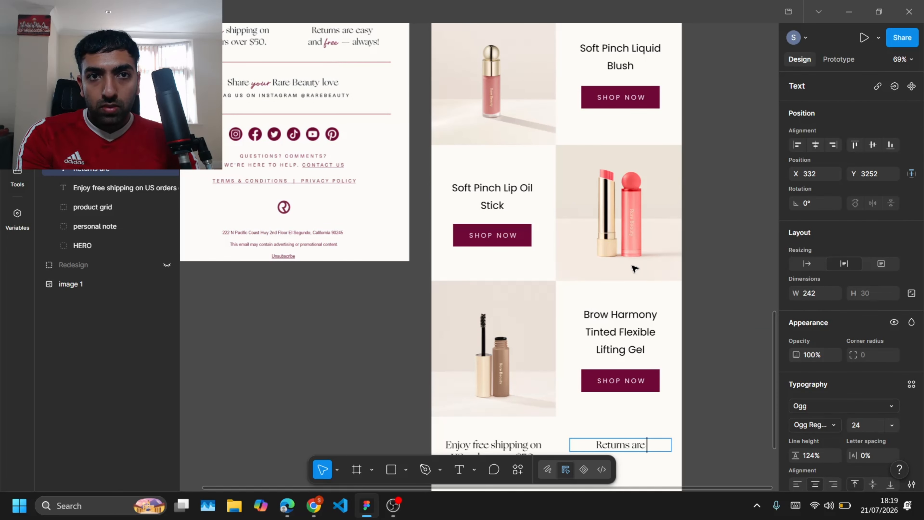
{"action": "type", "text": "ays!"}
Step: Style the word "free" in the shipping text with a pink script font
{"action": "scroll", "coordinate": [634, 269], "scroll_direction": "down", "scroll_amount": 2}
{"action": "double_click", "coordinate": [479, 326]}
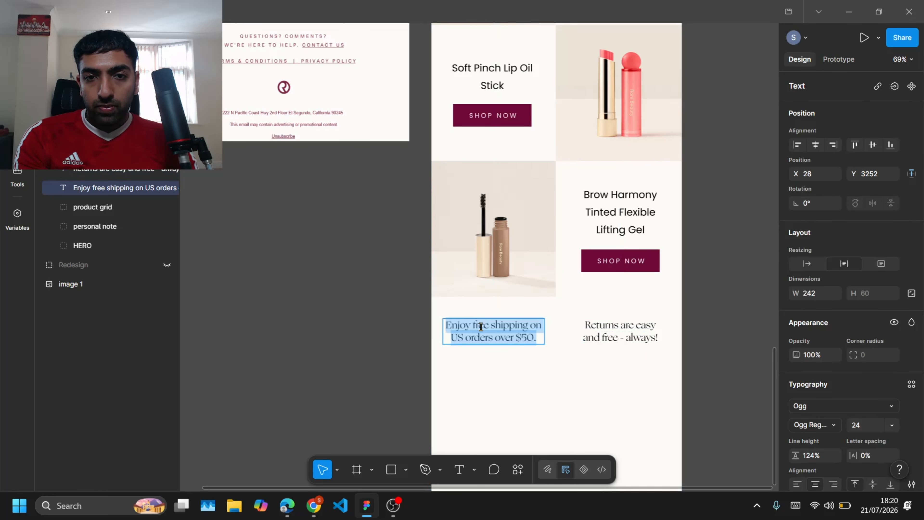
{"action": "double_click", "coordinate": [479, 325]}
{"action": "scroll", "coordinate": [815, 386], "scroll_direction": "down", "scroll_amount": 2}
{"action": "left_click", "coordinate": [795, 444]}
{"action": "left_click", "coordinate": [665, 450]}
{"action": "left_click", "coordinate": [820, 315]}
{"action": "type", "text": "script"}
{"action": "left_click", "coordinate": [678, 336]}
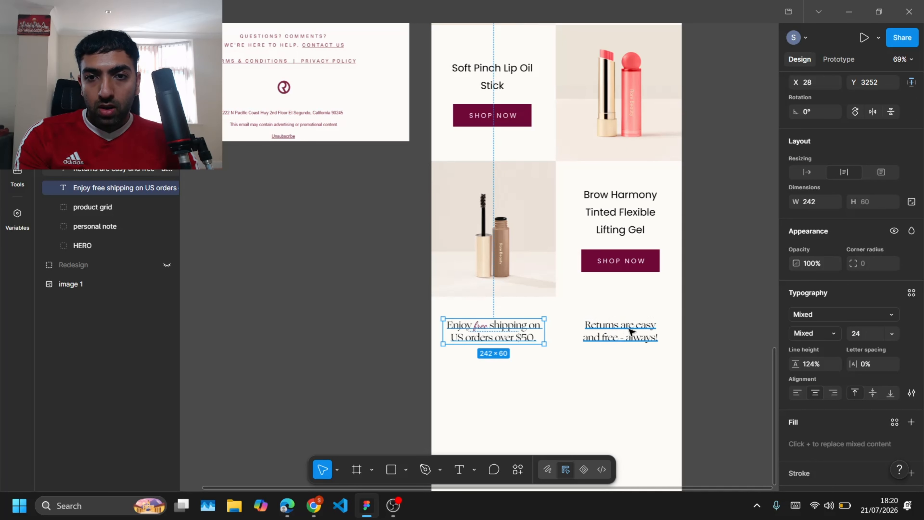
Step: Style the word "free" in the returns text with the same pink script font
{"action": "double_click", "coordinate": [609, 338]}
{"action": "left_click", "coordinate": [820, 315]}
{"action": "left_click", "coordinate": [684, 336]}
{"action": "left_click", "coordinate": [795, 444]}
{"action": "left_click", "coordinate": [665, 450]}
{"action": "left_click", "coordinate": [532, 396]}
Step: Zoom in to review the shipping and returns text row
{"action": "double_click", "coordinate": [618, 261]}
{"action": "double_click", "coordinate": [619, 262]}
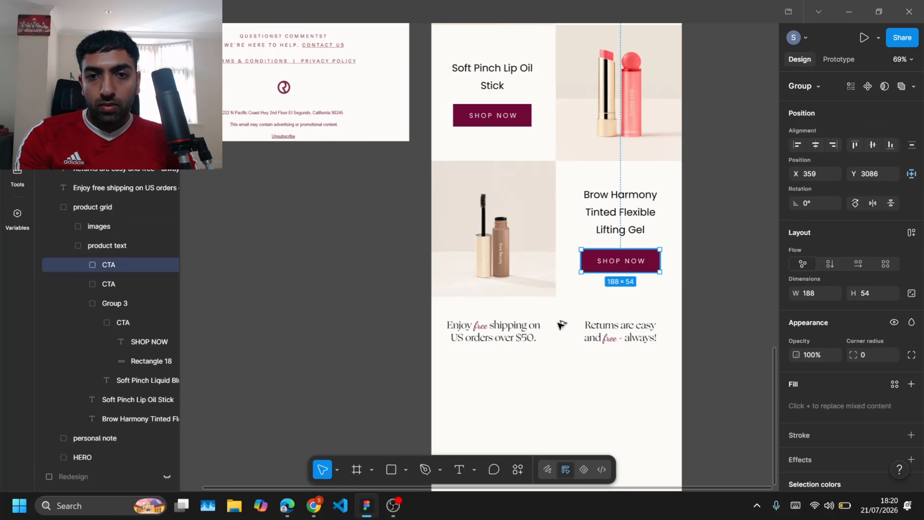
{"action": "left_click", "coordinate": [561, 325]}
{"action": "scroll", "coordinate": [563, 335], "scroll_direction": "up", "scroll_amount": 1}
{"action": "scroll", "coordinate": [562, 335], "scroll_direction": "down", "scroll_amount": 3}
{"action": "scroll", "coordinate": [563, 335], "scroll_direction": "up", "scroll_amount": 5}
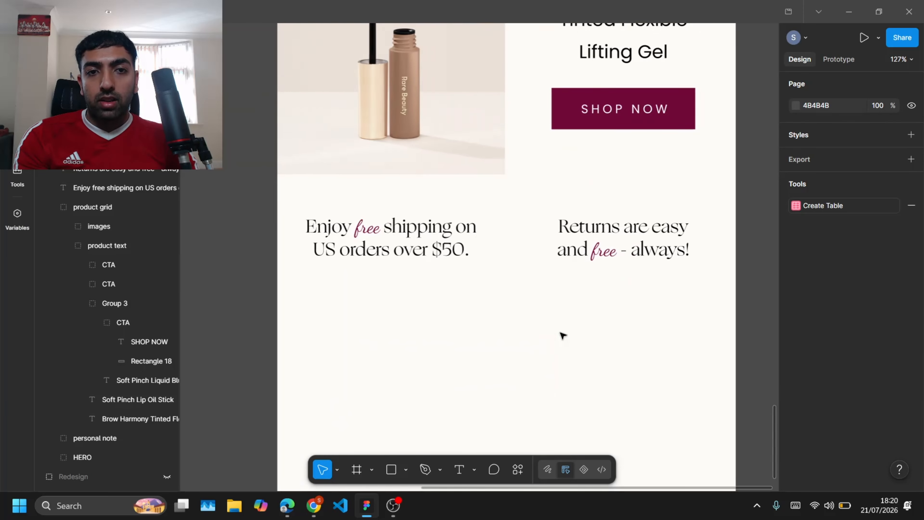
{"action": "scroll", "coordinate": [562, 335], "scroll_direction": "right", "scroll_amount": 1}
{"action": "scroll", "coordinate": [562, 335], "scroll_direction": "up", "scroll_amount": 2}
{"action": "scroll", "coordinate": [563, 335], "scroll_direction": "down", "scroll_amount": 2}
{"action": "scroll", "coordinate": [563, 335], "scroll_direction": "left", "scroll_amount": 1}
{"action": "scroll", "coordinate": [562, 335], "scroll_direction": "up", "scroll_amount": 1}
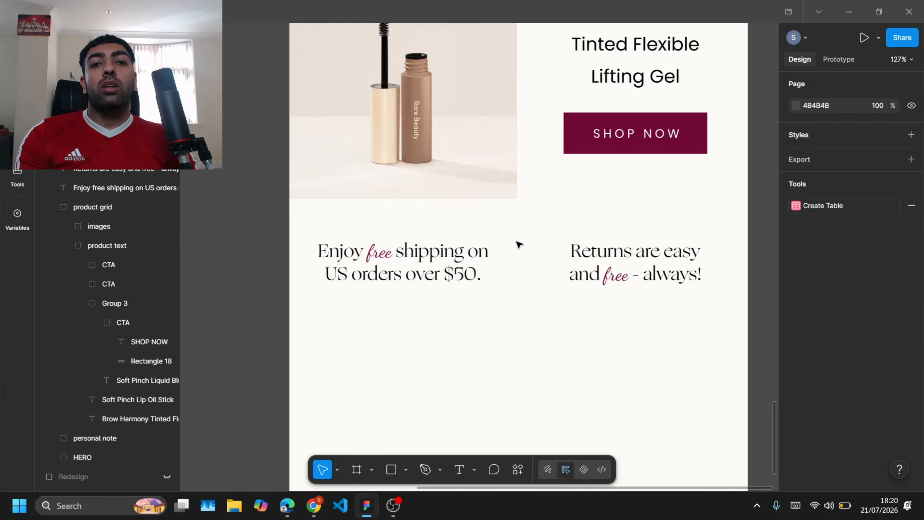
{"action": "scroll", "coordinate": [519, 244], "scroll_direction": "down", "scroll_amount": 2}
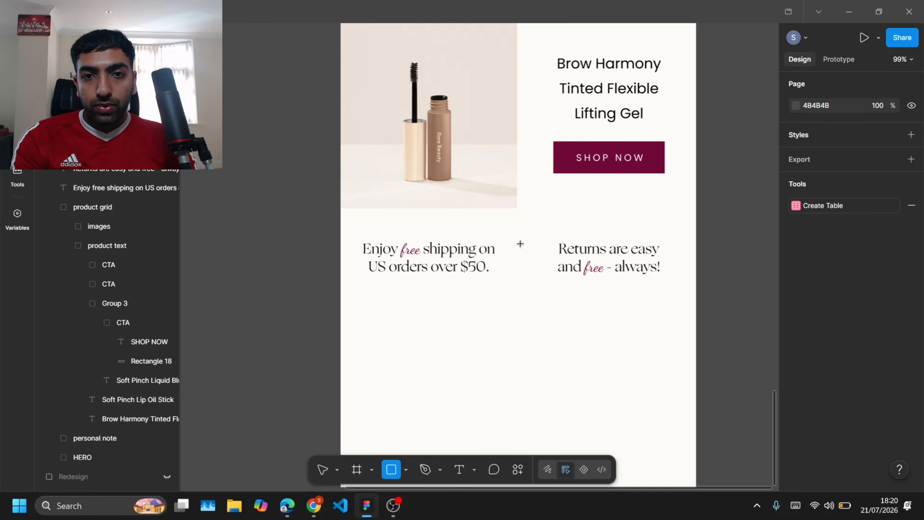
Step: Draw a vertical divider rectangle between the two texts, set its width to 1 and fill it with the pink swatch
{"action": "left_click_drag", "start_coordinate": [517, 241], "coordinate": [522, 271]}
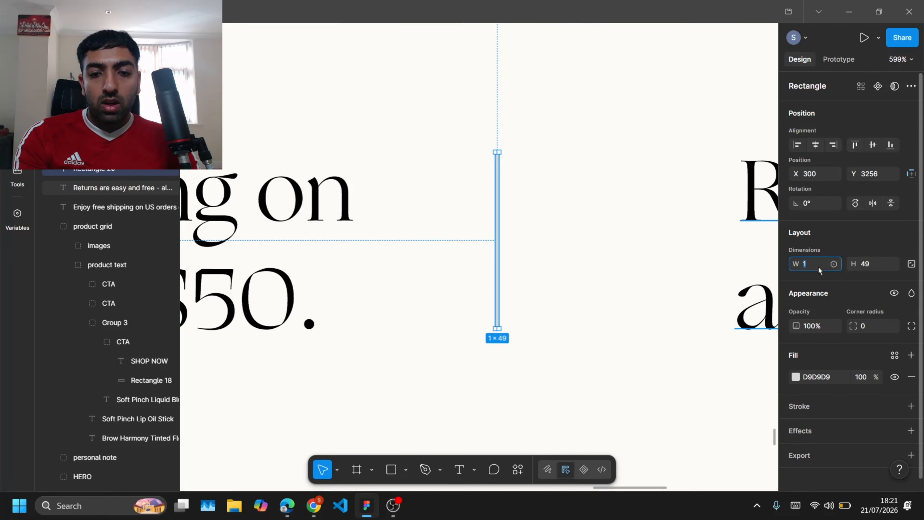
{"action": "left_click", "coordinate": [818, 266]}
{"action": "type", "text": "10"}
{"action": "key", "text": "Return"}
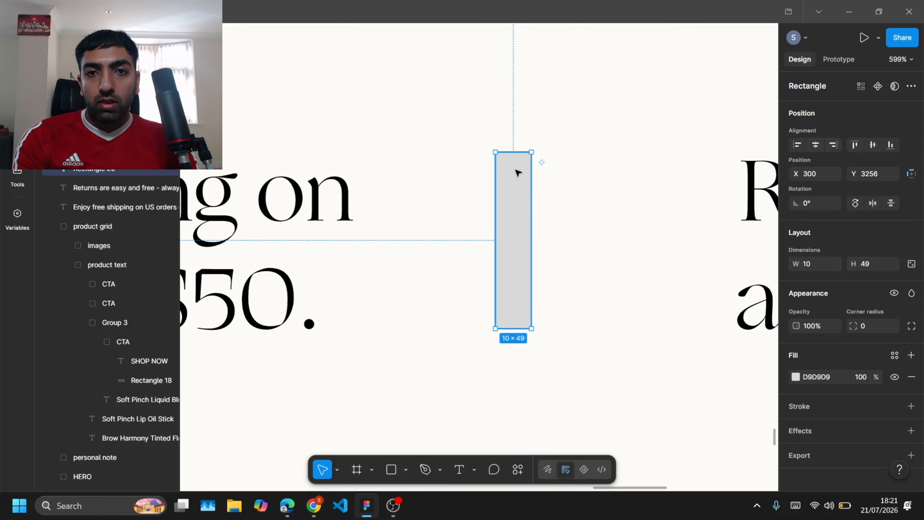
{"action": "left_click_drag", "start_coordinate": [513, 154], "coordinate": [751, 161]}
{"action": "left_click_drag", "start_coordinate": [510, 331], "coordinate": [367, 328]}
{"action": "left_click", "coordinate": [814, 264]}
{"action": "type", "text": "1"}
{"action": "left_click", "coordinate": [795, 377]}
{"action": "left_click", "coordinate": [664, 452]}
Step: Compare the redesign's bottom section with the original email's footer
{"action": "scroll", "coordinate": [514, 419], "scroll_direction": "down", "scroll_amount": 5}
{"action": "scroll", "coordinate": [514, 419], "scroll_direction": "down", "scroll_amount": 3}
{"action": "left_click", "coordinate": [290, 318]}
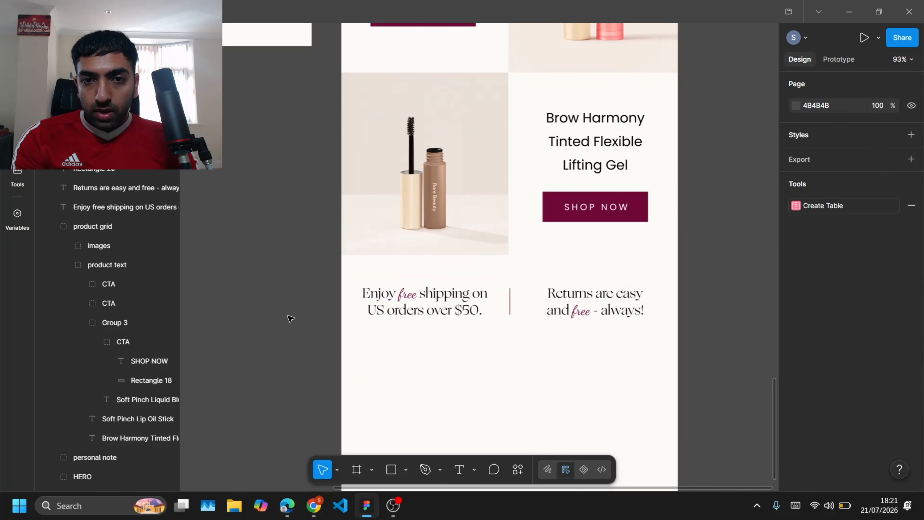
{"action": "scroll", "coordinate": [487, 344], "scroll_direction": "down", "scroll_amount": 6}
{"action": "scroll", "coordinate": [449, 215], "scroll_direction": "down", "scroll_amount": 1, "text": "ctrl"}
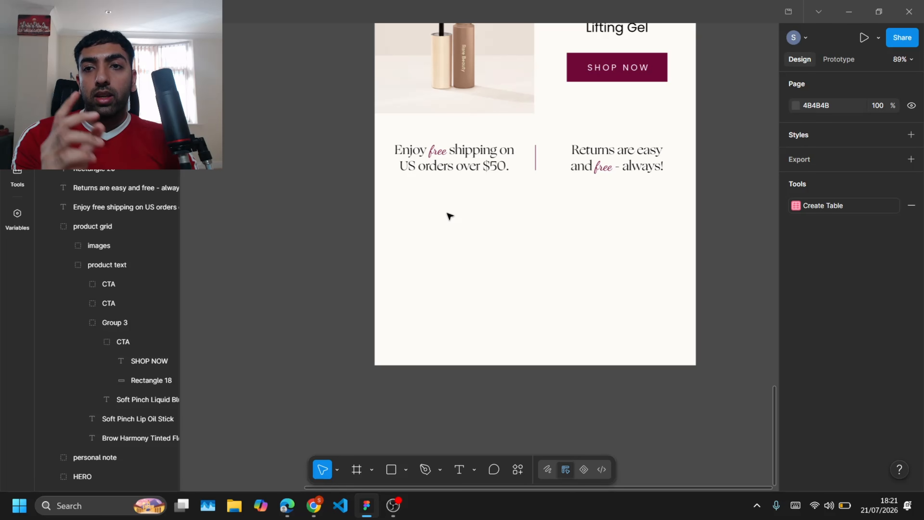
{"action": "scroll", "coordinate": [449, 216], "scroll_direction": "up", "scroll_amount": 10}
{"action": "scroll", "coordinate": [450, 216], "scroll_direction": "left", "scroll_amount": 5}
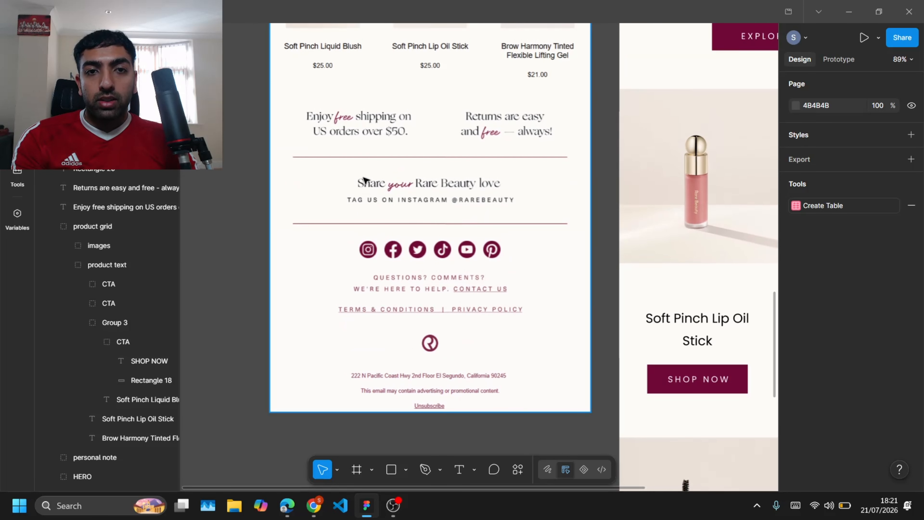
{"action": "scroll", "coordinate": [597, 164], "scroll_direction": "up", "scroll_amount": 5, "text": "ctrl"}
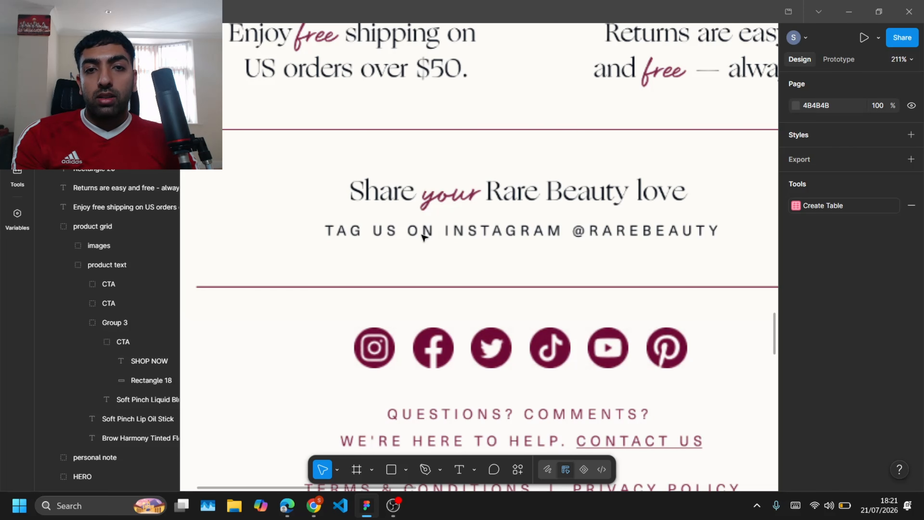
{"action": "scroll", "coordinate": [470, 245], "scroll_direction": "down", "scroll_amount": 10, "text": "ctrl"}
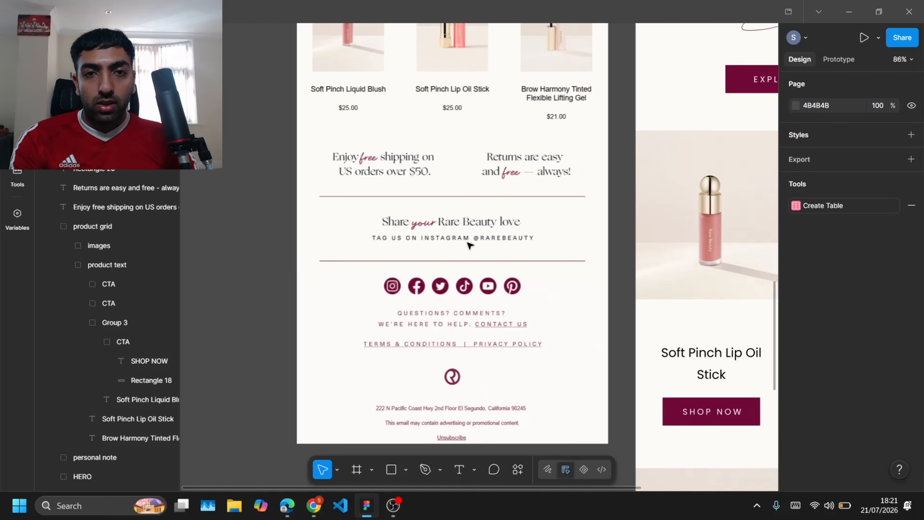
{"action": "scroll", "coordinate": [469, 245], "scroll_direction": "down", "scroll_amount": 5}
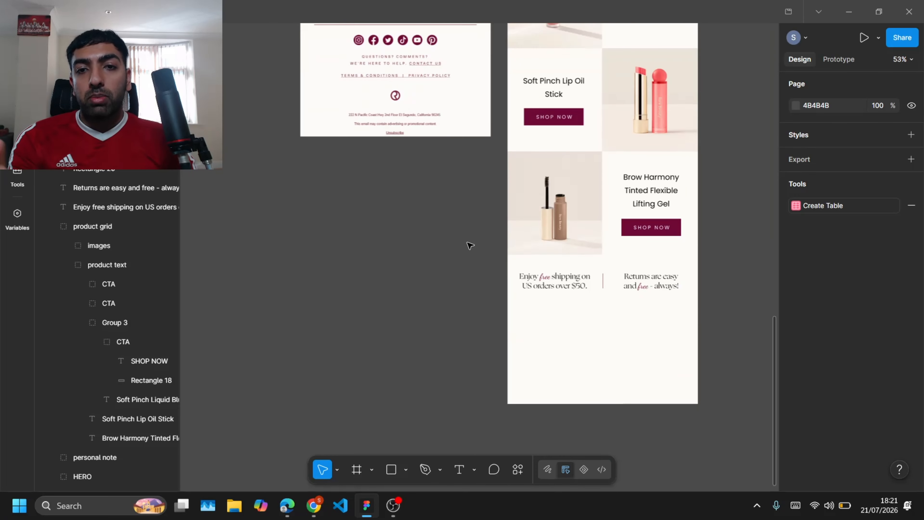
{"action": "scroll", "coordinate": [558, 359], "scroll_direction": "up", "scroll_amount": 4}
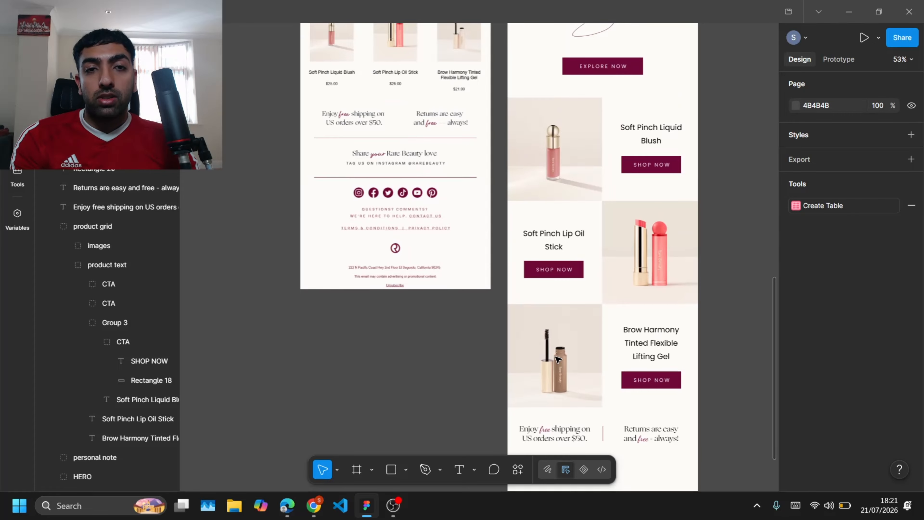
{"action": "scroll", "coordinate": [515, 303], "scroll_direction": "down", "scroll_amount": 7}
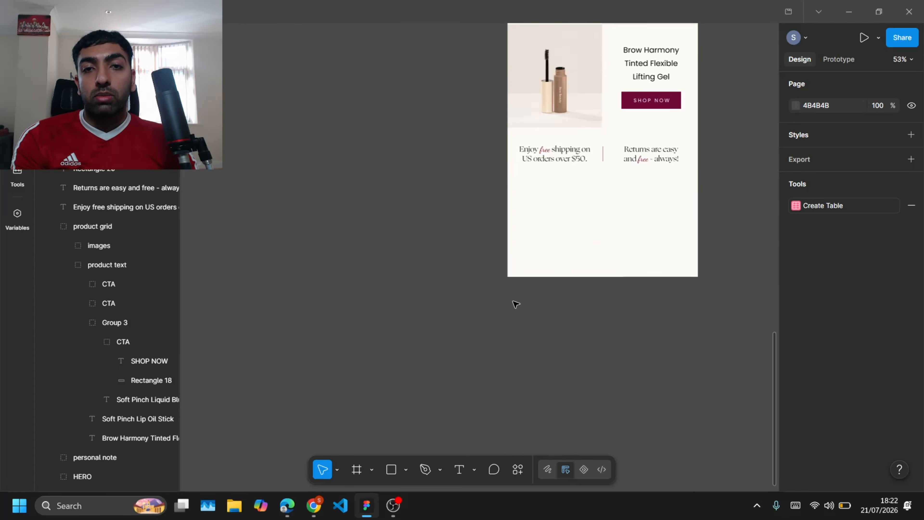
{"action": "scroll", "coordinate": [515, 304], "scroll_direction": "up", "scroll_amount": 4}
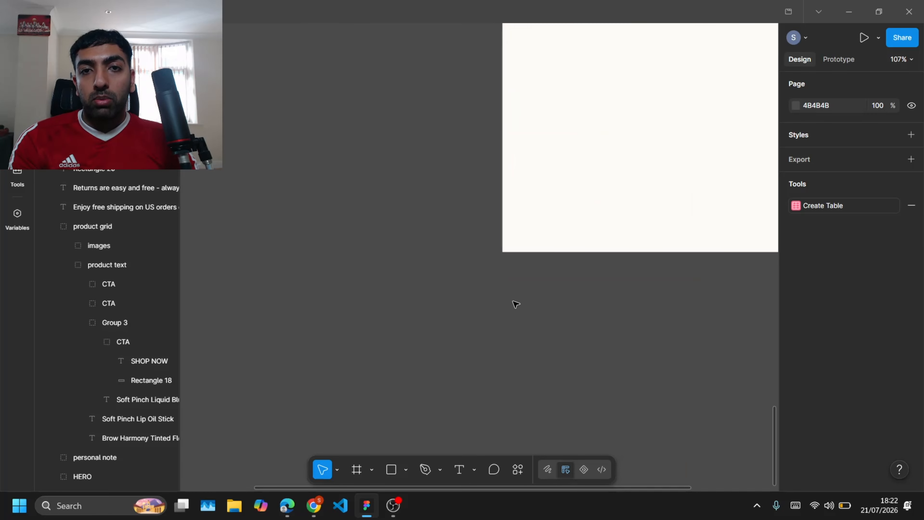
{"action": "scroll", "coordinate": [515, 304], "scroll_direction": "right", "scroll_amount": 5}
{"action": "scroll", "coordinate": [515, 304], "scroll_direction": "up", "scroll_amount": 5}
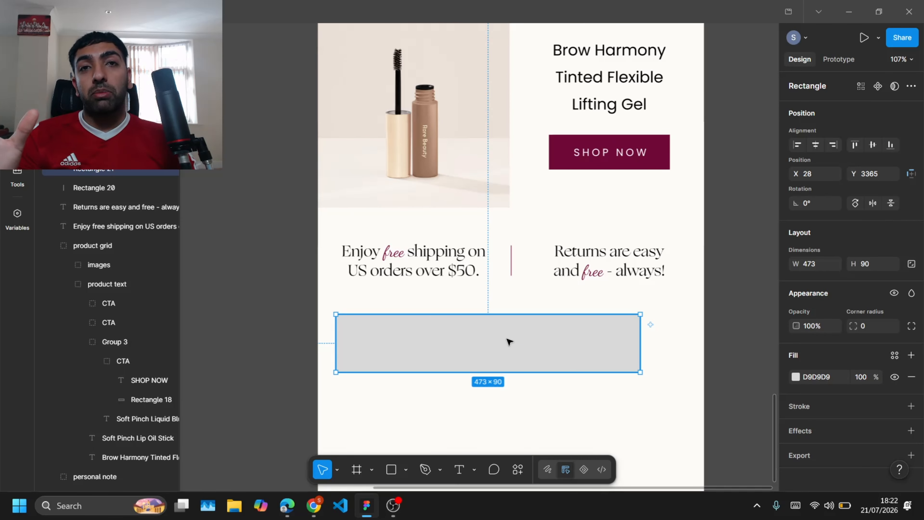
Step: Stretch the new rectangle across the full 600 width beneath the text row and fill it with maroon 700938
{"action": "left_click_drag", "start_coordinate": [508, 341], "coordinate": [489, 330]}
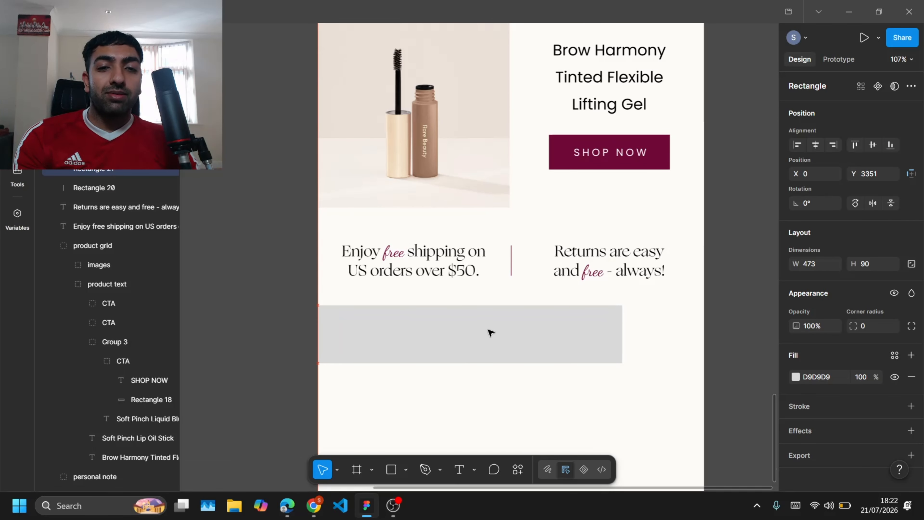
{"action": "left_click_drag", "start_coordinate": [622, 328], "coordinate": [703, 328]}
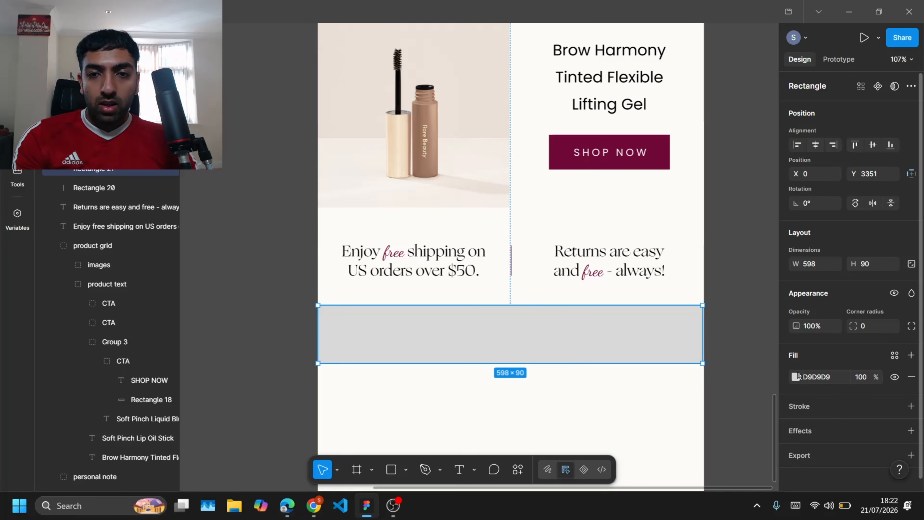
{"action": "left_click", "coordinate": [796, 377]}
{"action": "left_click", "coordinate": [669, 451]}
{"action": "left_click", "coordinate": [244, 341]}
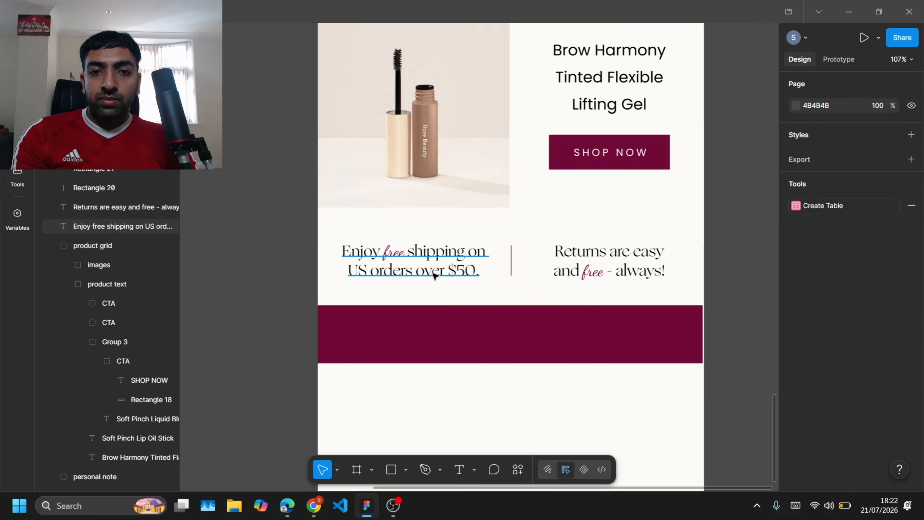
{"action": "left_click", "coordinate": [648, 327]}
{"action": "left_click", "coordinate": [715, 340]}
{"action": "left_click", "coordinate": [701, 351]}
{"action": "left_click_drag", "start_coordinate": [702, 348], "coordinate": [704, 347]}
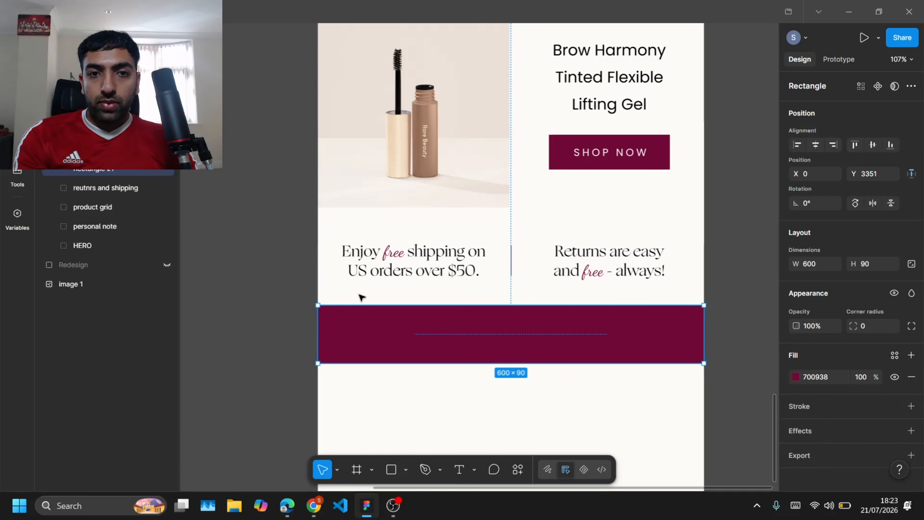
Step: Duplicate the shipping text onto the maroon band and move the copy out of its group in the layers
{"action": "double_click", "coordinate": [434, 277]}
{"action": "left_click_drag", "start_coordinate": [435, 275], "coordinate": [496, 339]}
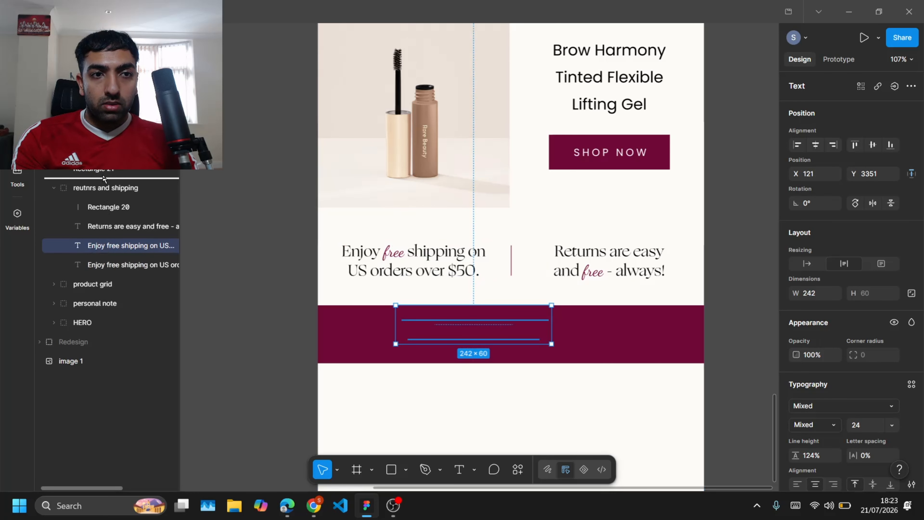
{"action": "left_click_drag", "start_coordinate": [103, 176], "coordinate": [109, 161]}
{"action": "left_click", "coordinate": [53, 206]}
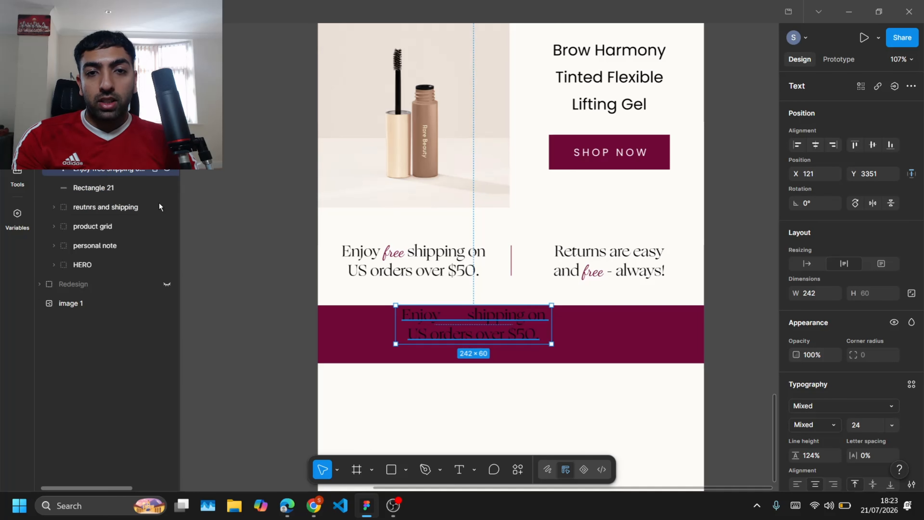
Step: Change the copied text's colour to white FFFFFF
{"action": "scroll", "coordinate": [833, 447], "scroll_direction": "down", "scroll_amount": 4}
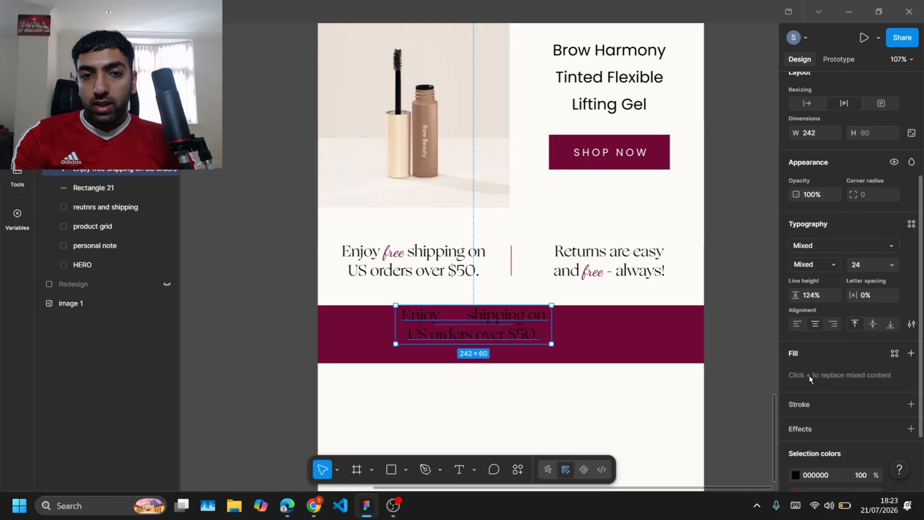
{"action": "scroll", "coordinate": [809, 379], "scroll_direction": "down", "scroll_amount": 2}
{"action": "left_click", "coordinate": [795, 399]}
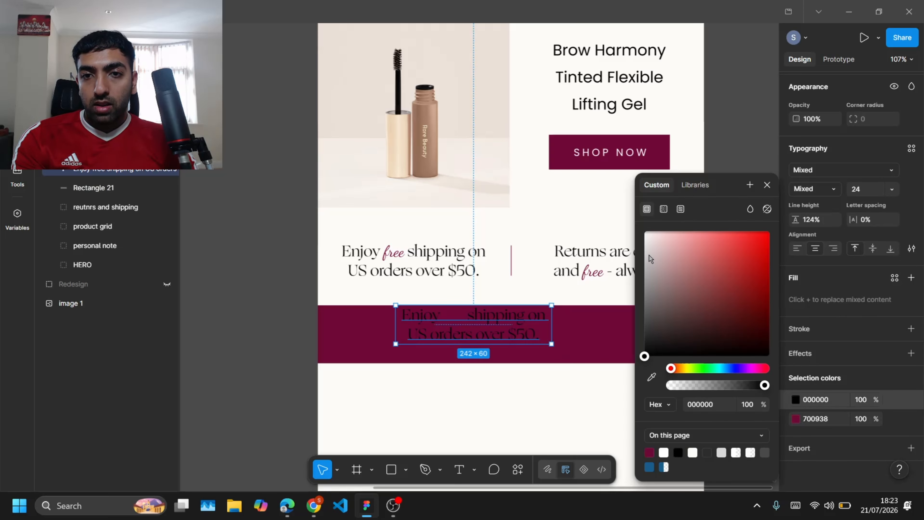
{"action": "left_click_drag", "start_coordinate": [650, 258], "coordinate": [609, 179]}
Step: Retype the white text on the band as "Share your Rare Beauty love."
{"action": "scroll", "coordinate": [365, 265], "scroll_direction": "up", "scroll_amount": 5}
{"action": "scroll", "coordinate": [364, 264], "scroll_direction": "left", "scroll_amount": 7}
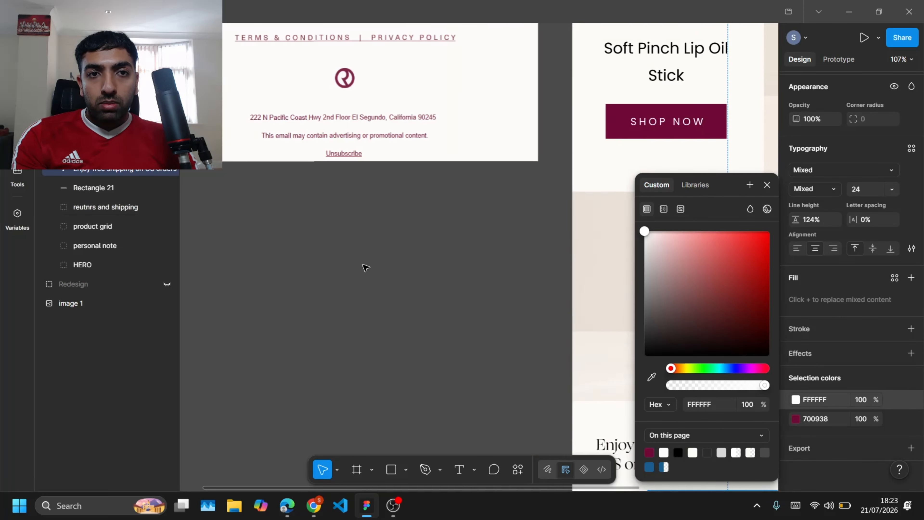
{"action": "scroll", "coordinate": [364, 268], "scroll_direction": "up", "scroll_amount": 8}
{"action": "scroll", "coordinate": [421, 196], "scroll_direction": "down", "scroll_amount": 13}
{"action": "scroll", "coordinate": [420, 196], "scroll_direction": "right", "scroll_amount": 8}
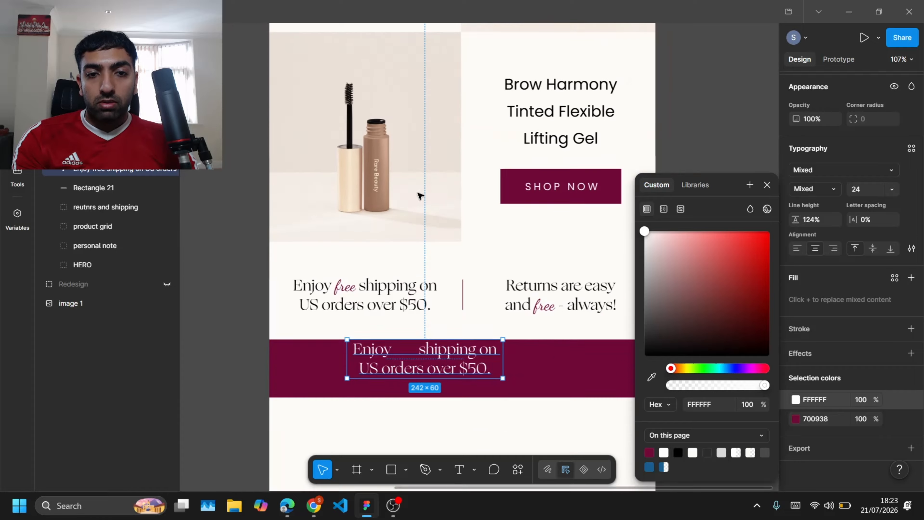
{"action": "double_click", "coordinate": [455, 299]}
{"action": "type", "text": "Share your"}
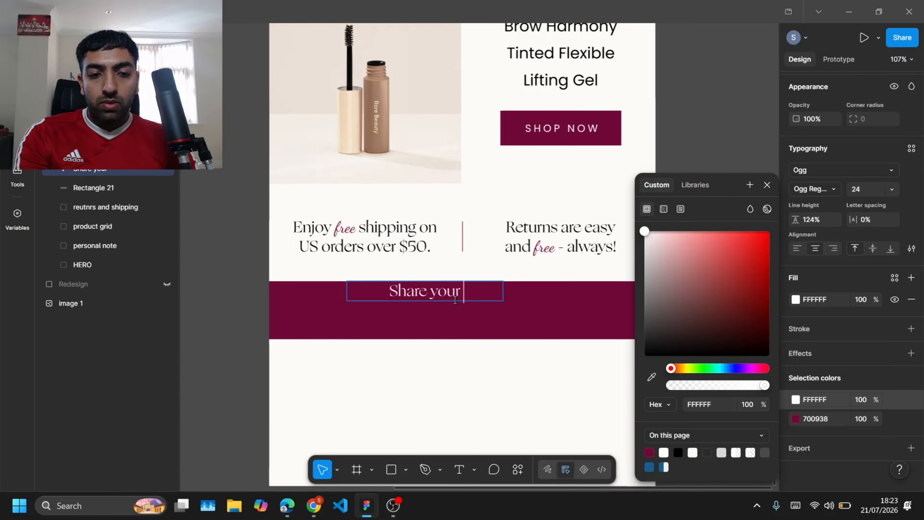
{"action": "type", "text": " Rare Beauty"}
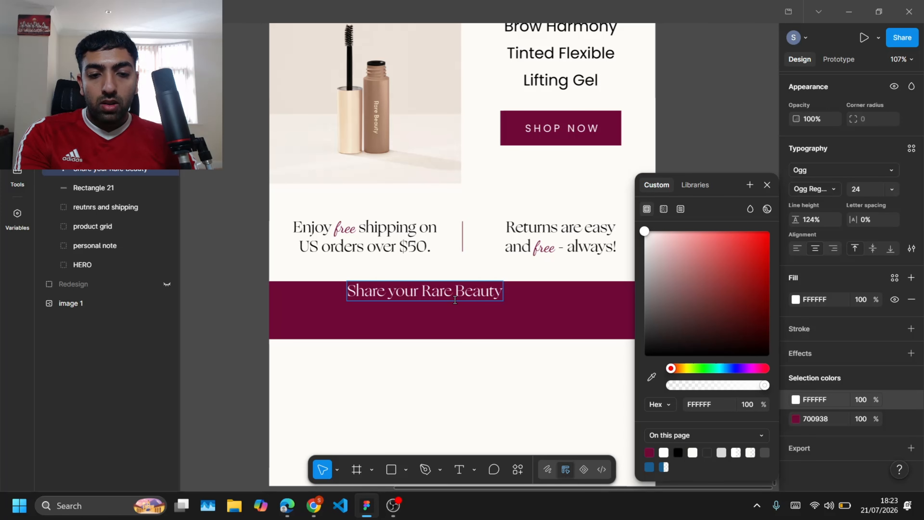
{"action": "type", "text": " love."}
{"action": "key", "text": "Escape"}
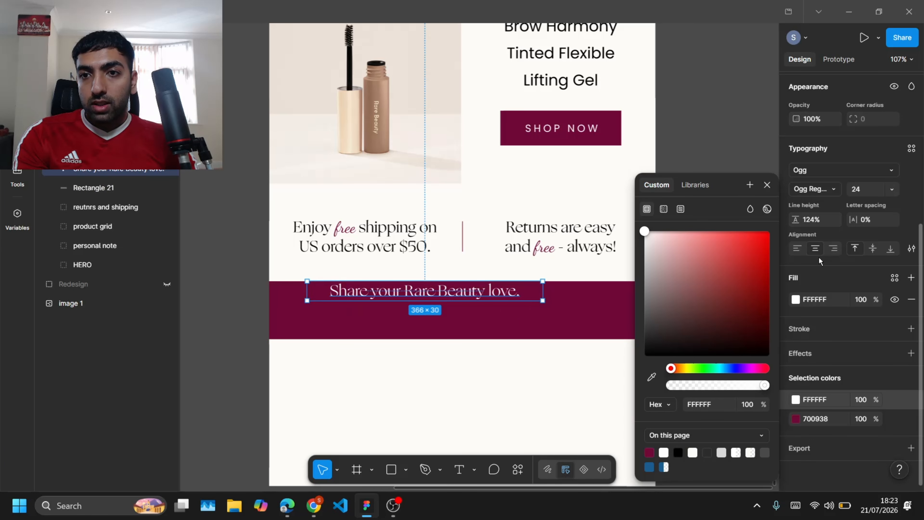
Step: Centre the heading horizontally in the frame and nudge it slightly down within the band
{"action": "scroll", "coordinate": [819, 131], "scroll_direction": "up", "scroll_amount": 5}
{"action": "left_click", "coordinate": [815, 145]}
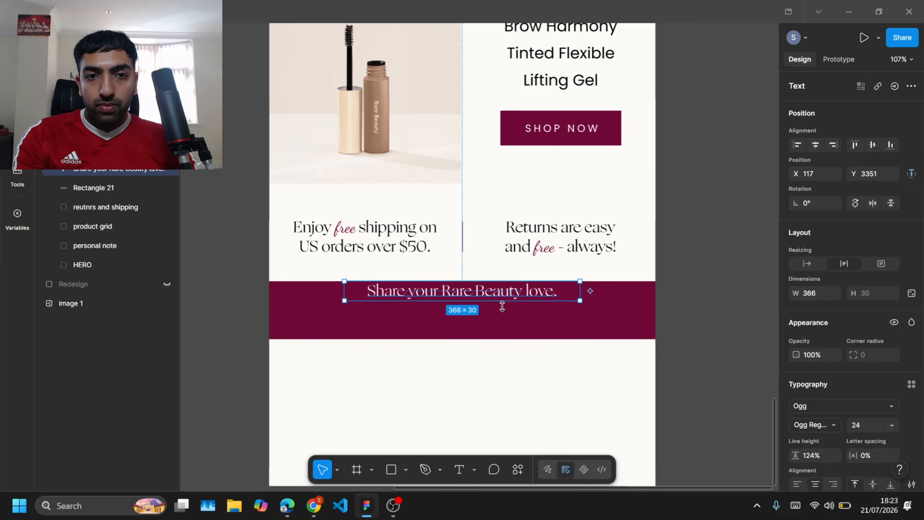
{"action": "left_click_drag", "start_coordinate": [502, 286], "coordinate": [501, 296]}
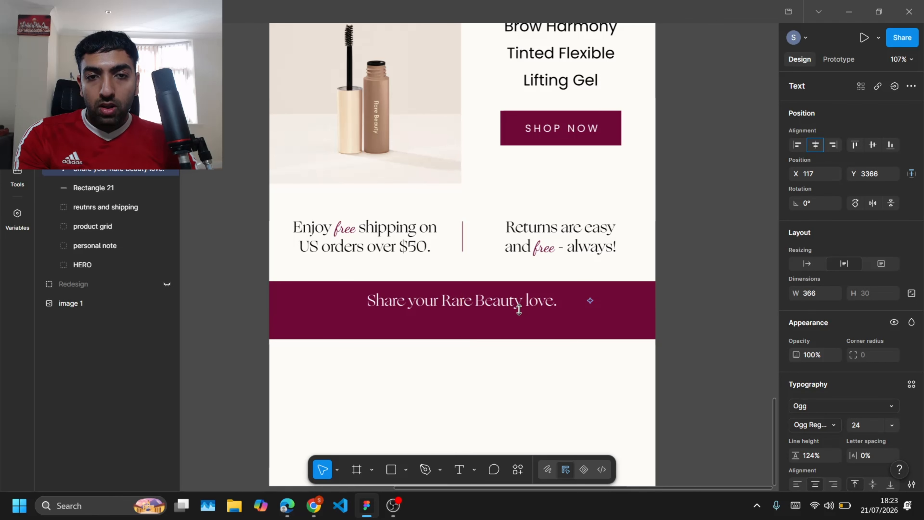
Step: Set the word "your" in the band heading to the Dancing Script font
{"action": "double_click", "coordinate": [432, 306]}
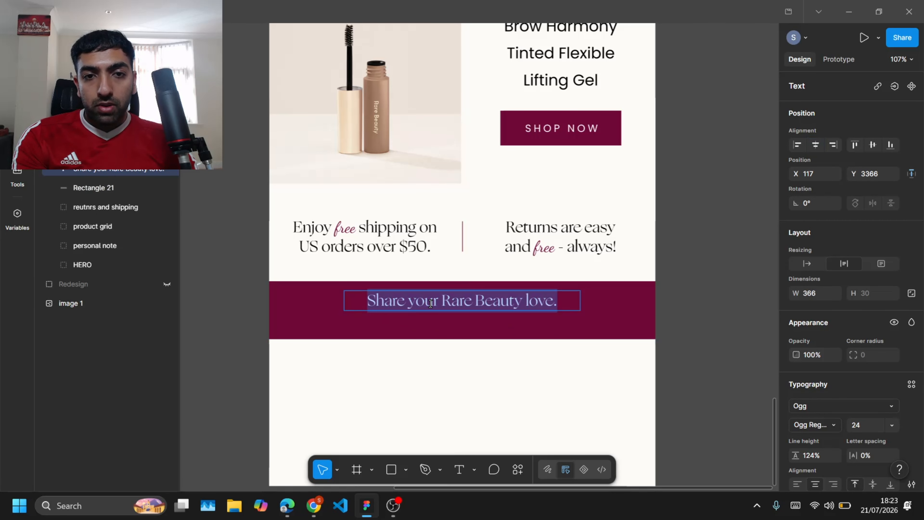
{"action": "double_click", "coordinate": [433, 306]}
{"action": "left_click", "coordinate": [813, 405]}
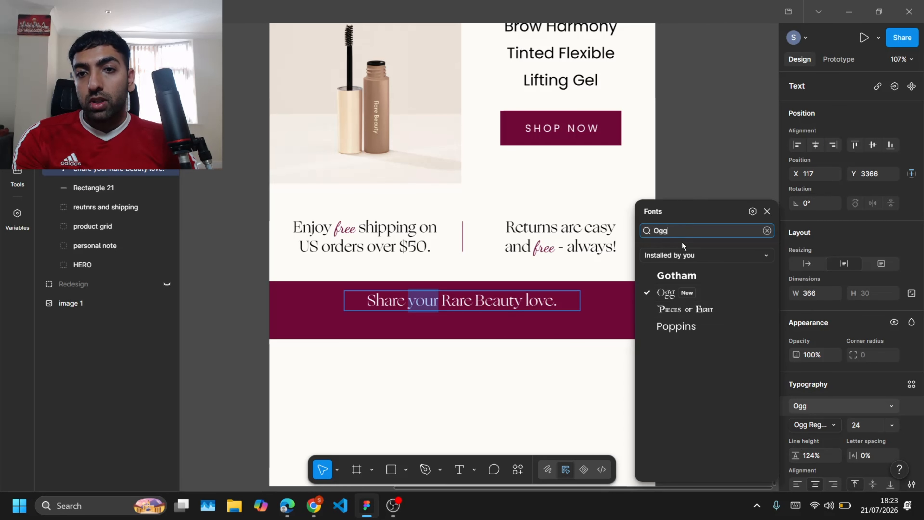
{"action": "type", "text": "scri"}
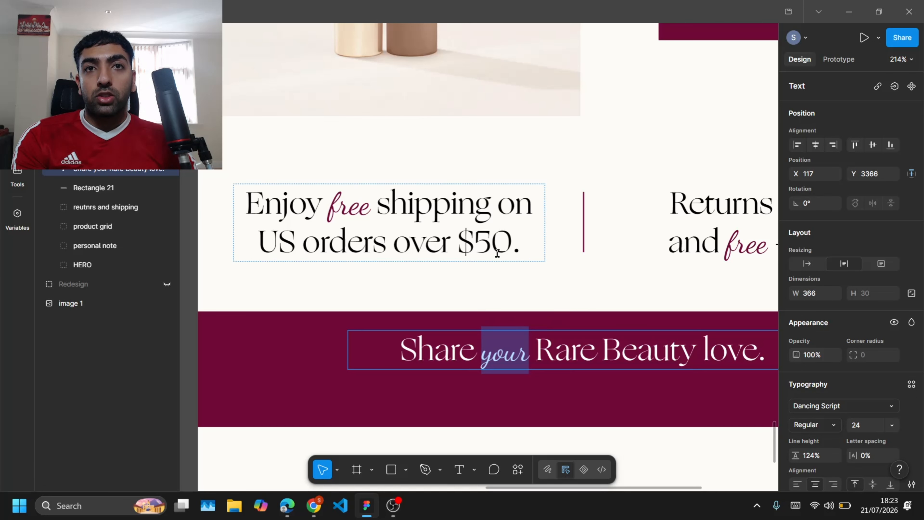
Step: Duplicate the band heading directly beneath itself inside the maroon band
{"action": "scroll", "coordinate": [461, 291], "scroll_direction": "down", "scroll_amount": 2}
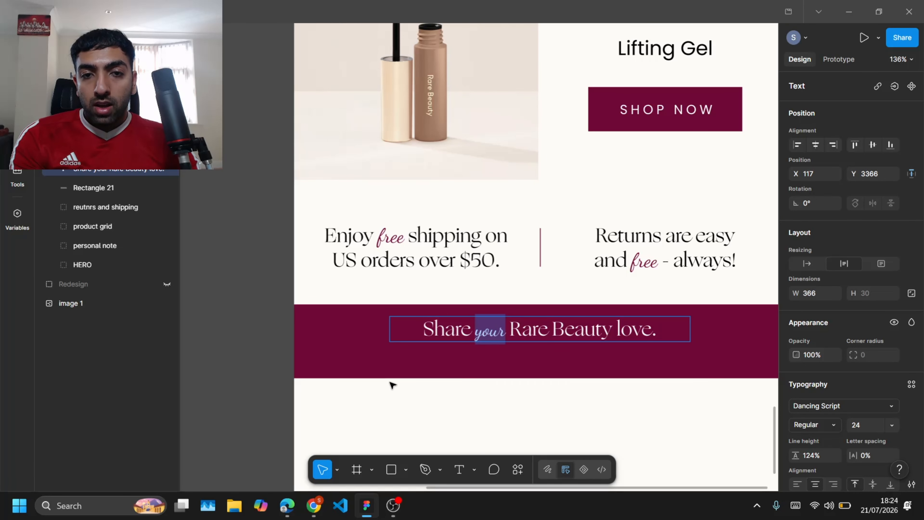
{"action": "left_click", "coordinate": [251, 351]}
{"action": "left_click", "coordinate": [251, 352]}
{"action": "scroll", "coordinate": [526, 352], "scroll_direction": "up", "scroll_amount": 3}
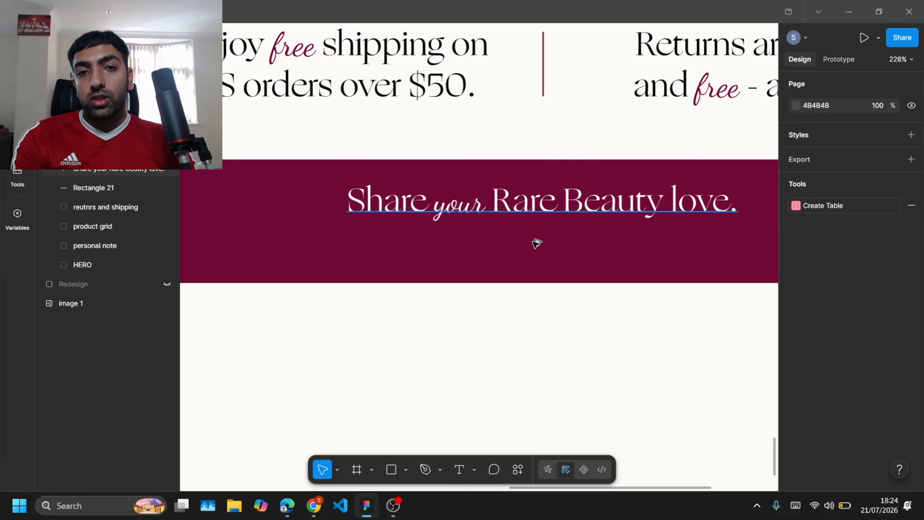
{"action": "left_click_drag", "start_coordinate": [536, 199], "coordinate": [535, 245]}
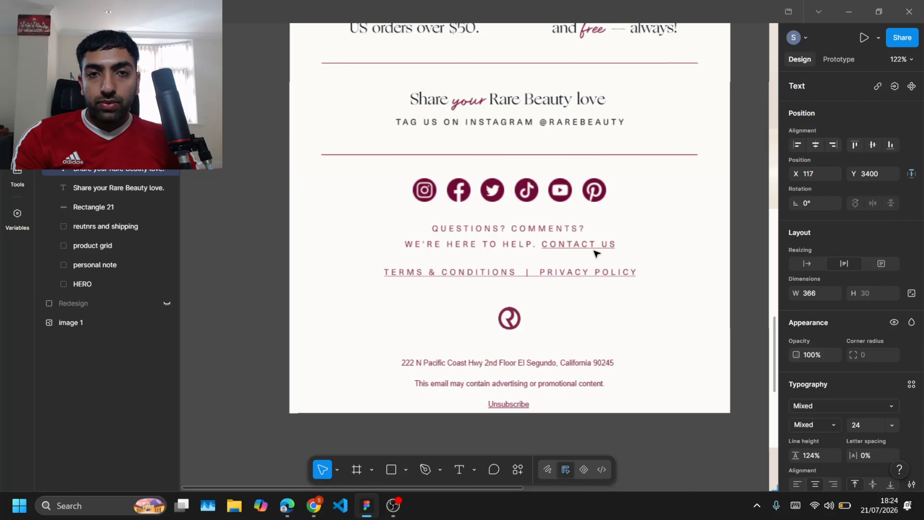
{"action": "scroll", "coordinate": [687, 166], "scroll_direction": "right", "scroll_amount": 12}
{"action": "scroll", "coordinate": [688, 165], "scroll_direction": "down", "scroll_amount": 10}
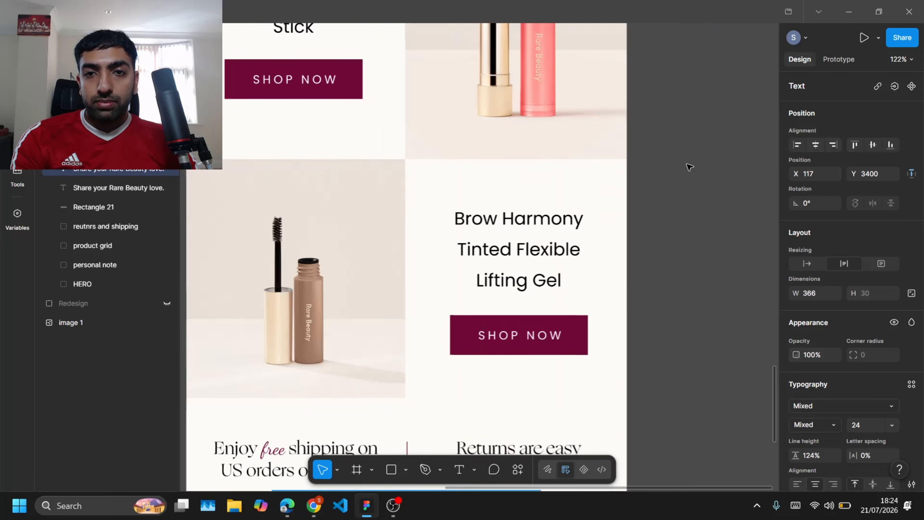
{"action": "scroll", "coordinate": [687, 165], "scroll_direction": "left", "scroll_amount": 4}
{"action": "type", "text": "Tag u"}
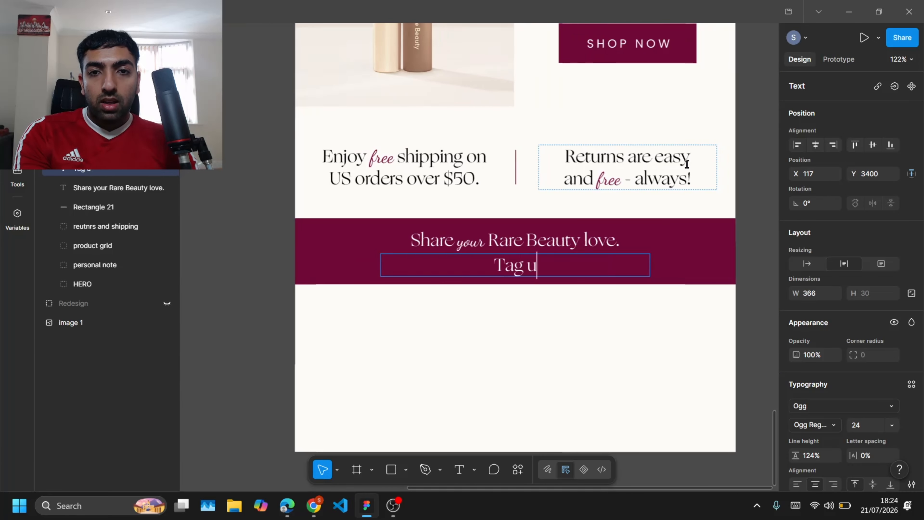
{"action": "type", "text": "s ob Instag"}
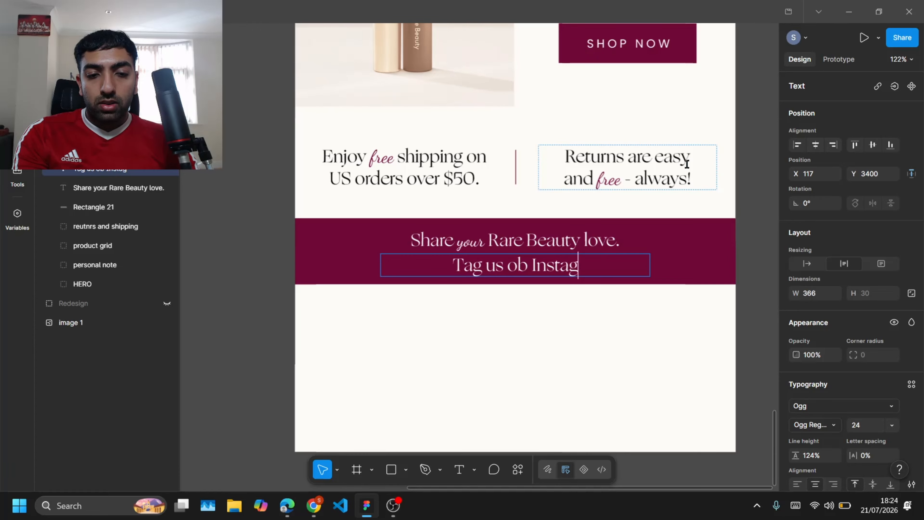
{"action": "type", "text": "ram @RAREBEAUTY"}
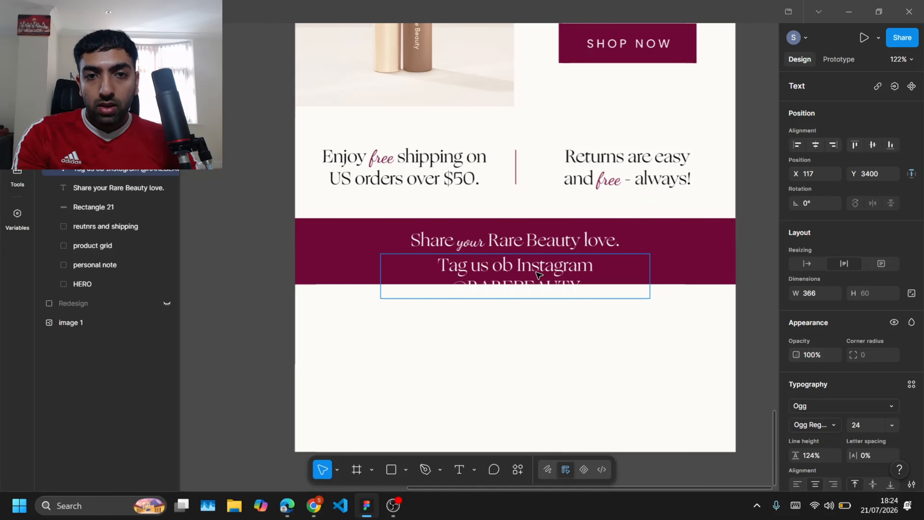
{"action": "double_click", "coordinate": [509, 268]}
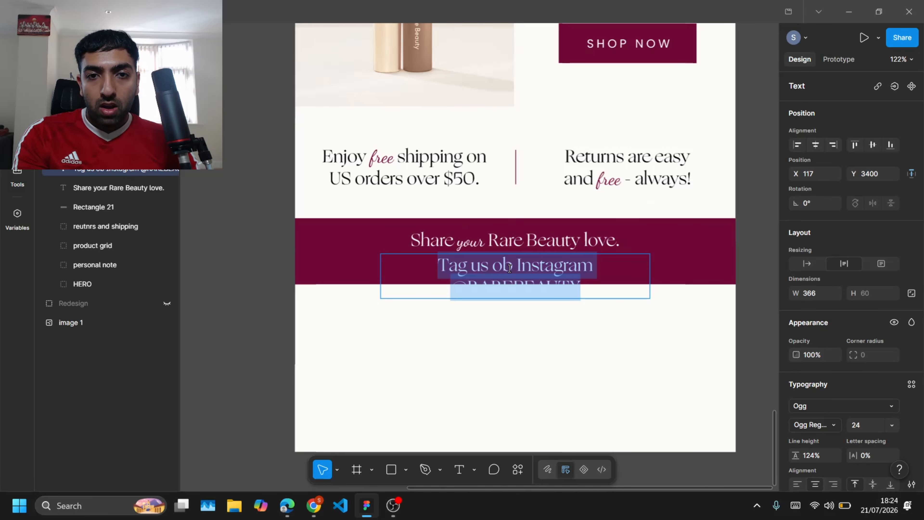
{"action": "left_click", "coordinate": [509, 268]}
{"action": "key", "text": "Escape"}
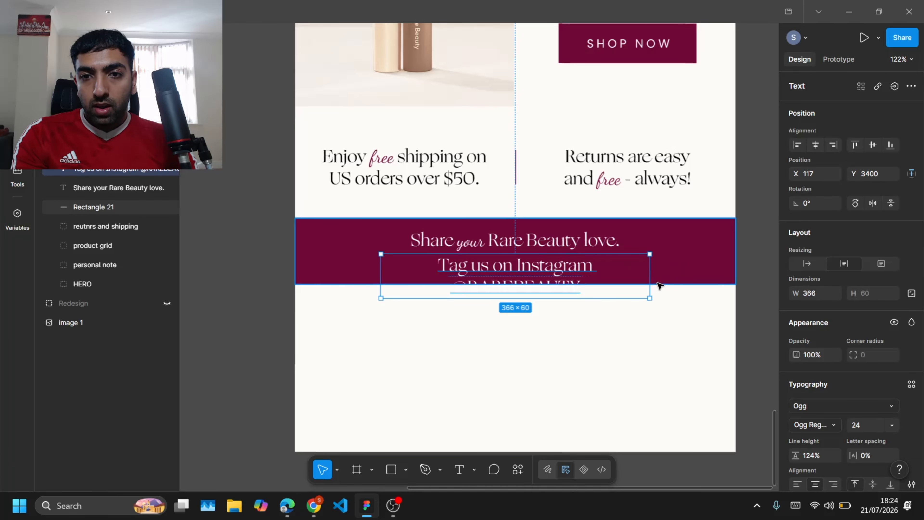
Step: Widen the tag line so it fits on one line and change its font to Poppins
{"action": "left_click_drag", "start_coordinate": [650, 275], "coordinate": [691, 265]}
{"action": "left_click", "coordinate": [817, 413]}
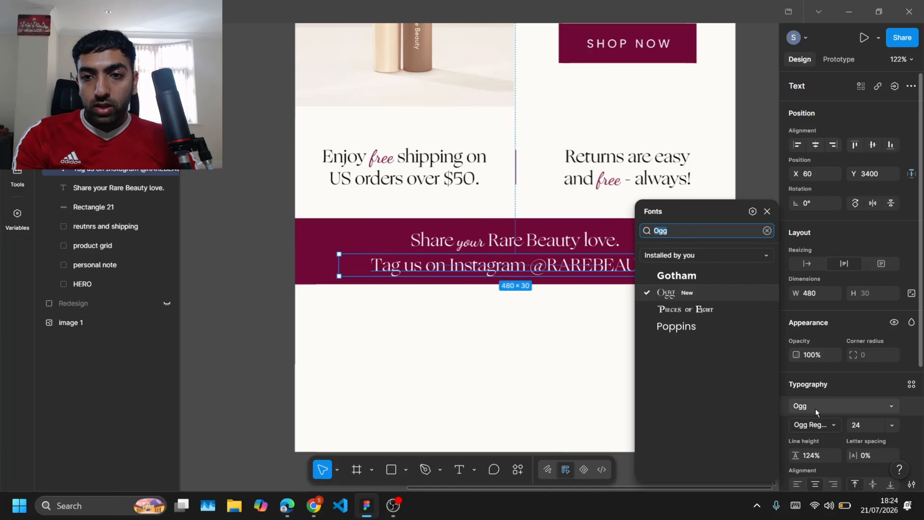
{"action": "type", "text": "pop"}
{"action": "key", "text": "Return"}
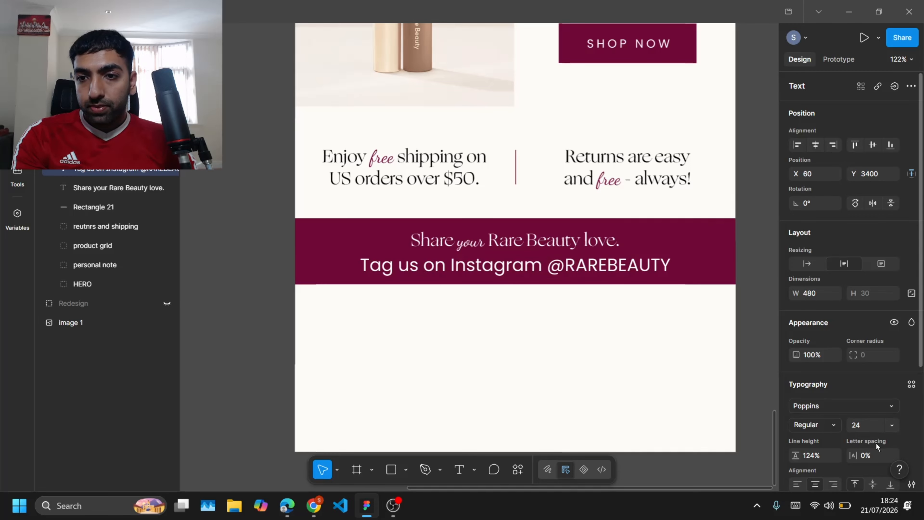
Step: Set the tag line's font size to 12 and its letter spacing to 11%
{"action": "left_click", "coordinate": [892, 425]}
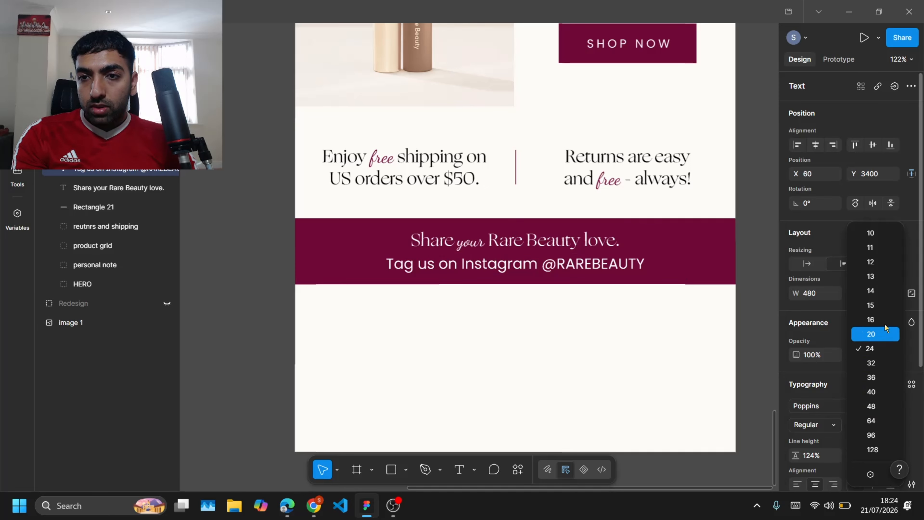
{"action": "left_click", "coordinate": [874, 303]}
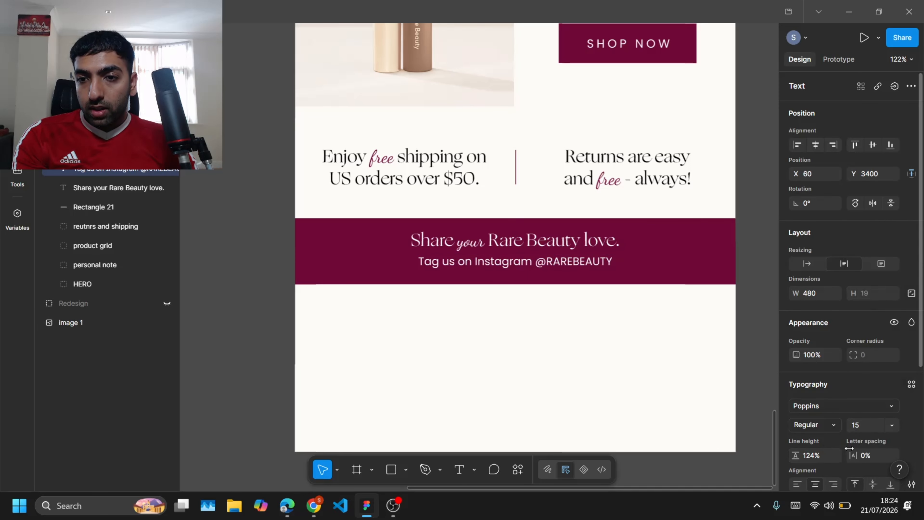
{"action": "left_click_drag", "start_coordinate": [849, 449], "coordinate": [865, 455]}
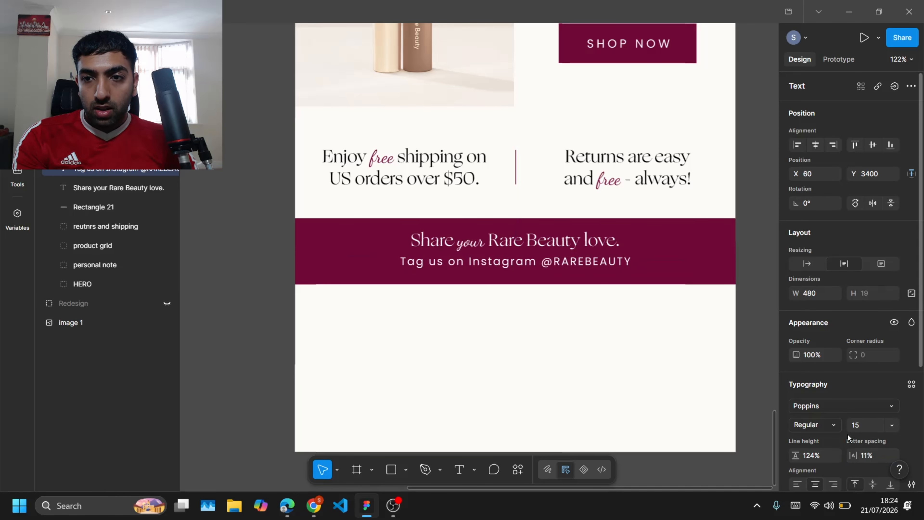
{"action": "left_click", "coordinate": [891, 425]}
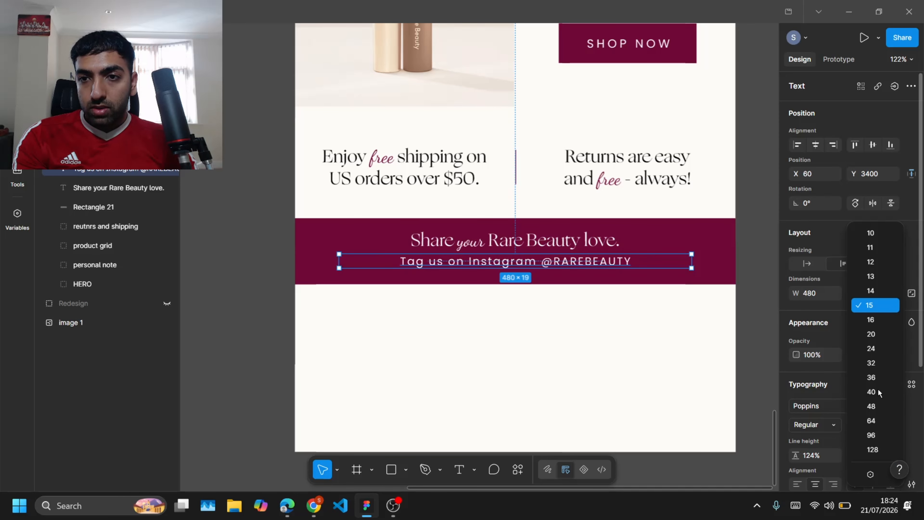
{"action": "left_click", "coordinate": [874, 262]}
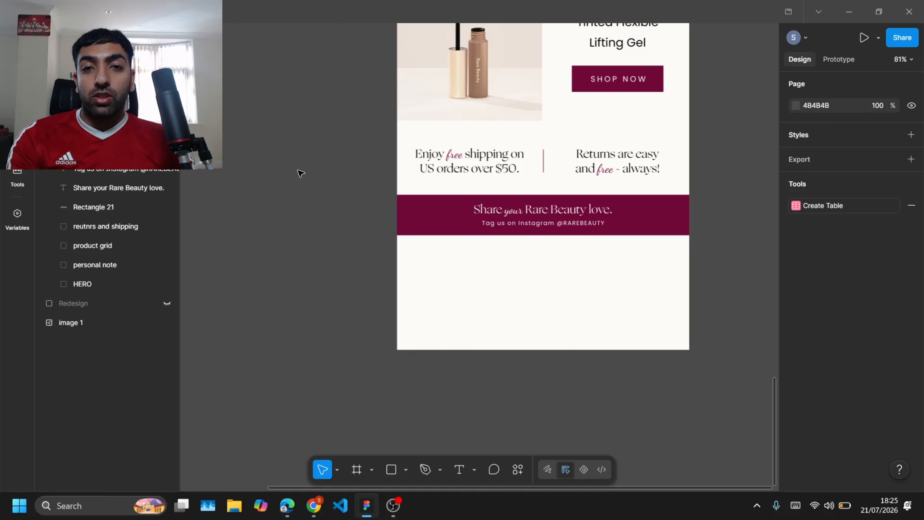
{"action": "scroll", "coordinate": [300, 173], "scroll_direction": "up", "scroll_amount": 10}
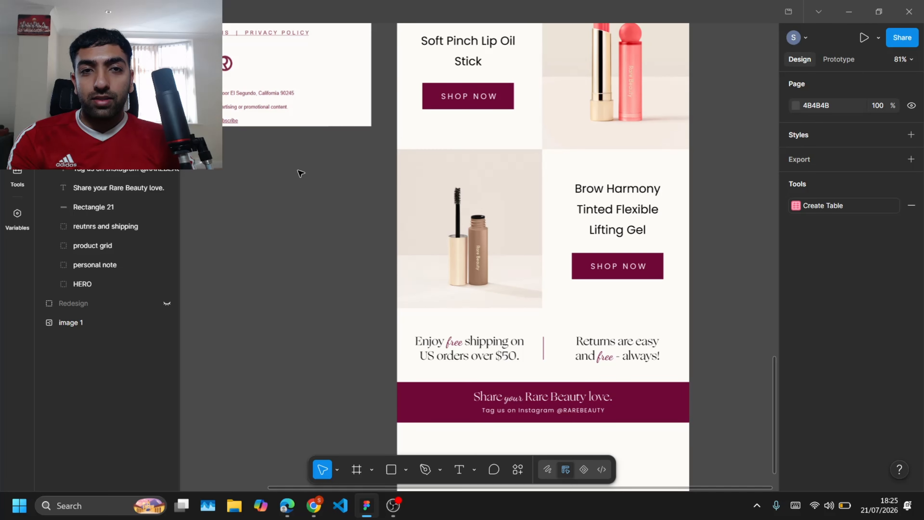
Step: Compare the redesign's lower sections with the original reference email's product and footer layout
{"action": "scroll", "coordinate": [300, 173], "scroll_direction": "left", "scroll_amount": 4}
{"action": "scroll", "coordinate": [300, 172], "scroll_direction": "down", "scroll_amount": 3}
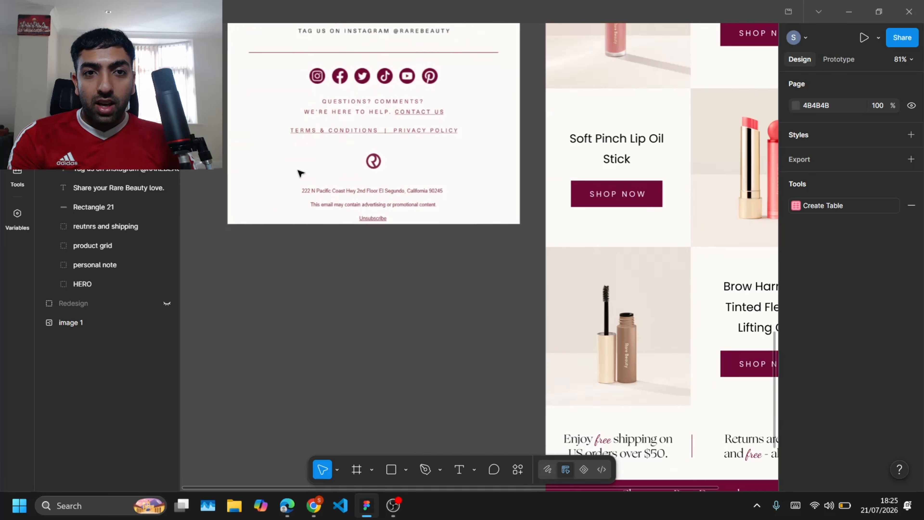
{"action": "scroll", "coordinate": [300, 173], "scroll_direction": "up", "scroll_amount": 1}
{"action": "scroll", "coordinate": [300, 172], "scroll_direction": "down", "scroll_amount": 5, "text": "ctrl"}
{"action": "scroll", "coordinate": [300, 172], "scroll_direction": "down", "scroll_amount": 4}
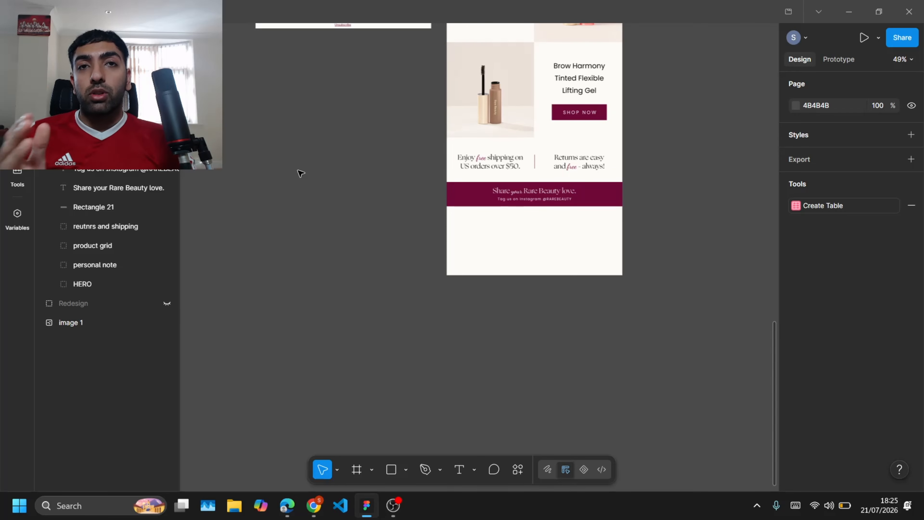
{"action": "scroll", "coordinate": [661, 234], "scroll_direction": "up", "scroll_amount": 3, "text": "ctrl"}
{"action": "scroll", "coordinate": [660, 234], "scroll_direction": "up", "scroll_amount": 1}
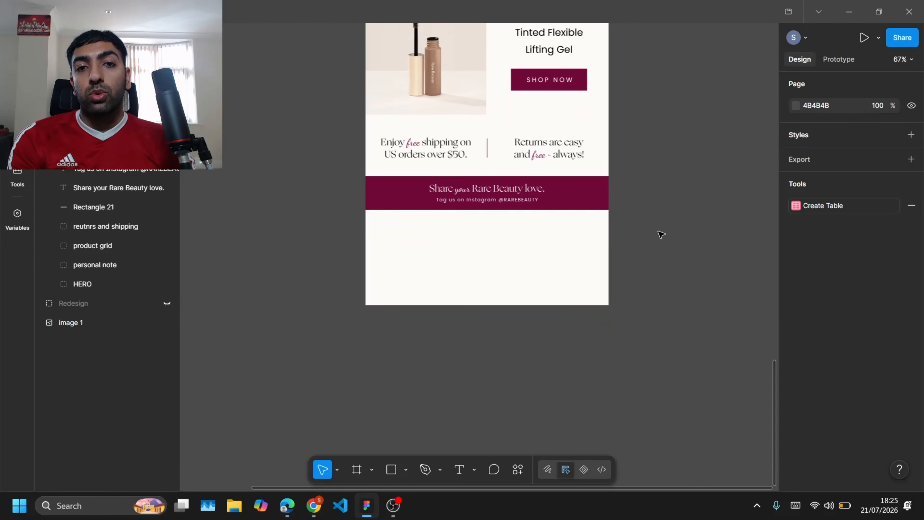
{"action": "scroll", "coordinate": [661, 234], "scroll_direction": "up", "scroll_amount": 2, "text": "ctrl"}
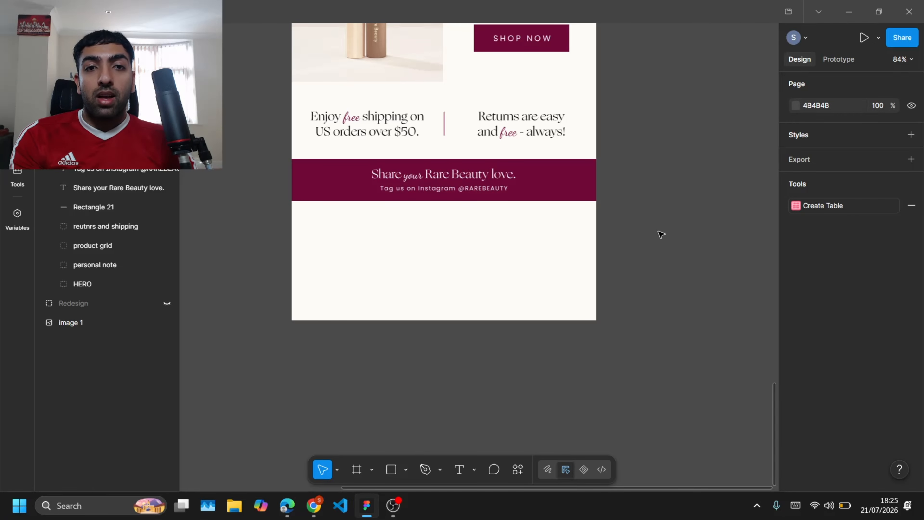
{"action": "scroll", "coordinate": [661, 234], "scroll_direction": "up", "scroll_amount": 3}
{"action": "scroll", "coordinate": [661, 234], "scroll_direction": "left", "scroll_amount": 1}
{"action": "scroll", "coordinate": [661, 234], "scroll_direction": "left", "scroll_amount": 10}
{"action": "scroll", "coordinate": [661, 234], "scroll_direction": "down", "scroll_amount": 3}
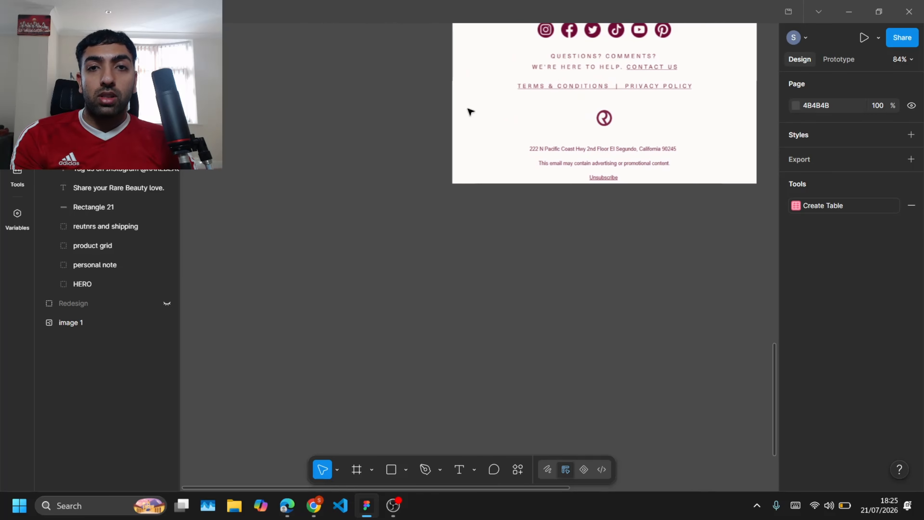
{"action": "scroll", "coordinate": [470, 113], "scroll_direction": "up", "scroll_amount": 3}
{"action": "scroll", "coordinate": [471, 114], "scroll_direction": "right", "scroll_amount": 1}
{"action": "scroll", "coordinate": [553, 170], "scroll_direction": "up", "scroll_amount": 2, "text": "ctrl"}
{"action": "scroll", "coordinate": [570, 353], "scroll_direction": "down", "scroll_amount": 2, "text": "ctrl"}
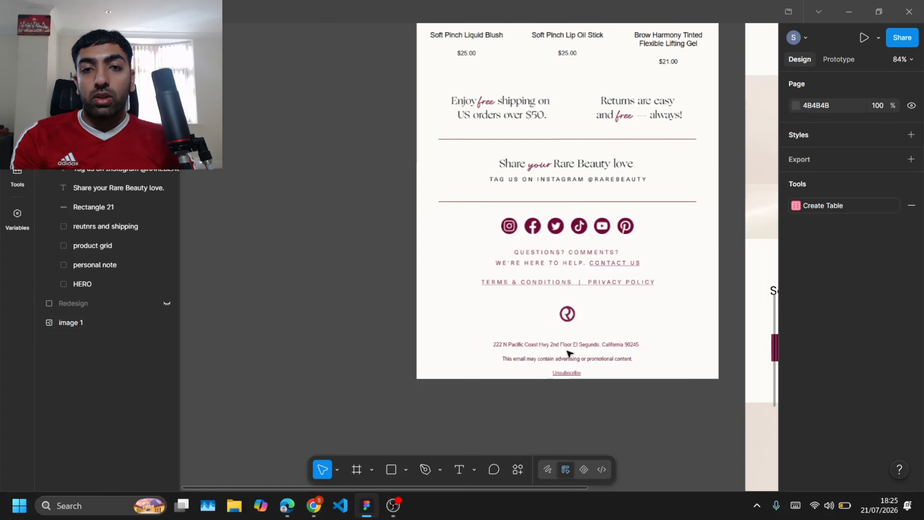
{"action": "scroll", "coordinate": [568, 351], "scroll_direction": "right", "scroll_amount": 6}
{"action": "scroll", "coordinate": [568, 351], "scroll_direction": "down", "scroll_amount": 2, "text": "ctrl"}
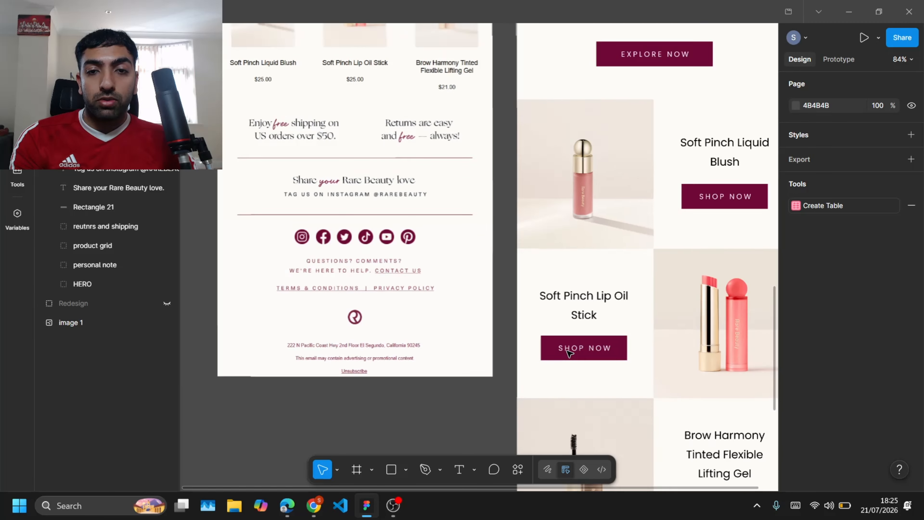
{"action": "scroll", "coordinate": [568, 352], "scroll_direction": "right", "scroll_amount": 3}
{"action": "scroll", "coordinate": [568, 352], "scroll_direction": "down", "scroll_amount": 8}
Step: Add a "Shop By Category" heading in Ogg at size 36 below the maroon band
{"action": "left_click_drag", "start_coordinate": [533, 259], "coordinate": [542, 294], "text": "alt"}
{"action": "scroll", "coordinate": [541, 296], "scroll_direction": "up", "scroll_amount": 5, "text": "ctrl"}
{"action": "double_click", "coordinate": [431, 314]}
{"action": "type", "text": "Shop"}
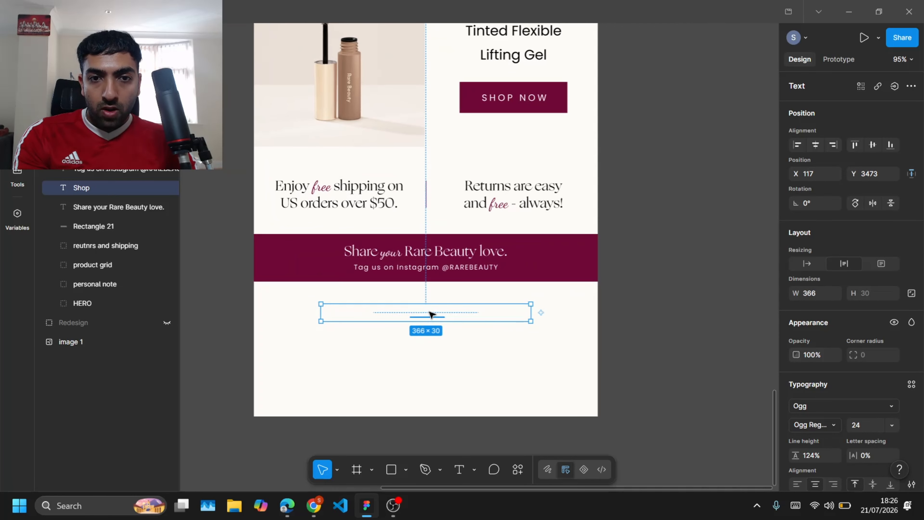
{"action": "type", "text": "S"}
{"action": "scroll", "coordinate": [809, 419], "scroll_direction": "down", "scroll_amount": 3}
{"action": "left_click", "coordinate": [795, 445]}
{"action": "left_click", "coordinate": [677, 452]}
{"action": "double_click", "coordinate": [433, 317]}
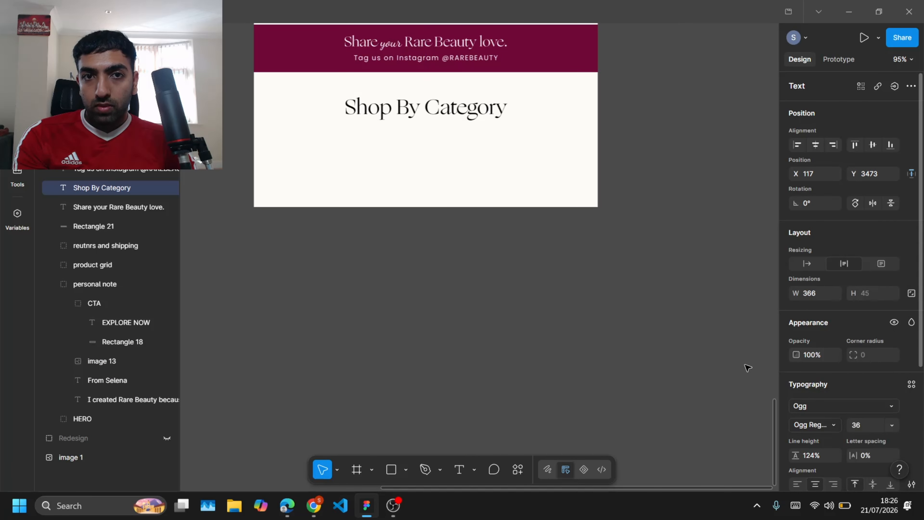
{"action": "left_click", "coordinate": [747, 367]}
Step: Copy the "Shop By Category" heading
{"action": "scroll", "coordinate": [453, 291], "scroll_direction": "up", "scroll_amount": 4}
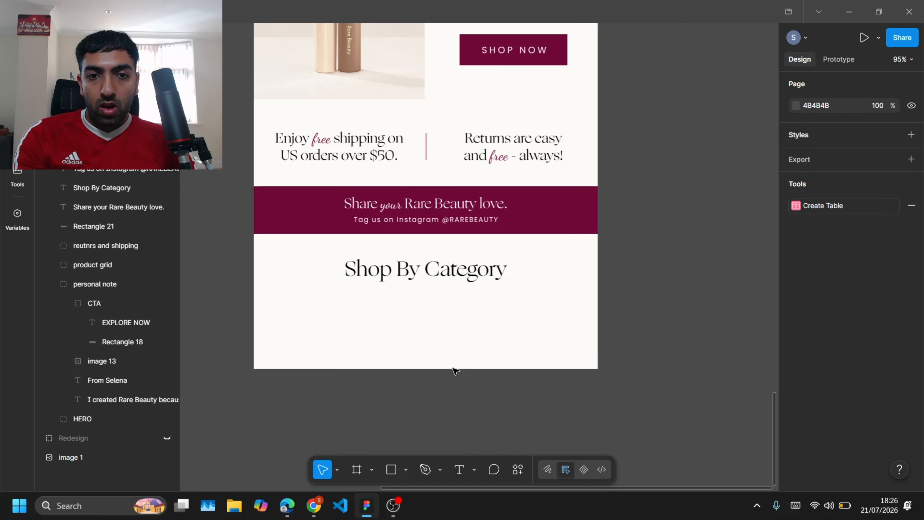
{"action": "scroll", "coordinate": [454, 368], "scroll_direction": "down", "scroll_amount": 3}
{"action": "left_click", "coordinate": [363, 354]}
{"action": "left_click_drag", "start_coordinate": [363, 353], "coordinate": [363, 468]}
{"action": "left_click", "coordinate": [527, 364]}
{"action": "scroll", "coordinate": [446, 277], "scroll_direction": "left", "scroll_amount": 2}
{"action": "left_click", "coordinate": [464, 279]}
{"action": "scroll", "coordinate": [464, 279], "scroll_direction": "up", "scroll_amount": 10}
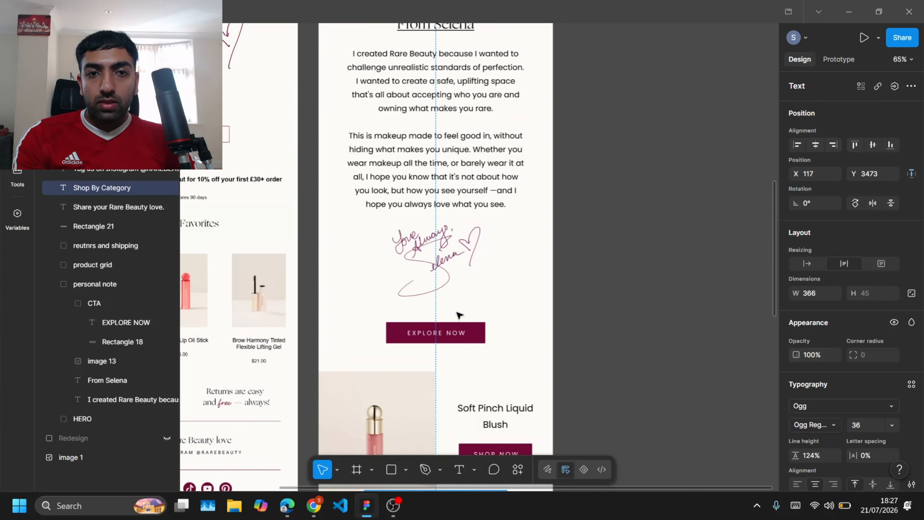
{"action": "scroll", "coordinate": [472, 258], "scroll_direction": "down", "scroll_amount": 3}
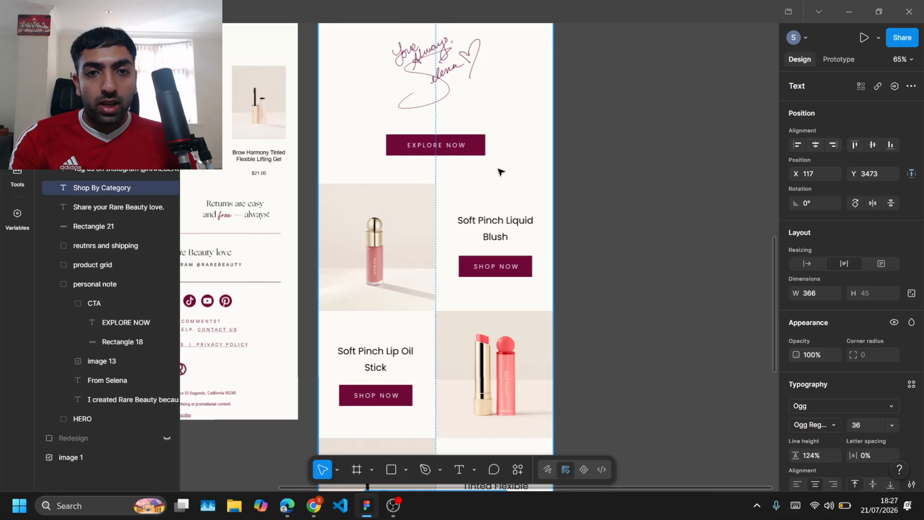
{"action": "key", "text": "ctrl+v"}
{"action": "scroll", "coordinate": [500, 173], "scroll_direction": "up", "scroll_amount": 5}
{"action": "scroll", "coordinate": [499, 173], "scroll_direction": "down", "scroll_amount": 5}
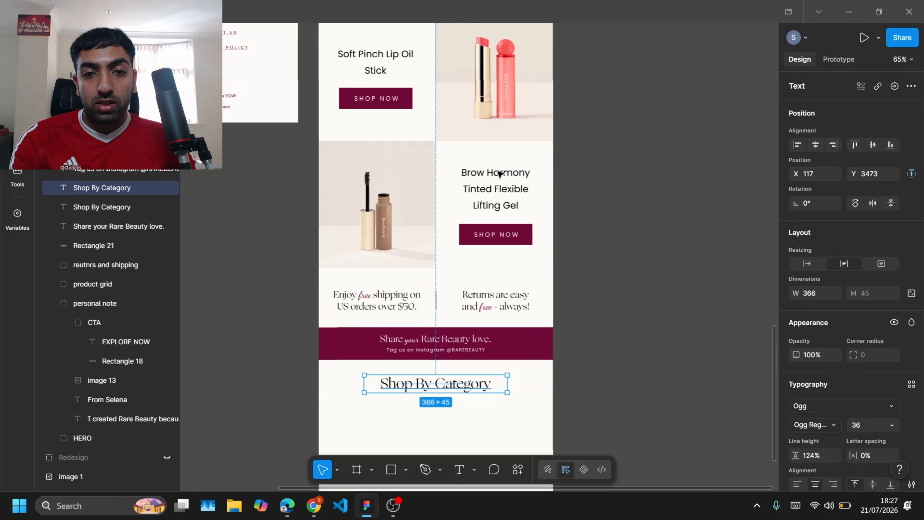
{"action": "left_click_drag", "start_coordinate": [483, 389], "coordinate": [504, 378]}
{"action": "key", "text": "Delete"}
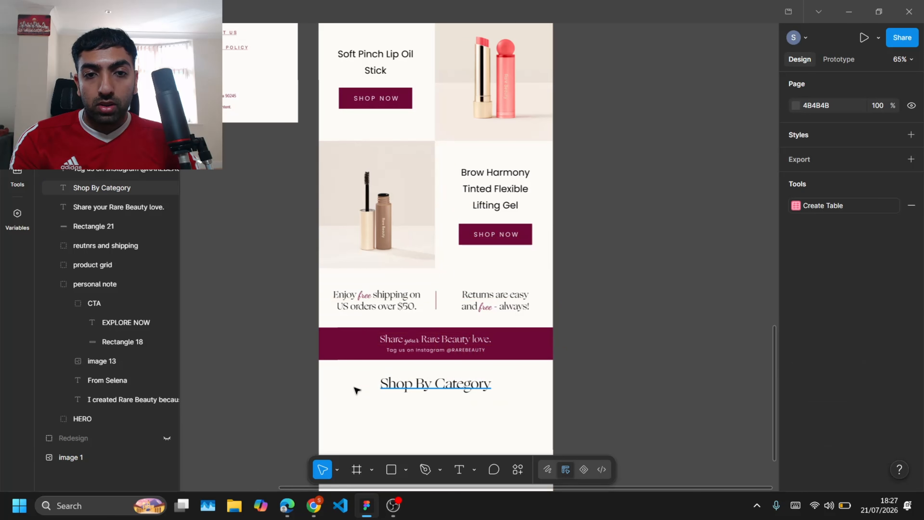
Step: Paste the heading into the product grid group and move it above the first product row
{"action": "left_click", "coordinate": [102, 269]}
{"action": "scroll", "coordinate": [392, 196], "scroll_direction": "up", "scroll_amount": 4}
{"action": "key", "text": "ctrl+v"}
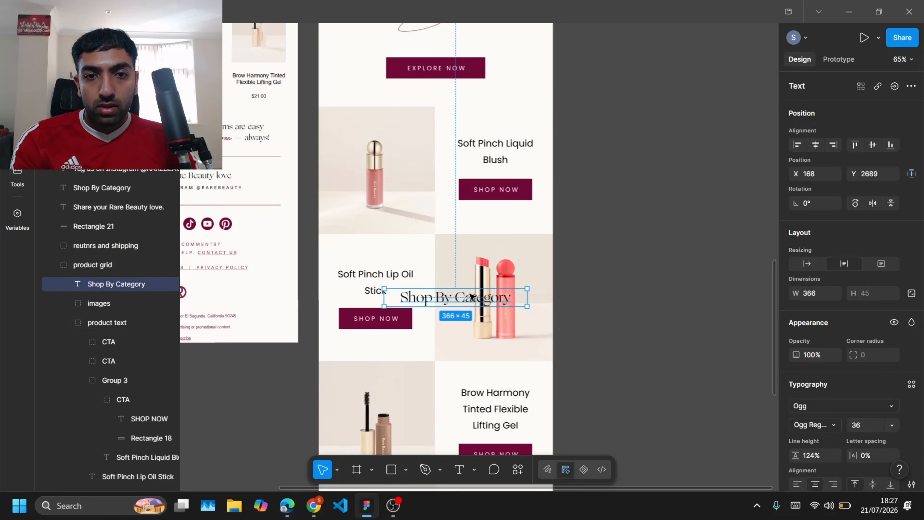
{"action": "left_click_drag", "start_coordinate": [470, 297], "coordinate": [448, 96]}
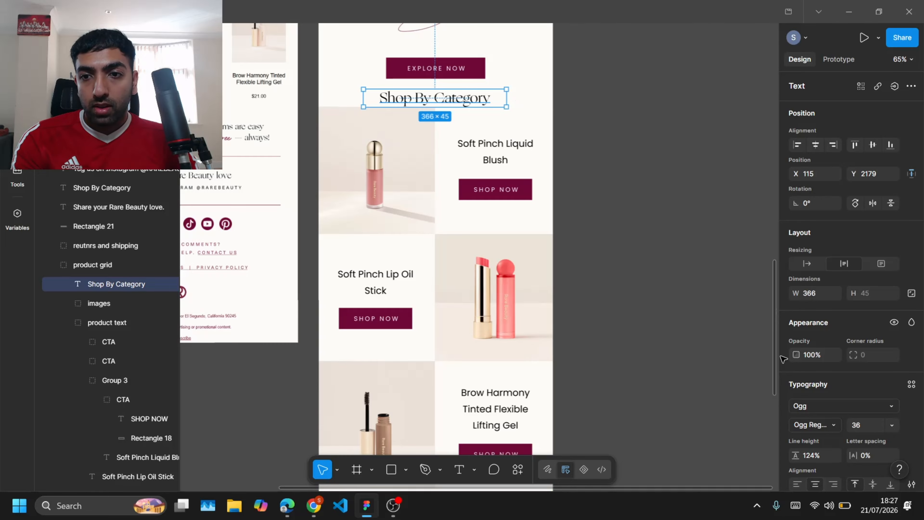
Step: Retype the pasted heading as "Selena's Favorites"
{"action": "double_click", "coordinate": [452, 99]}
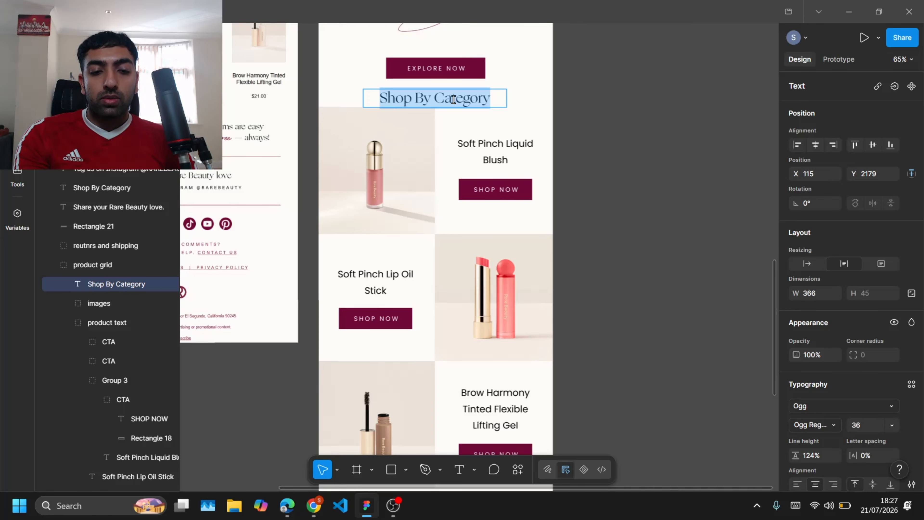
{"action": "type", "text": "Selena's Favor"}
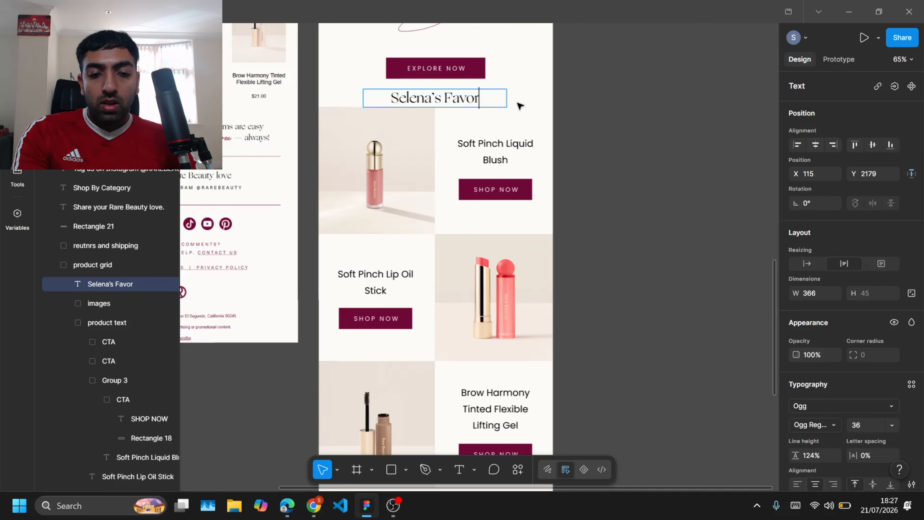
{"action": "type", "text": "ites"}
Step: Select the shipping row, band and grid images and nudge them down, undoing the last nudge
{"action": "left_click", "coordinate": [448, 117]}
{"action": "left_click", "coordinate": [403, 140]}
{"action": "scroll", "coordinate": [403, 141], "scroll_direction": "down", "scroll_amount": 3}
{"action": "left_click", "coordinate": [344, 391], "text": "shift"}
{"action": "left_click", "coordinate": [348, 427], "text": "shift"}
{"action": "scroll", "coordinate": [363, 419], "scroll_direction": "down", "scroll_amount": 3}
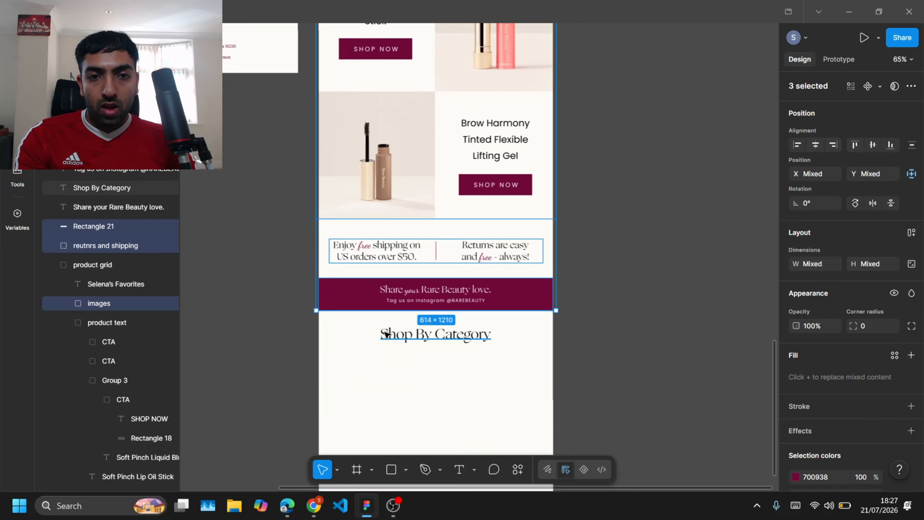
{"action": "left_click", "coordinate": [385, 334], "text": "shift"}
{"action": "key", "text": "shift+Down"}
{"action": "key", "text": "shift+Down"}
{"action": "key", "text": "shift+Down"}
{"action": "key", "text": "shift+Down"}
{"action": "key", "text": "shift+Down"}
{"action": "key", "text": "shift+Down"}
{"action": "key", "text": "shift+Down"}
{"action": "key", "text": "shift+Down"}
{"action": "key", "text": "shift+Down"}
{"action": "key", "text": "shift+Down"}
{"action": "key", "text": "shift+Down"}
{"action": "key", "text": "shift+Down"}
{"action": "key", "text": "ctrl+z"}
Step: Group the maroon band rectangle with its two text lines
{"action": "left_click", "coordinate": [486, 290]}
{"action": "left_click", "coordinate": [480, 301], "text": "shift"}
{"action": "left_click", "coordinate": [322, 297], "text": "shift"}
{"action": "key", "text": "ctrl+g"}
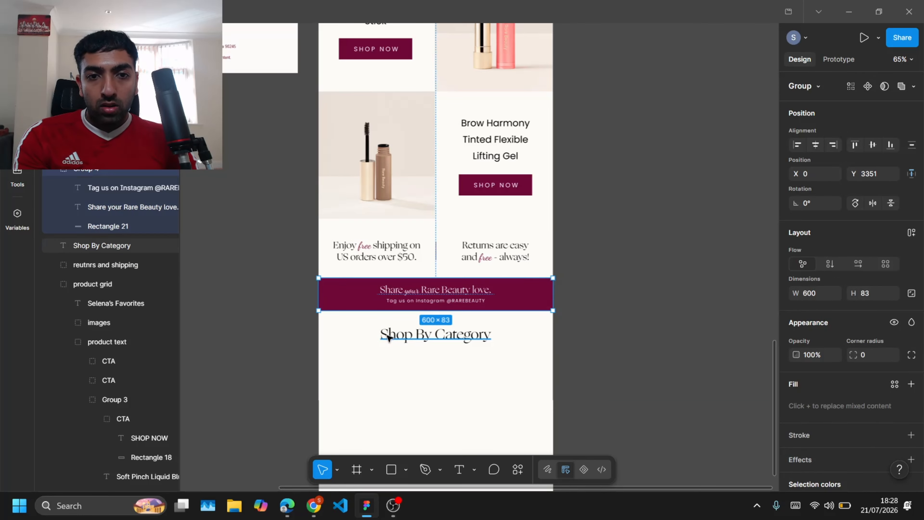
Step: Select the lower heading, band group, shipping row and product grid and nudge them down to clear space above the grid
{"action": "left_click", "coordinate": [387, 337], "text": "shift"}
{"action": "left_click", "coordinate": [380, 198], "text": "shift"}
{"action": "left_click", "coordinate": [379, 249], "text": "shift"}
{"action": "key", "text": "shift+Down"}
{"action": "key", "text": "shift+Down"}
{"action": "key", "text": "shift+Down"}
{"action": "key", "text": "shift+Down"}
{"action": "scroll", "coordinate": [380, 251], "scroll_direction": "up", "scroll_amount": 8}
{"action": "key", "text": "shift+Down"}
{"action": "key", "text": "shift+Down"}
{"action": "key", "text": "shift+Down"}
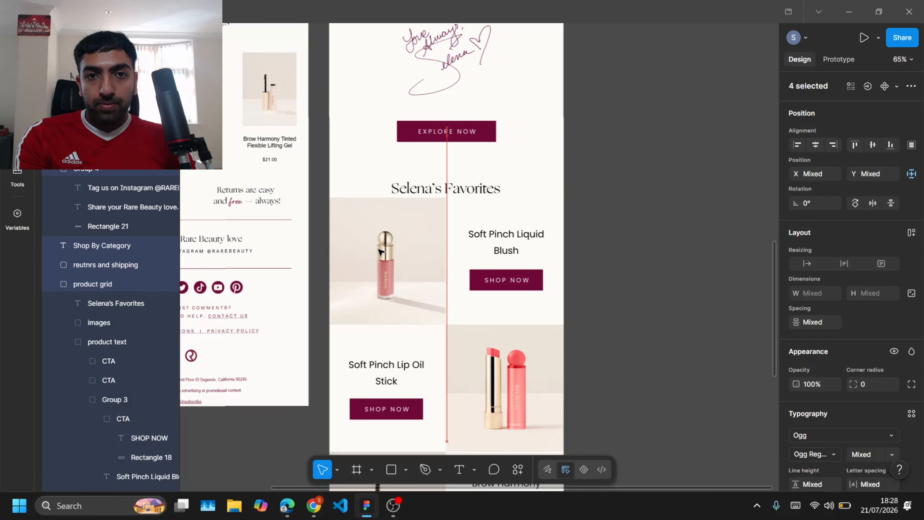
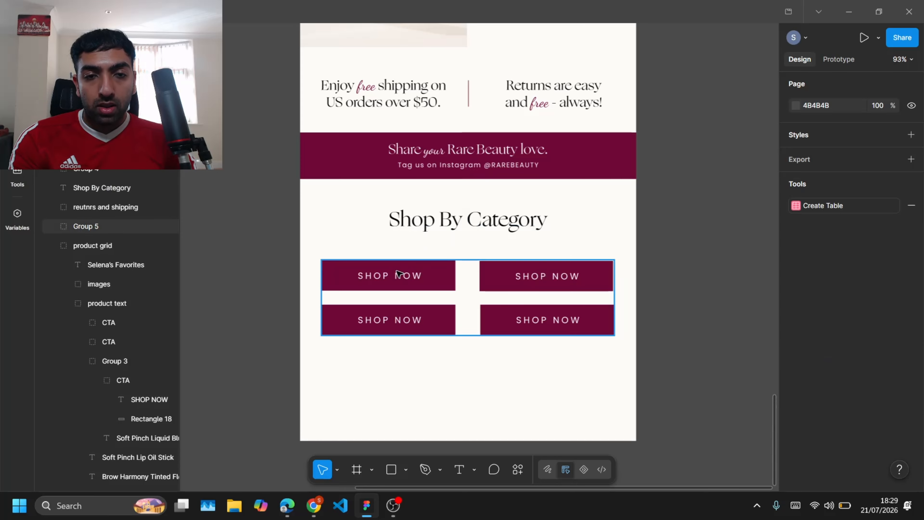
Step: Nudge the left and right columns of category buttons toward each other to even the grid spacing
{"action": "double_click", "coordinate": [448, 282]}
{"action": "left_click", "coordinate": [452, 325], "text": "shift"}
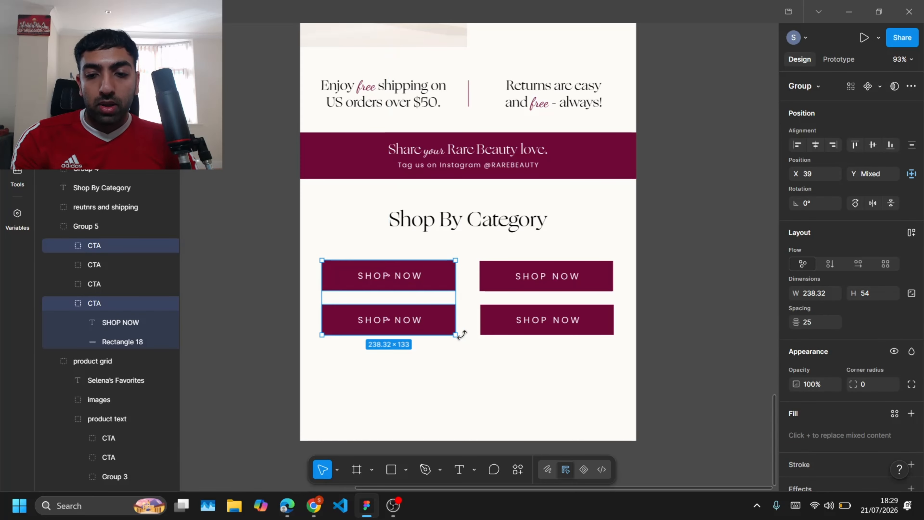
{"action": "key", "text": "shift+Right"}
{"action": "key", "text": "Left"}
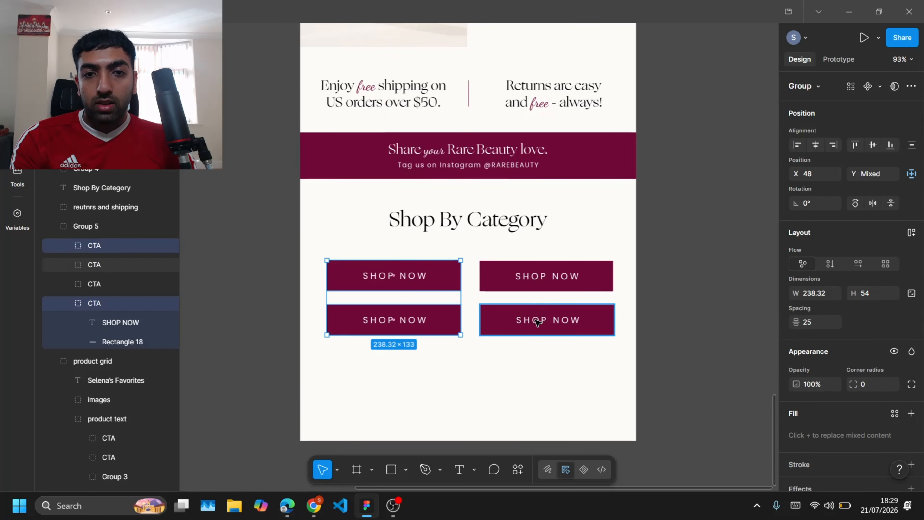
{"action": "left_click", "coordinate": [536, 321]}
{"action": "left_click", "coordinate": [509, 269], "text": "shift"}
{"action": "key", "text": "shift+Left"}
{"action": "key", "text": "Right"}
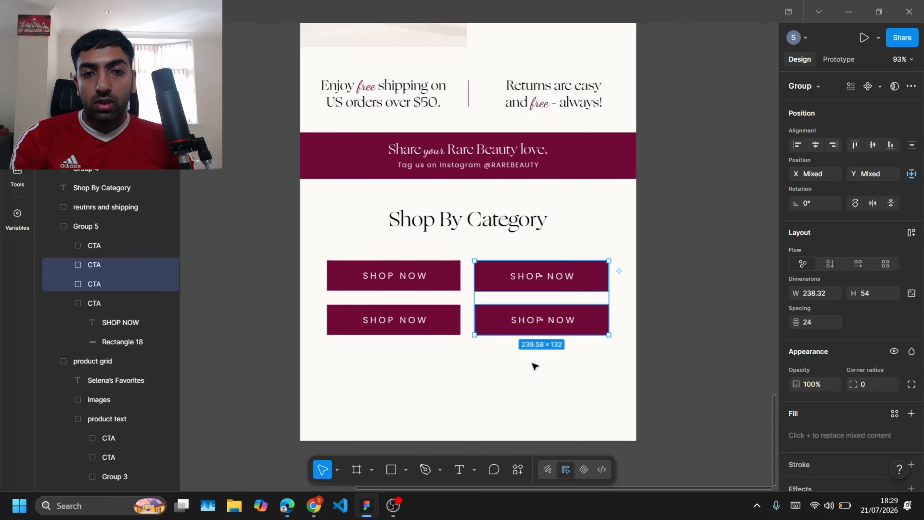
{"action": "left_click", "coordinate": [534, 366]}
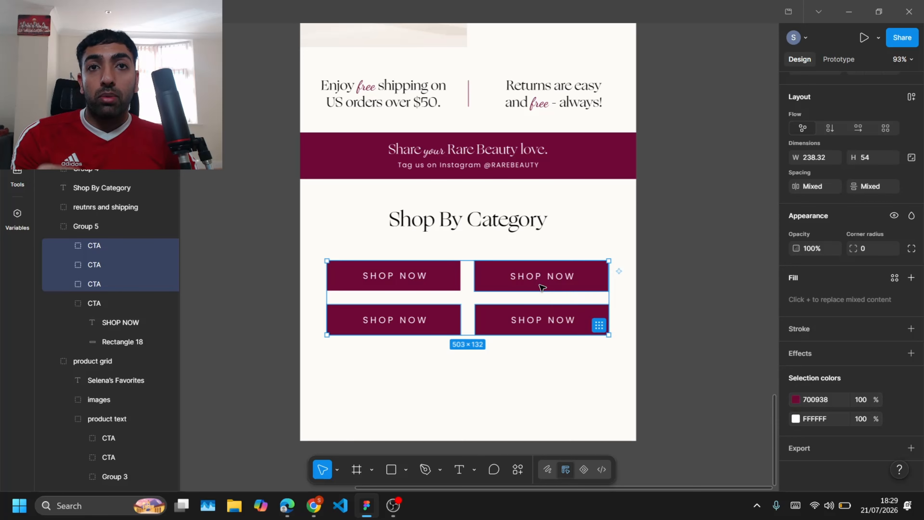
{"action": "left_click", "coordinate": [476, 361]}
Step: Relabel the top-left category button as "SHOP ALL"
{"action": "left_click", "coordinate": [407, 280]}
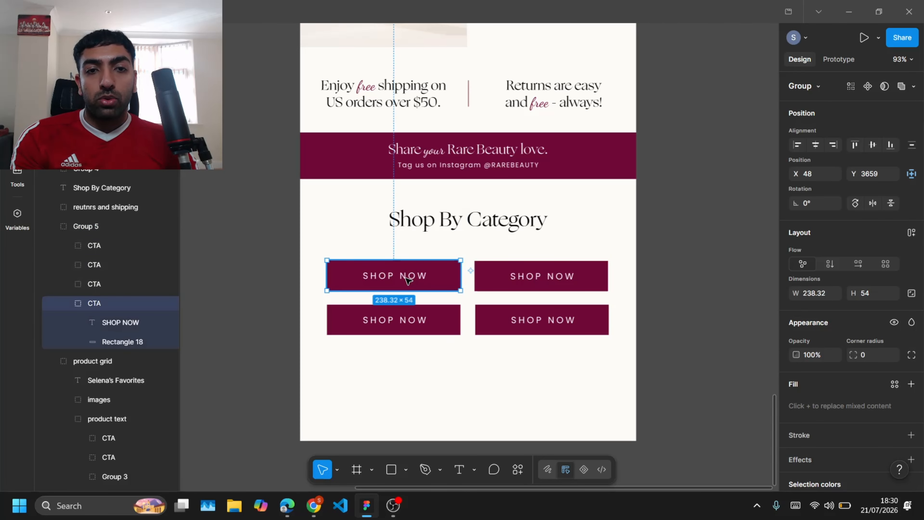
{"action": "double_click", "coordinate": [418, 280]}
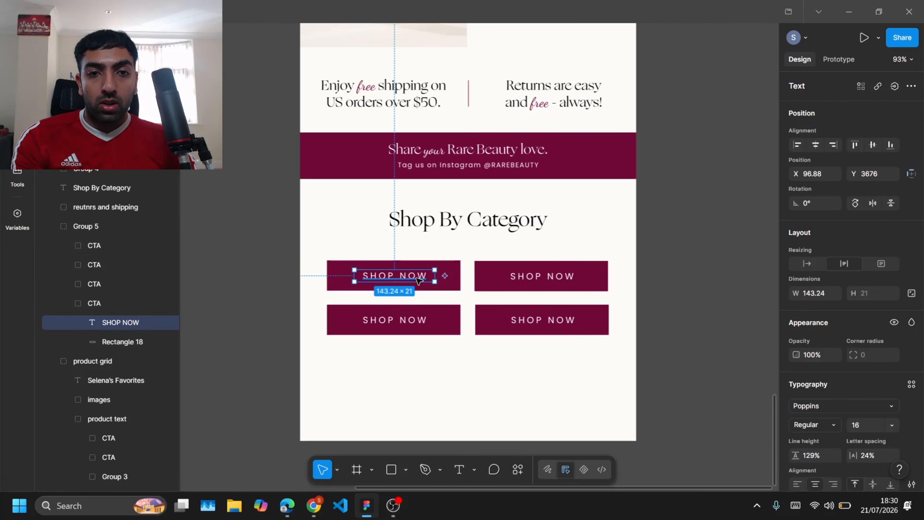
{"action": "double_click", "coordinate": [416, 278]}
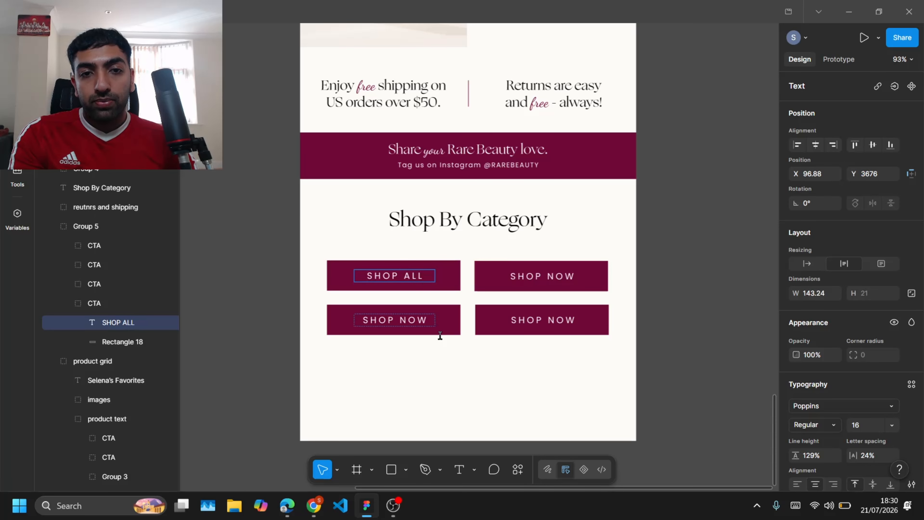
{"action": "key", "text": "Escape"}
{"action": "key", "text": "Escape"}
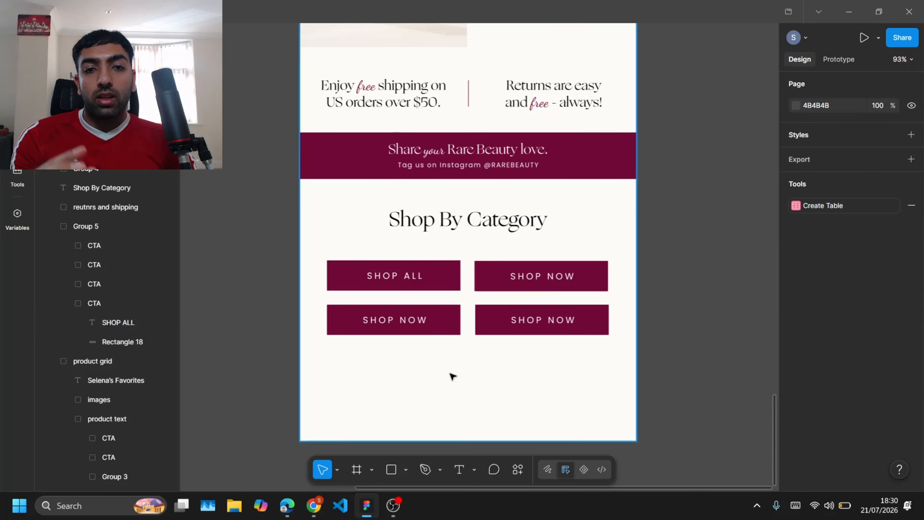
Step: Remove the lower-left button rectangle's fill and give it a 700938 maroon stroke
{"action": "double_click", "coordinate": [450, 325]}
{"action": "scroll", "coordinate": [826, 379], "scroll_direction": "down", "scroll_amount": 2}
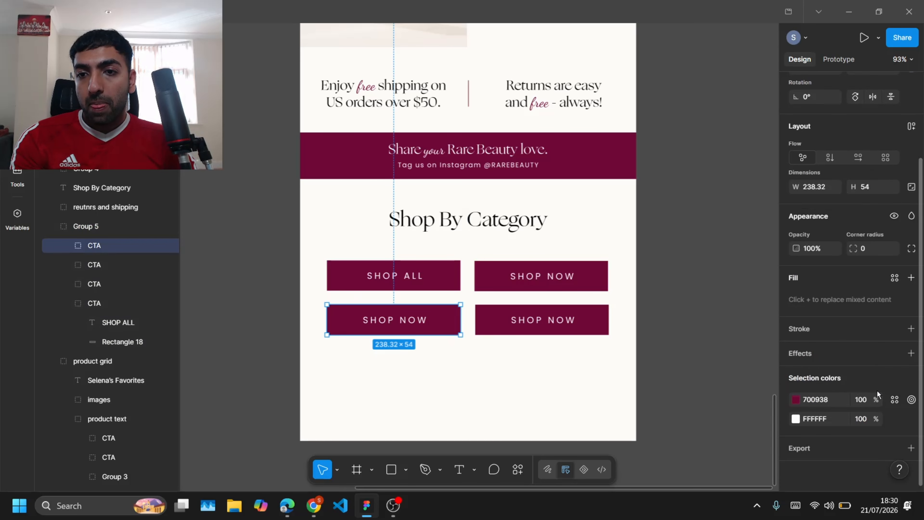
{"action": "double_click", "coordinate": [454, 327]}
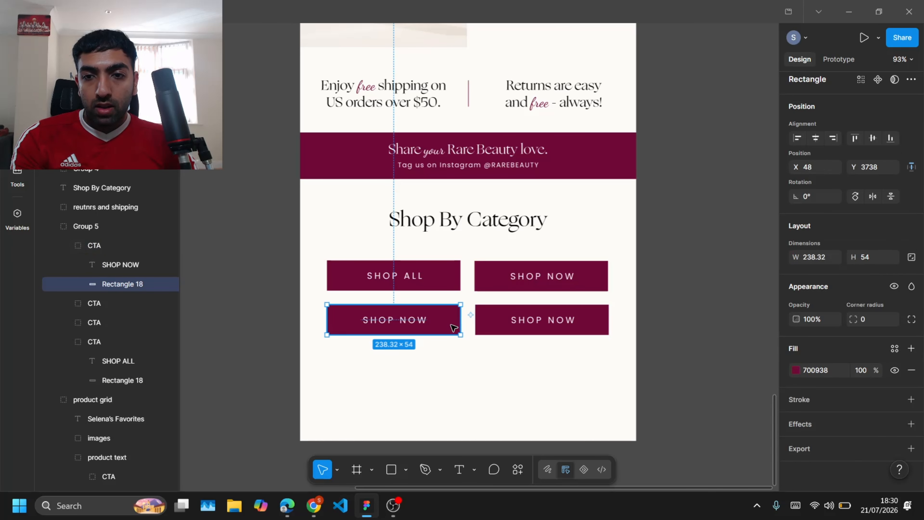
{"action": "left_click", "coordinate": [912, 370]}
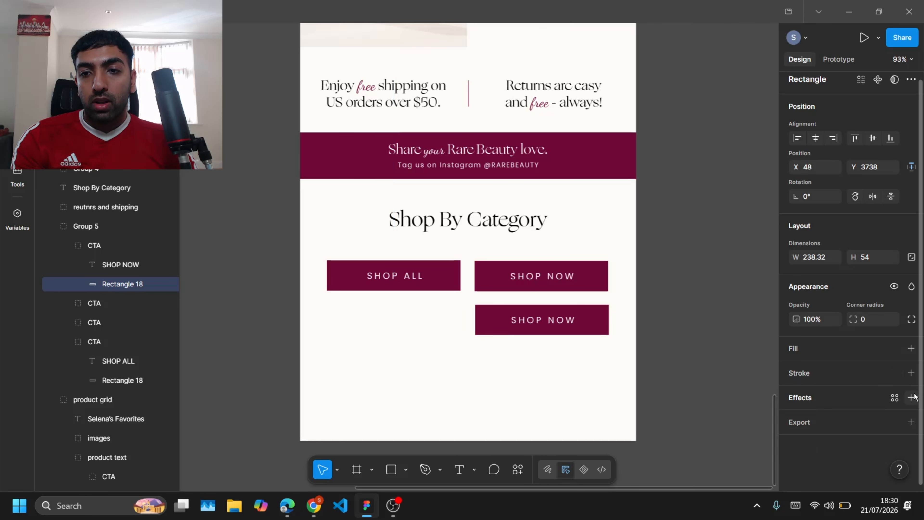
{"action": "left_click", "coordinate": [914, 397]}
{"action": "left_click", "coordinate": [798, 371]}
{"action": "left_click", "coordinate": [911, 373]}
{"action": "left_click", "coordinate": [795, 394]}
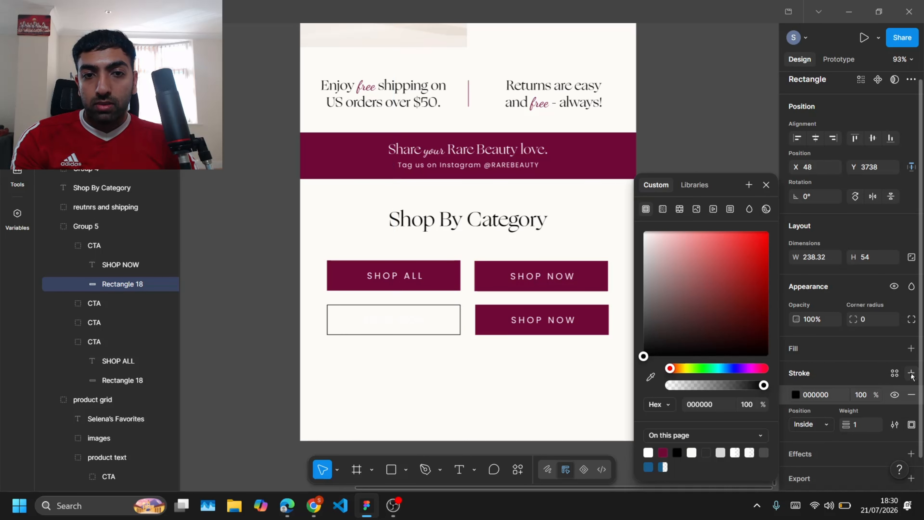
{"action": "left_click", "coordinate": [663, 452]}
Step: Set the lower-left button's label color to 700938 maroon
{"action": "left_click", "coordinate": [407, 323]}
{"action": "scroll", "coordinate": [795, 429], "scroll_direction": "down", "scroll_amount": 4}
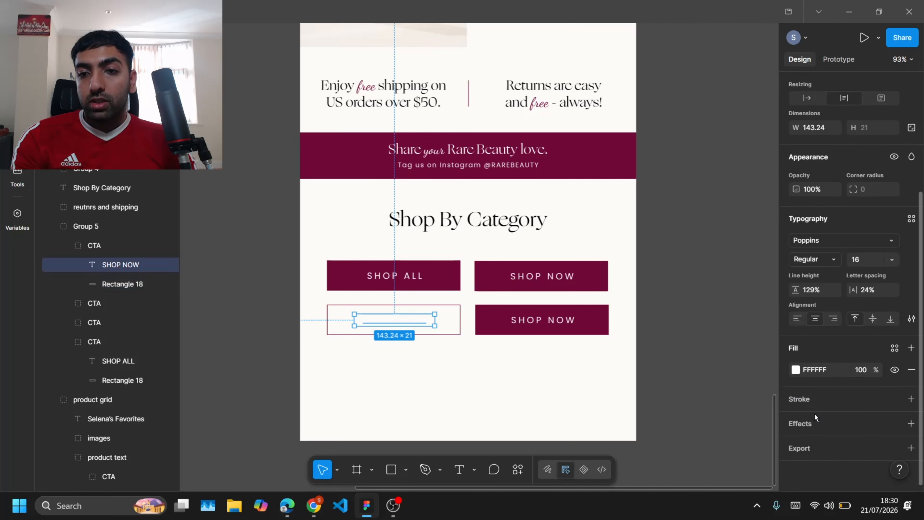
{"action": "left_click", "coordinate": [795, 369]}
{"action": "left_click", "coordinate": [664, 450]}
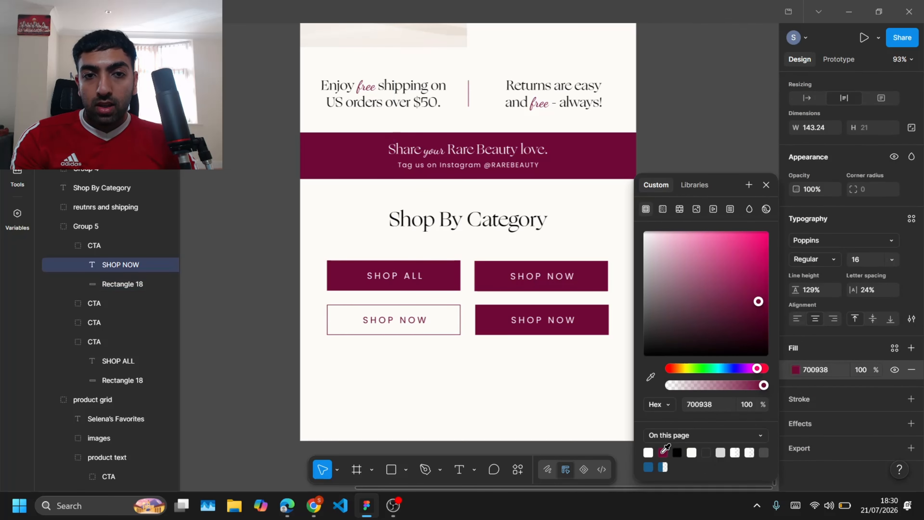
{"action": "left_click", "coordinate": [481, 382]}
Step: Set the top-right button's label color to 700938 maroon
{"action": "left_click", "coordinate": [558, 277]}
{"action": "left_click", "coordinate": [556, 278]}
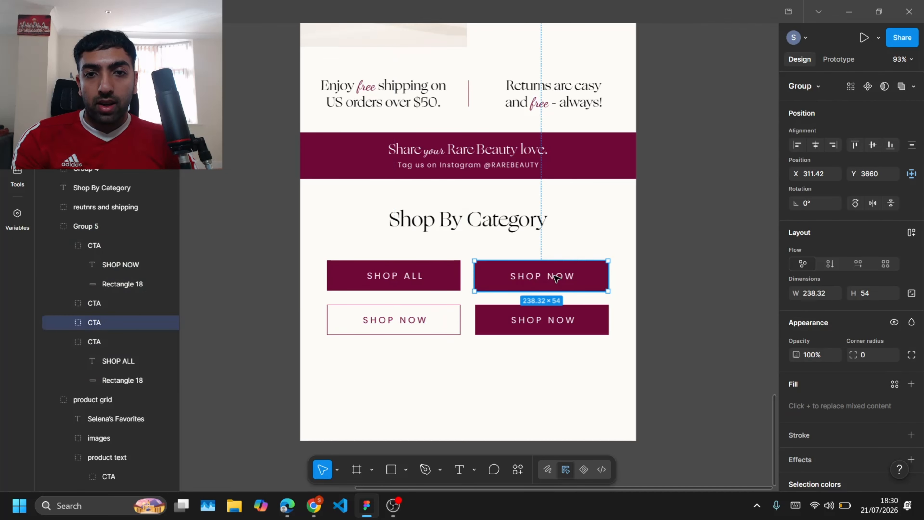
{"action": "left_click", "coordinate": [569, 279]}
{"action": "scroll", "coordinate": [809, 427], "scroll_direction": "down", "scroll_amount": 4}
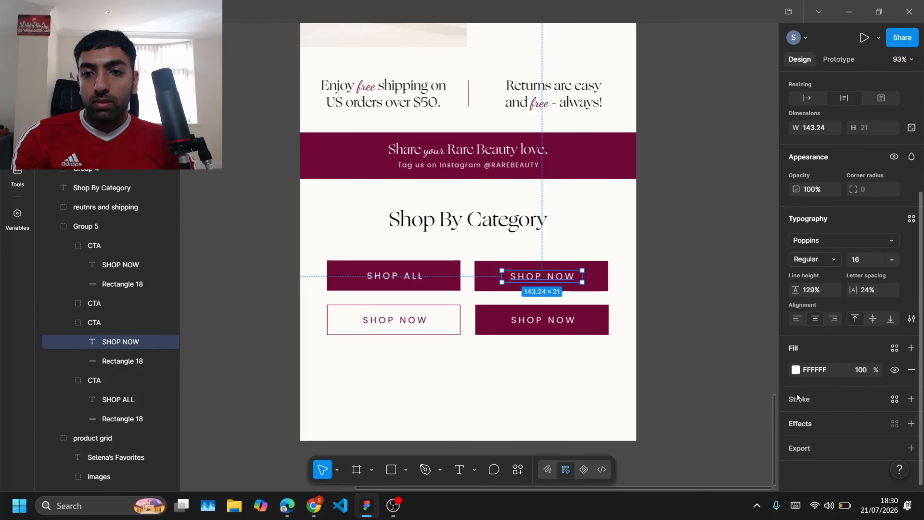
{"action": "left_click", "coordinate": [795, 370]}
{"action": "left_click", "coordinate": [662, 452]}
Step: Remove the top-right button rectangle's fill and give it a 700938 maroon stroke
{"action": "left_click", "coordinate": [593, 282]}
{"action": "left_click", "coordinate": [911, 370]}
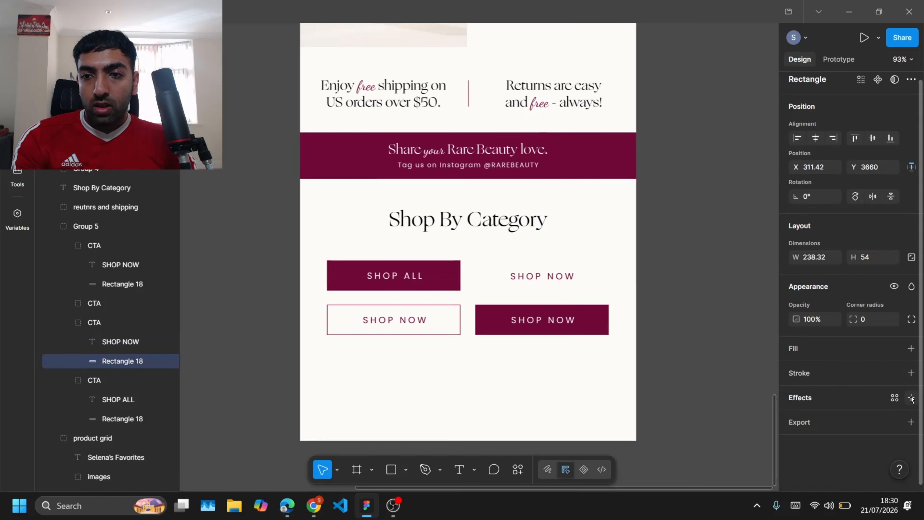
{"action": "left_click", "coordinate": [911, 373]}
{"action": "left_click", "coordinate": [795, 395]}
{"action": "left_click", "coordinate": [648, 453]}
Step: Recolor the bottom-right button's white label to 700938 maroon
{"action": "left_click", "coordinate": [582, 320]}
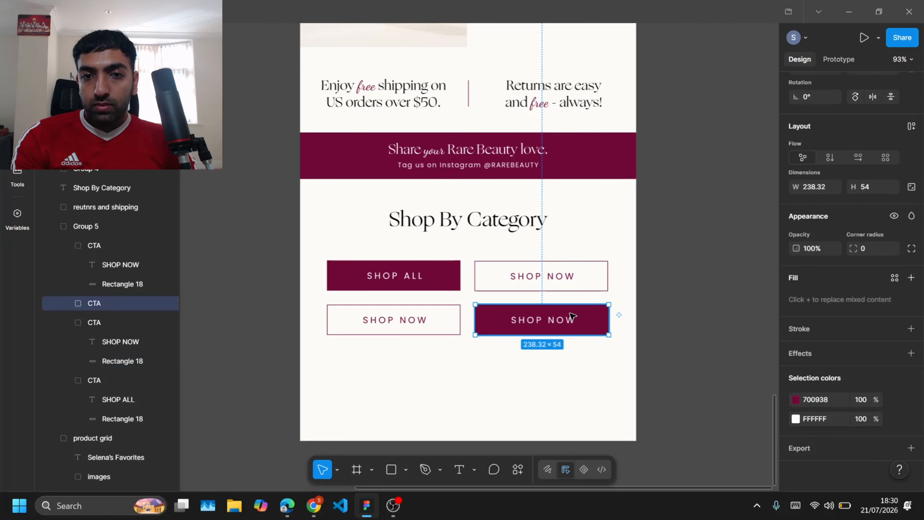
{"action": "left_click", "coordinate": [796, 419]}
{"action": "left_click", "coordinate": [650, 452]}
Step: Remove the bottom-right button rectangle's fill and give it a 700938 maroon stroke
{"action": "left_click", "coordinate": [596, 326]}
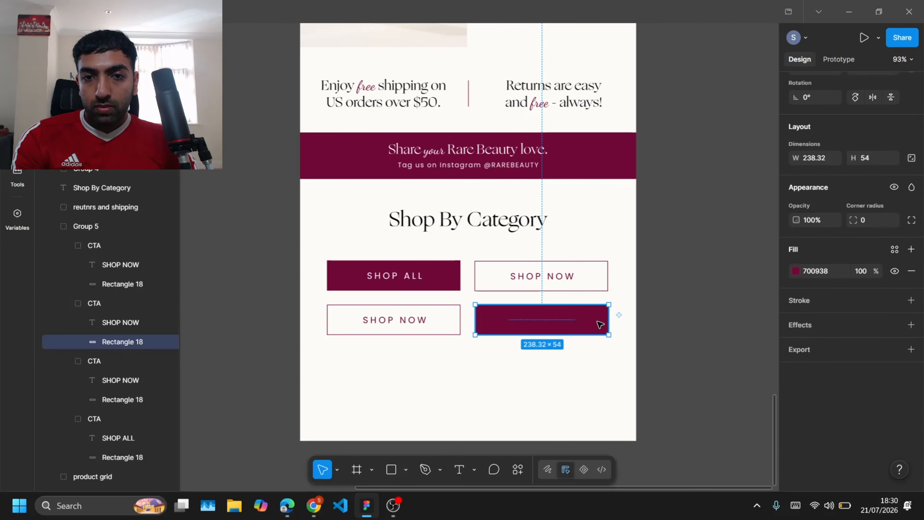
{"action": "left_click", "coordinate": [911, 370]}
{"action": "left_click", "coordinate": [911, 374]}
{"action": "left_click", "coordinate": [796, 395]}
{"action": "left_click", "coordinate": [649, 451]}
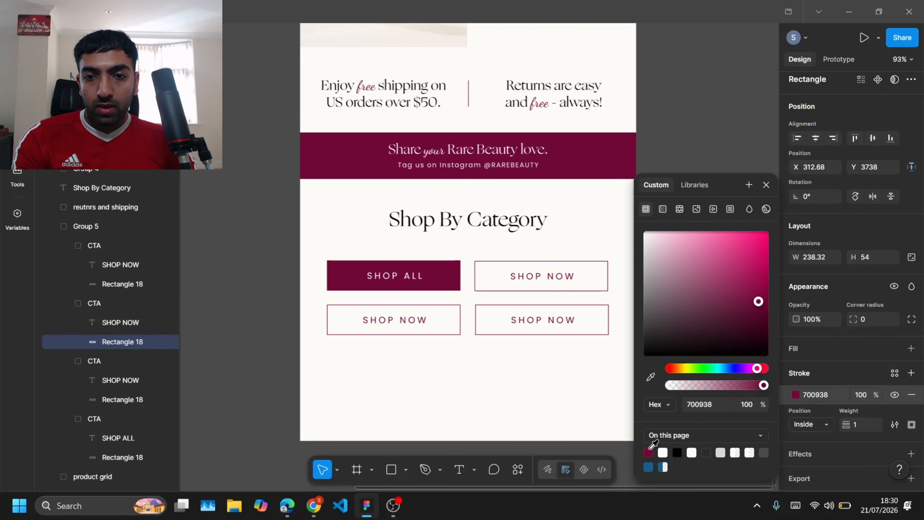
{"action": "left_click", "coordinate": [572, 394]}
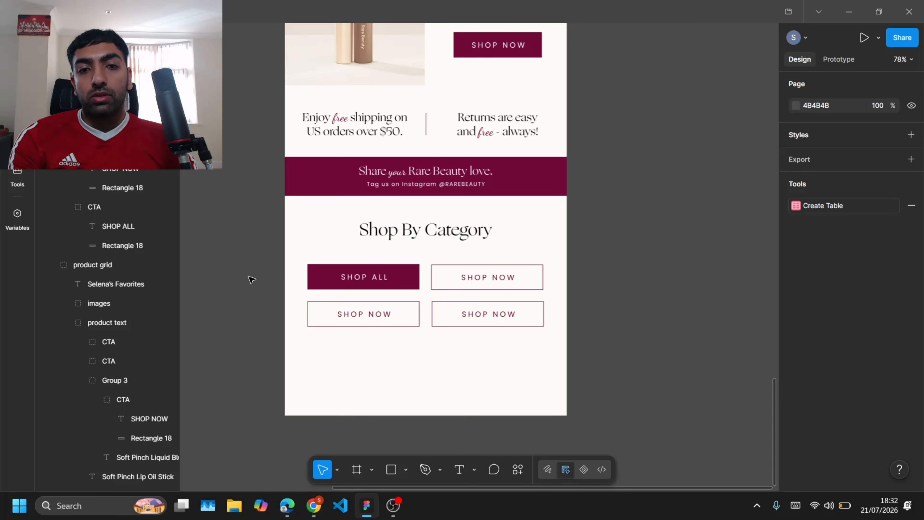
Step: Check the shop category names in the Rare Beauty website footer
{"action": "key", "text": "alt+Tab"}
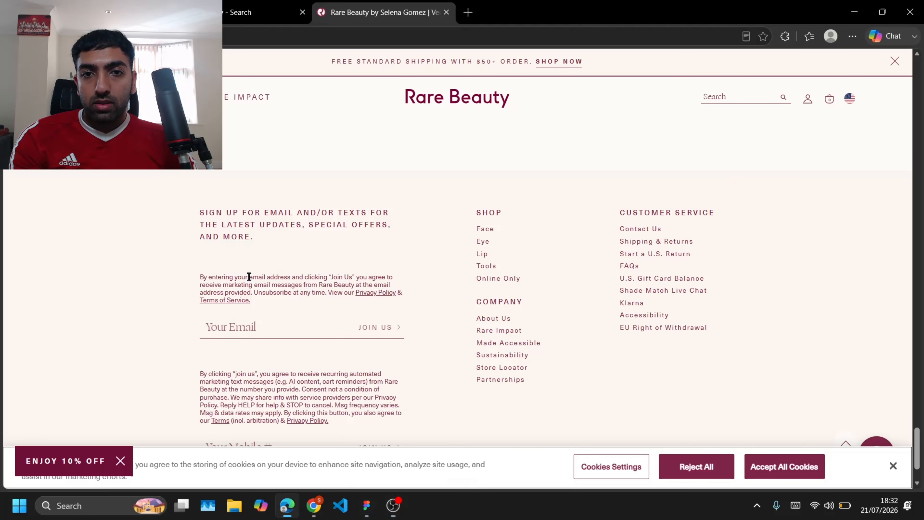
{"action": "scroll", "coordinate": [372, 348], "scroll_direction": "up", "scroll_amount": 1}
{"action": "scroll", "coordinate": [484, 131], "scroll_direction": "up", "scroll_amount": 4, "text": "ctrl"}
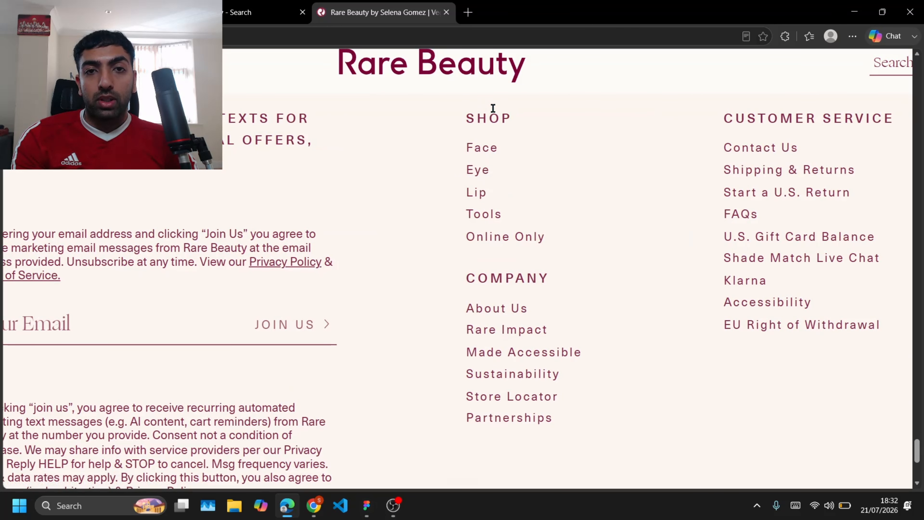
{"action": "left_click", "coordinate": [365, 511]}
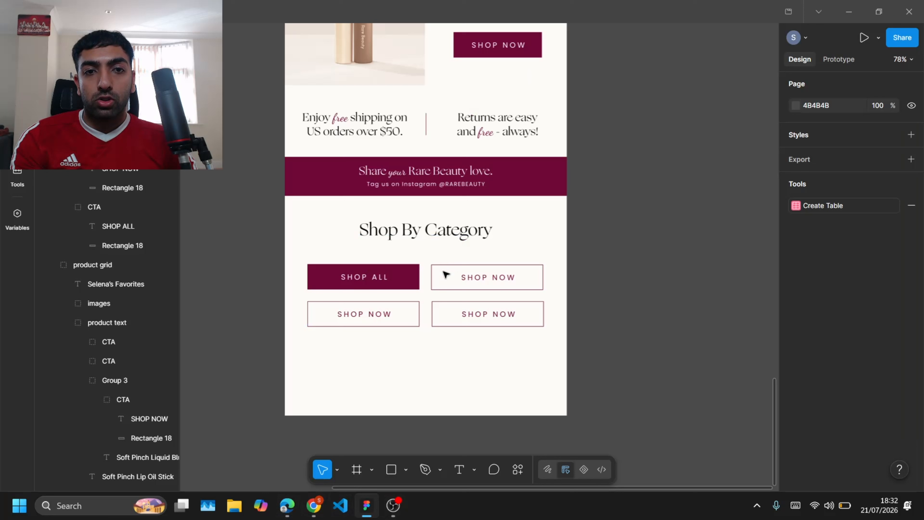
Step: Relabel the remaining three category buttons as "FACE", "EYE" and "LIP"
{"action": "double_click", "coordinate": [491, 275]}
{"action": "double_click", "coordinate": [493, 277]}
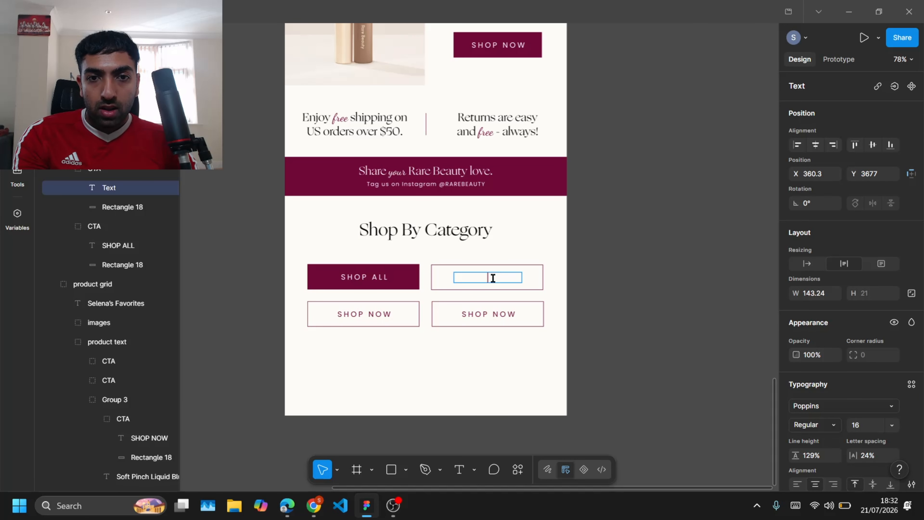
{"action": "key", "text": "Escape"}
{"action": "left_click", "coordinate": [372, 314]}
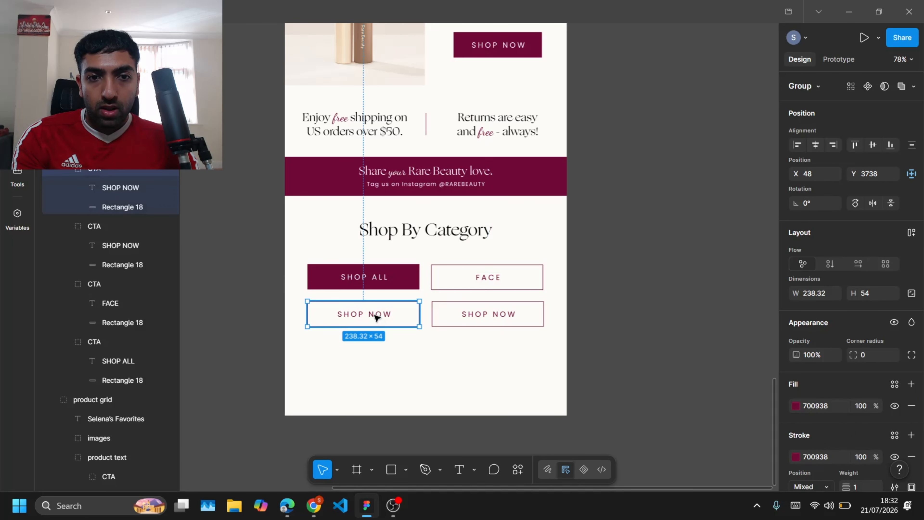
{"action": "double_click", "coordinate": [372, 314]}
{"action": "double_click", "coordinate": [375, 315]}
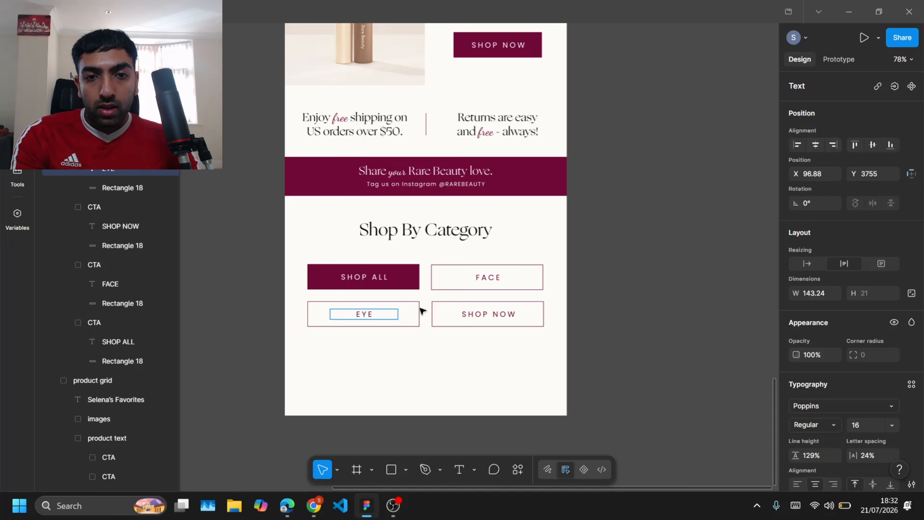
{"action": "key", "text": "Escape"}
{"action": "double_click", "coordinate": [479, 316]}
{"action": "double_click", "coordinate": [479, 316]}
{"action": "type", "text": "LIP"}
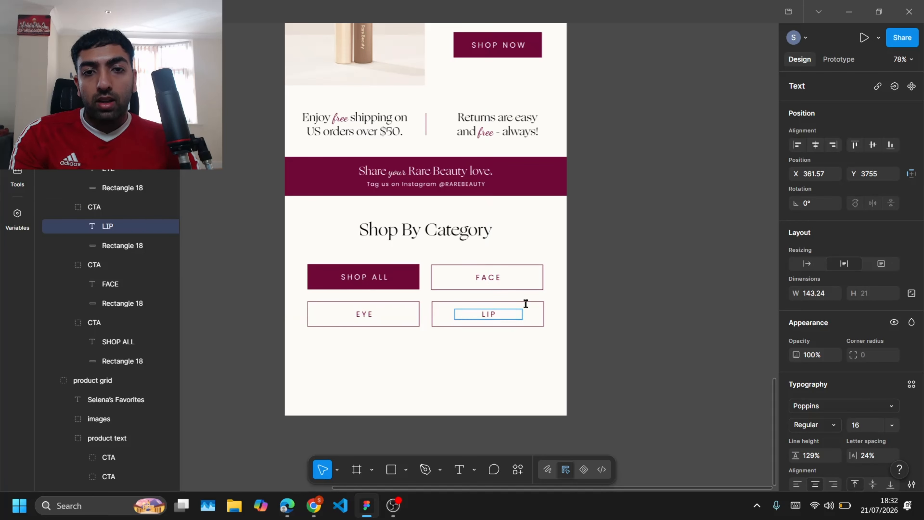
{"action": "key", "text": "Escape"}
{"action": "left_click", "coordinate": [624, 293]}
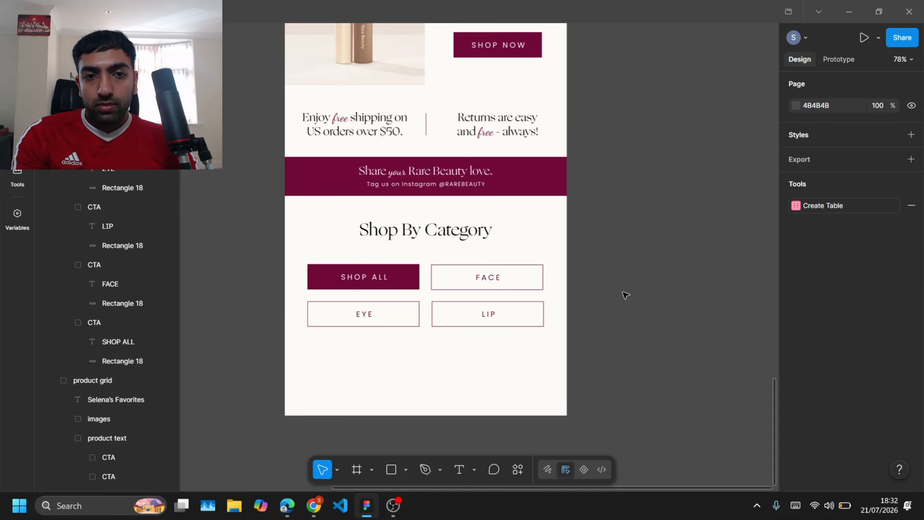
Step: Open Snipping Tool and capture the row of social media icons in the footer
{"action": "scroll", "coordinate": [625, 294], "scroll_direction": "down", "scroll_amount": 2}
{"action": "scroll", "coordinate": [377, 346], "scroll_direction": "down", "scroll_amount": 5}
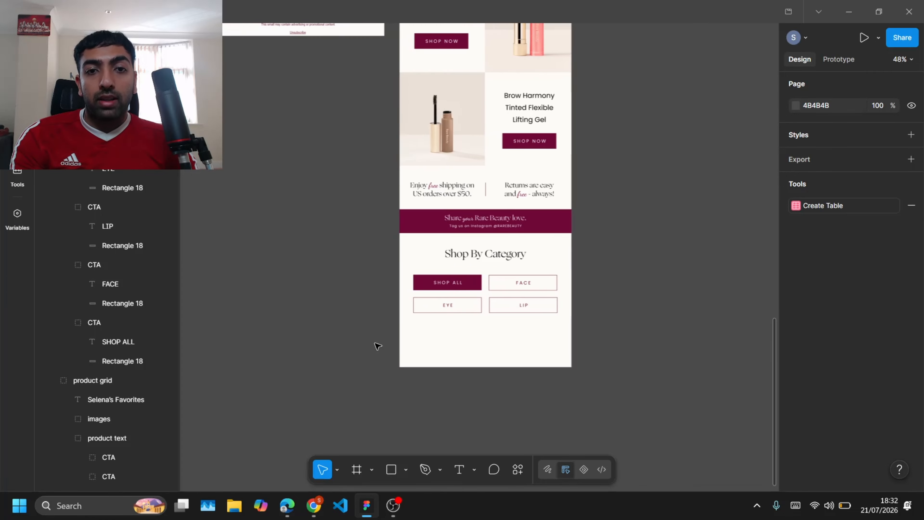
{"action": "scroll", "coordinate": [368, 125], "scroll_direction": "up", "scroll_amount": 10}
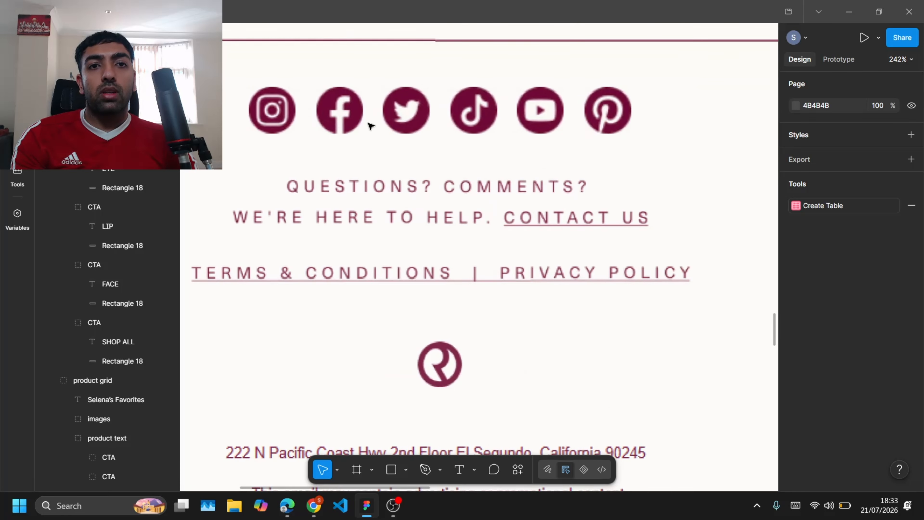
{"action": "scroll", "coordinate": [368, 126], "scroll_direction": "right", "scroll_amount": 3}
{"action": "key", "text": "super"}
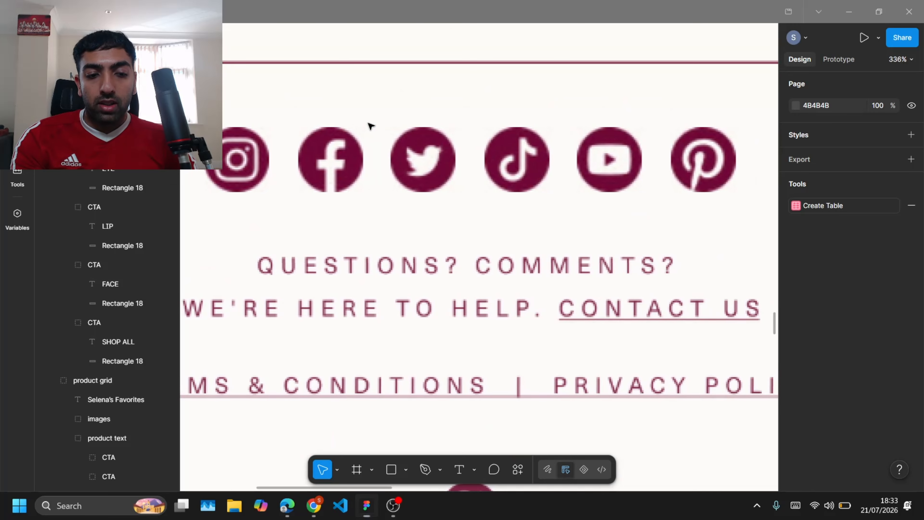
{"action": "type", "text": "SN"}
{"action": "left_click", "coordinate": [164, 168]}
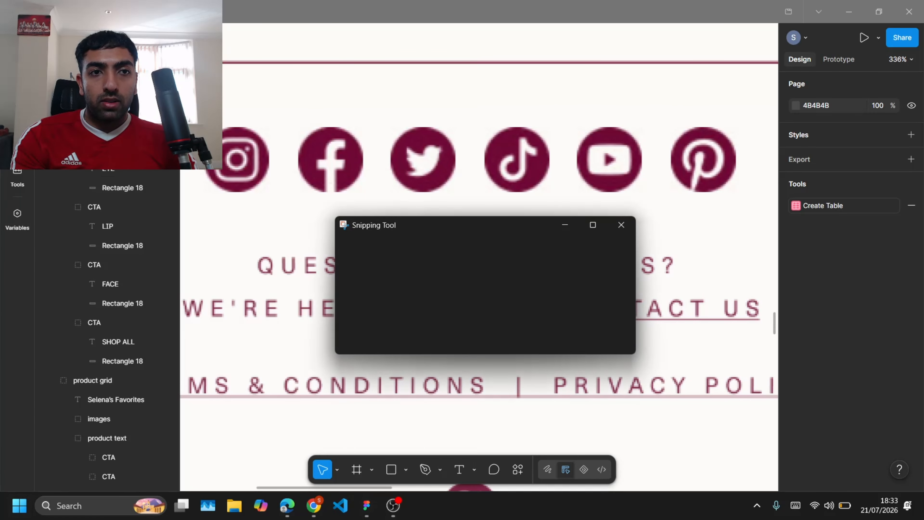
{"action": "left_click", "coordinate": [366, 254]}
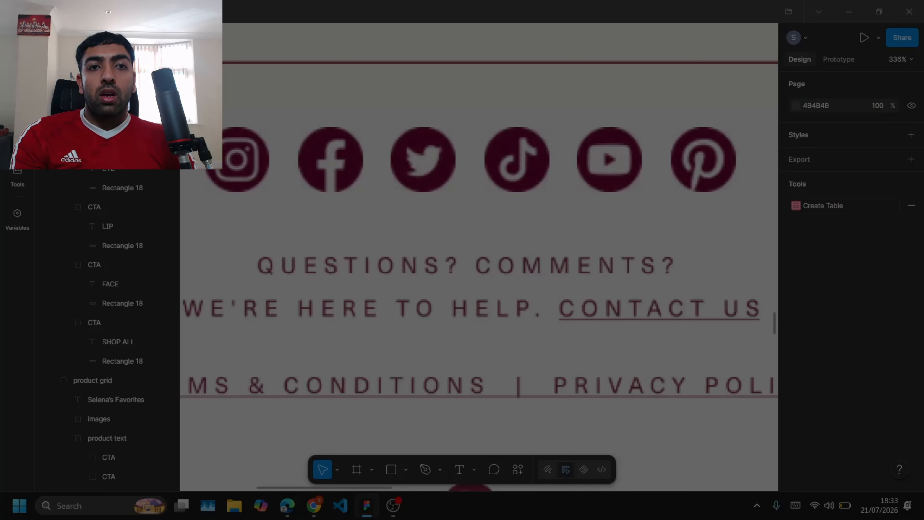
{"action": "left_click_drag", "start_coordinate": [199, 115], "coordinate": [739, 207]}
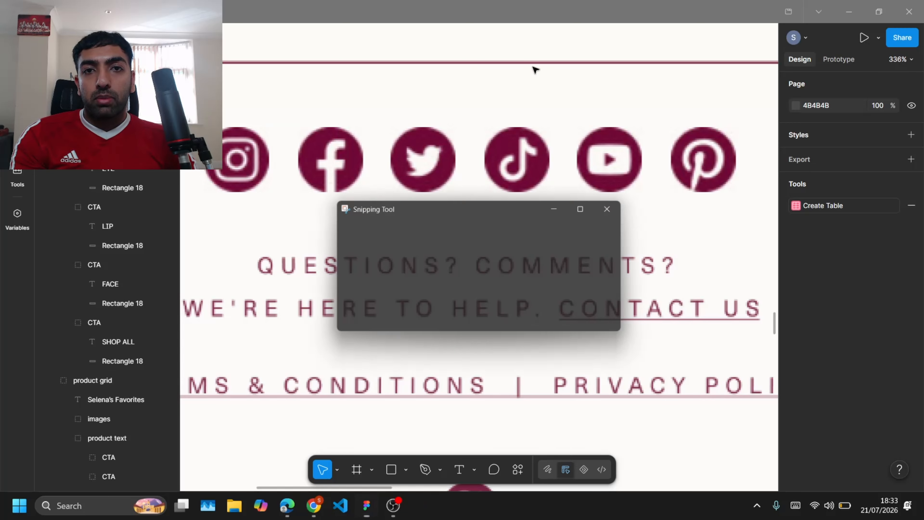
Step: Paste the captured social media icons image into the Shop By Category section and position it centred below the category buttons
{"action": "left_click", "coordinate": [835, 225]}
{"action": "scroll", "coordinate": [552, 179], "scroll_direction": "down", "scroll_amount": 5}
{"action": "left_click", "coordinate": [828, 207]}
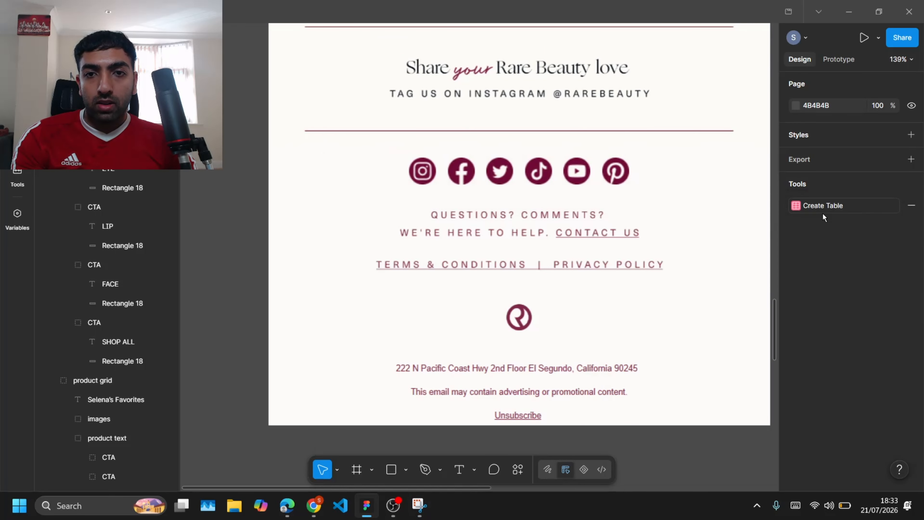
{"action": "scroll", "coordinate": [647, 237], "scroll_direction": "down", "scroll_amount": 6}
{"action": "scroll", "coordinate": [643, 248], "scroll_direction": "up", "scroll_amount": 3}
{"action": "scroll", "coordinate": [527, 200], "scroll_direction": "down", "scroll_amount": 5}
{"action": "key", "text": "ctrl+v"}
{"action": "left_click_drag", "start_coordinate": [711, 221], "coordinate": [591, 234]}
{"action": "left_click_drag", "start_coordinate": [527, 256], "coordinate": [569, 197]}
{"action": "left_click_drag", "start_coordinate": [409, 216], "coordinate": [458, 198]}
{"action": "scroll", "coordinate": [481, 209], "scroll_direction": "up", "scroll_amount": 1}
{"action": "key", "text": "shift+Up"}
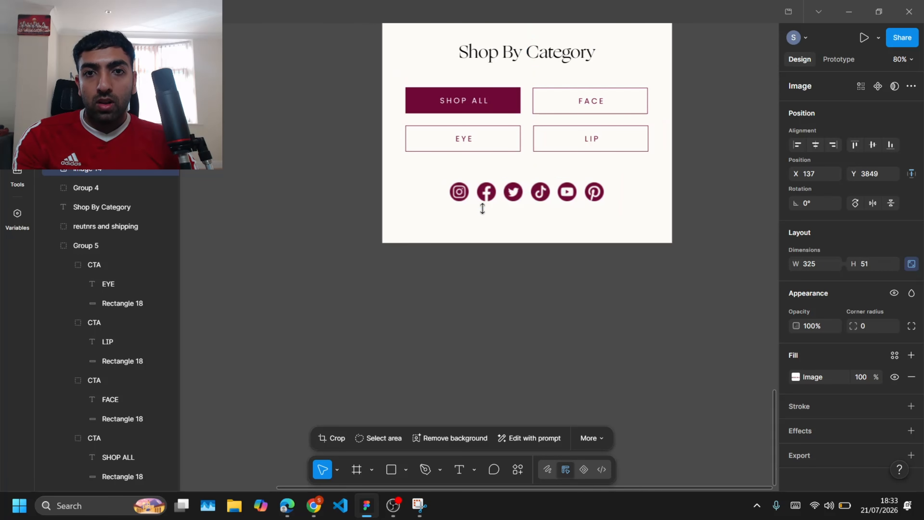
{"action": "scroll", "coordinate": [556, 214], "scroll_direction": "up", "scroll_amount": 4}
{"action": "left_click_drag", "start_coordinate": [640, 196], "coordinate": [613, 190]}
{"action": "key", "text": "shift+Up"}
{"action": "key", "text": "shift+Up"}
{"action": "scroll", "coordinate": [502, 237], "scroll_direction": "down", "scroll_amount": 2}
{"action": "left_click", "coordinate": [506, 356]}
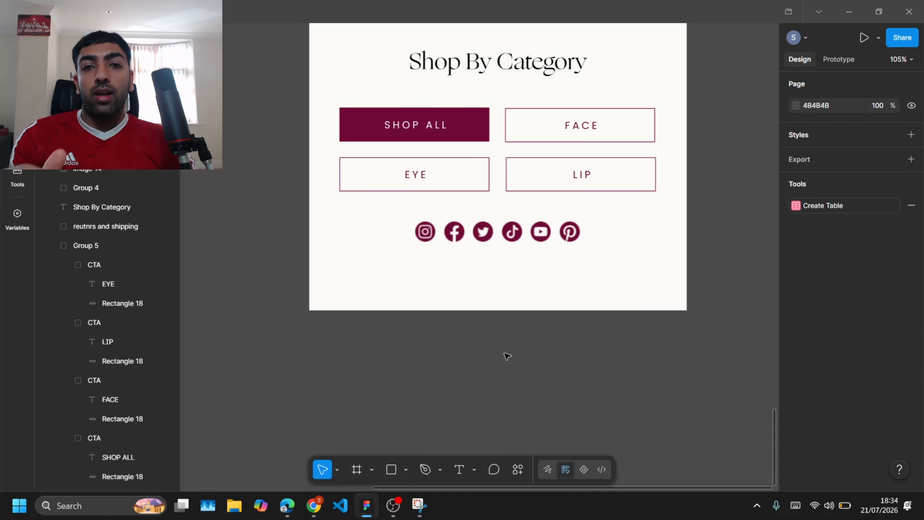
Step: Copy the circular Rare Beauty R logo image from the Google Images results in the browser
{"action": "scroll", "coordinate": [507, 355], "scroll_direction": "down", "scroll_amount": 3}
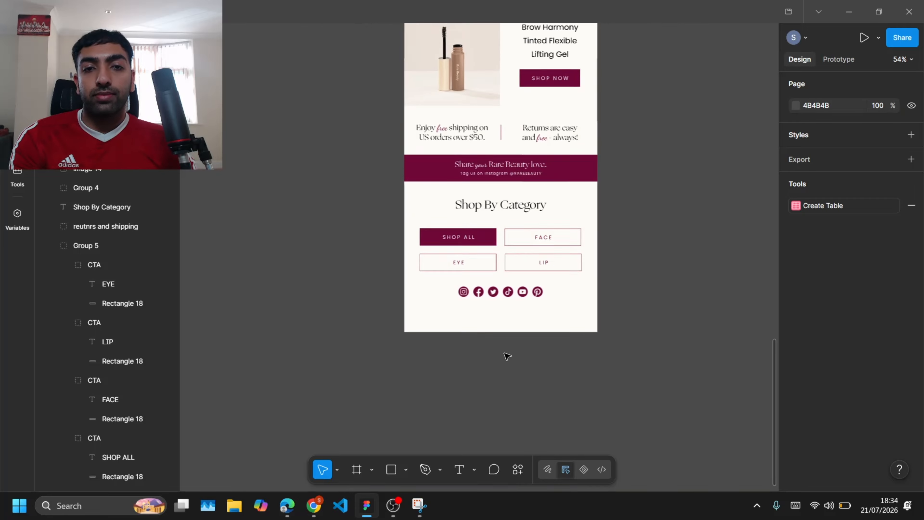
{"action": "key", "text": "alt+Tab"}
{"action": "scroll", "coordinate": [321, 111], "scroll_direction": "down", "scroll_amount": 5}
{"action": "left_click", "coordinate": [253, 11]}
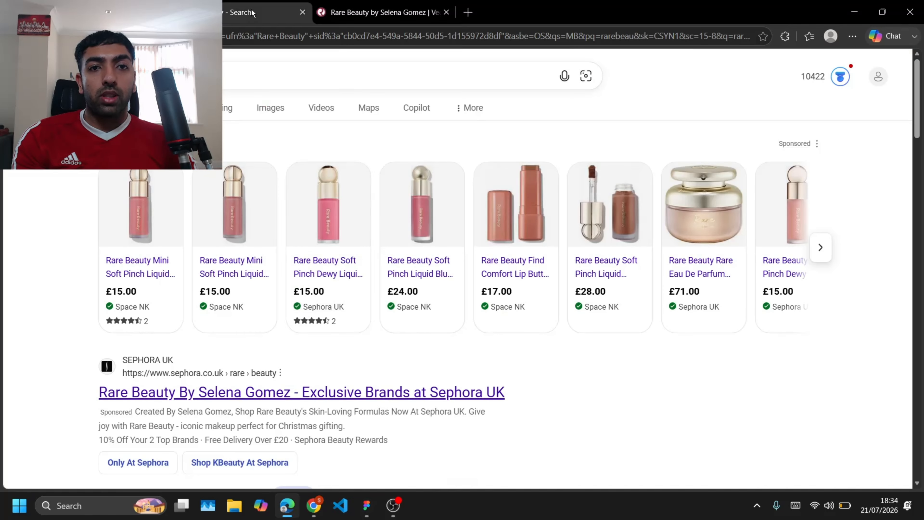
{"action": "key", "text": "alt+Tab"}
{"action": "right_click", "coordinate": [681, 276]}
{"action": "left_click", "coordinate": [723, 380]}
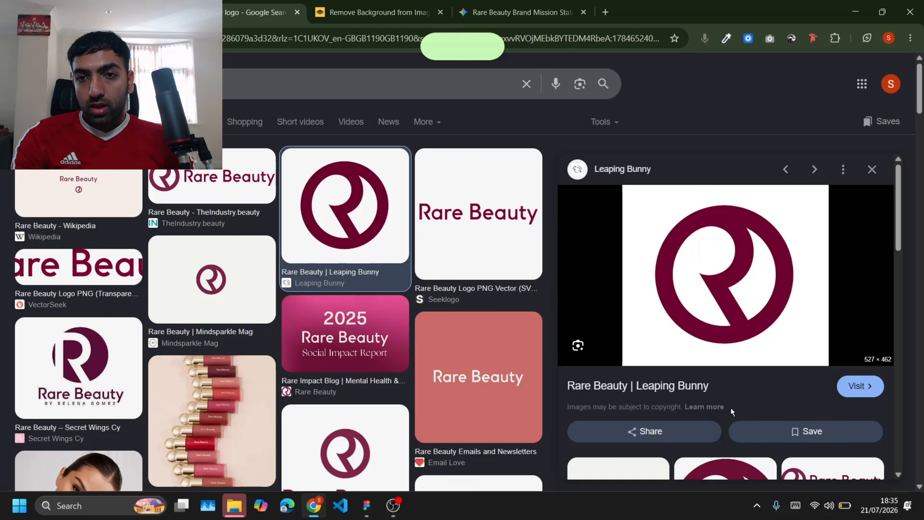
Step: Open remove.bg in a new tab and paste the logo image to remove its background
{"action": "left_click", "coordinate": [605, 14]}
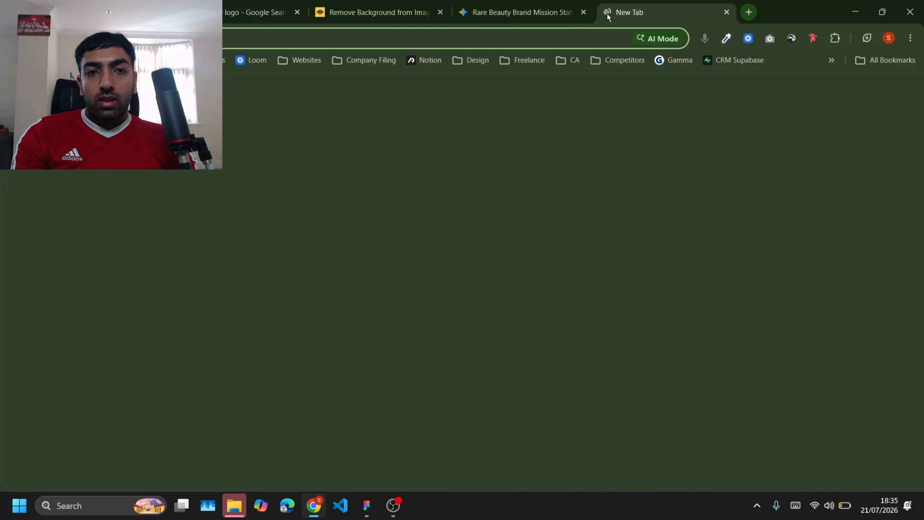
{"action": "type", "text": "l"}
{"action": "key", "text": "BackSpace"}
{"action": "type", "text": "bg"}
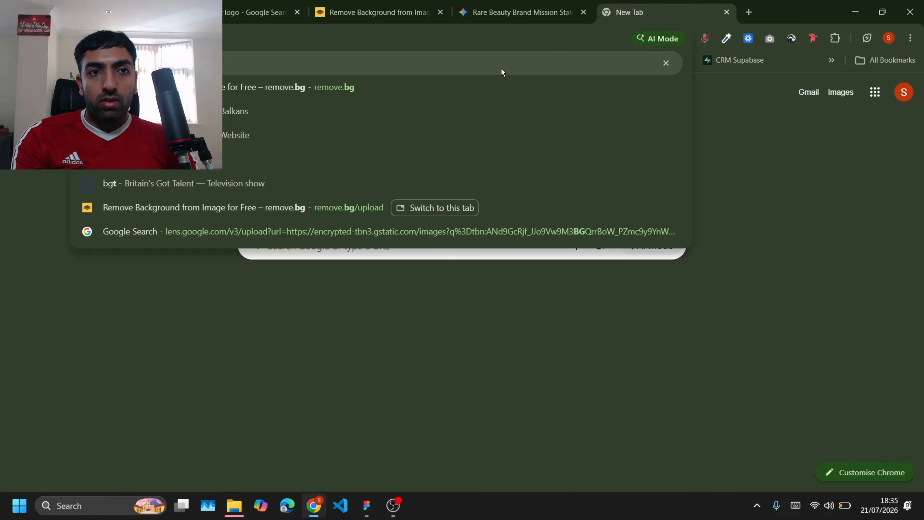
{"action": "key", "text": "Return"}
{"action": "left_click", "coordinate": [406, 184]}
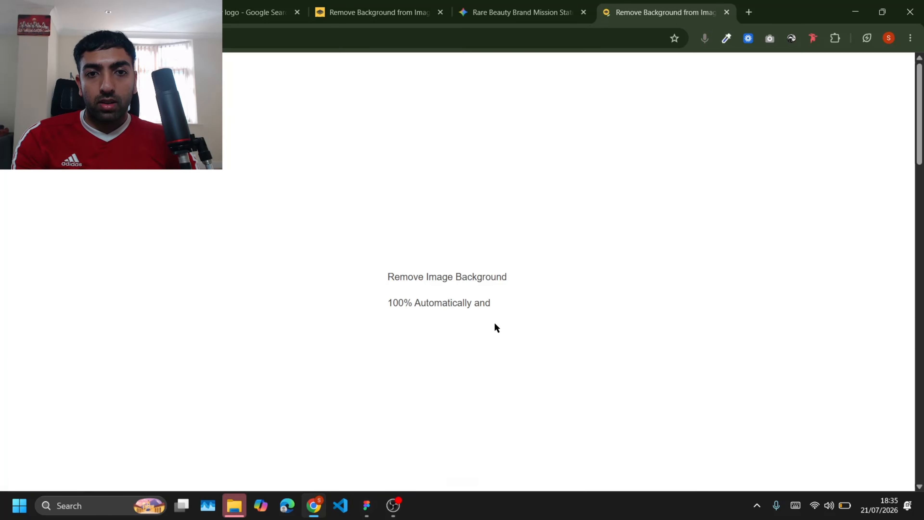
{"action": "key", "text": "ctrl+v"}
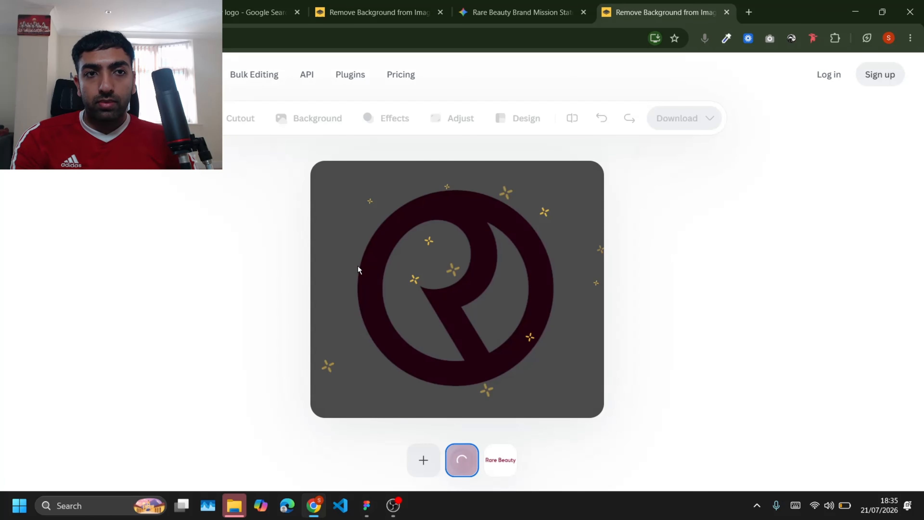
Step: Copy the background-free logo image from remove.bg
{"action": "right_click", "coordinate": [416, 282]}
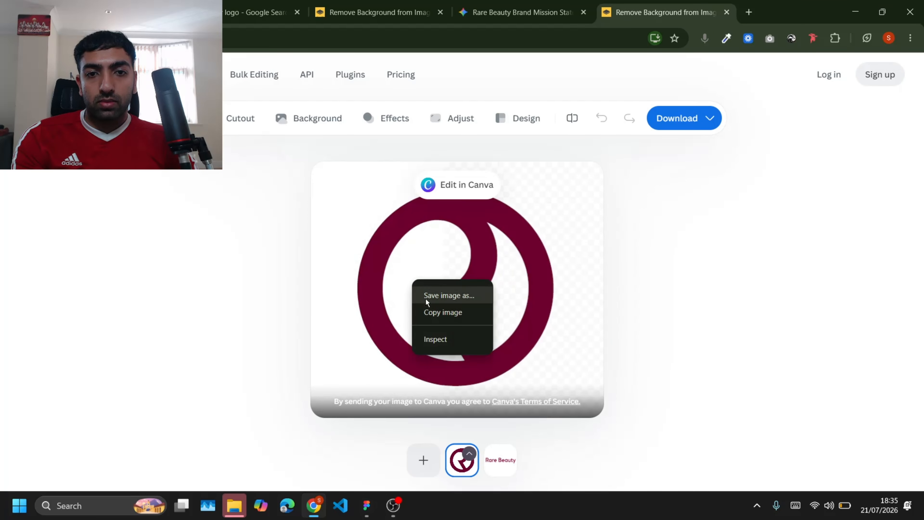
{"action": "right_click", "coordinate": [402, 265]}
{"action": "left_click", "coordinate": [426, 293]}
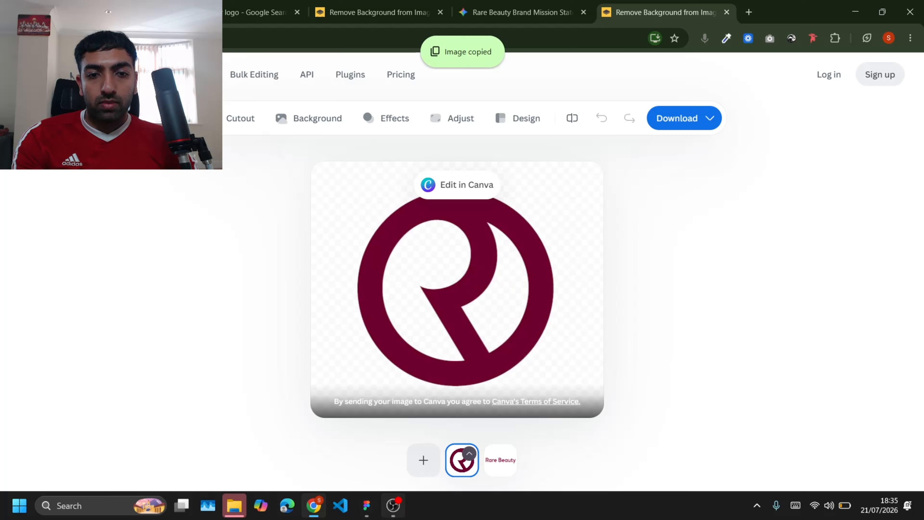
Step: Paste the logo into the Figma email, shrink it to about 87 × 76 and centre it horizontally below the icons
{"action": "left_click", "coordinate": [377, 514]}
{"action": "key", "text": "ctrl+v"}
{"action": "scroll", "coordinate": [581, 346], "scroll_direction": "up", "scroll_amount": 3}
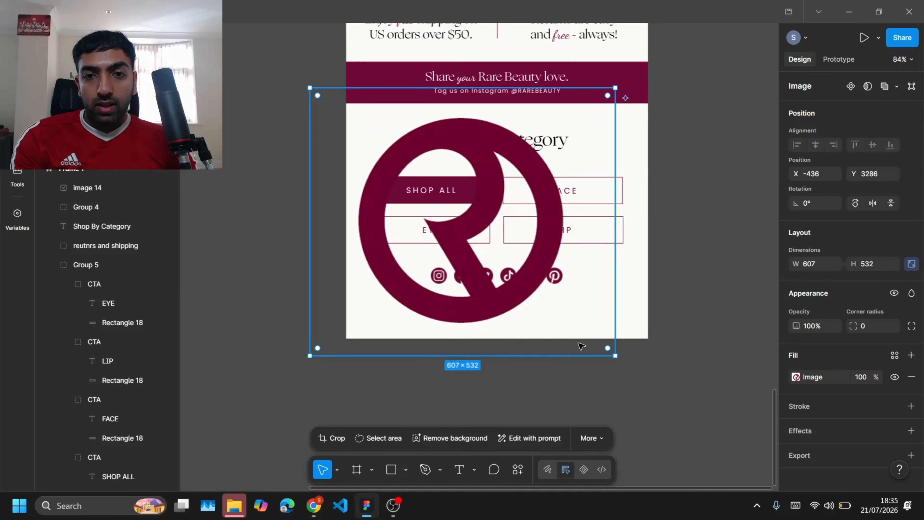
{"action": "left_click_drag", "start_coordinate": [615, 355], "coordinate": [501, 311]}
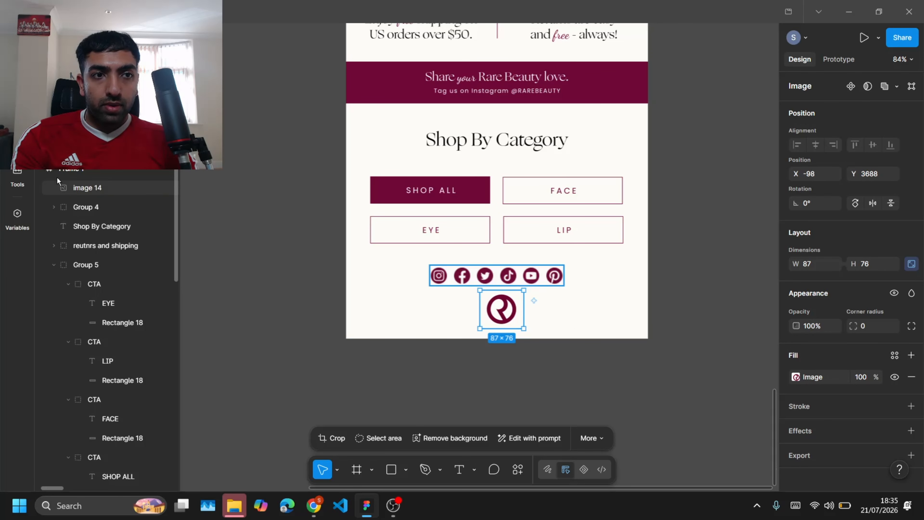
{"action": "left_click", "coordinate": [815, 144]}
{"action": "left_click", "coordinate": [532, 332]}
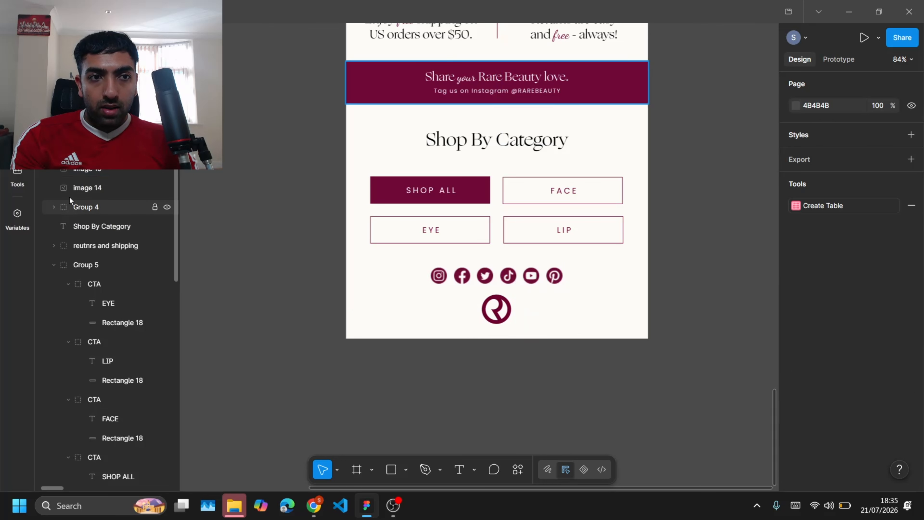
Step: Extend the email frame's bottom edge and move the logo further down
{"action": "left_click", "coordinate": [73, 150]}
{"action": "left_click_drag", "start_coordinate": [425, 339], "coordinate": [438, 361]}
{"action": "left_click_drag", "start_coordinate": [491, 302], "coordinate": [490, 307]}
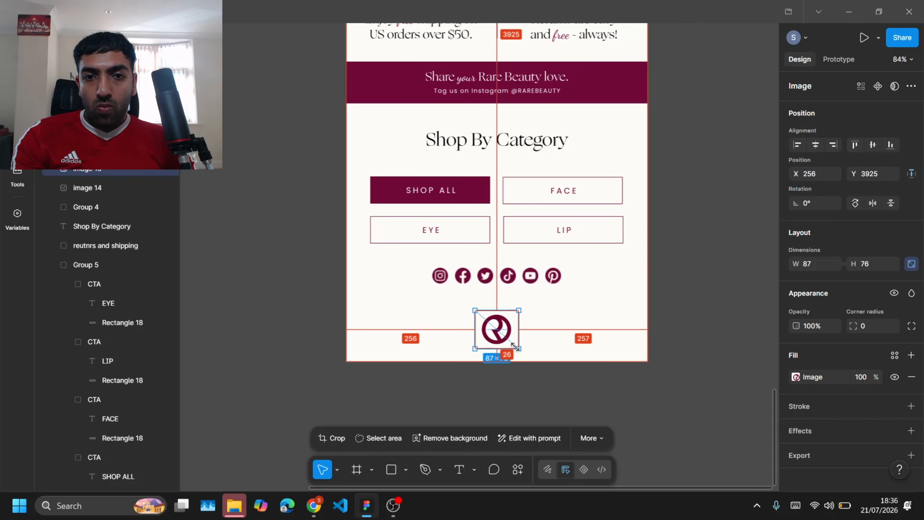
{"action": "left_click_drag", "start_coordinate": [519, 348], "coordinate": [515, 345]}
{"action": "key", "text": "shift+Down"}
{"action": "left_click", "coordinate": [677, 311]}
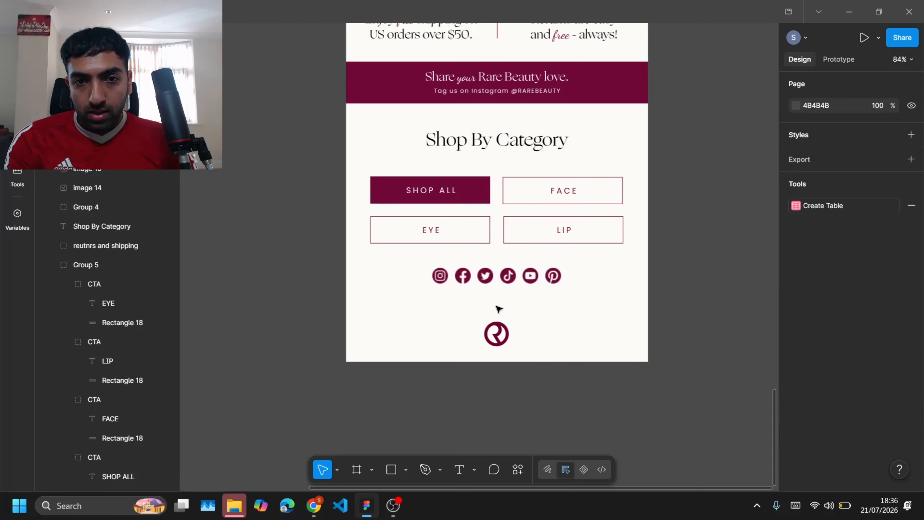
{"action": "scroll", "coordinate": [497, 307], "scroll_direction": "up", "scroll_amount": 2}
{"action": "scroll", "coordinate": [491, 152], "scroll_direction": "down", "scroll_amount": 2}
{"action": "double_click", "coordinate": [508, 96]}
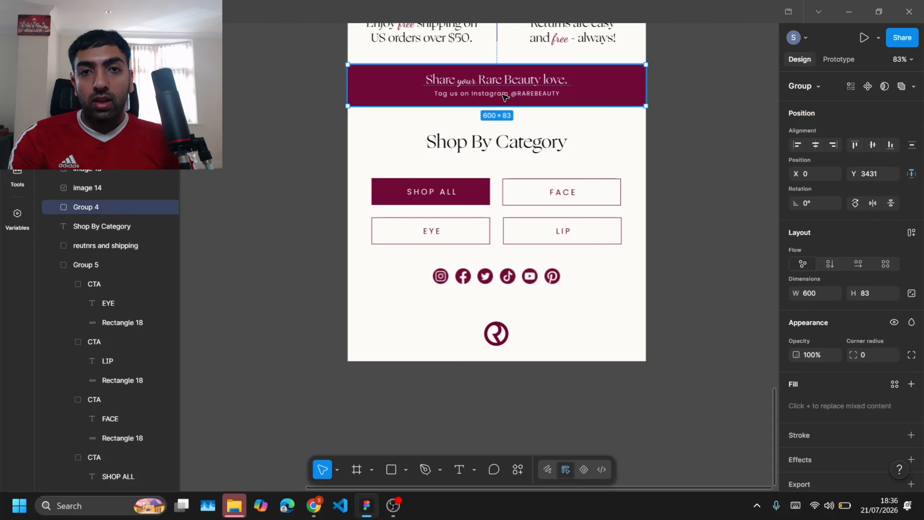
{"action": "left_click_drag", "start_coordinate": [507, 95], "coordinate": [509, 303], "text": "alt"}
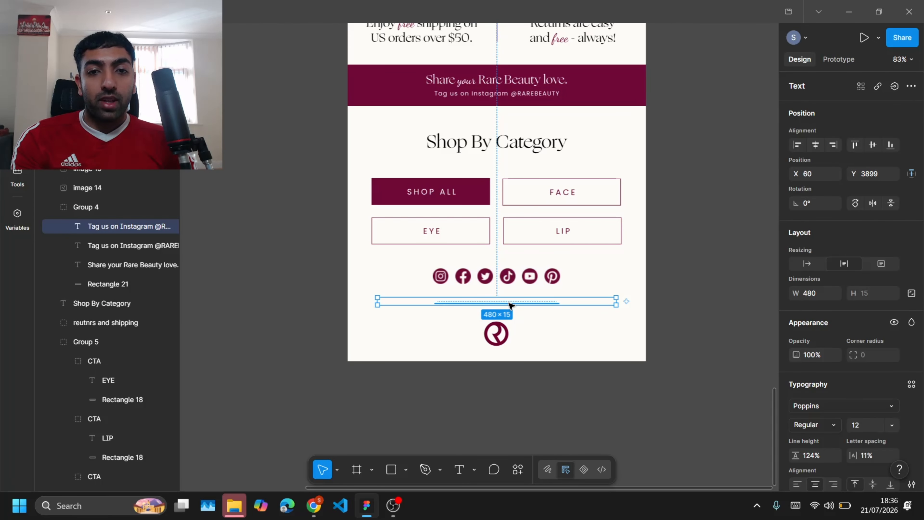
Step: Set the copied text's fill colour to black 000000
{"action": "scroll", "coordinate": [790, 412], "scroll_direction": "down", "scroll_amount": 4}
{"action": "left_click", "coordinate": [795, 389]}
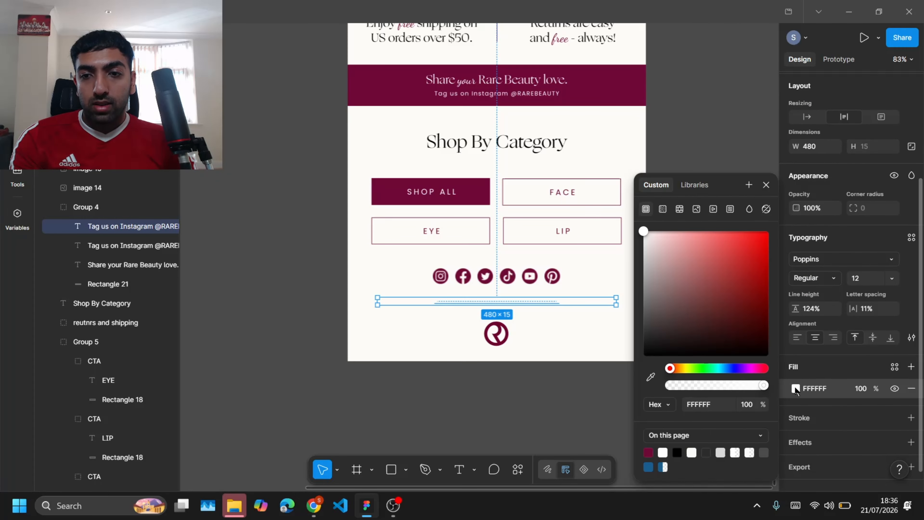
{"action": "left_click_drag", "start_coordinate": [660, 321], "coordinate": [629, 372]}
Step: Replace the copied text with 'If you don't want to receive these emails anymore. You can leave the community by pressing unsubscribe.'
{"action": "scroll", "coordinate": [513, 302], "scroll_direction": "up", "scroll_amount": 3}
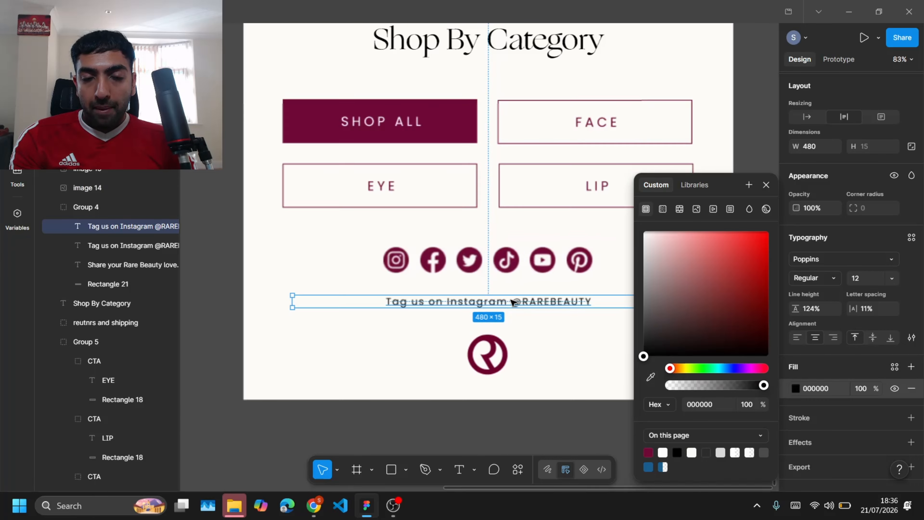
{"action": "scroll", "coordinate": [513, 302], "scroll_direction": "up", "scroll_amount": 5}
{"action": "key", "text": "Return"}
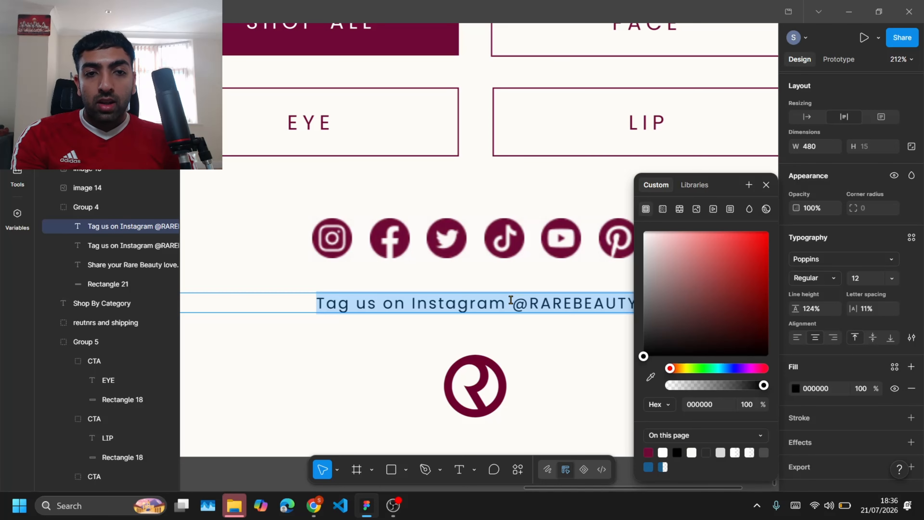
{"action": "scroll", "coordinate": [511, 299], "scroll_direction": "down", "scroll_amount": 3}
{"action": "type", "text": "If you"}
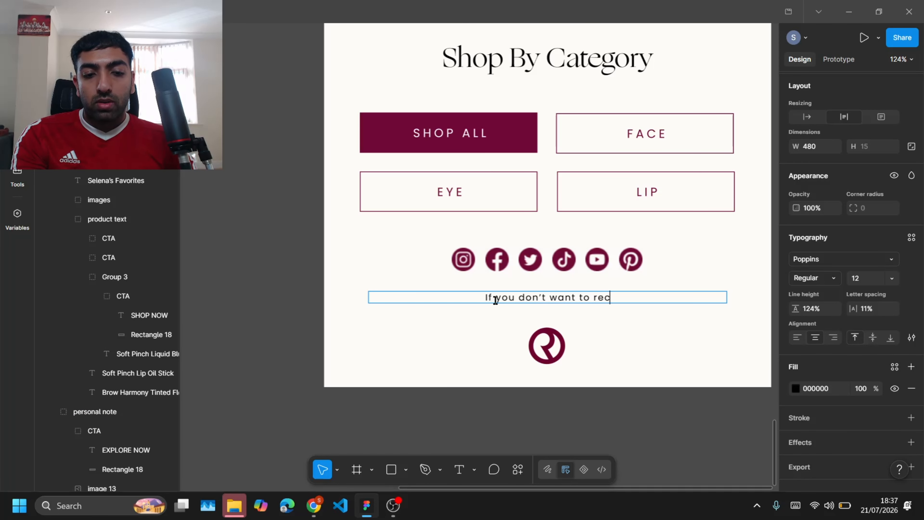
{"action": "type", "text": " don't want to receive these emails any"}
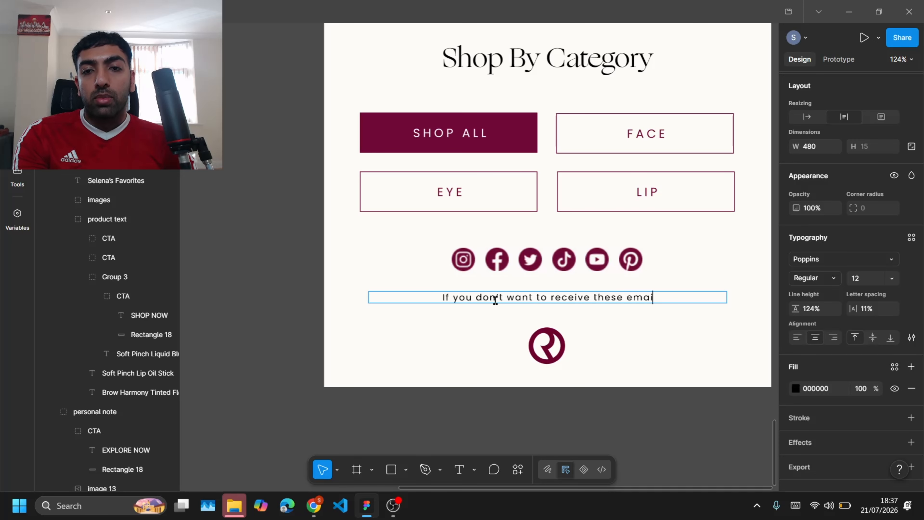
{"action": "type", "text": "more."}
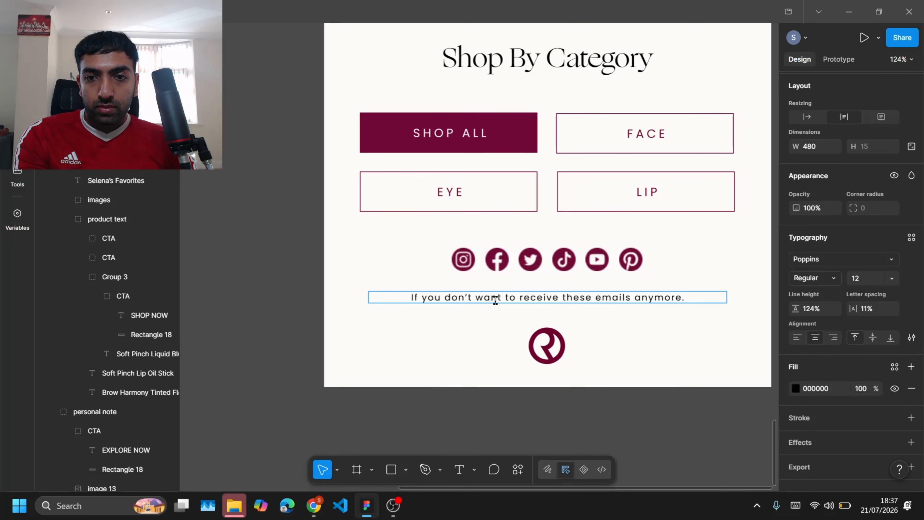
{"action": "type", "text": " You"}
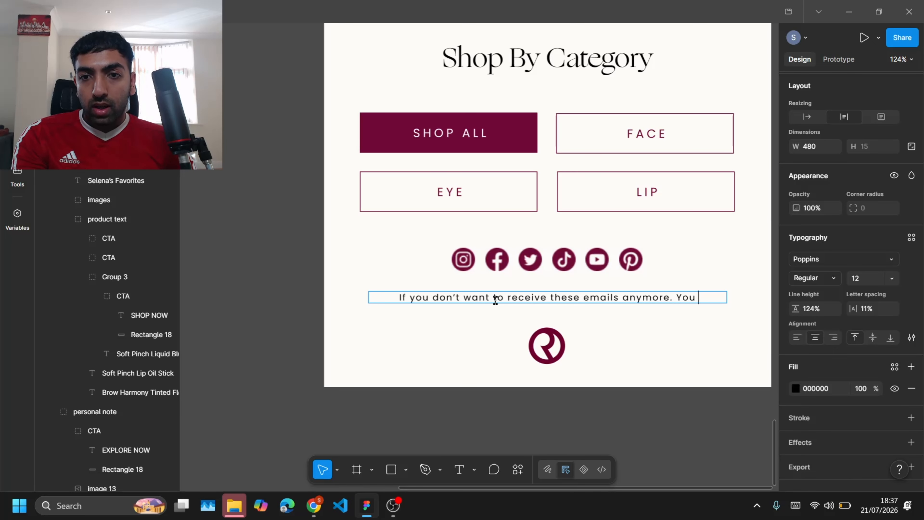
{"action": "type", "text": " can leave the community by pressing unsubsu"}
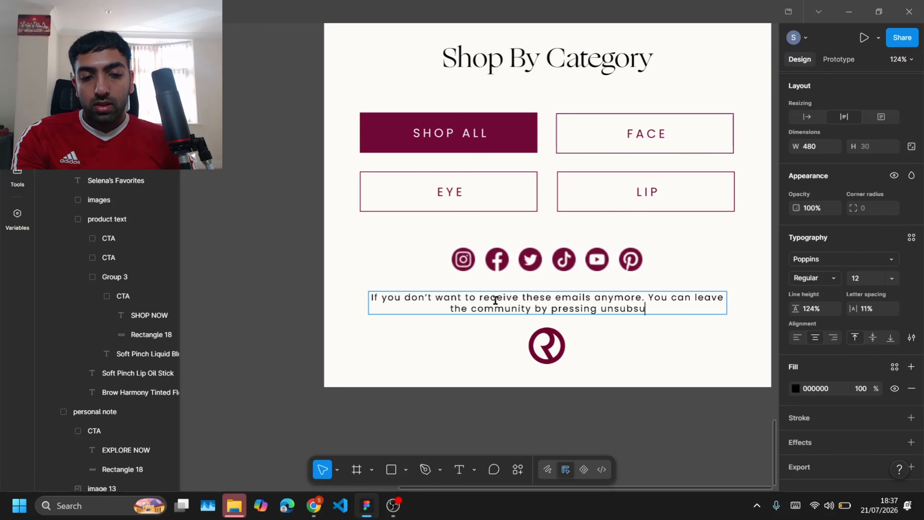
{"action": "key", "text": "BackSpace"}
{"action": "type", "text": "cribe."}
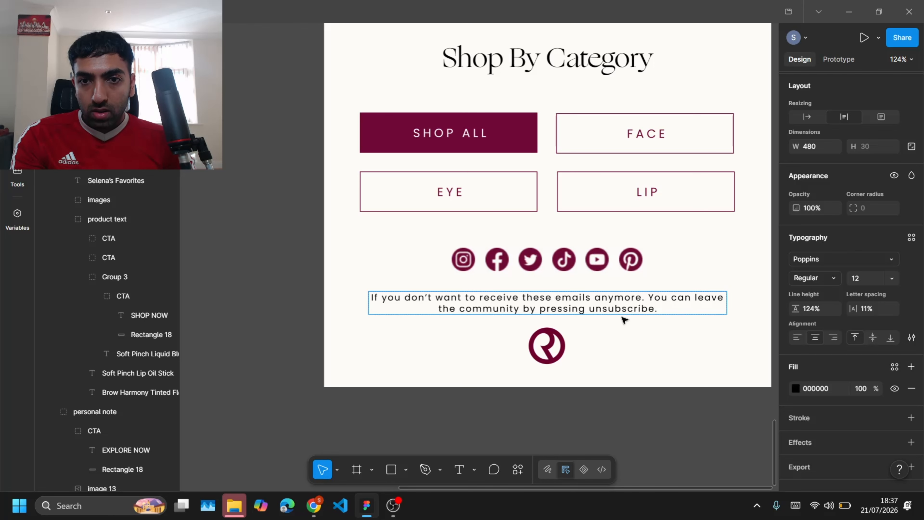
{"action": "key", "text": "Escape"}
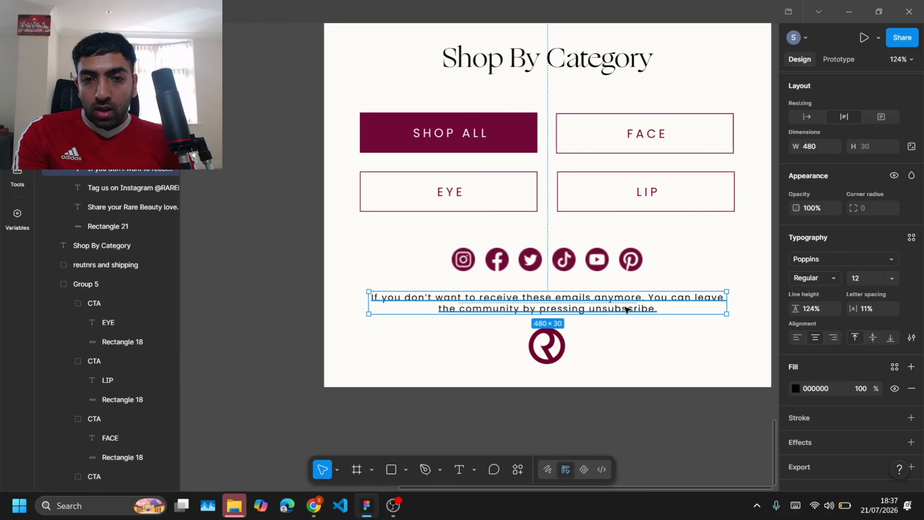
Step: Set the unsubscribe notice's font size to 10
{"action": "scroll", "coordinate": [818, 182], "scroll_direction": "up", "scroll_amount": 4}
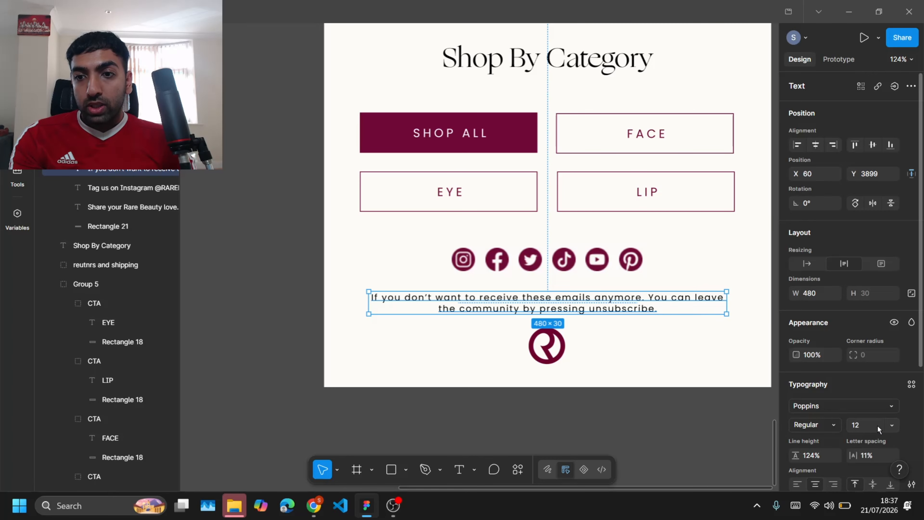
{"action": "left_click", "coordinate": [891, 425]}
{"action": "left_click", "coordinate": [878, 236]}
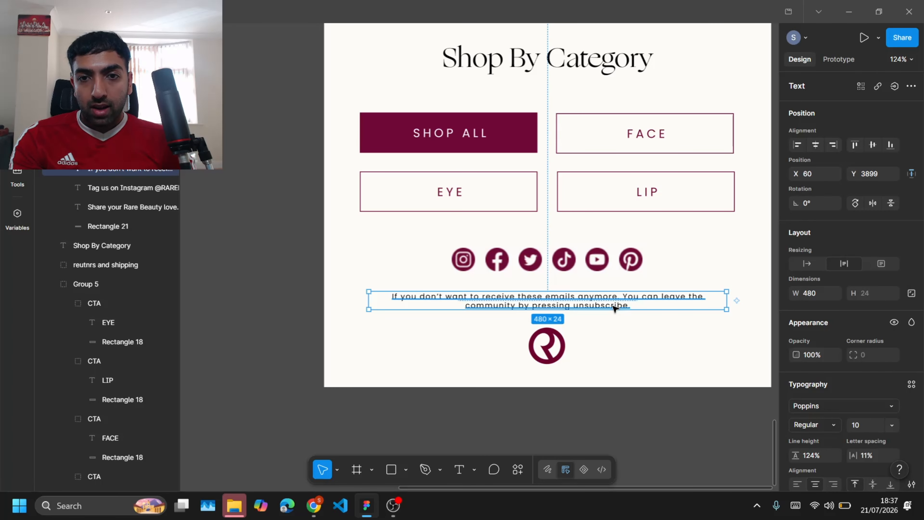
Step: Underline the word 'unsubscribe' in the notice text
{"action": "double_click", "coordinate": [614, 308]}
{"action": "left_click", "coordinate": [613, 306]}
{"action": "key", "text": "ctrl+u"}
{"action": "key", "text": "Escape"}
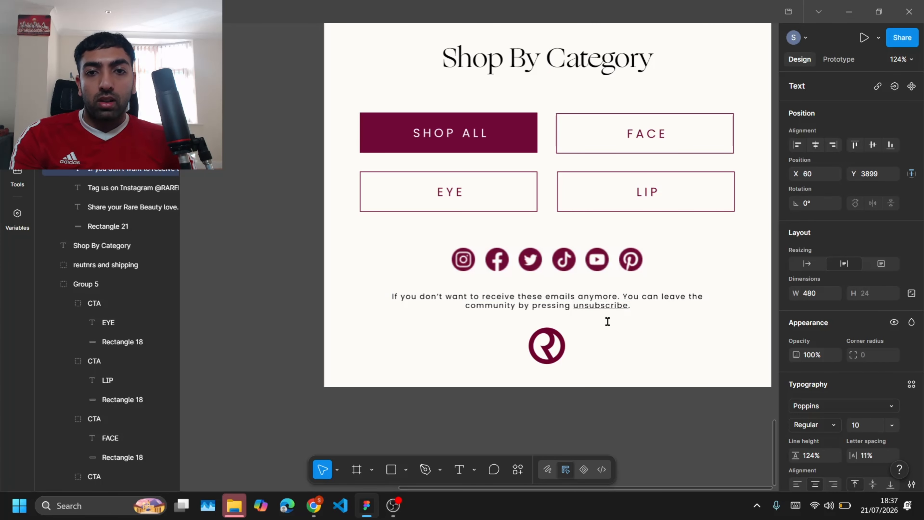
{"action": "left_click", "coordinate": [595, 412]}
{"action": "left_click_drag", "start_coordinate": [590, 306], "coordinate": [584, 305]}
{"action": "left_click", "coordinate": [586, 403]}
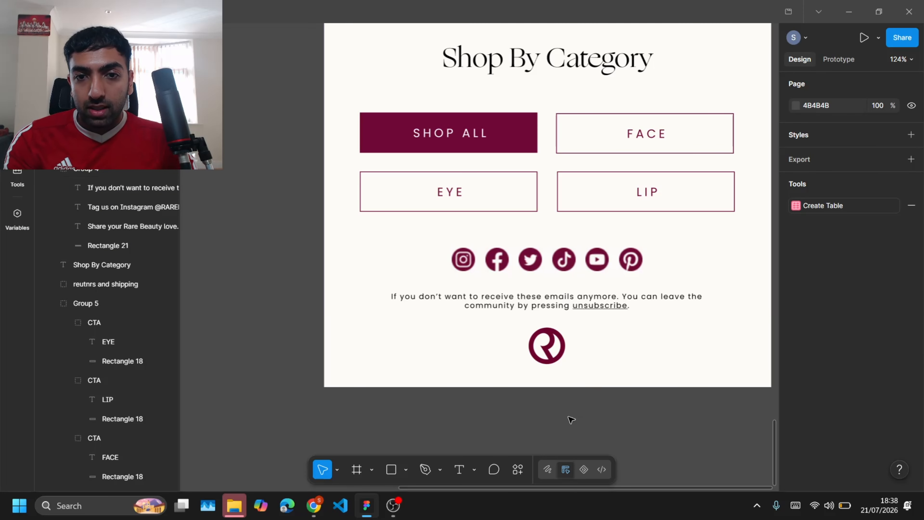
Step: Group the Shop By Category heading, category buttons, social icons, unsubscribe notice and logo together
{"action": "scroll", "coordinate": [569, 419], "scroll_direction": "down", "scroll_amount": 3}
{"action": "scroll", "coordinate": [664, 291], "scroll_direction": "up", "scroll_amount": 5}
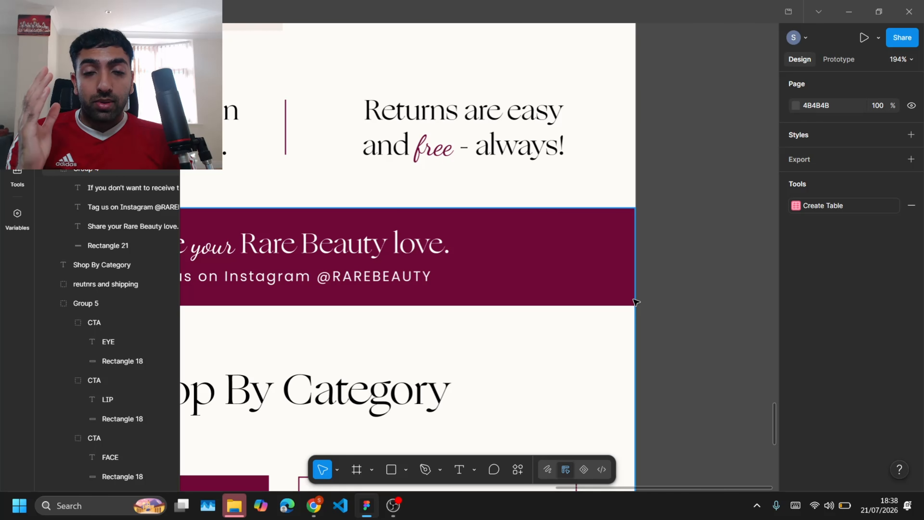
{"action": "left_click", "coordinate": [633, 270]}
{"action": "left_click_drag", "start_coordinate": [637, 268], "coordinate": [666, 277]}
{"action": "left_click", "coordinate": [702, 289]}
{"action": "scroll", "coordinate": [701, 287], "scroll_direction": "down", "scroll_amount": 3}
{"action": "left_click", "coordinate": [652, 286]}
{"action": "double_click", "coordinate": [652, 286]}
{"action": "left_click", "coordinate": [197, 298]}
{"action": "scroll", "coordinate": [460, 379], "scroll_direction": "down", "scroll_amount": 5}
{"action": "left_click", "coordinate": [460, 374]}
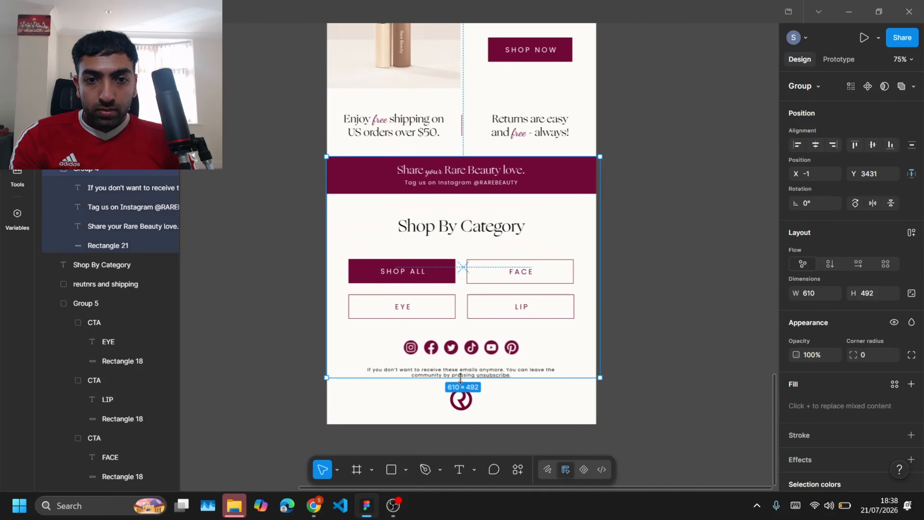
{"action": "left_click", "coordinate": [468, 406]}
{"action": "left_click", "coordinate": [460, 371], "text": "shift"}
{"action": "left_click", "coordinate": [451, 347], "text": "shift"}
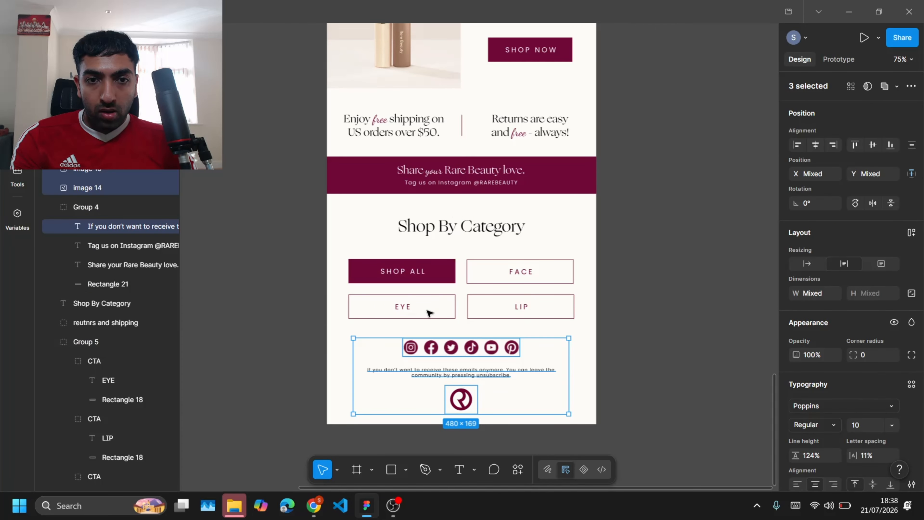
{"action": "left_click", "coordinate": [429, 309], "text": "shift"}
{"action": "left_click", "coordinate": [444, 227], "text": "shift"}
{"action": "key", "text": "ctrl+g"}
Step: Rename the new group as foter
{"action": "double_click", "coordinate": [86, 170]}
{"action": "type", "text": "footer"}
{"action": "key", "text": "Return"}
{"action": "left_click", "coordinate": [54, 168]}
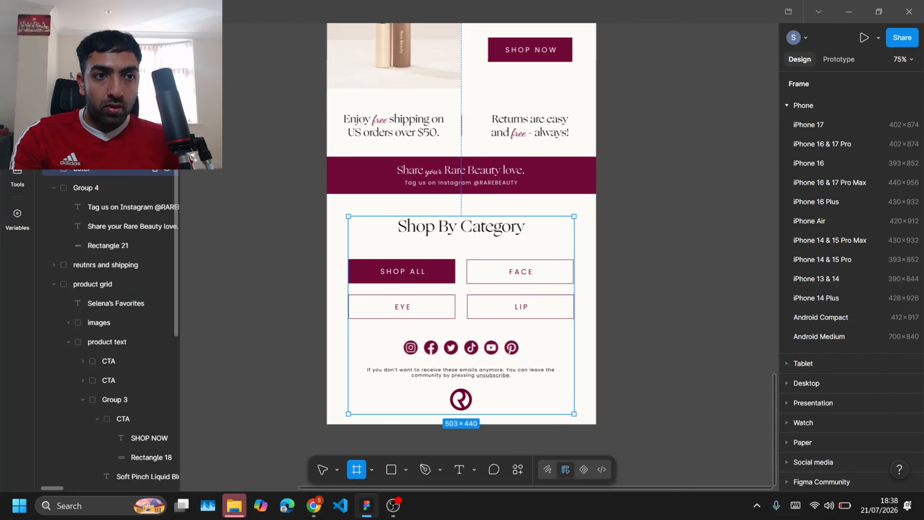
{"action": "double_click", "coordinate": [77, 170]}
{"action": "type", "text": "foter"}
{"action": "key", "text": "Return"}
Step: Rename the Instagram band group as instagram
{"action": "double_click", "coordinate": [81, 188]}
{"action": "type", "text": "instagram"}
{"action": "key", "text": "Return"}
{"action": "left_click", "coordinate": [54, 188]}
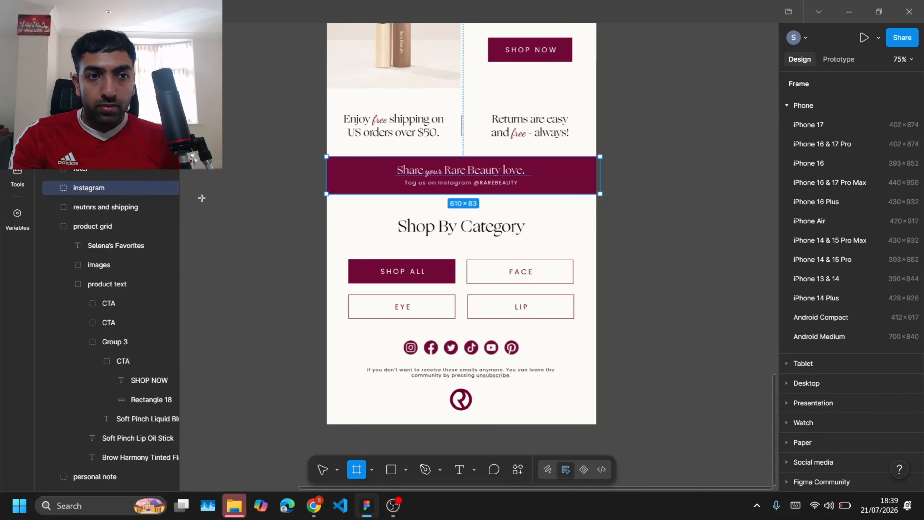
{"action": "left_click", "coordinate": [202, 198]}
{"action": "scroll", "coordinate": [251, 261], "scroll_direction": "down", "scroll_amount": 5}
{"action": "key", "text": "Delete"}
{"action": "scroll", "coordinate": [245, 262], "scroll_direction": "down", "scroll_amount": 3}
{"action": "scroll", "coordinate": [231, 237], "scroll_direction": "up", "scroll_amount": 5}
{"action": "scroll", "coordinate": [231, 238], "scroll_direction": "down", "scroll_amount": 2}
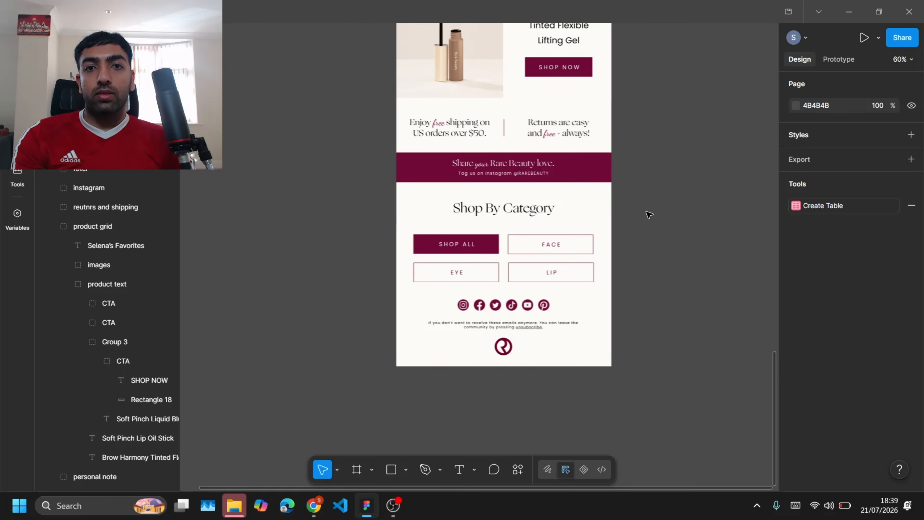
{"action": "scroll", "coordinate": [649, 214], "scroll_direction": "down", "scroll_amount": 5}
{"action": "scroll", "coordinate": [649, 214], "scroll_direction": "up", "scroll_amount": 3}
{"action": "scroll", "coordinate": [648, 215], "scroll_direction": "up", "scroll_amount": 5}
{"action": "scroll", "coordinate": [649, 214], "scroll_direction": "down", "scroll_amount": 7}
{"action": "scroll", "coordinate": [647, 215], "scroll_direction": "up", "scroll_amount": 3}
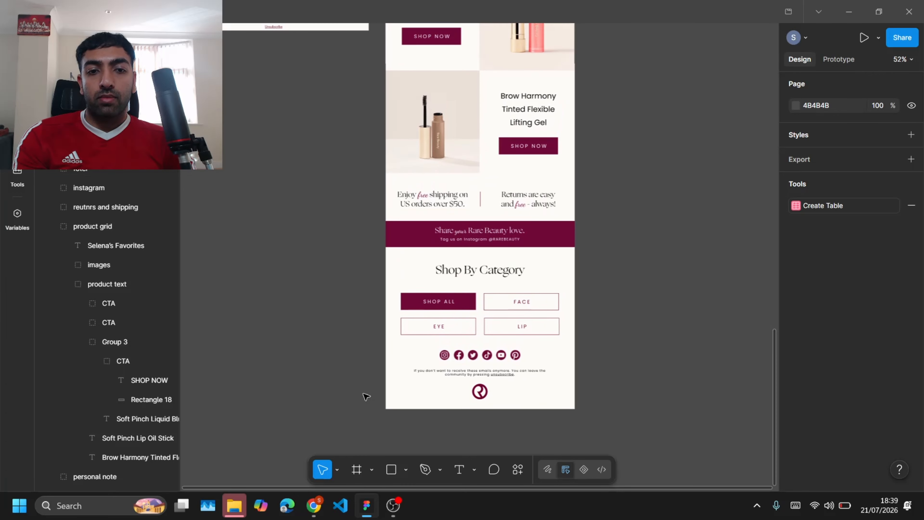
Step: Scroll through the original and redesigned email frames to compare them section by section
{"action": "left_click", "coordinate": [234, 505]}
{"action": "left_click", "coordinate": [798, 75]}
{"action": "scroll", "coordinate": [656, 176], "scroll_direction": "down", "scroll_amount": 2}
{"action": "scroll", "coordinate": [367, 295], "scroll_direction": "up", "scroll_amount": 10}
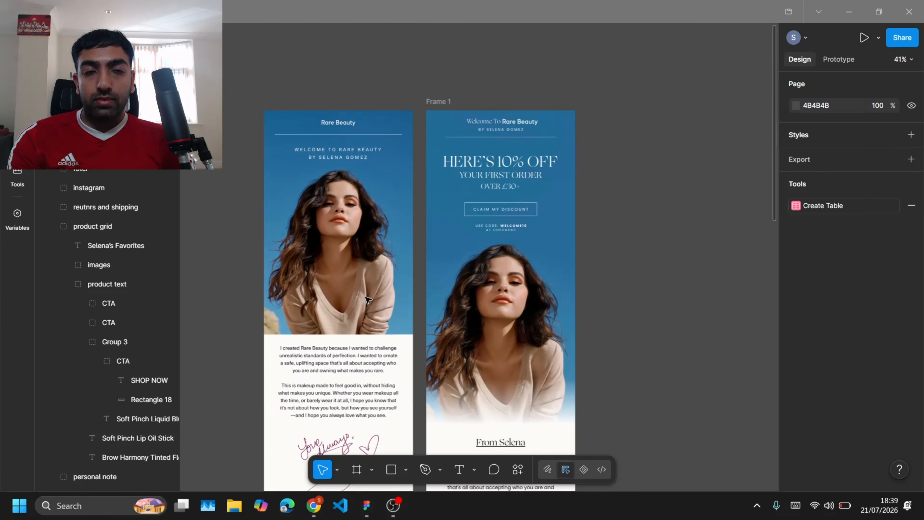
{"action": "scroll", "coordinate": [247, 305], "scroll_direction": "up", "scroll_amount": 3}
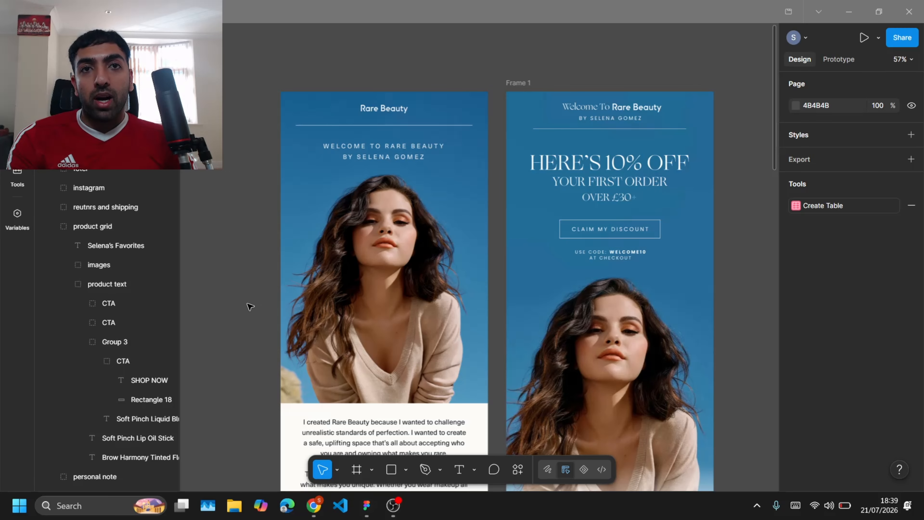
{"action": "scroll", "coordinate": [250, 307], "scroll_direction": "down", "scroll_amount": 2}
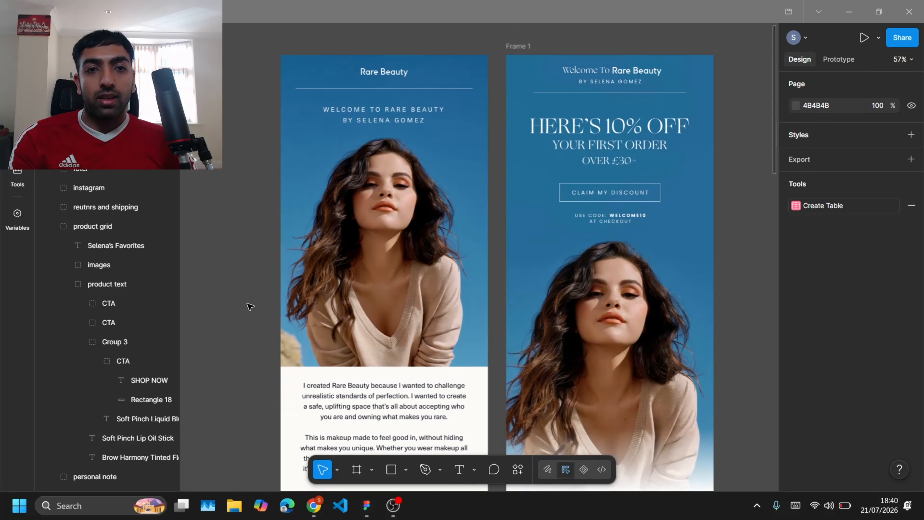
{"action": "scroll", "coordinate": [251, 306], "scroll_direction": "up", "scroll_amount": 1}
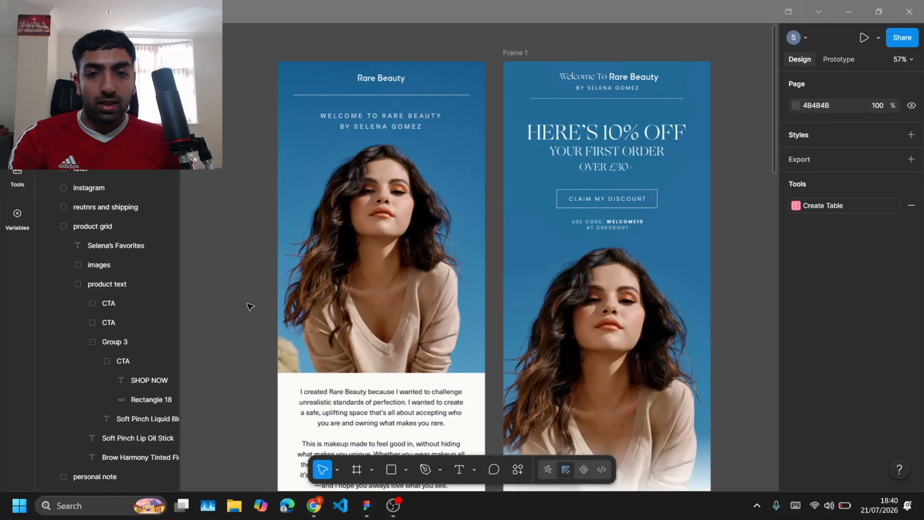
{"action": "scroll", "coordinate": [250, 306], "scroll_direction": "down", "scroll_amount": 10}
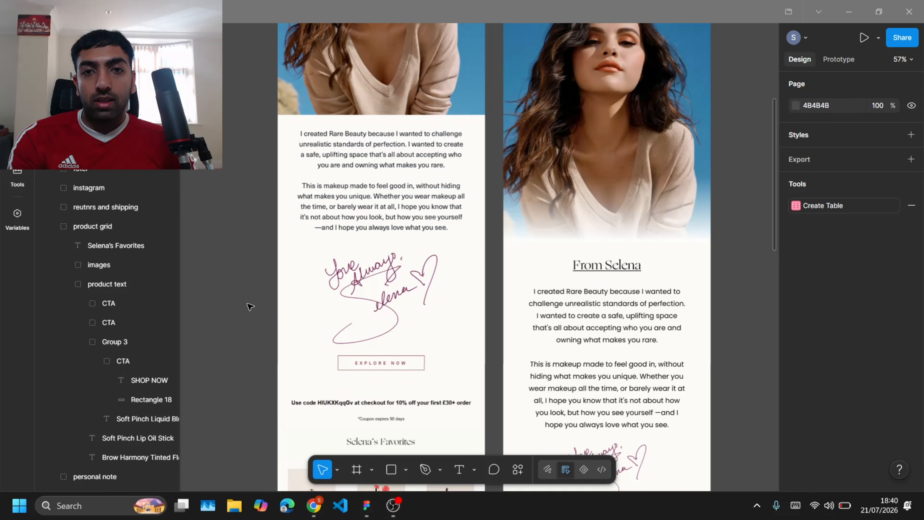
{"action": "scroll", "coordinate": [250, 307], "scroll_direction": "down", "scroll_amount": 15}
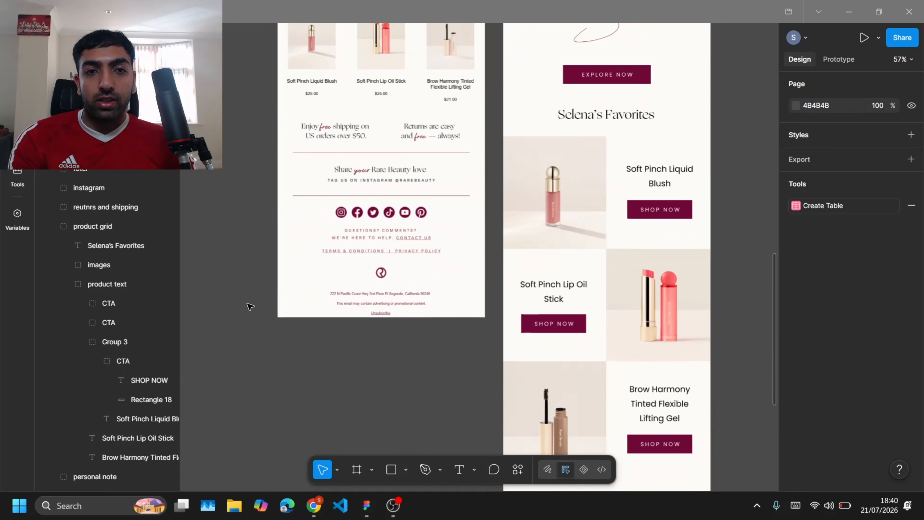
{"action": "scroll", "coordinate": [250, 307], "scroll_direction": "down", "scroll_amount": 3}
{"action": "scroll", "coordinate": [250, 307], "scroll_direction": "down", "scroll_amount": 8}
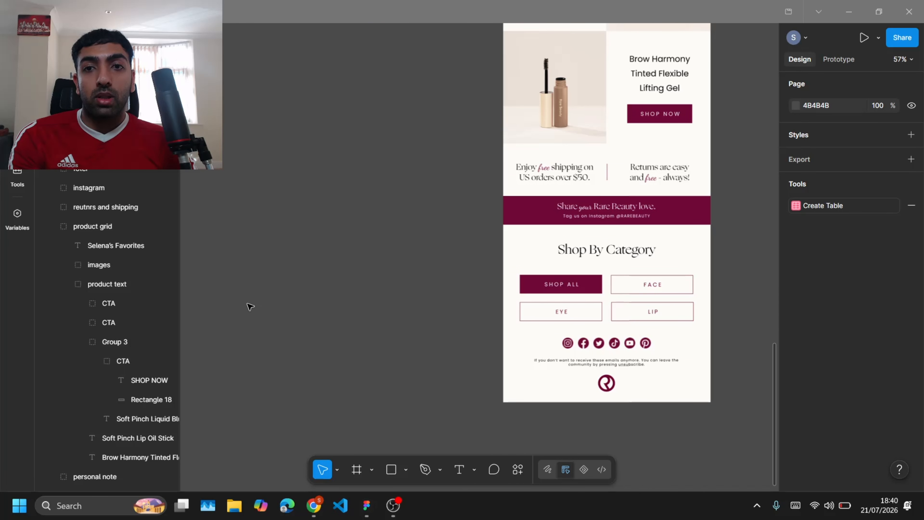
{"action": "scroll", "coordinate": [250, 306], "scroll_direction": "up", "scroll_amount": 1}
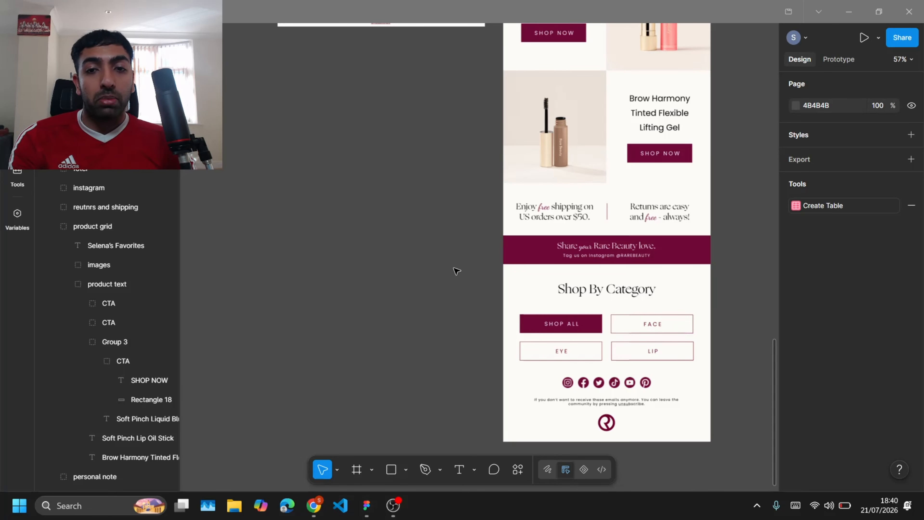
{"action": "scroll", "coordinate": [457, 271], "scroll_direction": "up", "scroll_amount": 13}
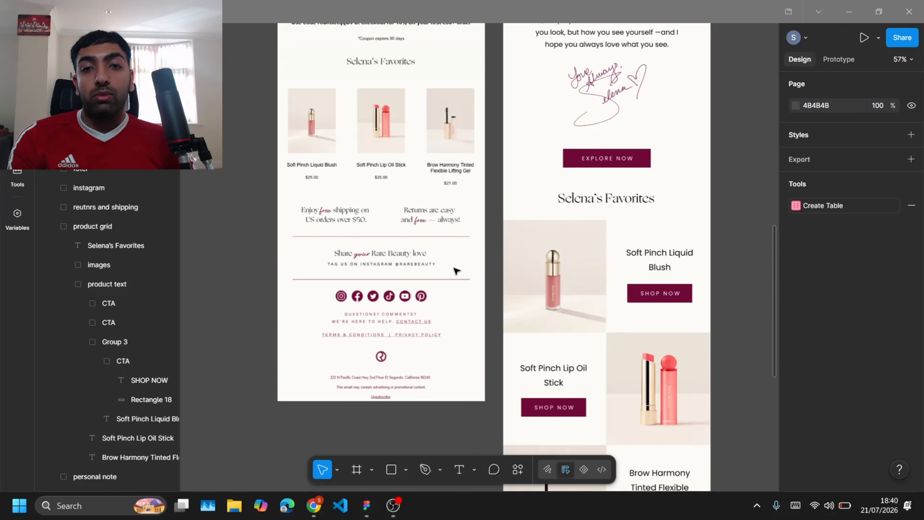
{"action": "scroll", "coordinate": [719, 272], "scroll_direction": "up", "scroll_amount": 15}
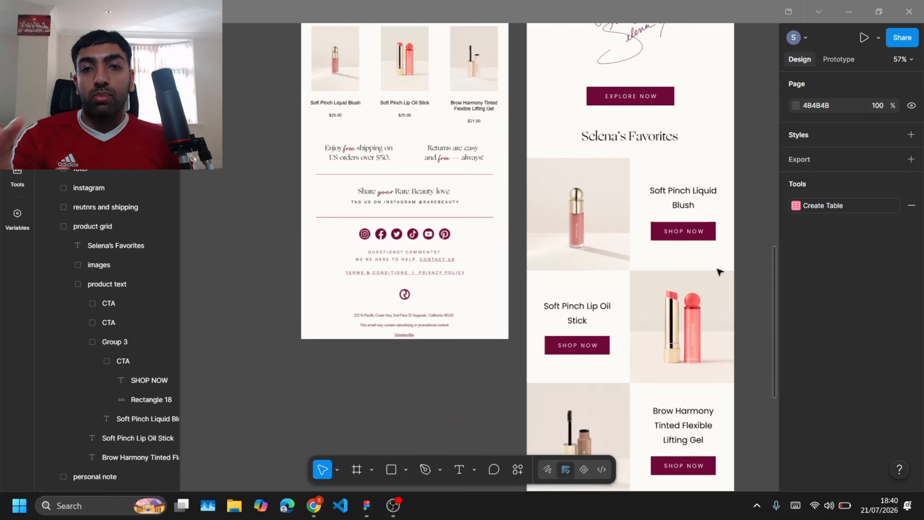
{"action": "scroll", "coordinate": [719, 269], "scroll_direction": "up", "scroll_amount": 7}
{"action": "scroll", "coordinate": [718, 268], "scroll_direction": "down", "scroll_amount": 6}
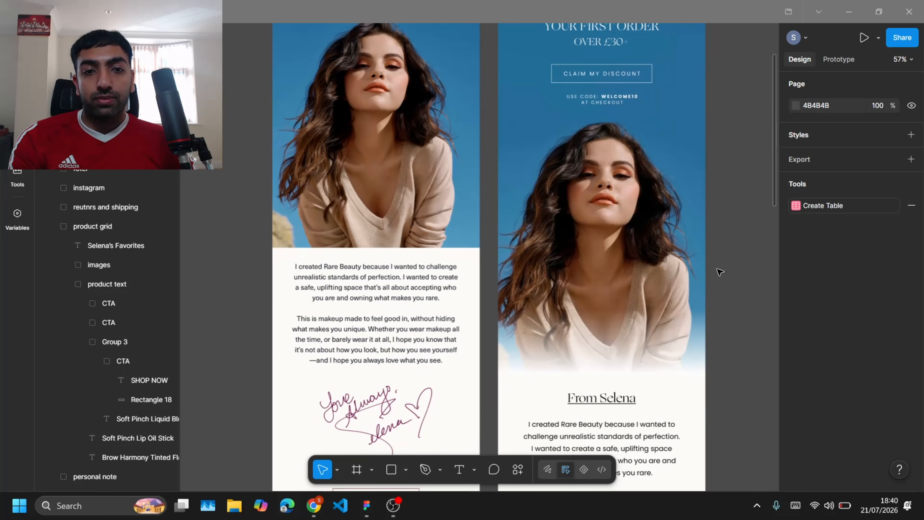
{"action": "scroll", "coordinate": [395, 272], "scroll_direction": "down", "scroll_amount": 5}
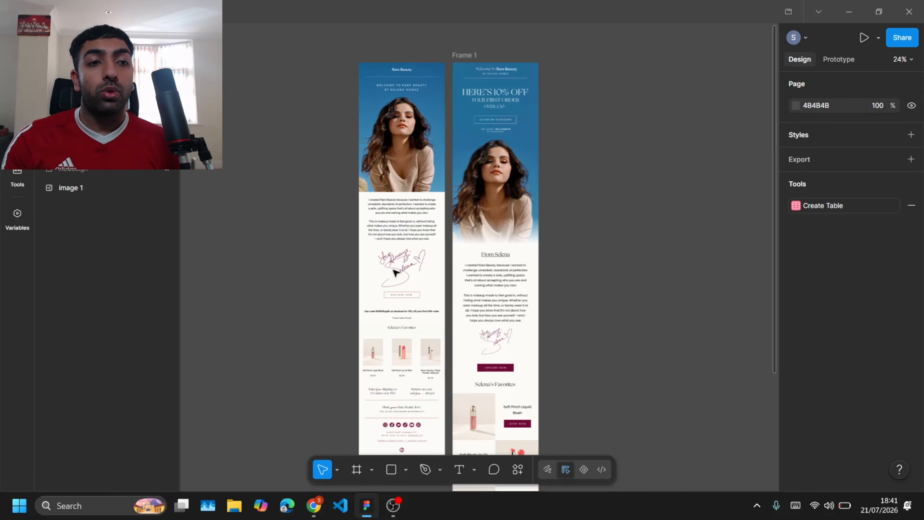
Step: Paste the reference email design beside the redesign and scroll through all three to compare them
{"action": "key", "text": "ctrl+v"}
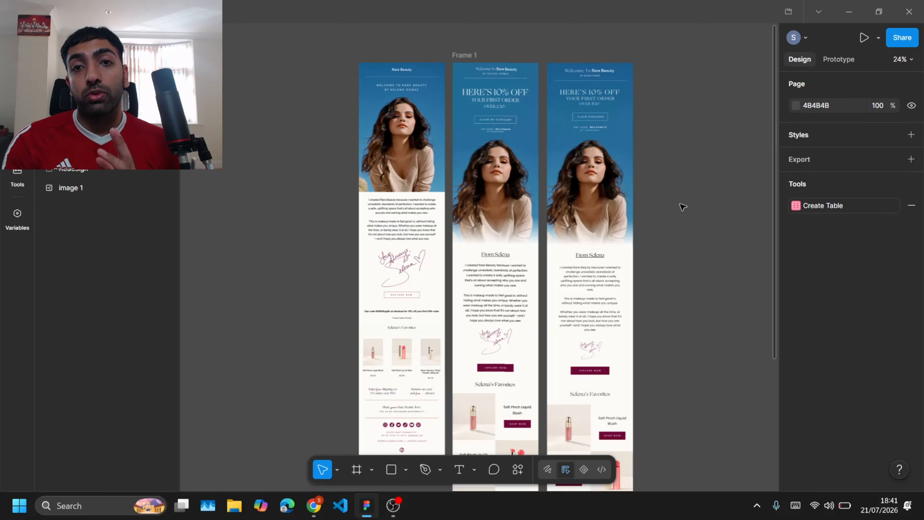
{"action": "scroll", "coordinate": [682, 206], "scroll_direction": "down", "scroll_amount": 5}
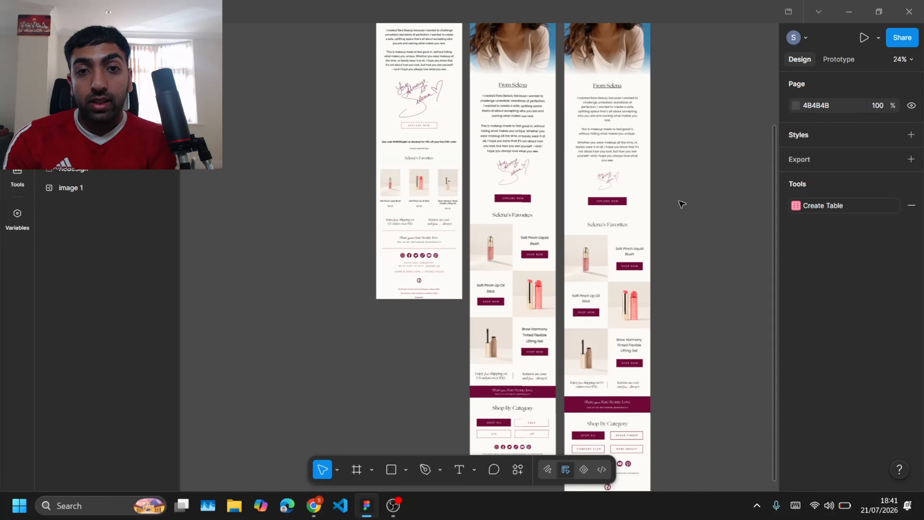
{"action": "scroll", "coordinate": [682, 205], "scroll_direction": "up", "scroll_amount": 3}
{"action": "scroll", "coordinate": [682, 204], "scroll_direction": "down", "scroll_amount": 3}
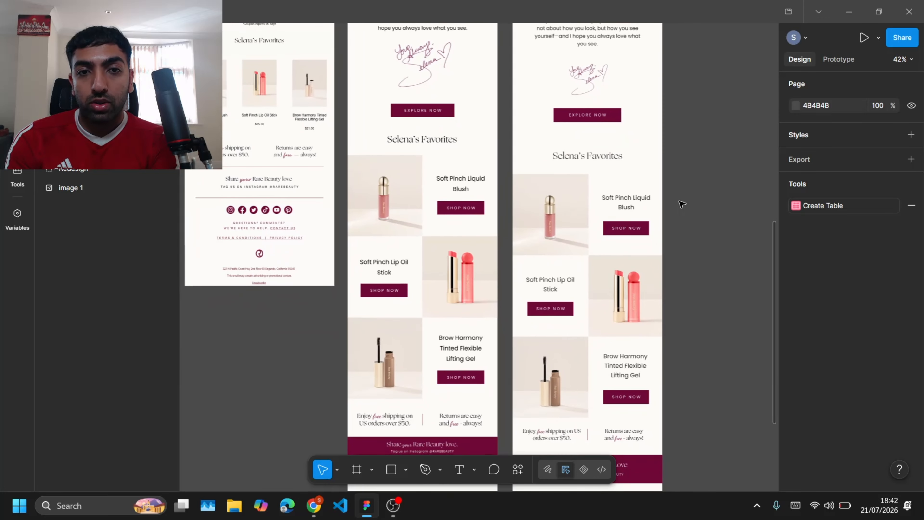
{"action": "scroll", "coordinate": [682, 205], "scroll_direction": "down", "scroll_amount": 5}
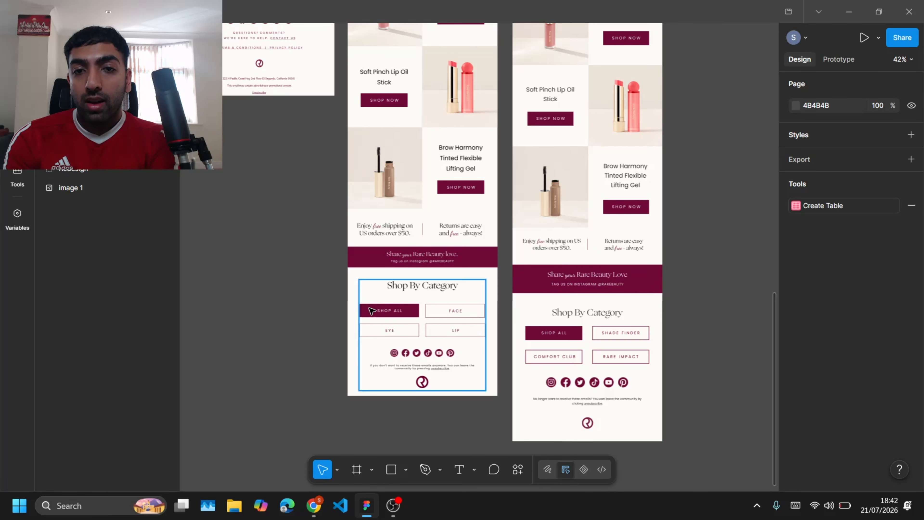
{"action": "scroll", "coordinate": [675, 264], "scroll_direction": "down", "scroll_amount": 2}
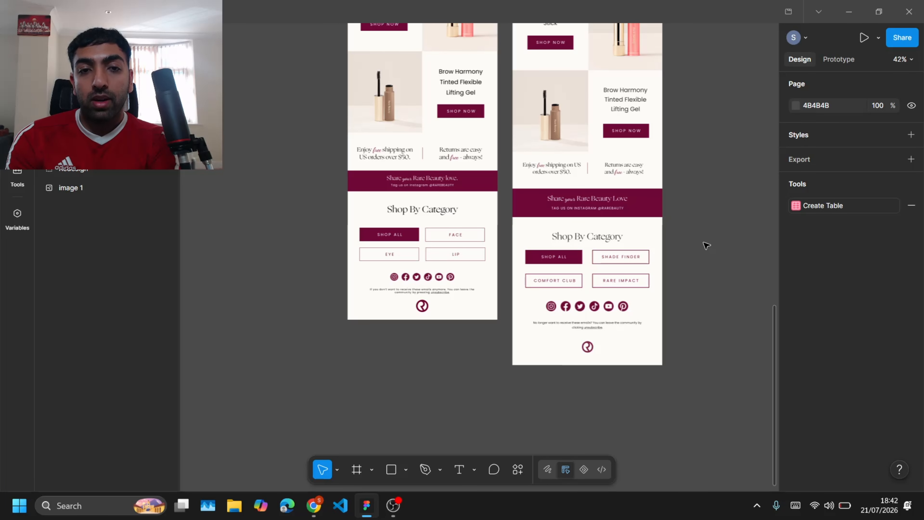
{"action": "scroll", "coordinate": [705, 246], "scroll_direction": "up", "scroll_amount": 3}
{"action": "scroll", "coordinate": [582, 241], "scroll_direction": "up", "scroll_amount": 10}
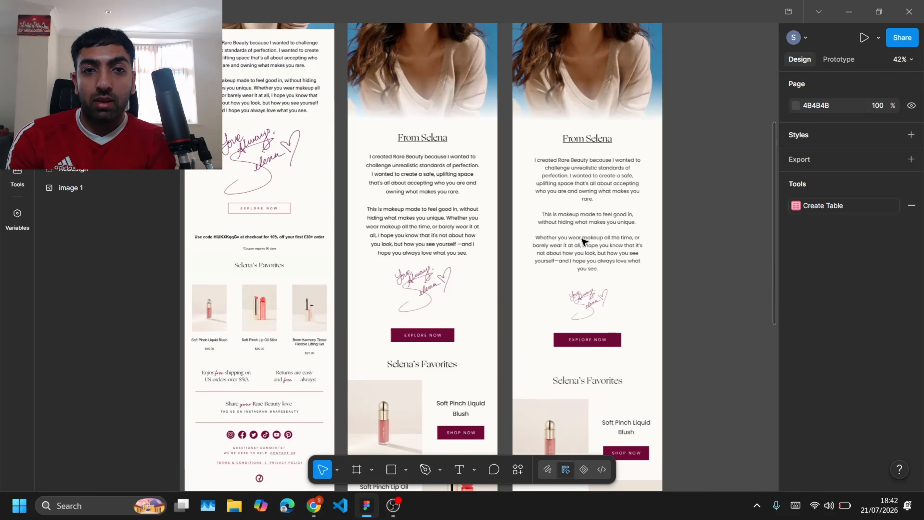
{"action": "scroll", "coordinate": [582, 242], "scroll_direction": "up", "scroll_amount": 5}
{"action": "scroll", "coordinate": [666, 217], "scroll_direction": "up", "scroll_amount": 3}
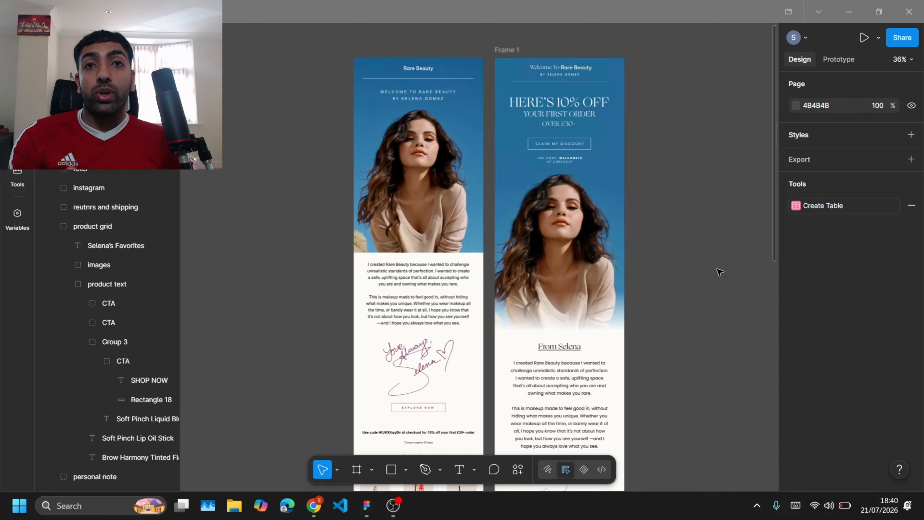
{"action": "scroll", "coordinate": [720, 271], "scroll_direction": "down", "scroll_amount": 6}
{"action": "scroll", "coordinate": [720, 272], "scroll_direction": "up", "scroll_amount": 6}
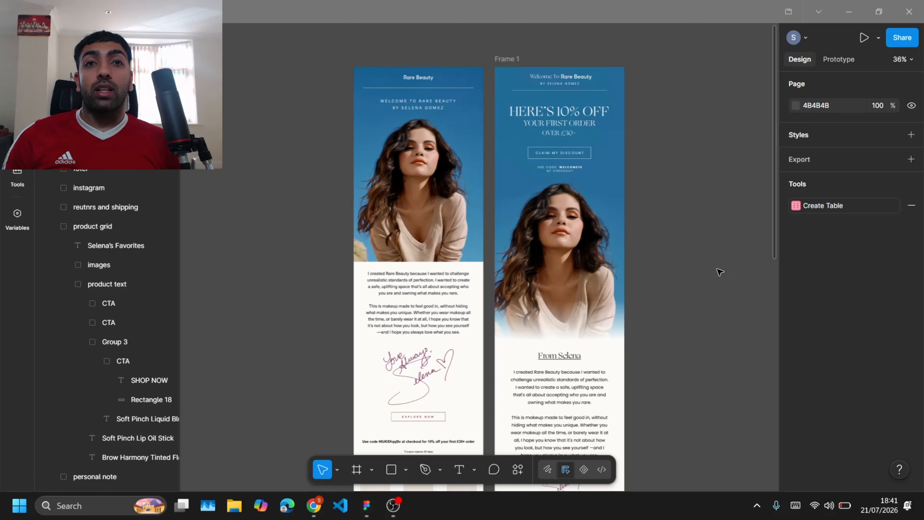